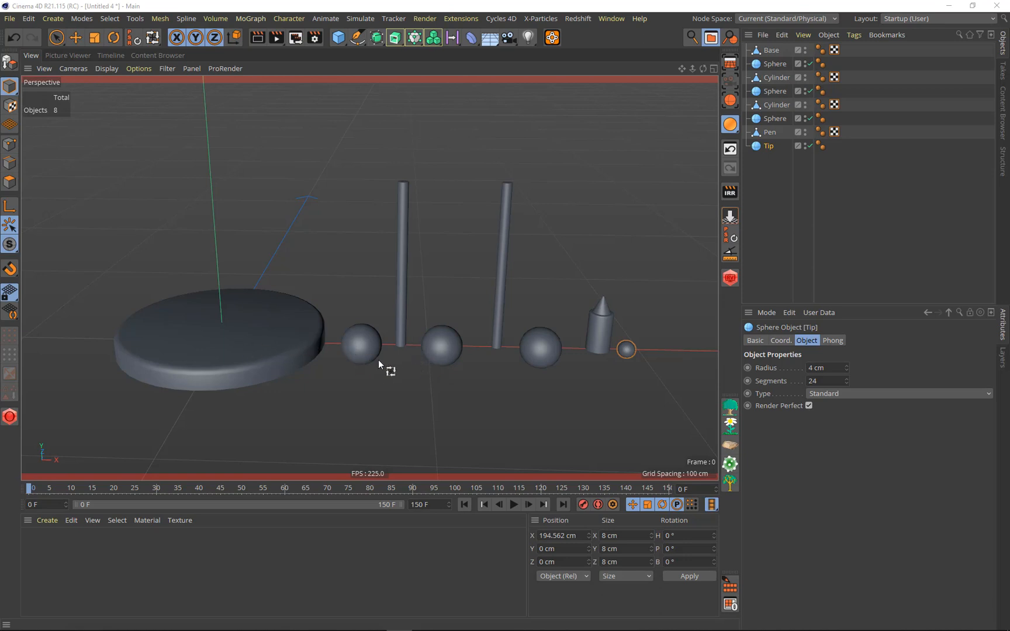
Move the first tall cylinder's axis to its base with Axis Center, disabling Points Center and setting Y to -100%
left_click(75, 38)
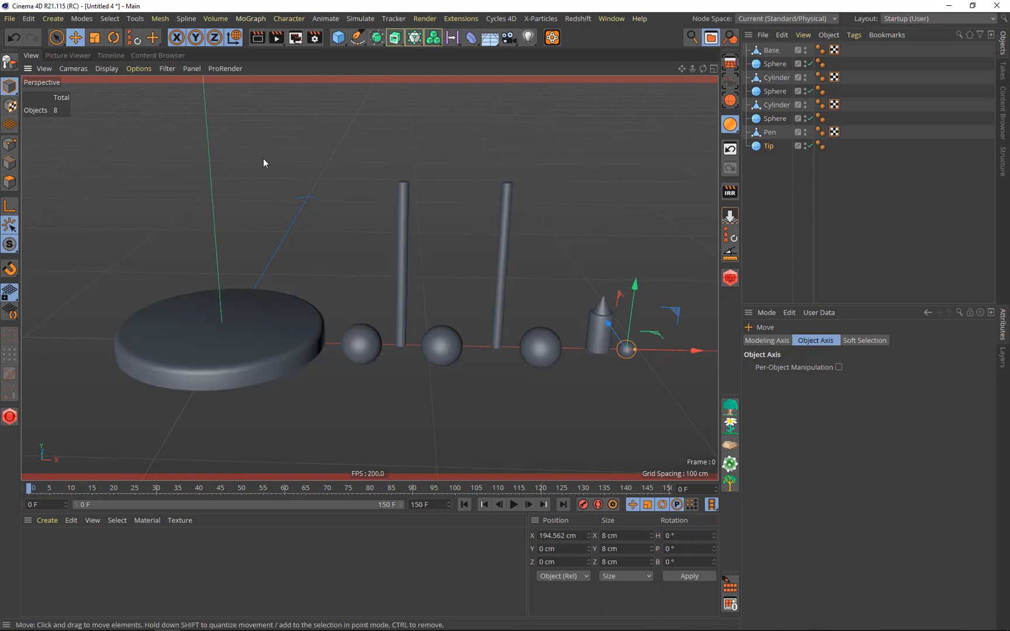
left_click(401, 257)
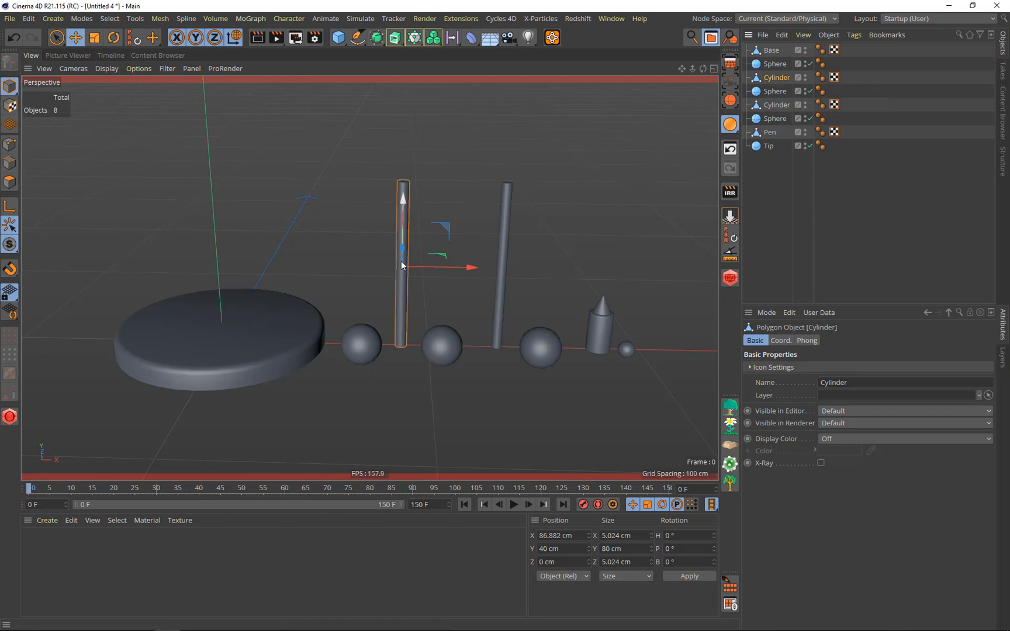
left_click(160, 19)
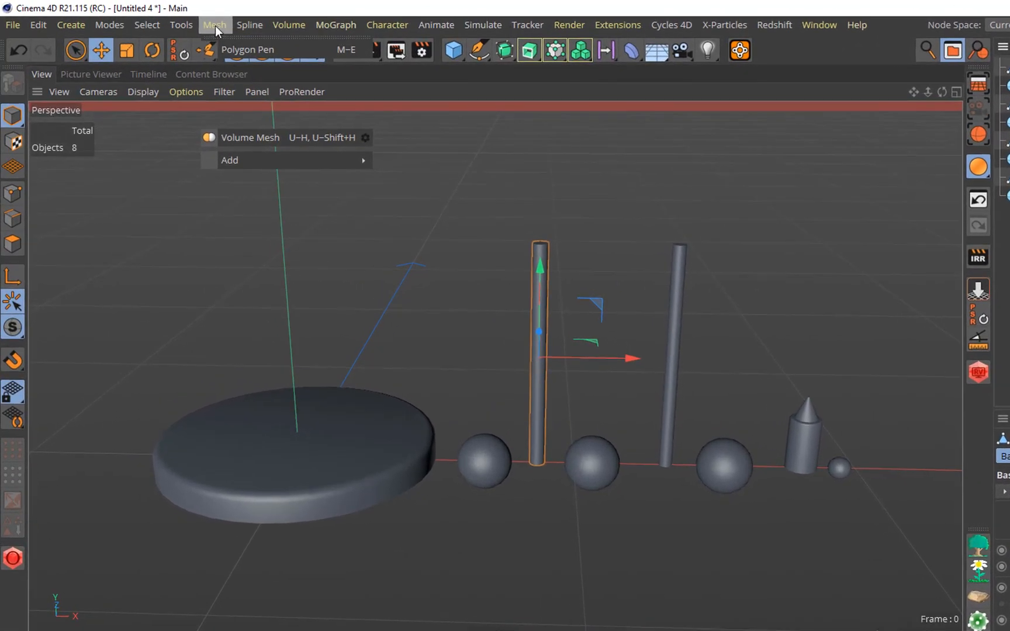
mouse_move(239, 26)
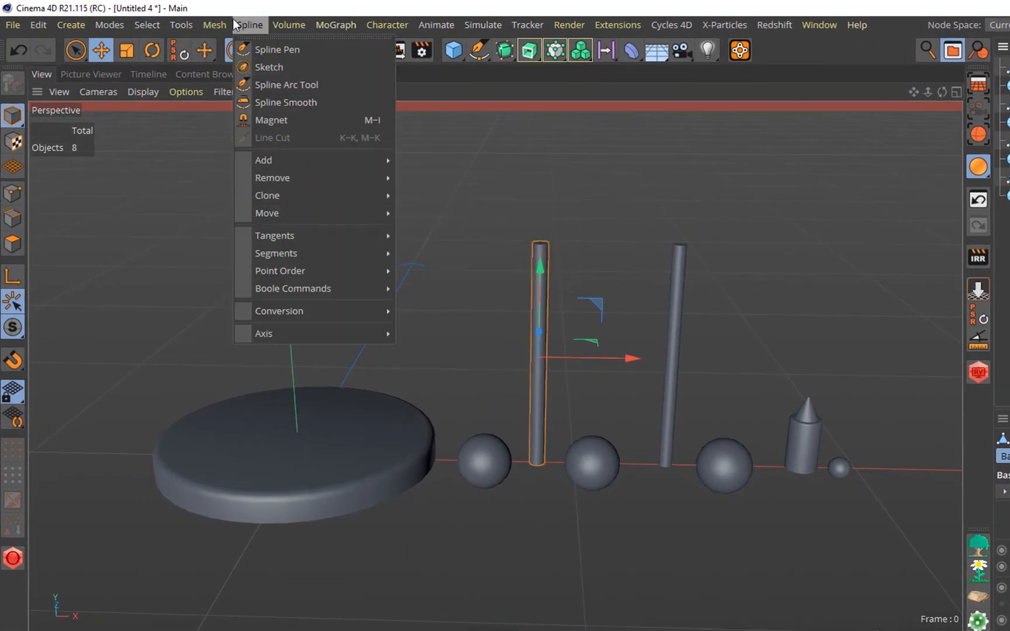
mouse_move(258, 354)
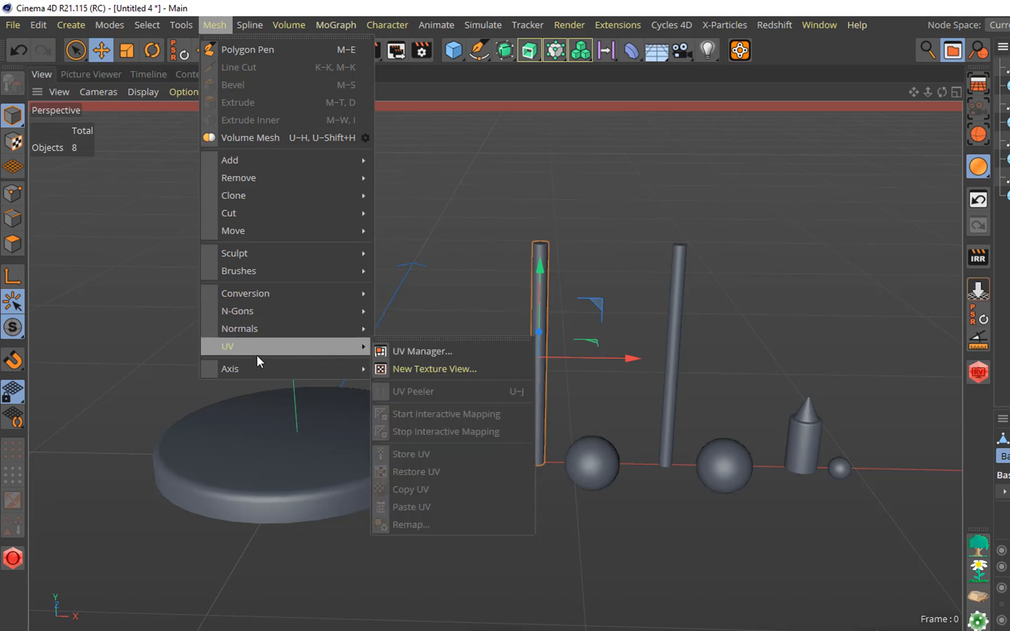
left_click(410, 370)
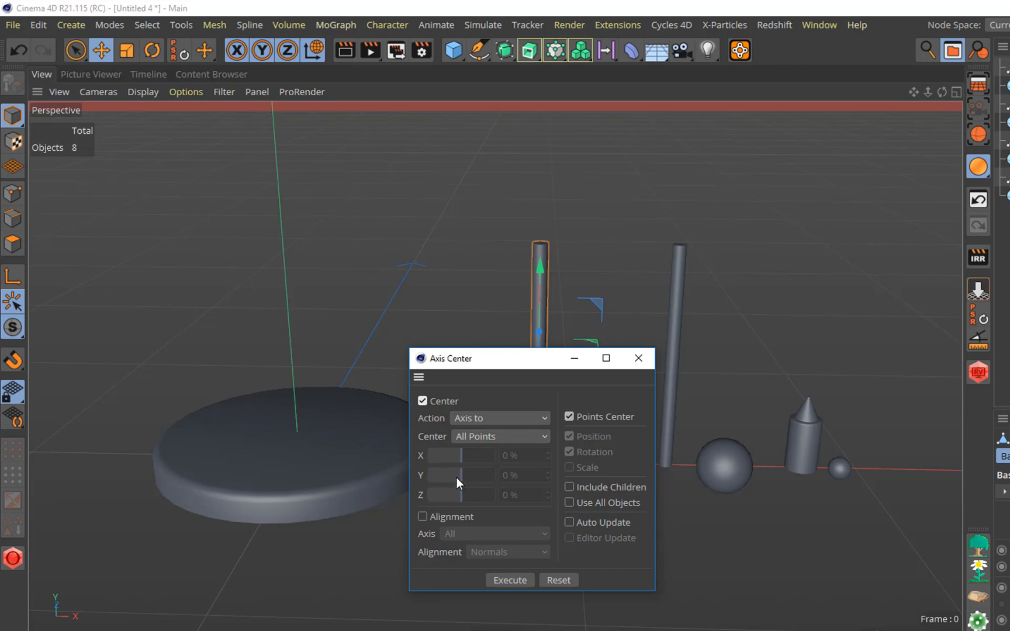
left_click(570, 417)
left_click_drag(461, 470, 403, 478)
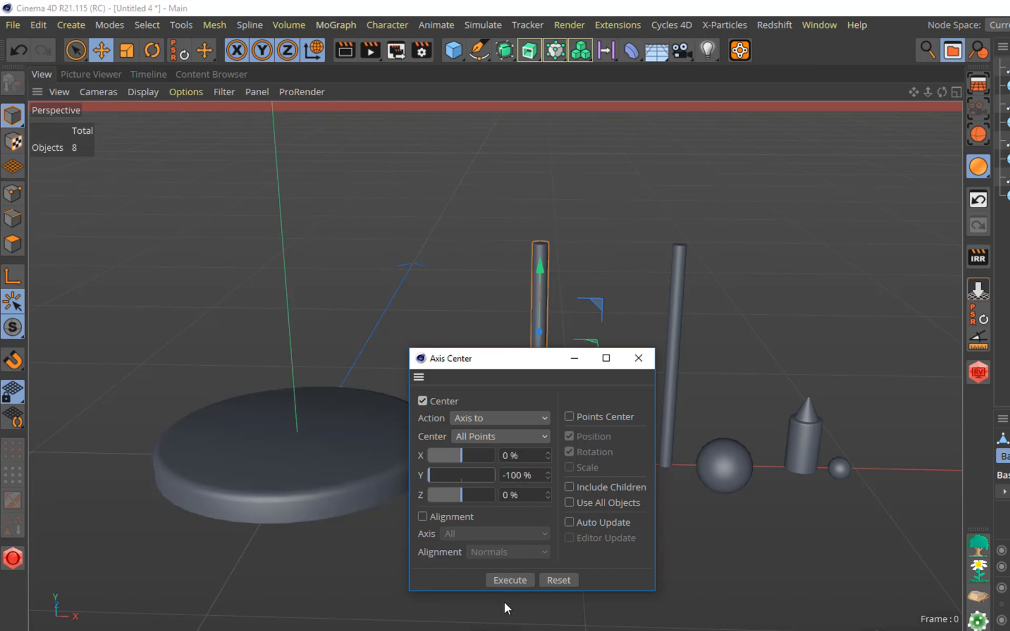
left_click(512, 581)
left_click(637, 359)
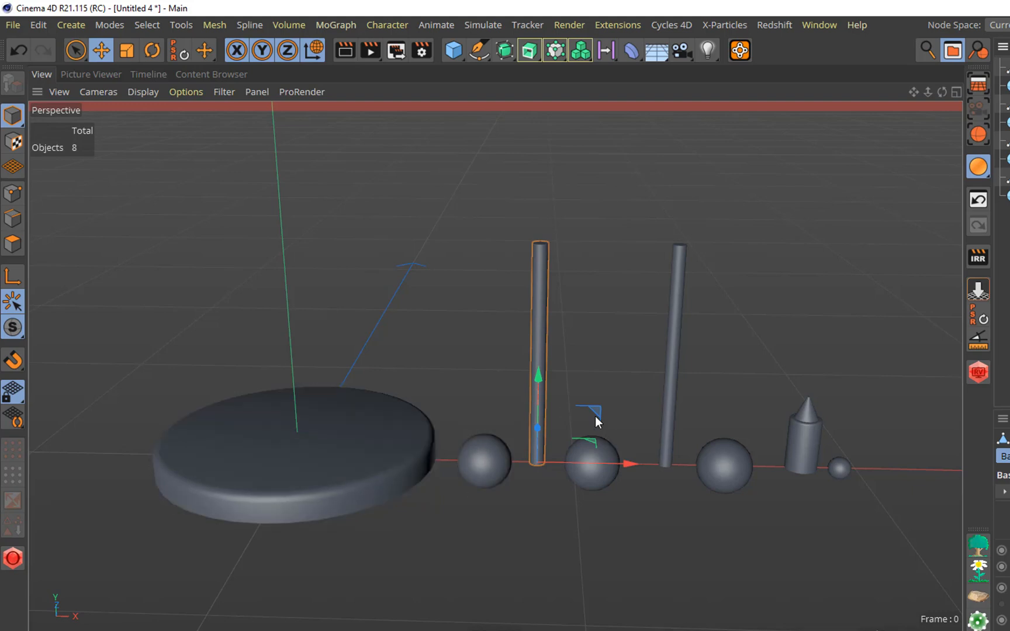
Reset the PSR of the sphere nearest the base disc and drop it to the floor
left_click(488, 460)
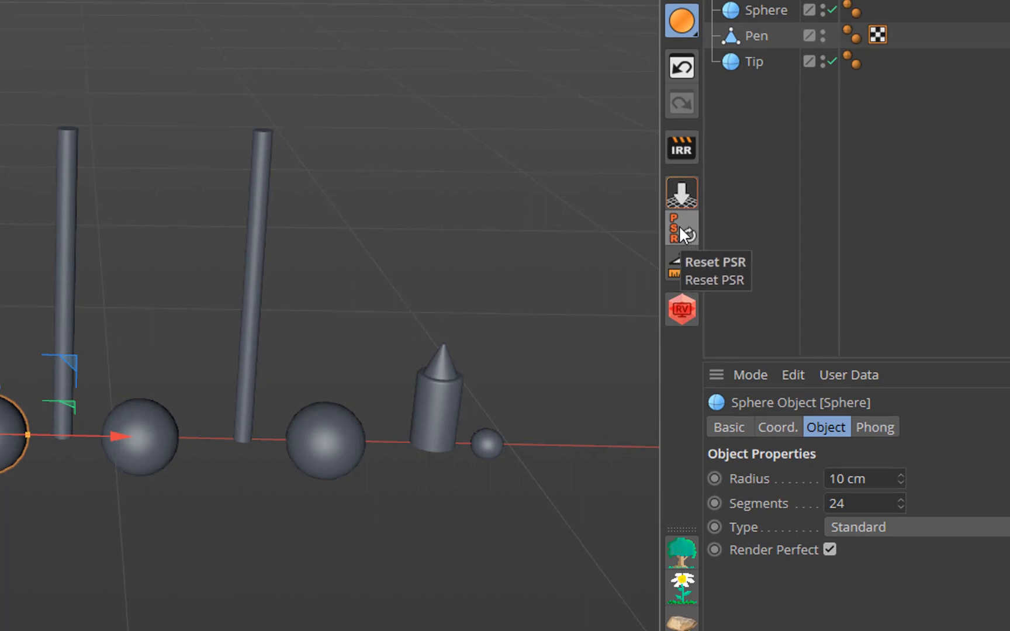
left_click(678, 225)
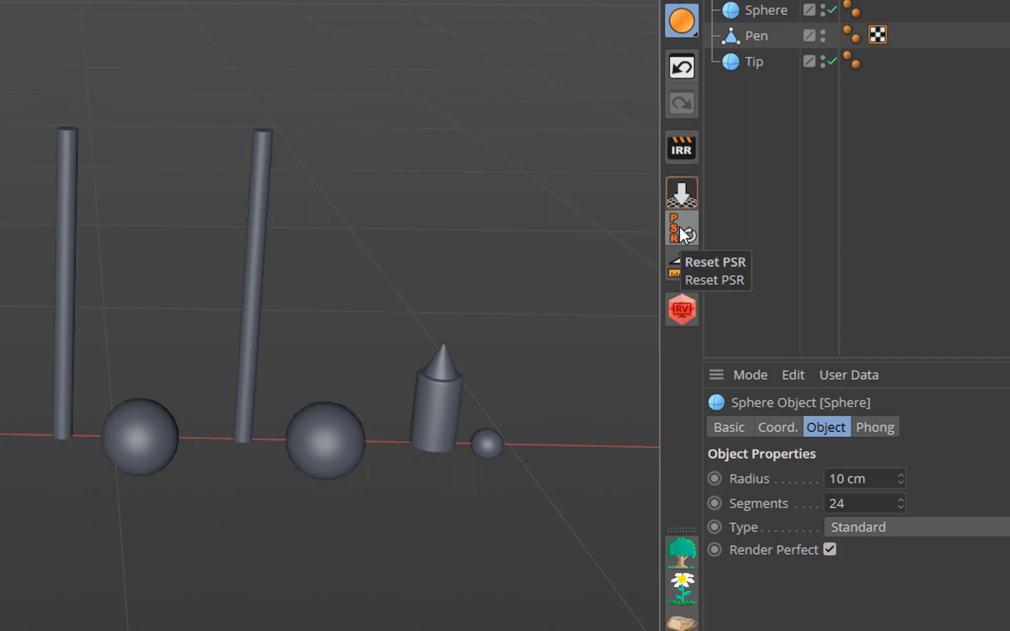
left_click(680, 191)
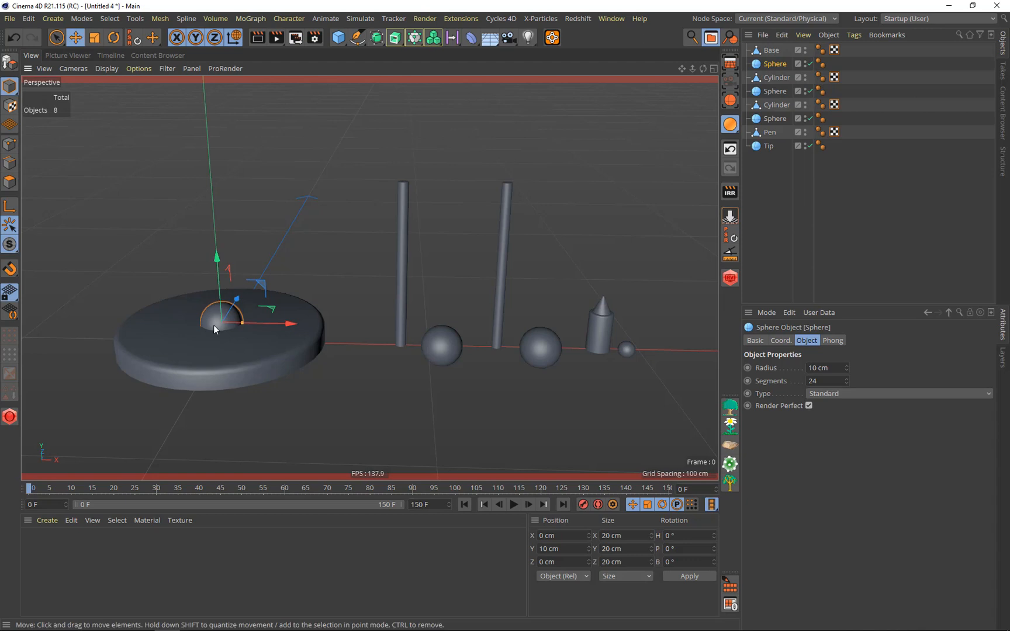
Reset the PSR of the first tall cylinder and set its Y position to 10 cm to start at the sphere's centre
left_click(400, 262)
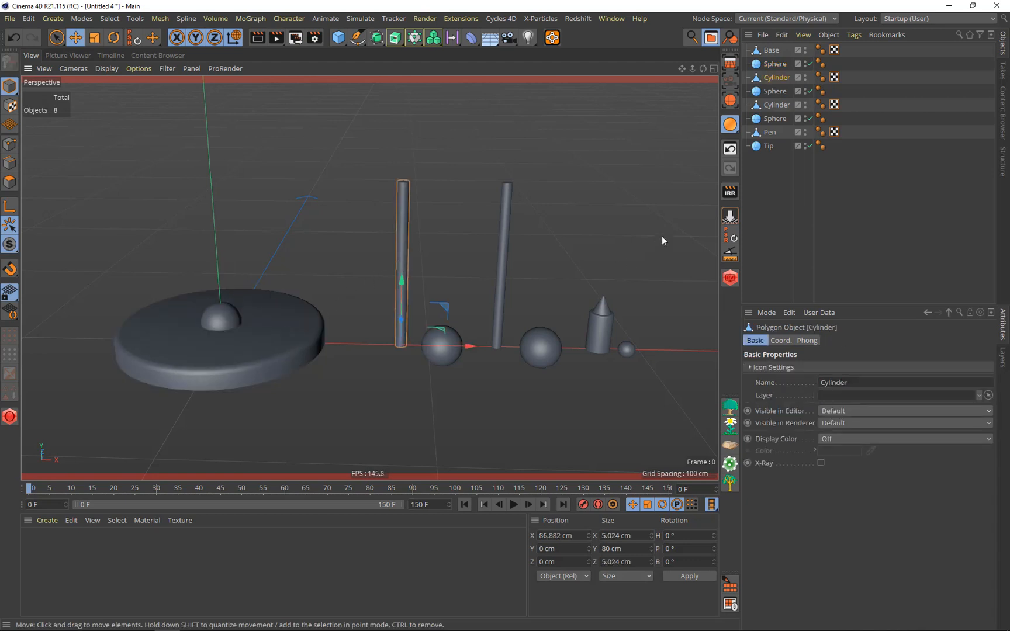
left_click(730, 238)
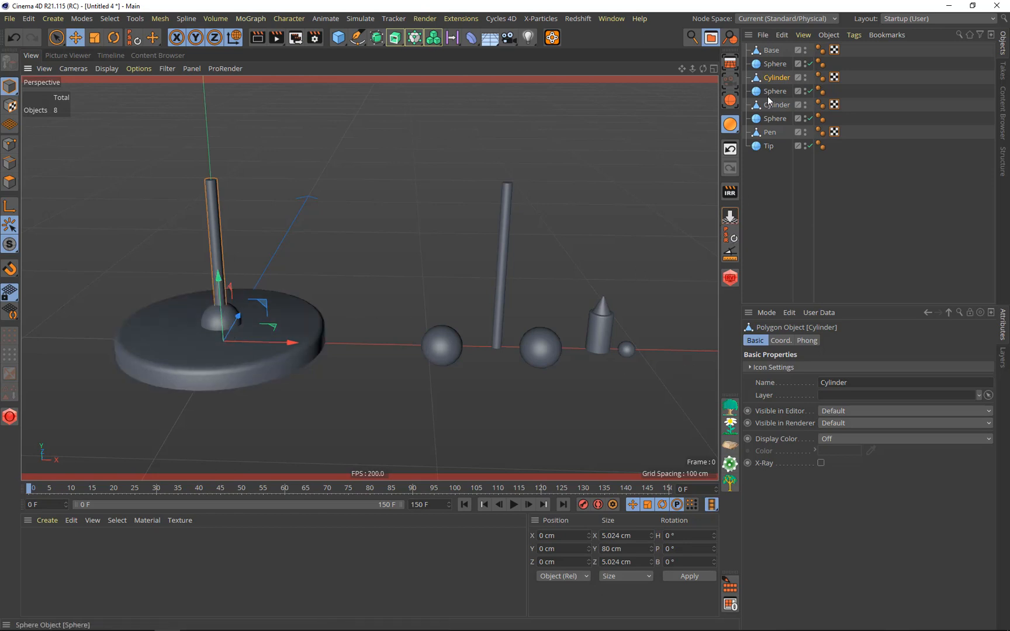
left_click(772, 64)
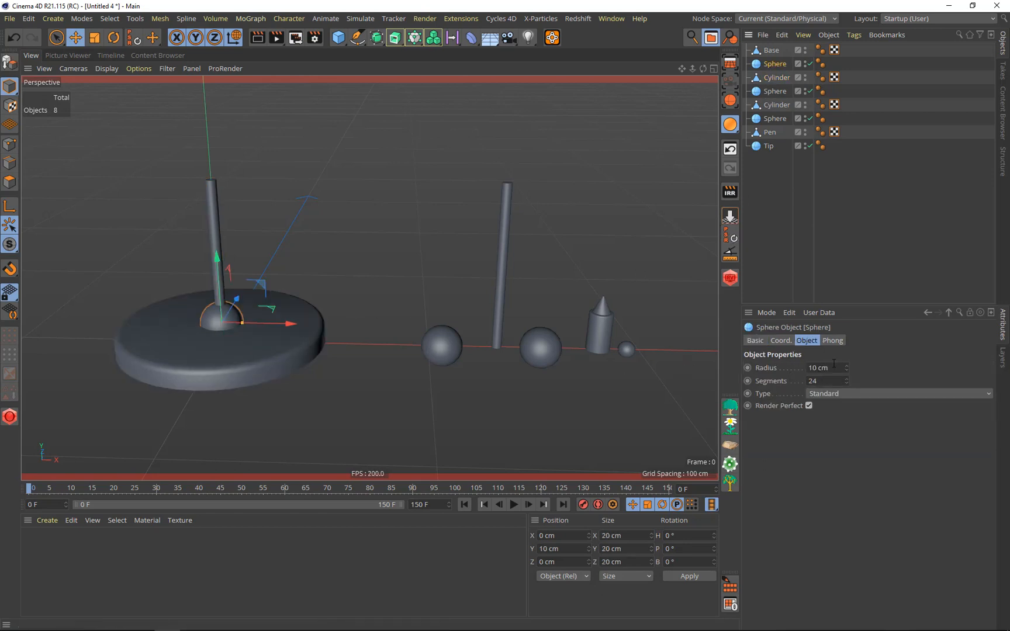
left_click(784, 78)
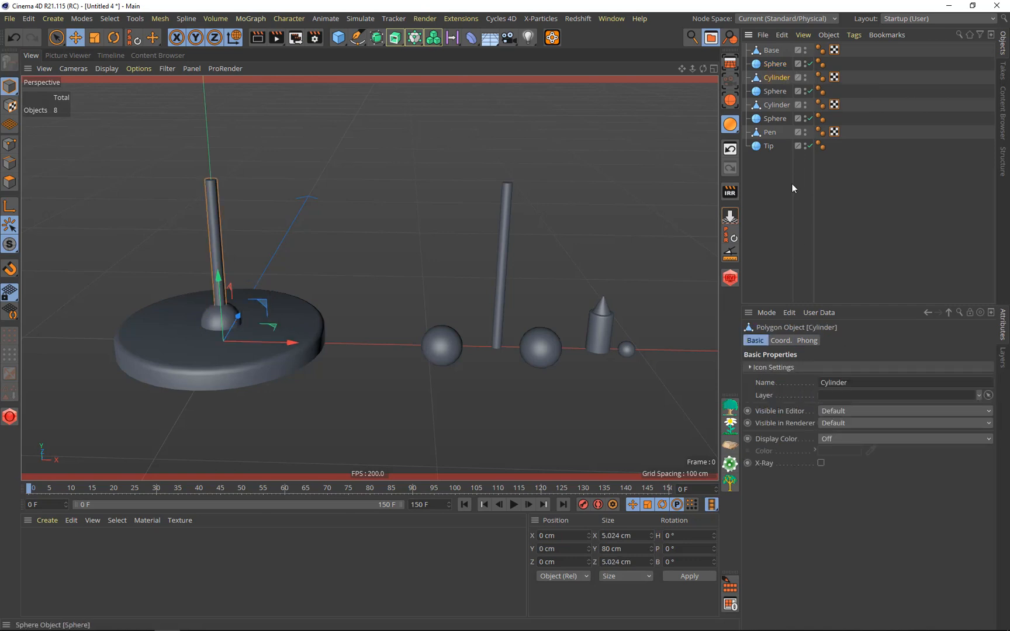
left_click(783, 339)
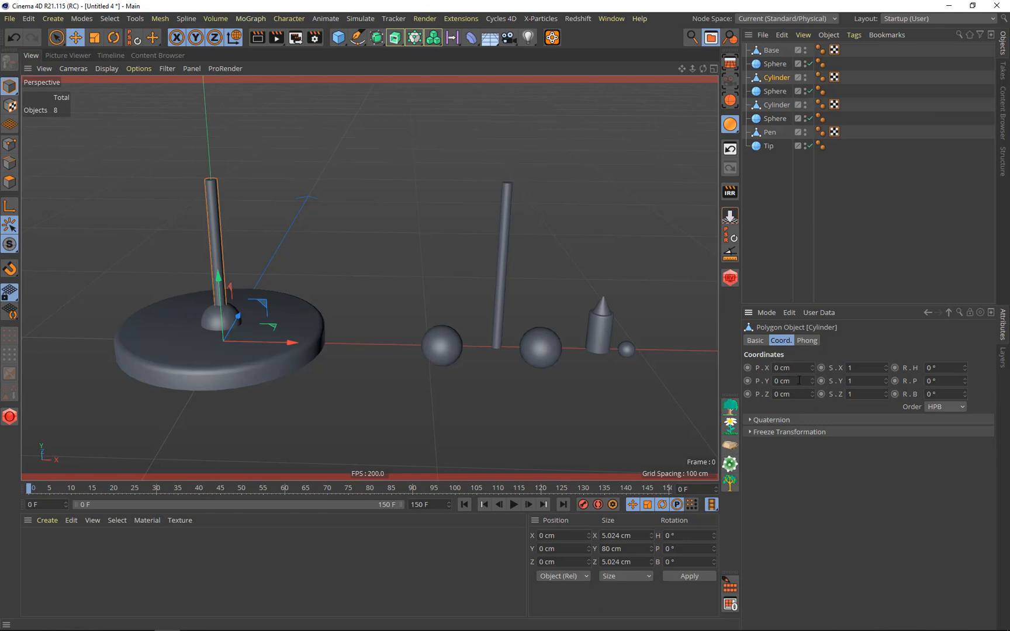
left_click(798, 383)
type("10")
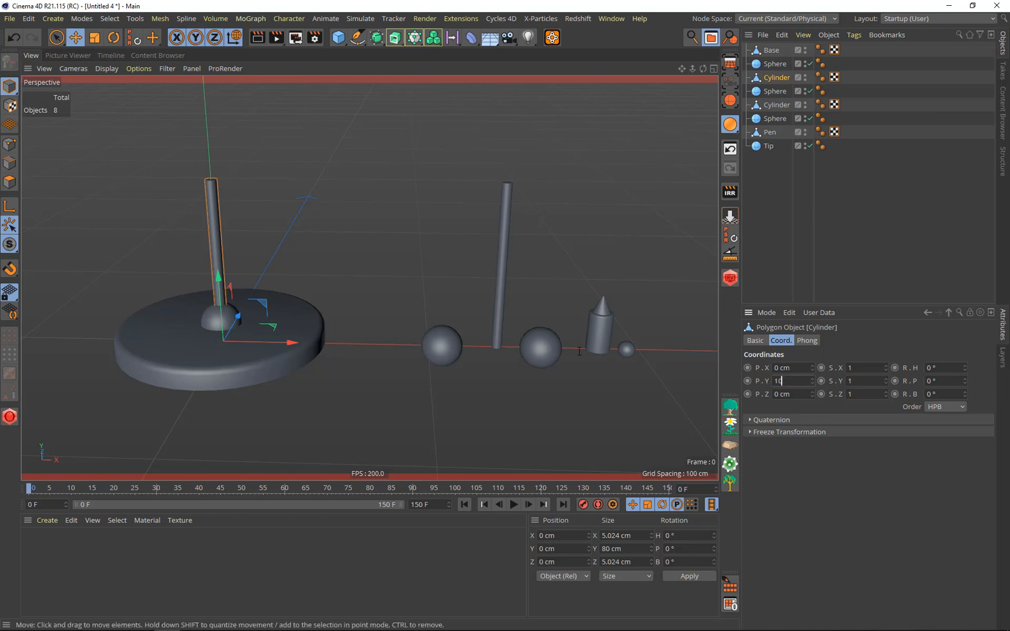
key("Return")
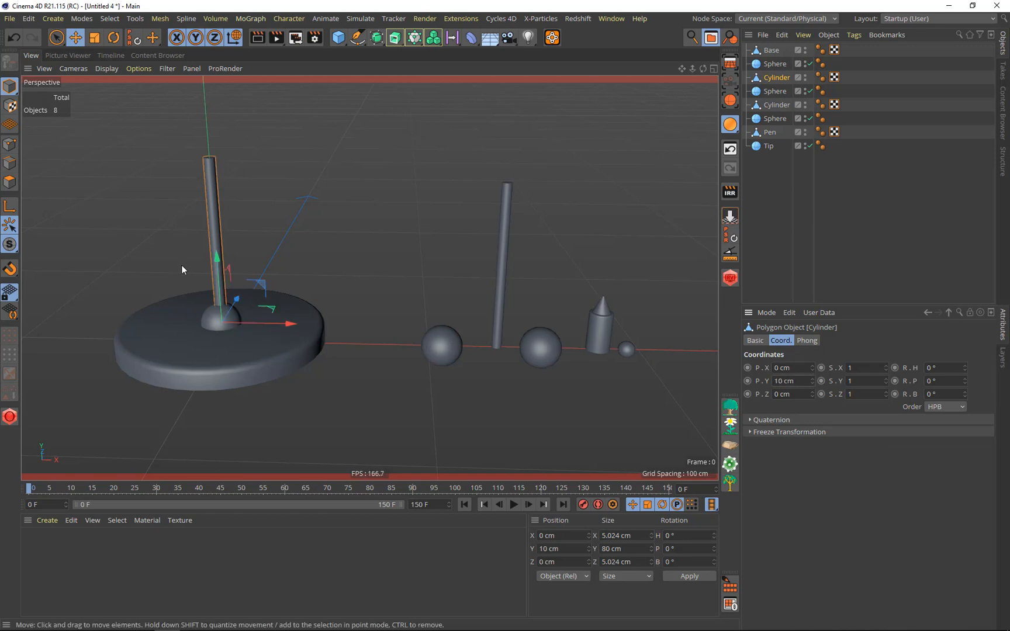
Reset the second sphere's PSR and set its Y position to 90 cm, at the end of the first cylinder
left_click(503, 247)
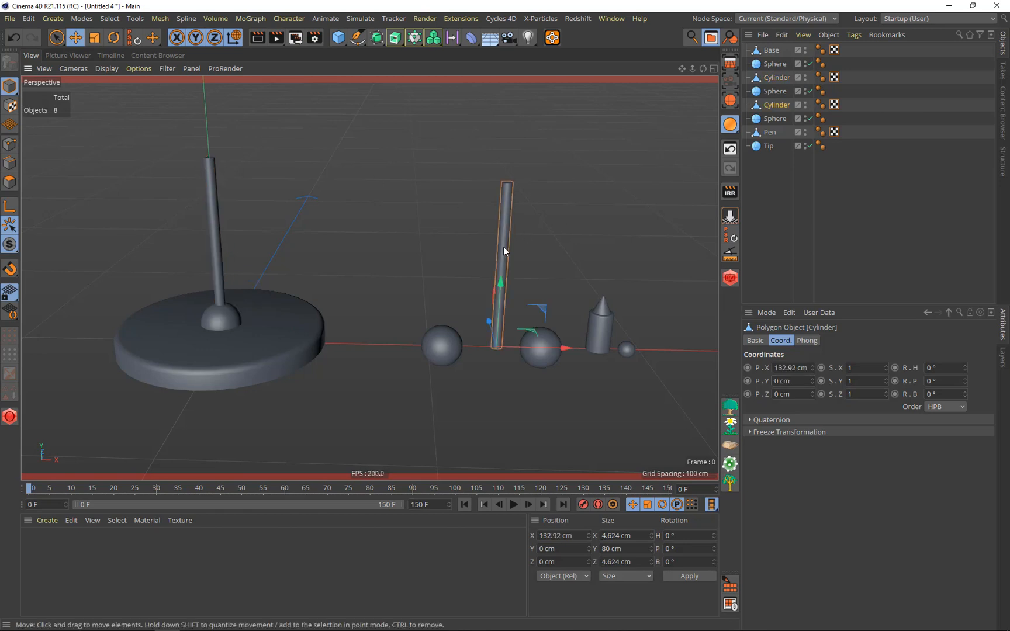
left_click(626, 548)
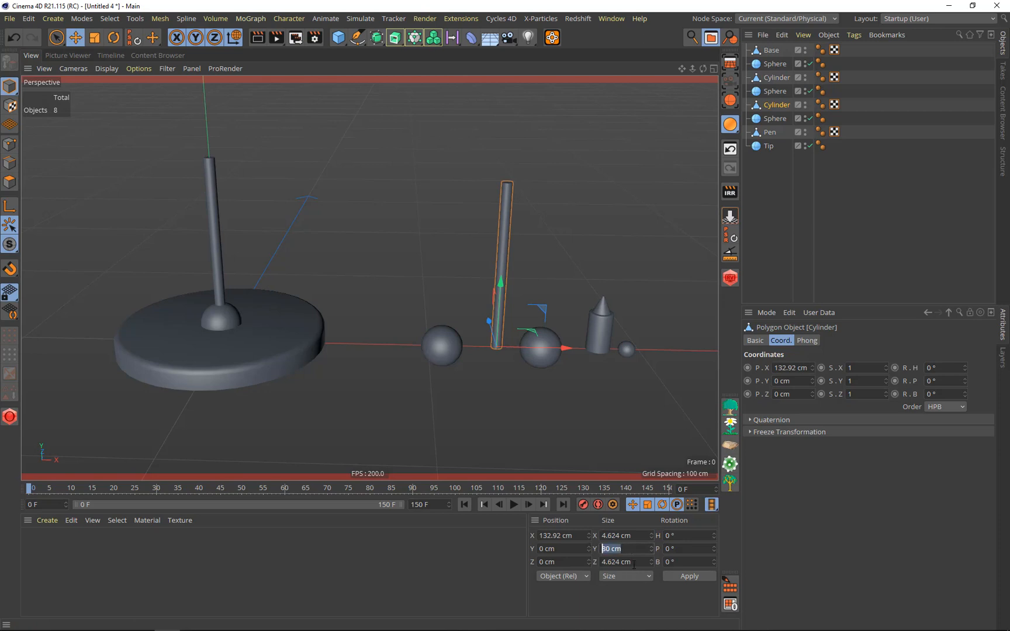
left_click(215, 219)
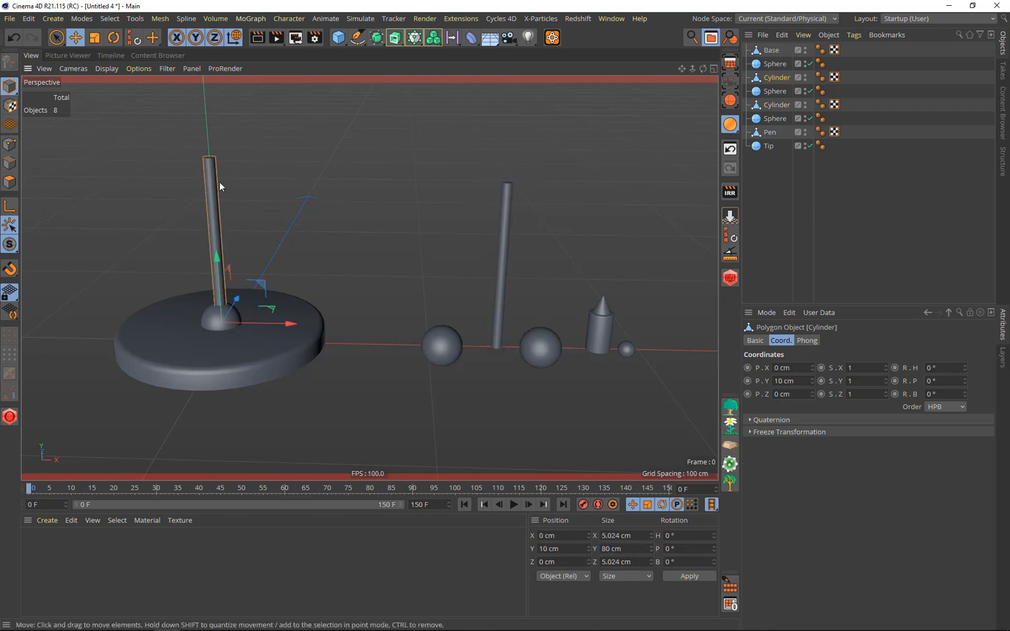
left_click(444, 347)
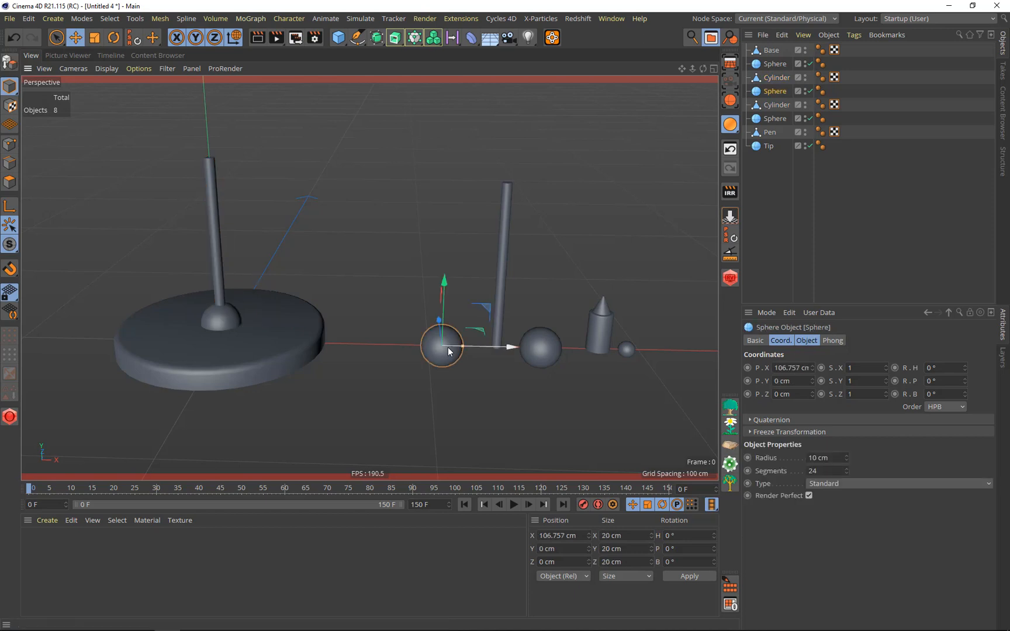
left_click(731, 239)
type("90")
key("Return")
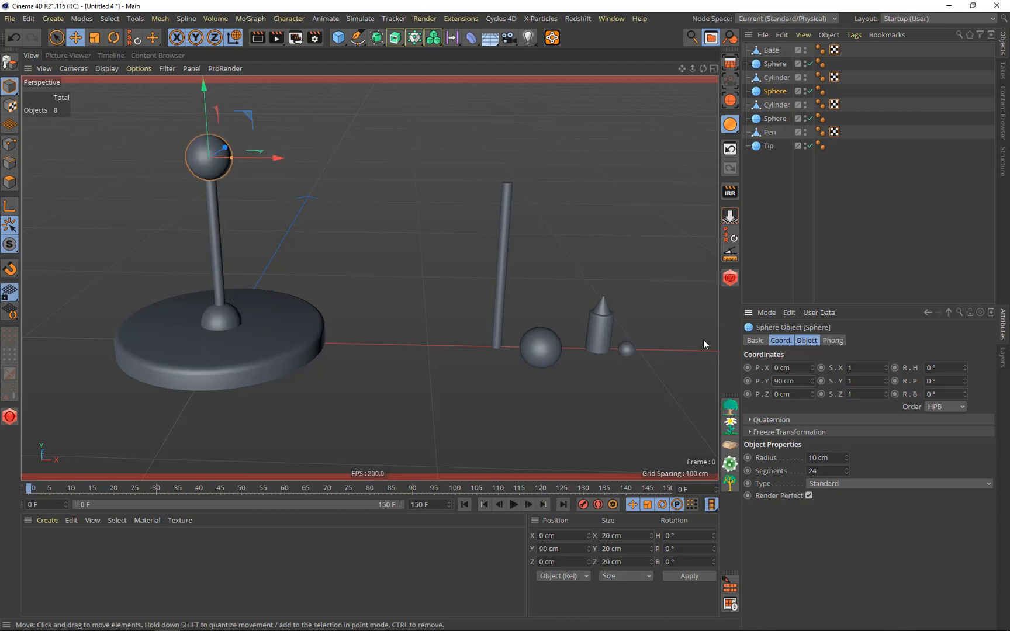
Set the second cylinder's X position to 0 cm and its Y position to 90 cm, above the middle sphere
left_click(502, 279)
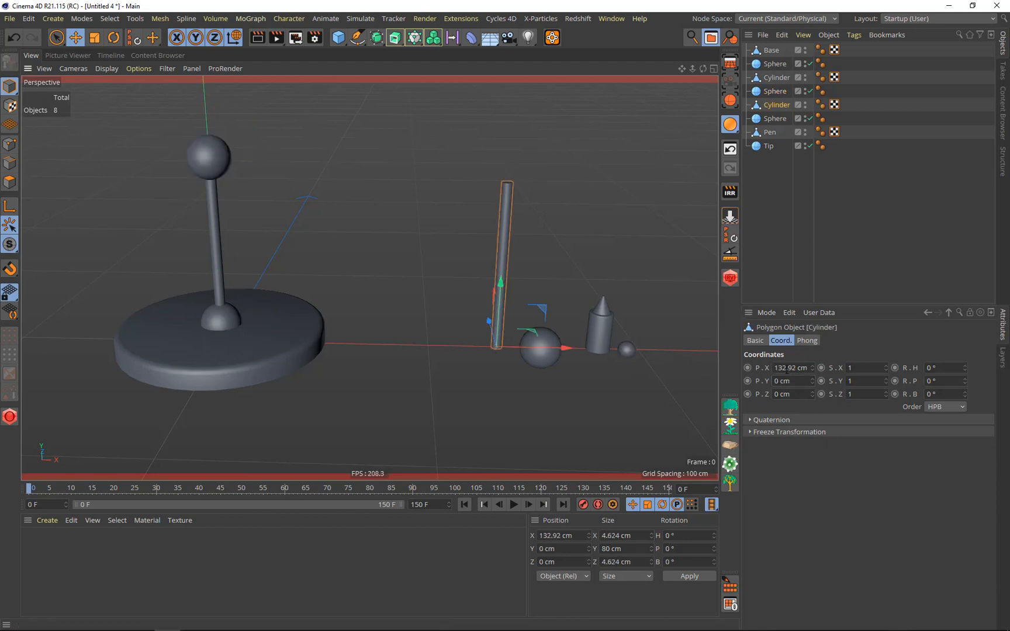
right_click(813, 367)
left_click_drag(804, 380, 771, 380)
type("90")
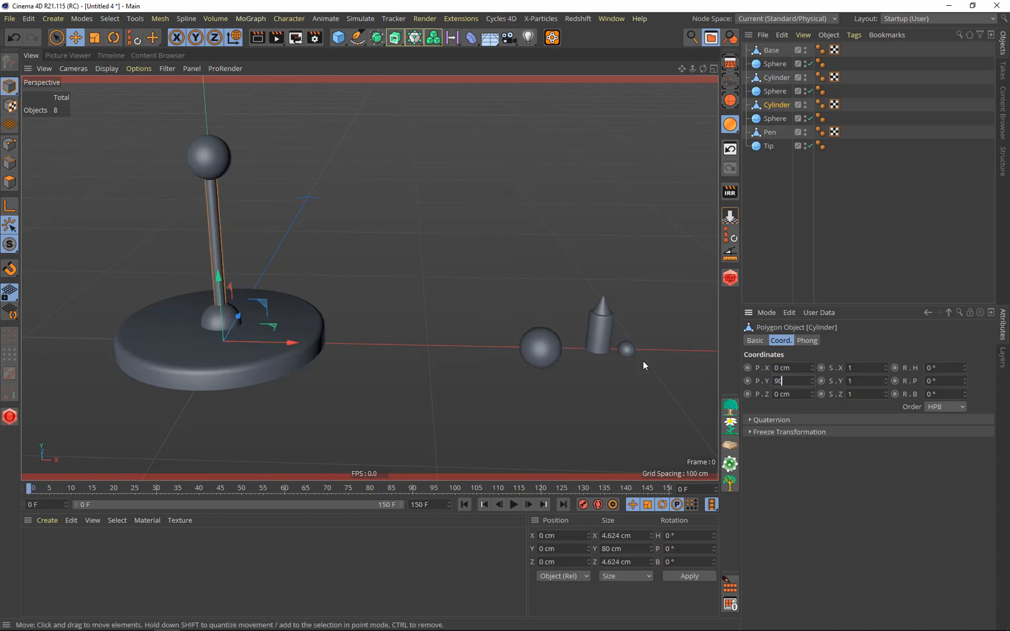
key("Return")
Place the third 10 cm radius sphere on the second cylinder's end with X position 0 cm and Y position 170 cm
left_click_drag(682, 69, 703, 126)
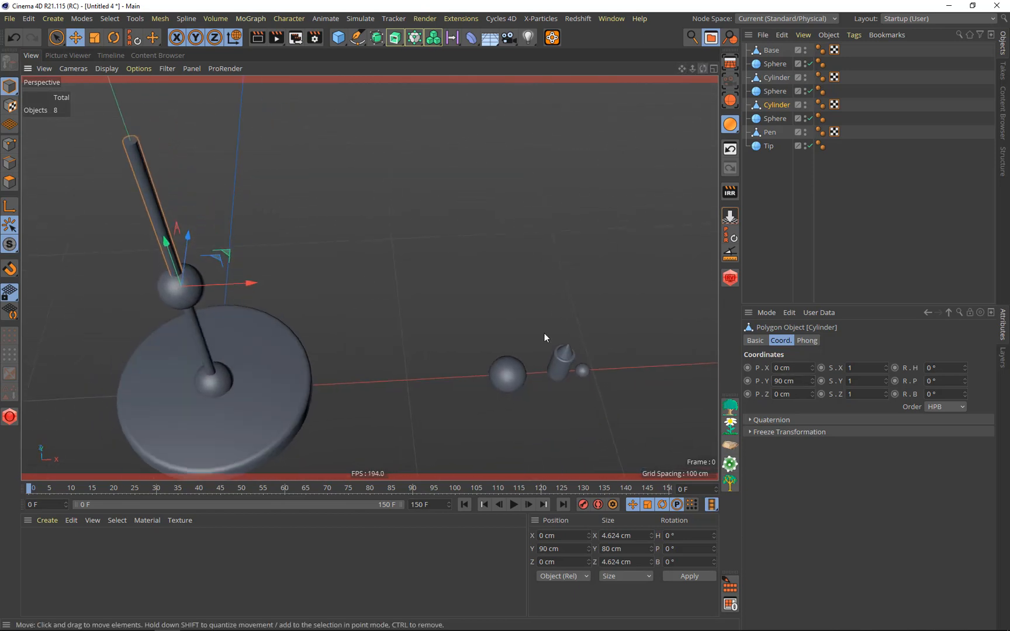
left_click(506, 381)
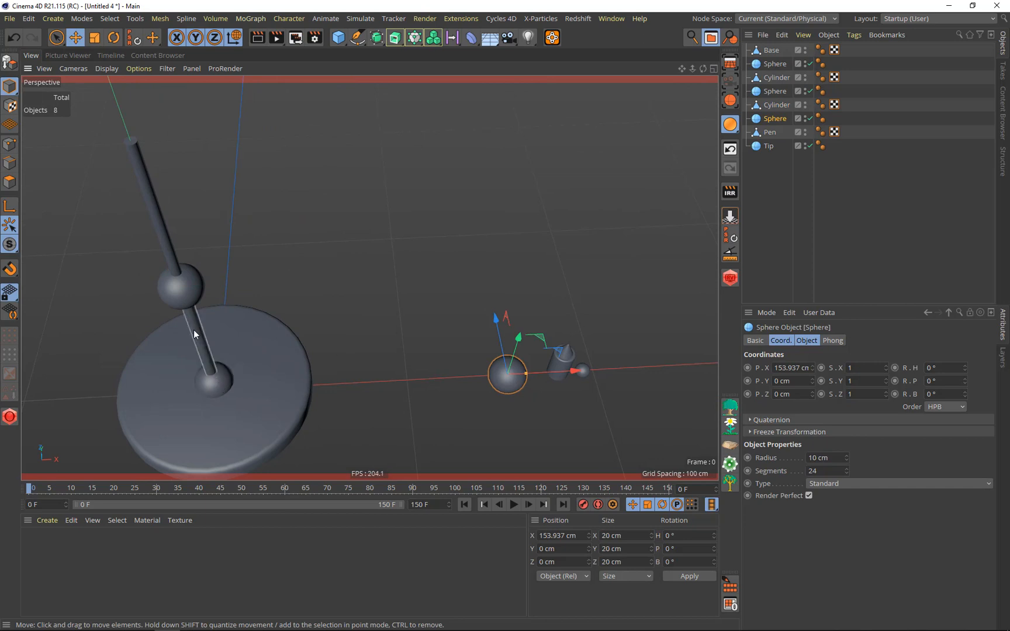
right_click(811, 367)
left_click_drag(791, 380, 655, 374)
type("170")
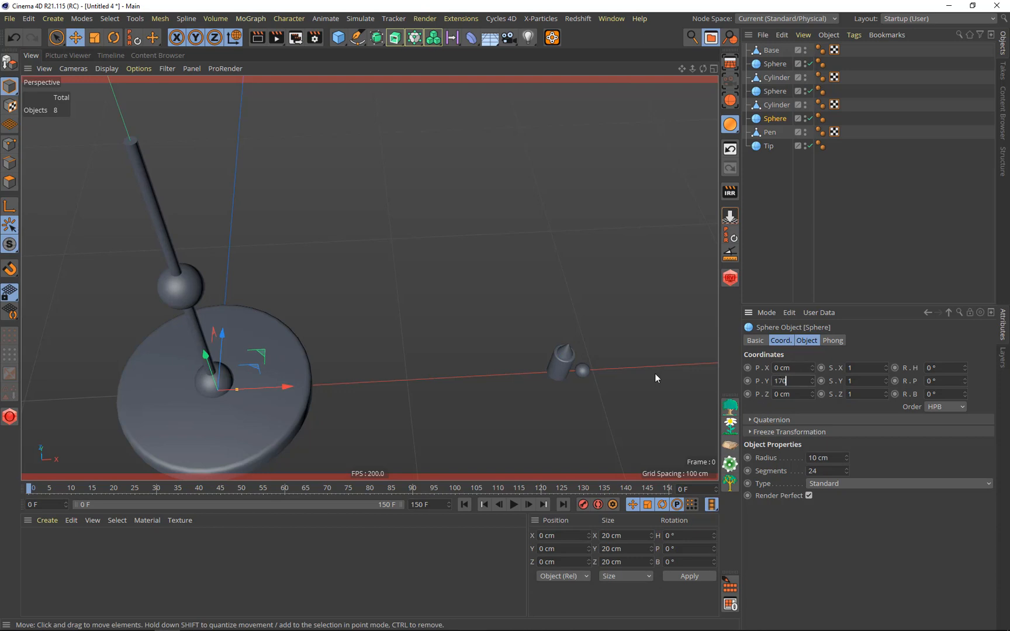
key("Return")
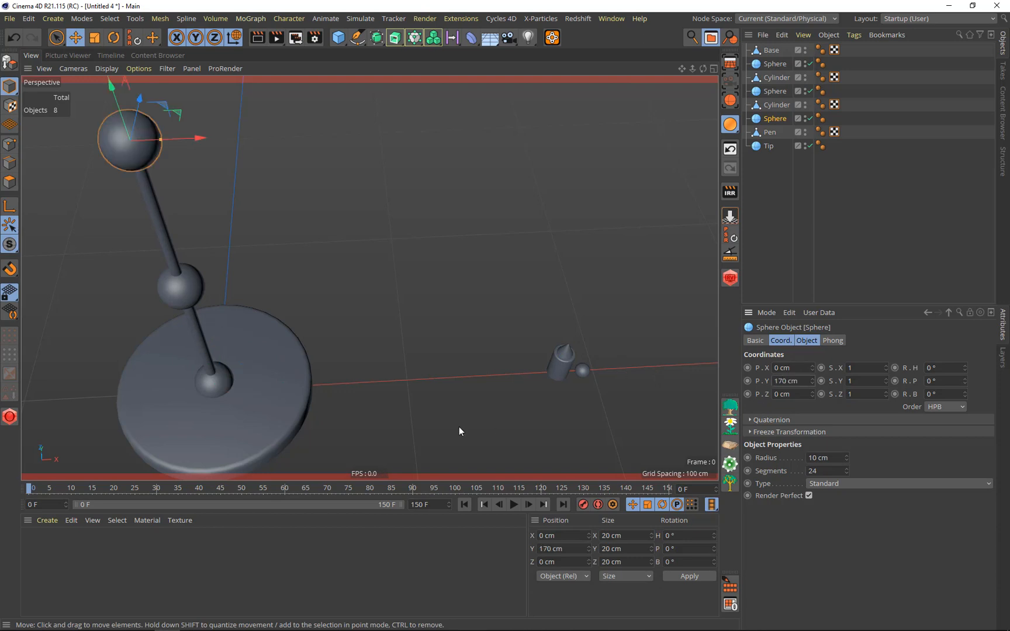
Set the Pen object's X position to 0 cm and its Y position to 170 cm, on the uppermost sphere
left_click(563, 368)
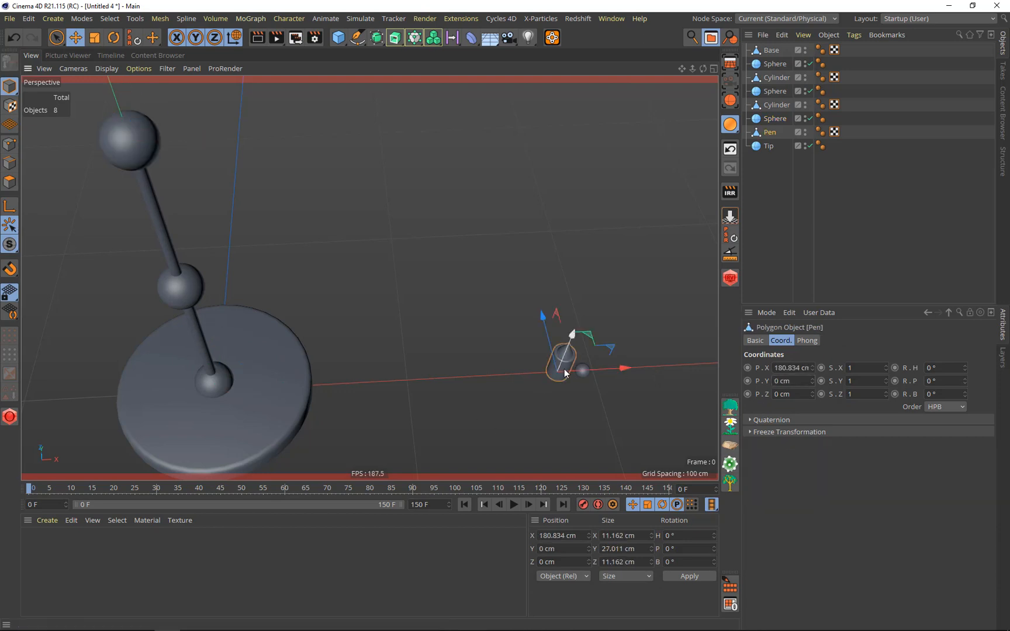
left_click(811, 370)
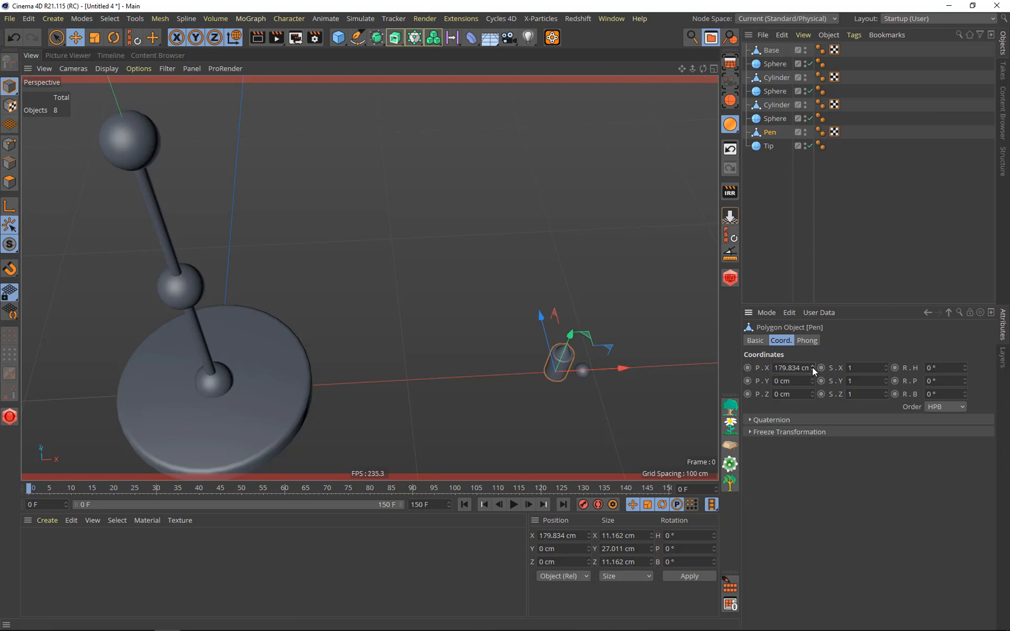
right_click(812, 367)
left_click(801, 381)
type("170")
key("Return")
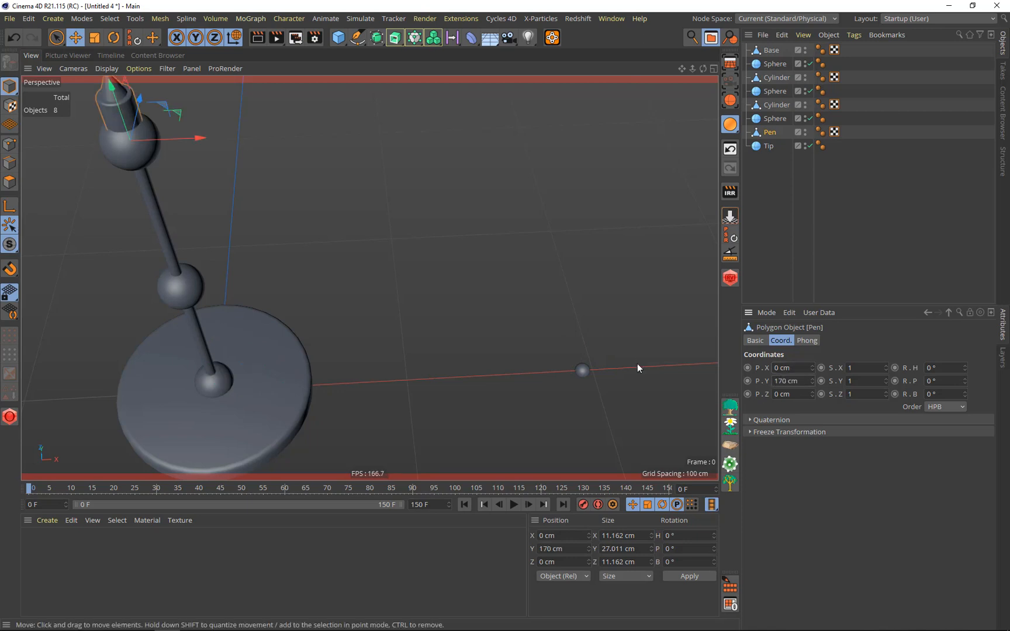
Set the Tip sphere's X position to 0 cm and its Y position to 170 cm
left_click(582, 369)
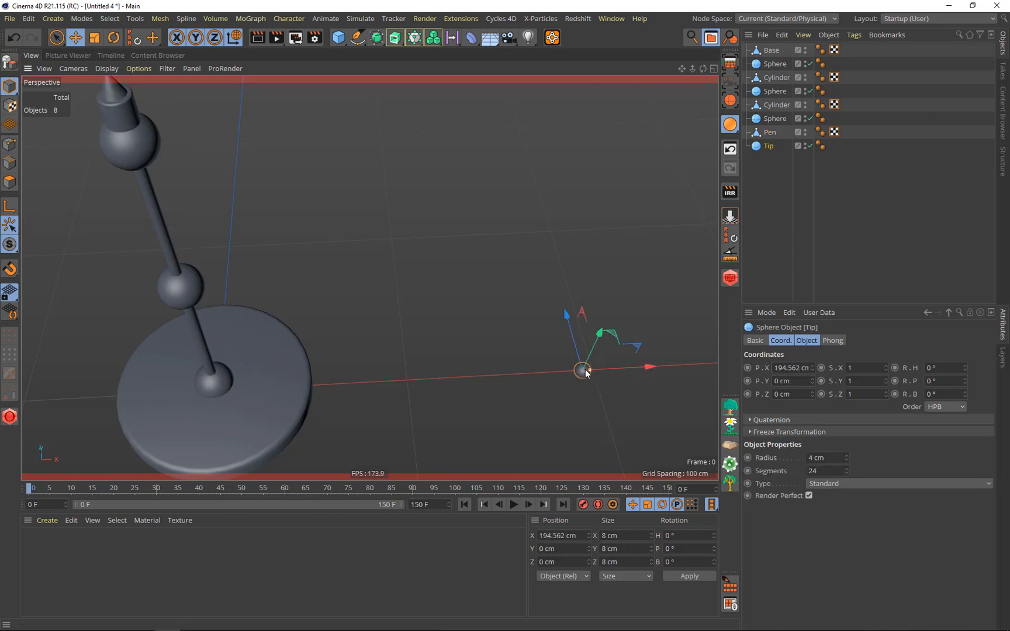
right_click(812, 367)
left_click(809, 380)
type("170")
key("Return")
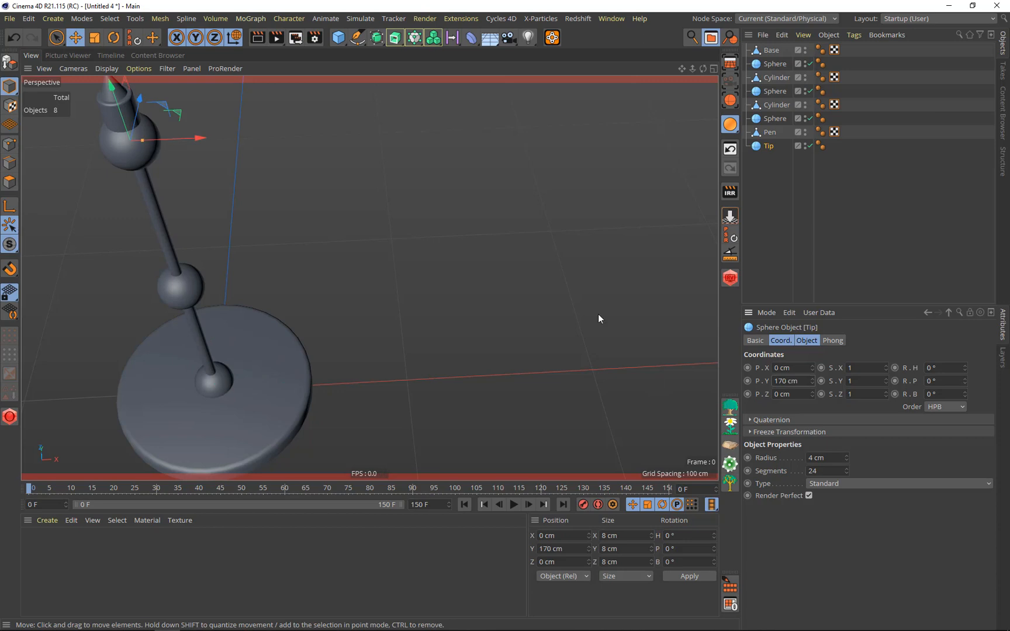
scroll(124, 127, "up", 5)
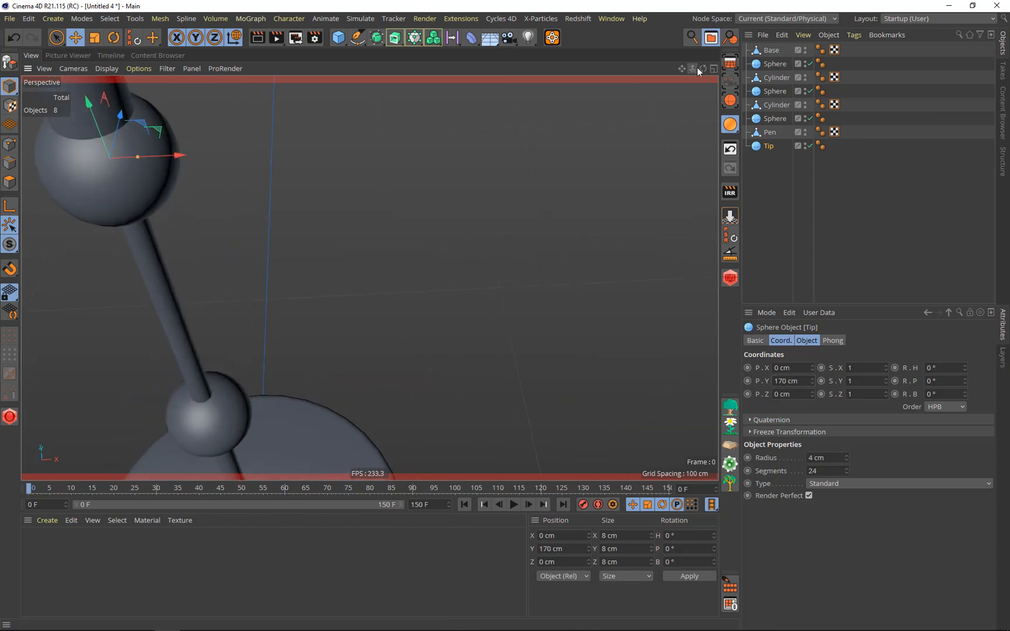
Raise the Tip sphere along the Y axis to just above the pen's point, at about Y 197.95 cm
left_click_drag(703, 68, 703, 12)
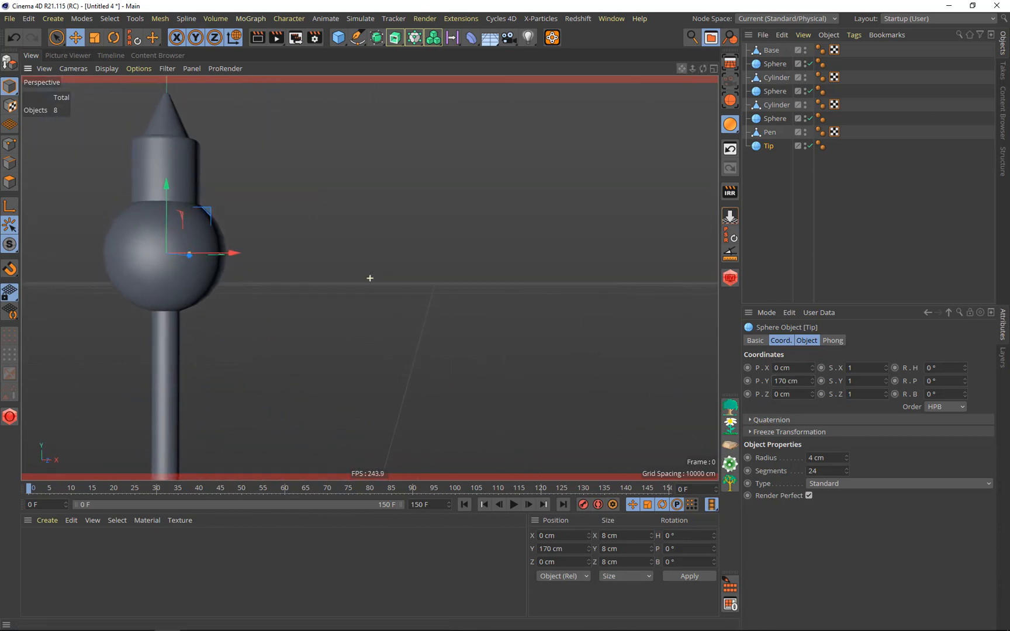
left_click_drag(682, 68, 830, 169)
left_click_drag(318, 295, 321, 131)
scroll(303, 212, "up", 8)
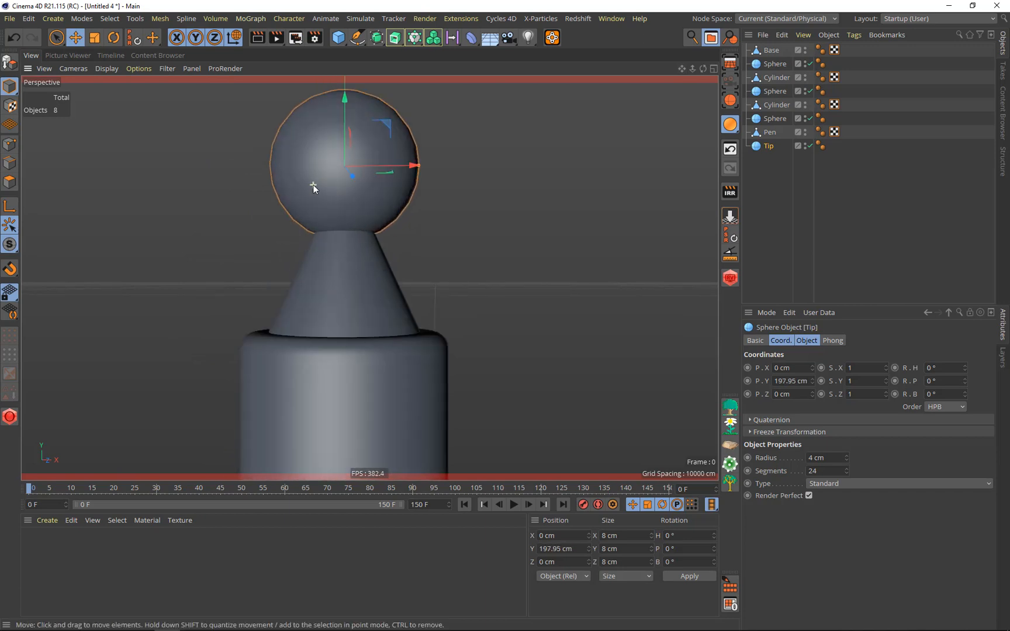
Set the Tip sphere's radius to 0.5 cm and lower it onto the pen's point at about Y 196.83 cm
left_click_drag(459, 158, 383, 165)
left_click_drag(841, 458, 778, 452)
type("0.5")
key("Return")
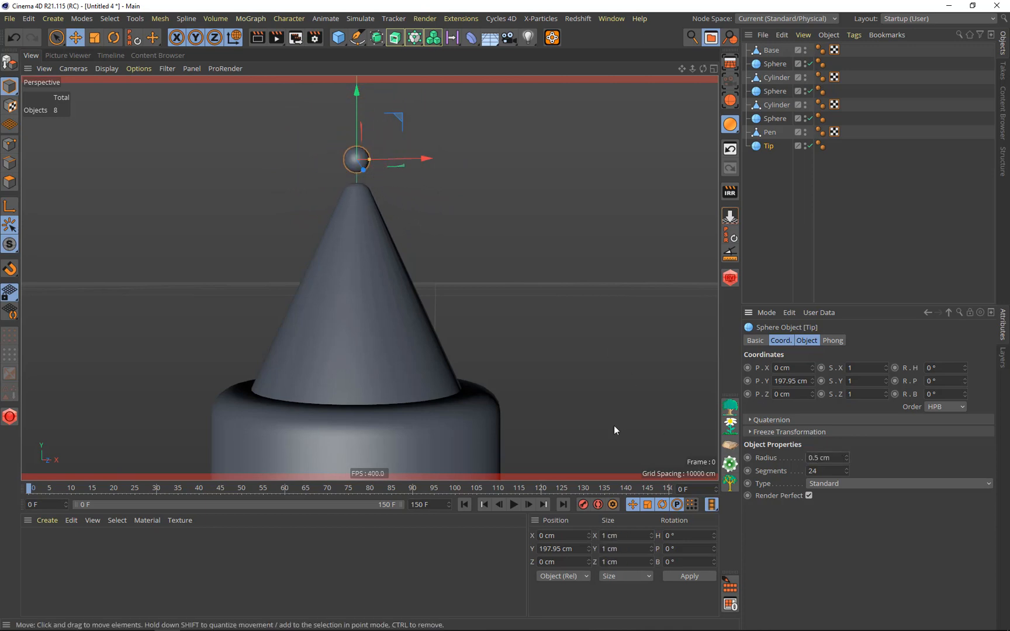
left_click_drag(357, 94, 357, 122)
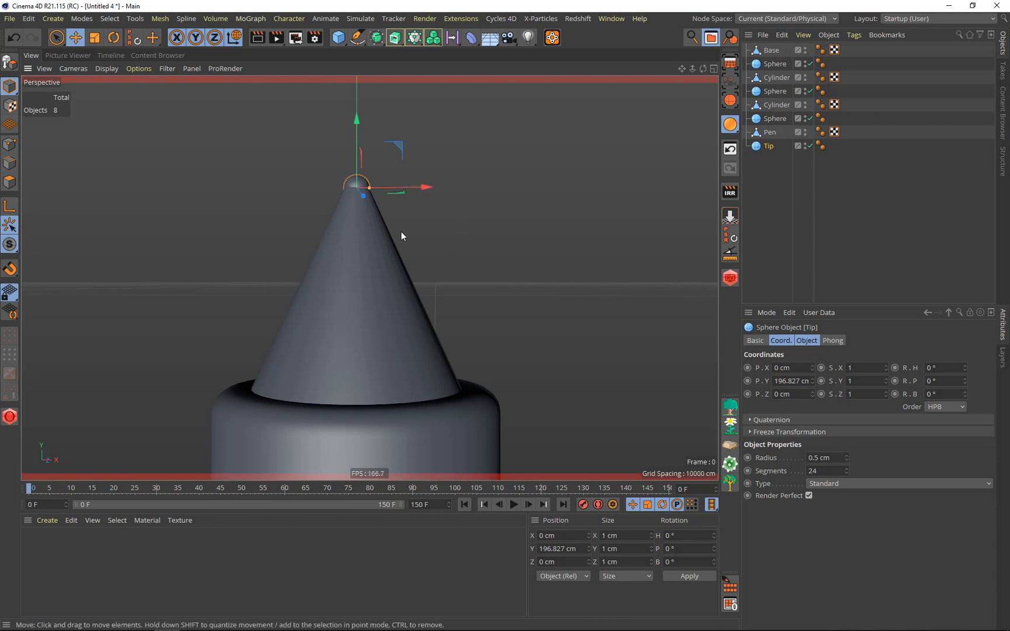
Inspect the assembled arm from the pen tip down through the joints to the base
scroll(421, 261, "down", 5)
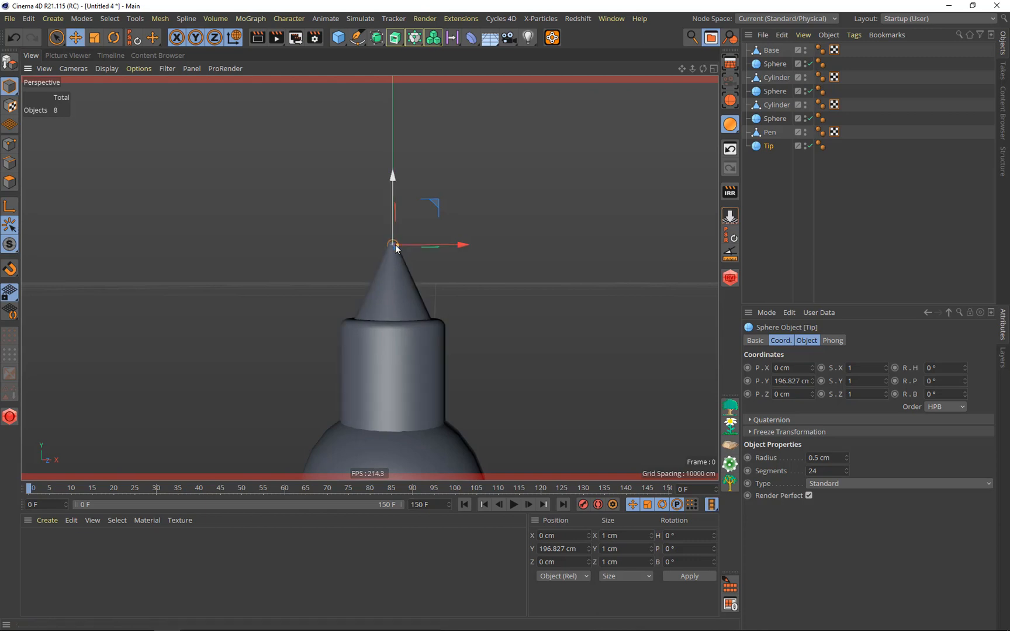
scroll(533, 191, "down", 2)
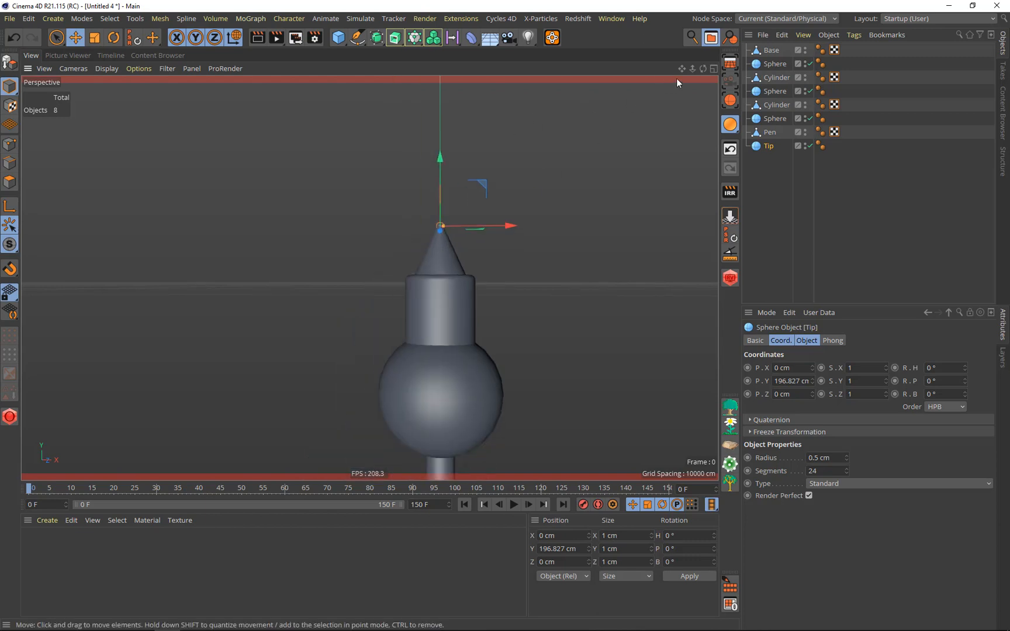
left_click_drag(681, 68, 592, 0)
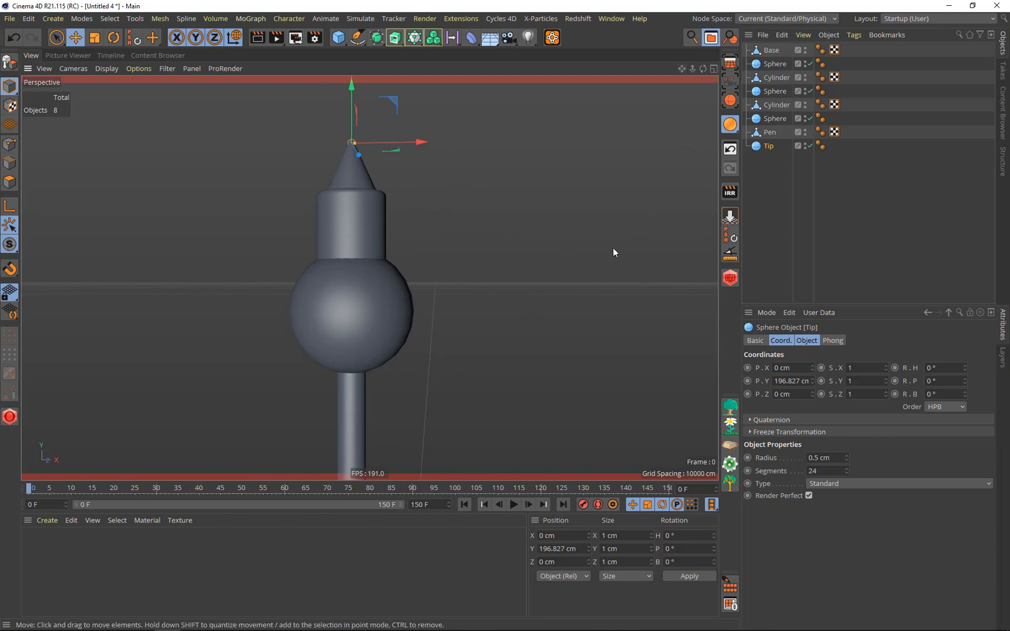
scroll(602, 255, "down", 4)
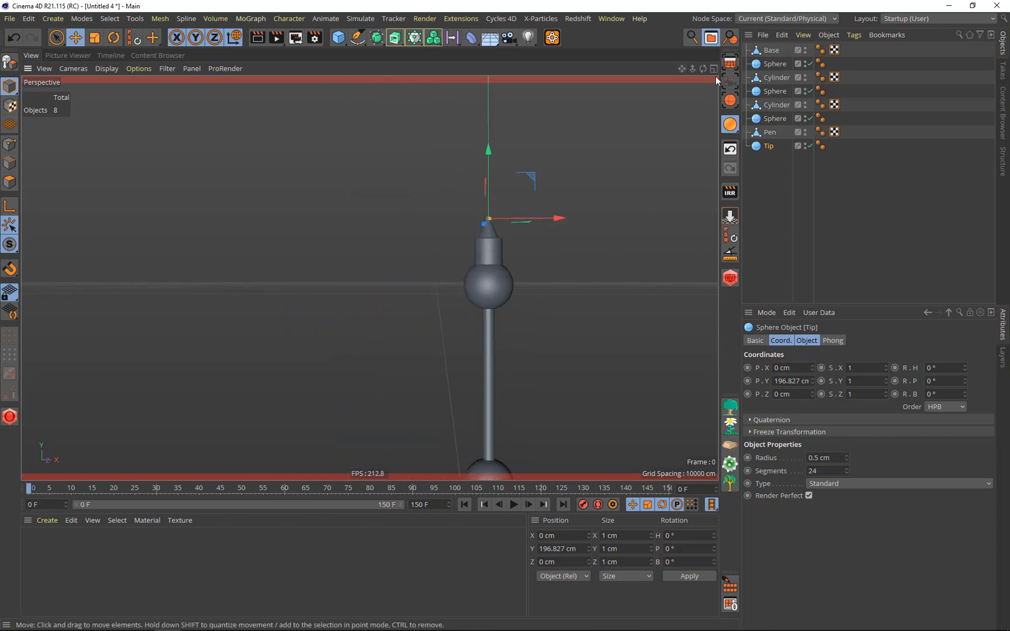
left_click_drag(680, 70, 523, 0)
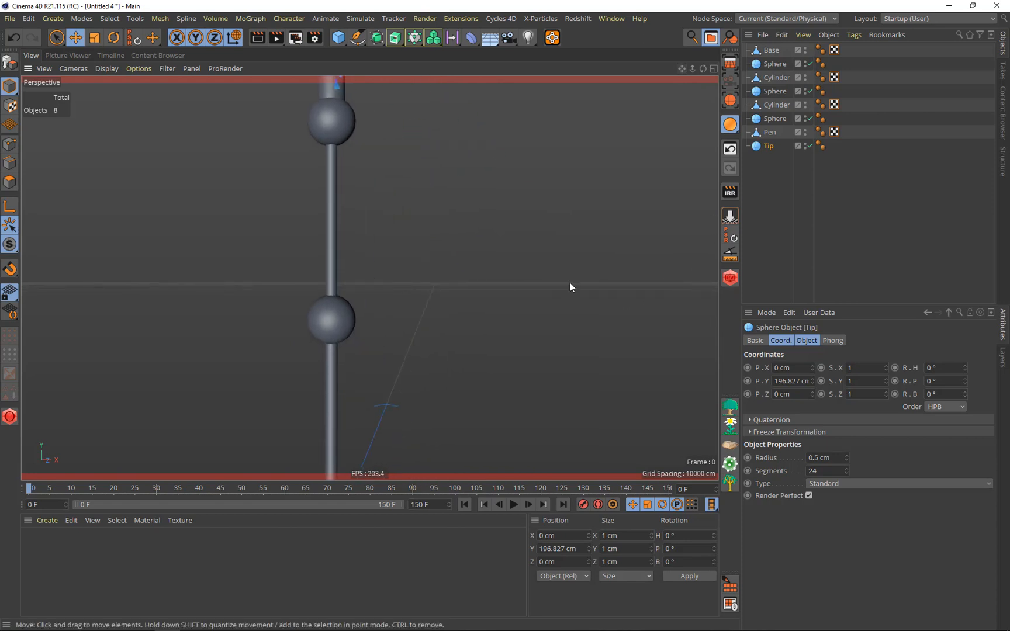
scroll(464, 259, "down", 3)
scroll(448, 205, "up", 2)
scroll(448, 205, "down", 1)
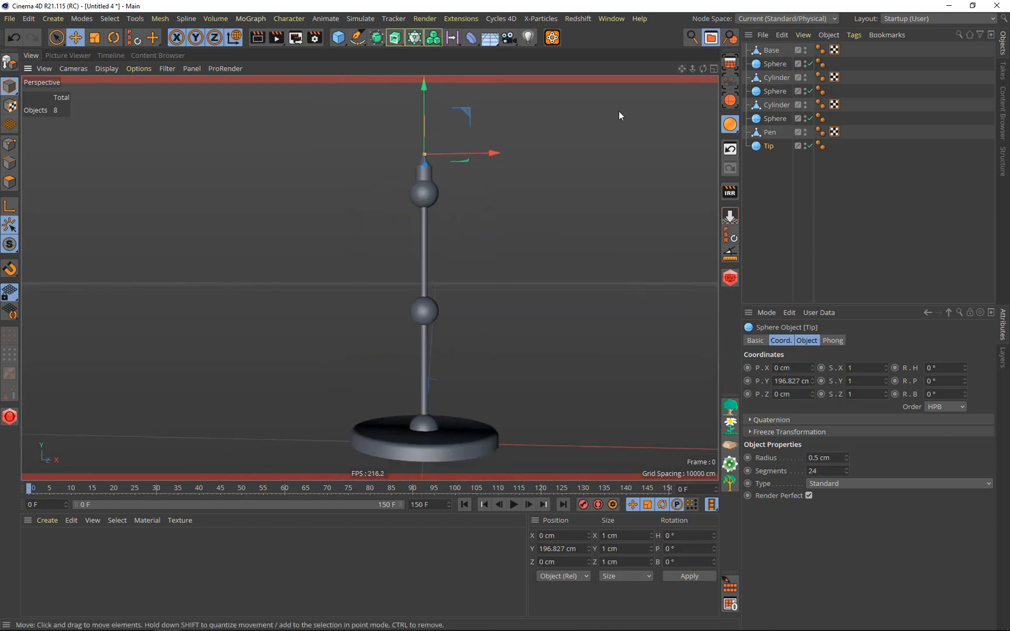
left_click_drag(681, 69, 626, 48)
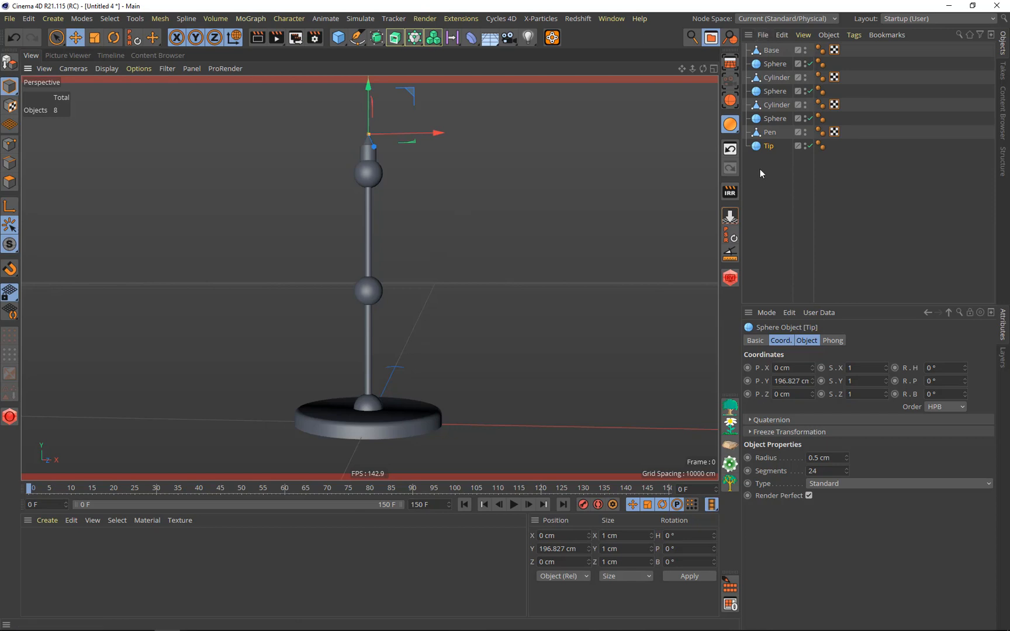
Nest the parts into one parent-child chain in the order Base, Sphere, Cylinder, Sphere, Cylinder, Sphere, Pen, Tip
left_click_drag(768, 147, 777, 51)
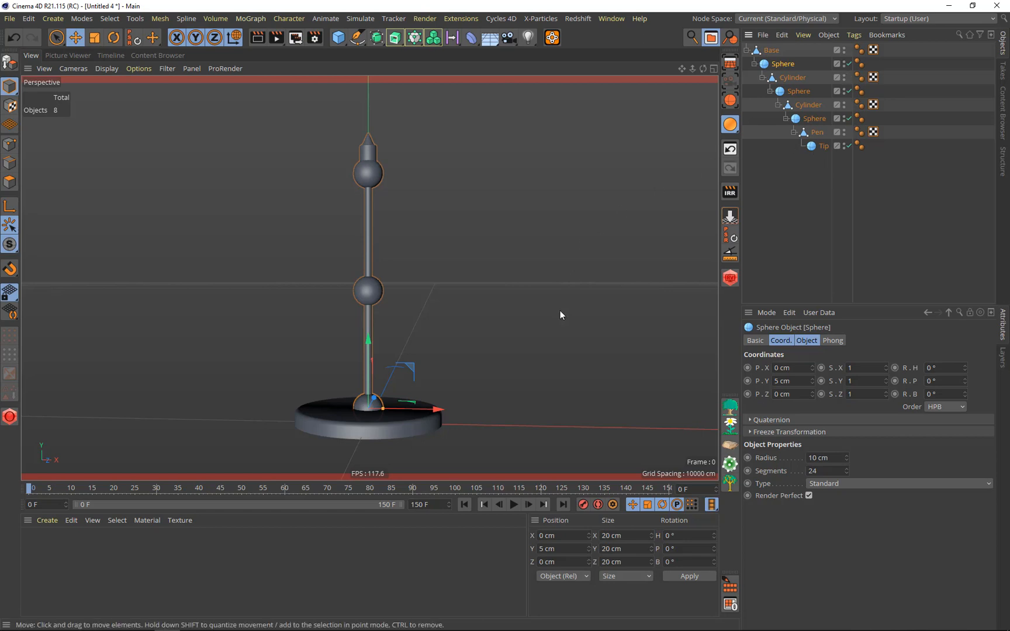
left_click_drag(703, 69, 678, 71)
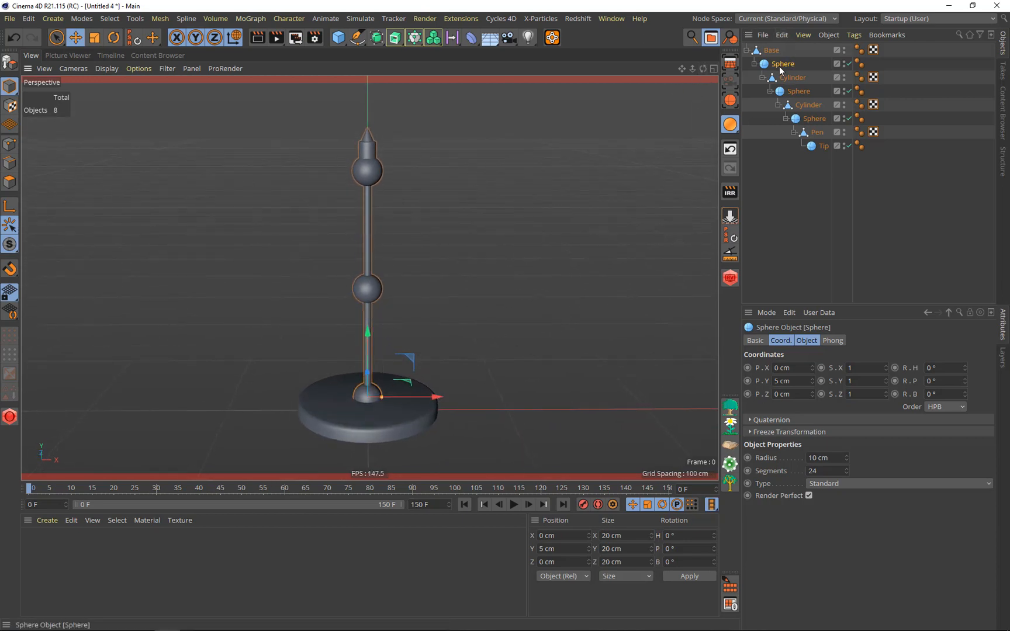
Set the bank rotation of the bottom sphere and the middle sphere to 4° each
left_click(946, 395)
type("4")
key("Return")
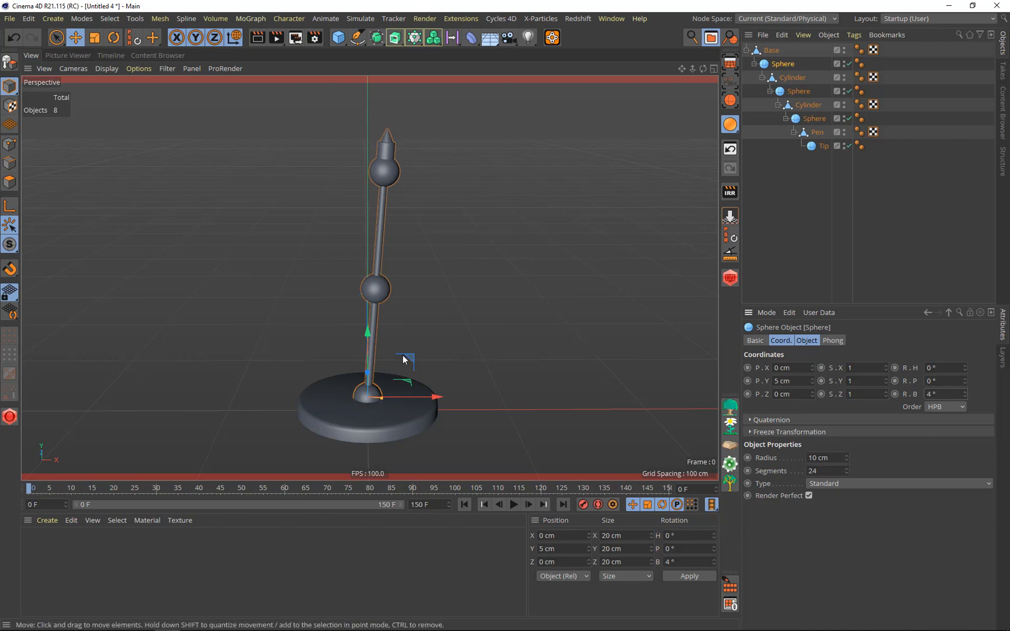
left_click(374, 295)
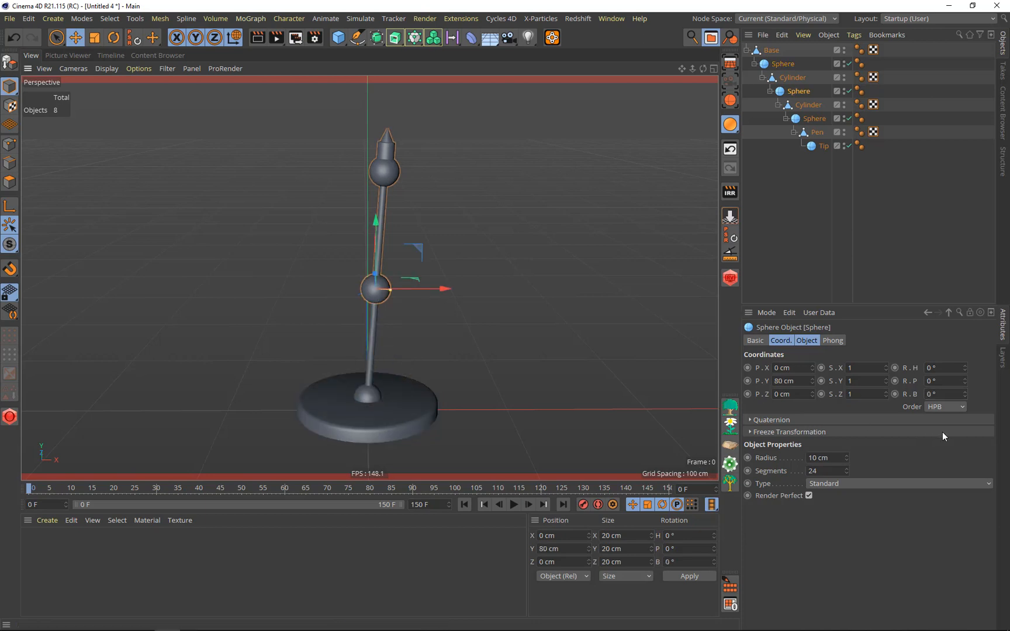
left_click(930, 394)
type("4")
key("Return")
Set the bank rotation of the uppermost sphere and the Pen object to 4° each
left_click(392, 171)
left_click(942, 393)
type("4")
key("Return")
left_click(403, 154)
left_click(942, 394)
type("4")
key("Return")
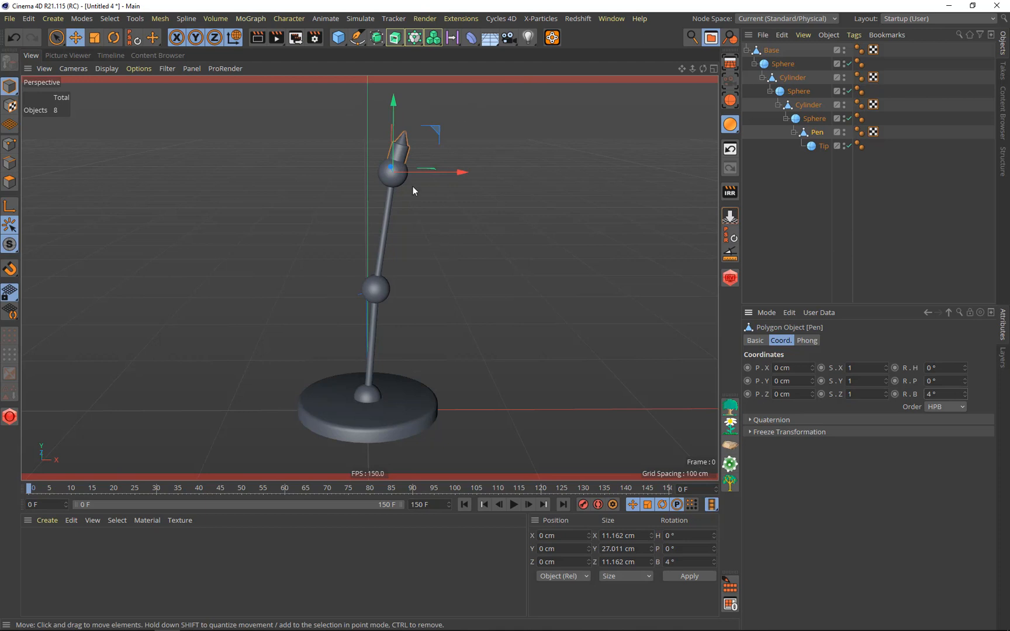
Try to create an IK chain running from the Base object to the Tip sphere
left_click(823, 146)
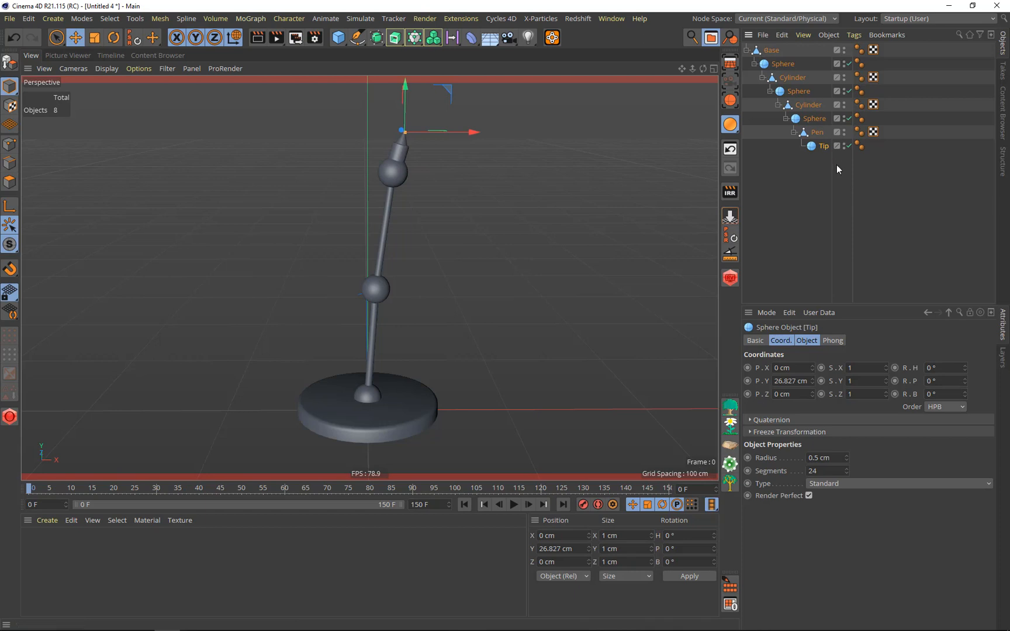
left_click(771, 52)
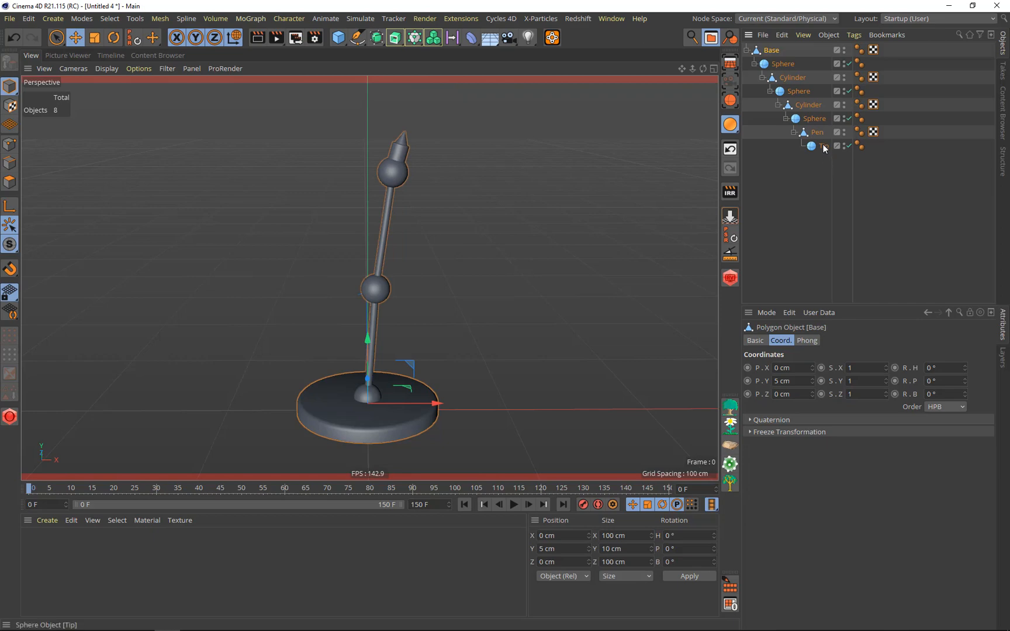
left_click(823, 146, "ctrl")
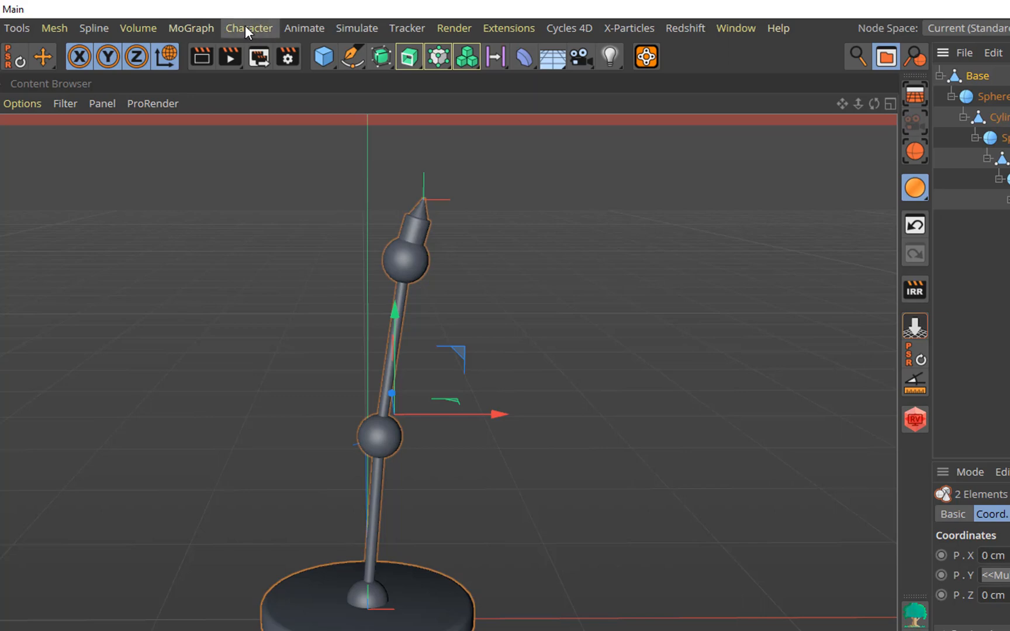
left_click(245, 29)
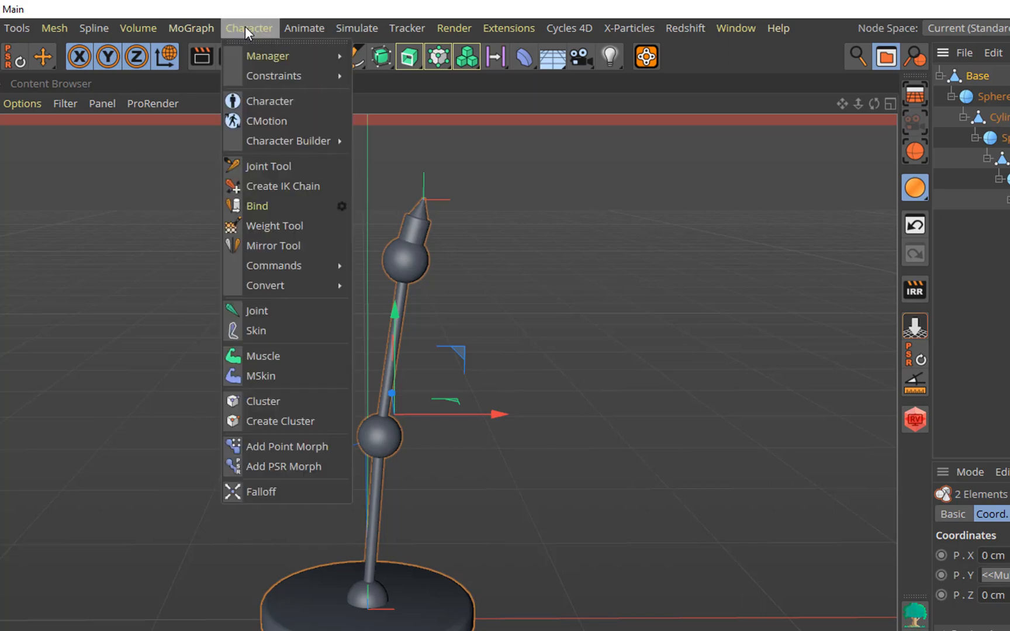
left_click(281, 187)
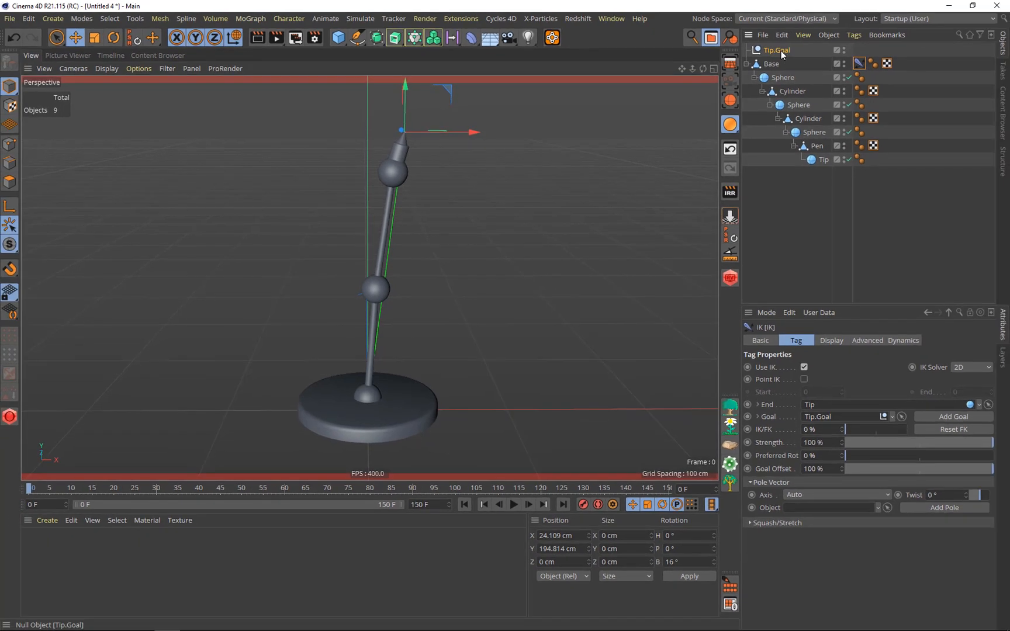
Test the chain by moving Tip.Goal down to about X 41.6 cm, Y 103.3 cm
left_click(780, 51)
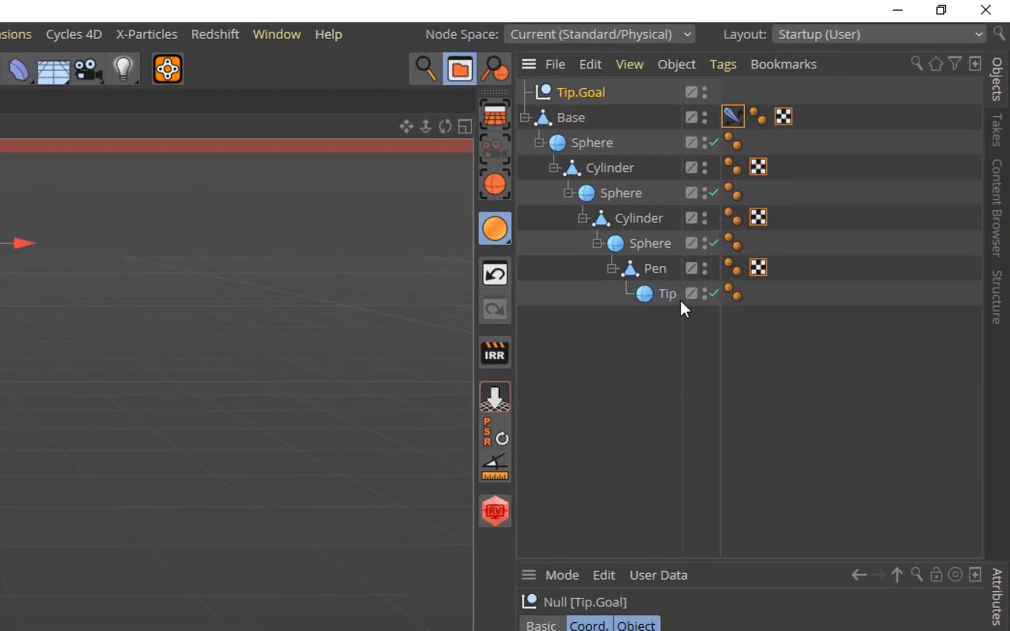
left_click(671, 294)
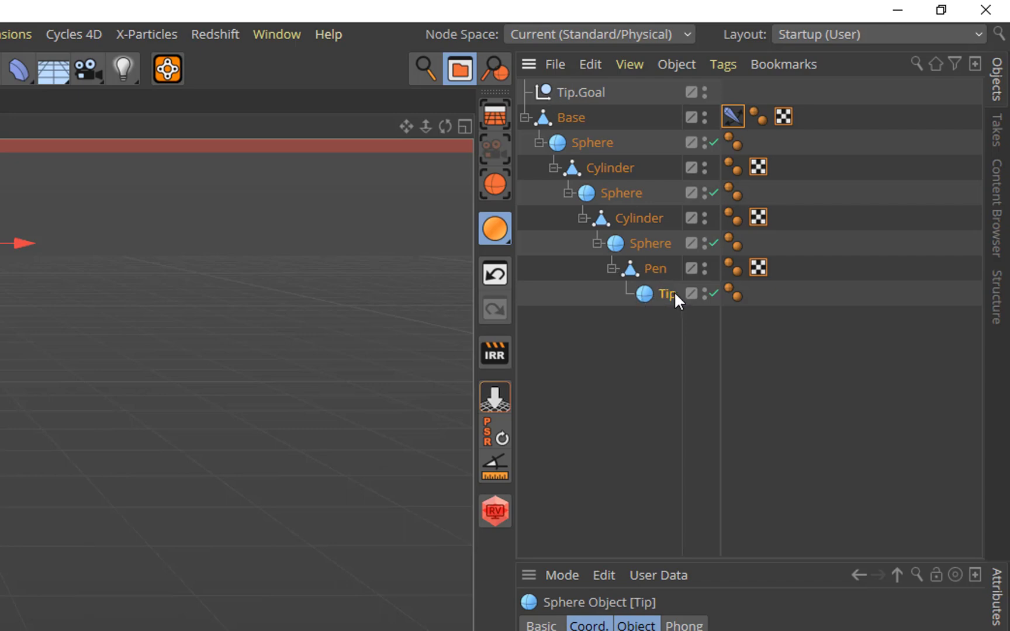
left_click(576, 92)
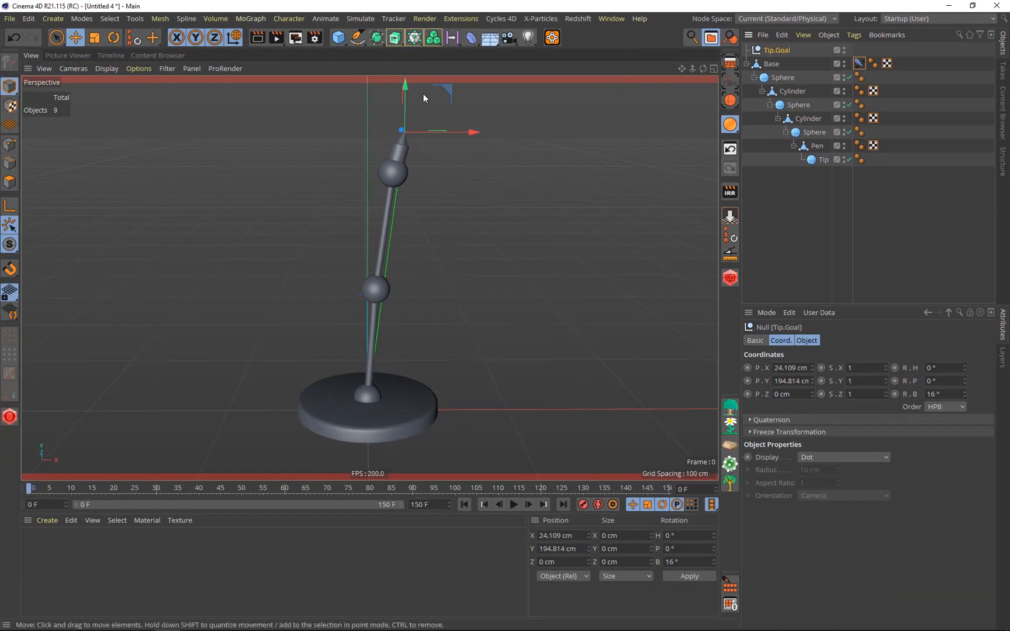
scroll(428, 109, "up", 4)
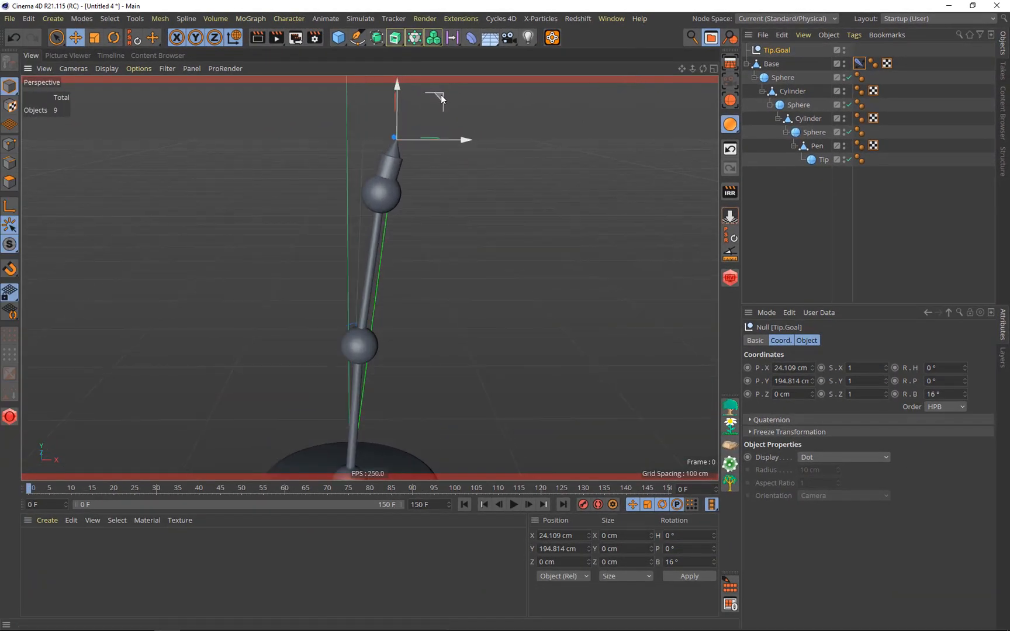
scroll(583, 179, "down", 4)
left_click_drag(507, 113, 526, 234)
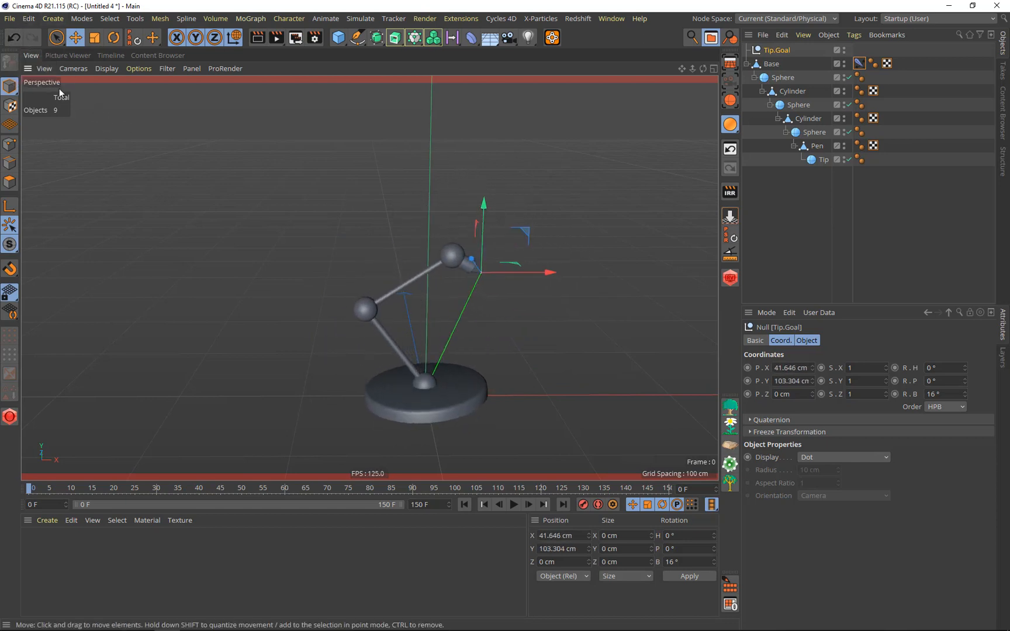
Undo the goal movement and the IK chain that starts at the Base
left_click(12, 40)
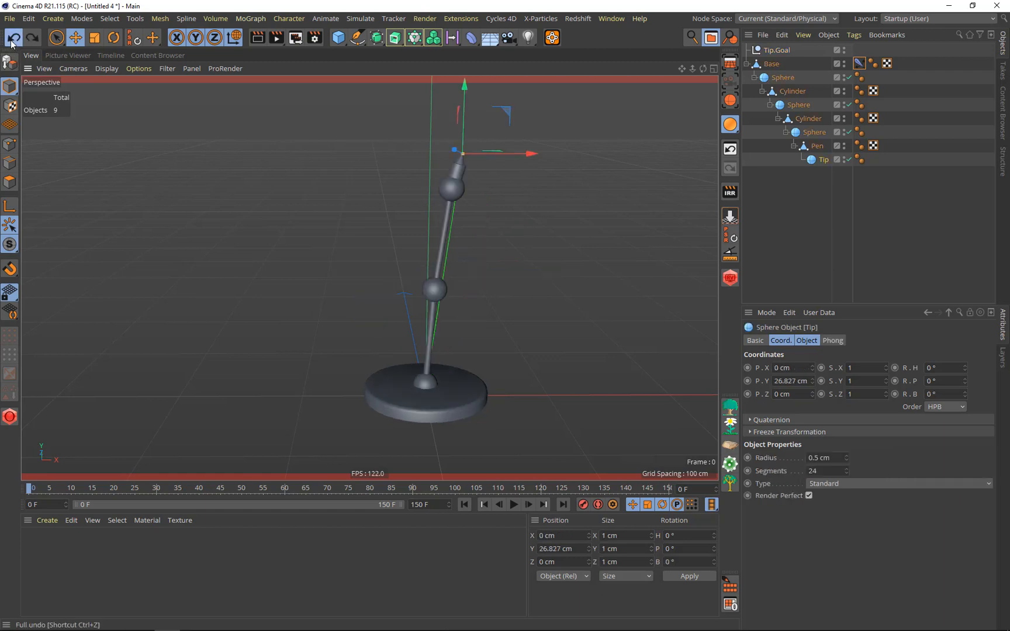
left_click(13, 39)
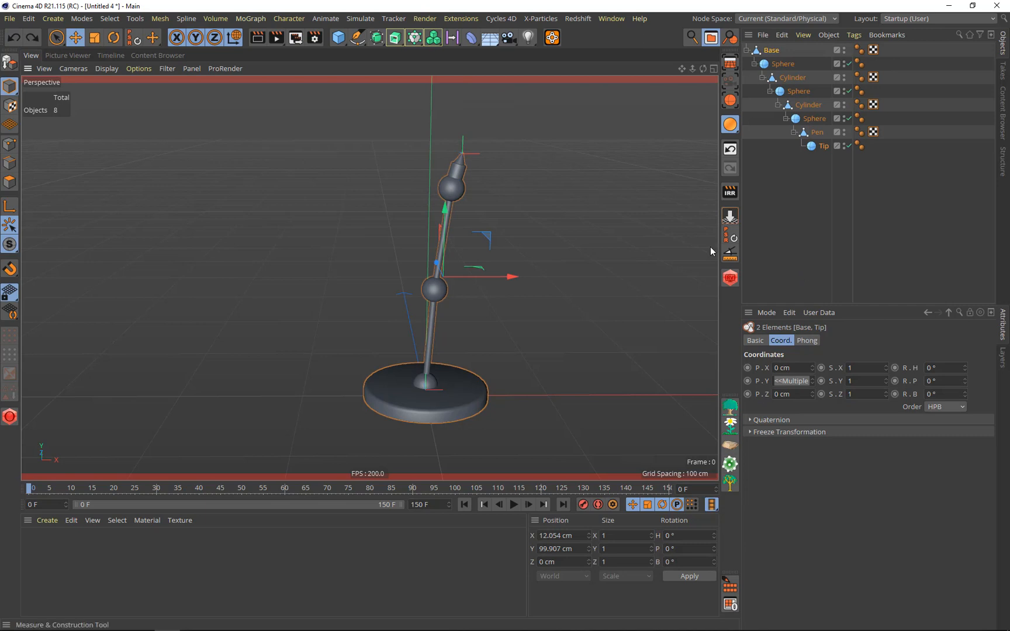
Create an IK chain running from the bottom sphere to the Tip sphere
left_click_drag(702, 68, 678, 46)
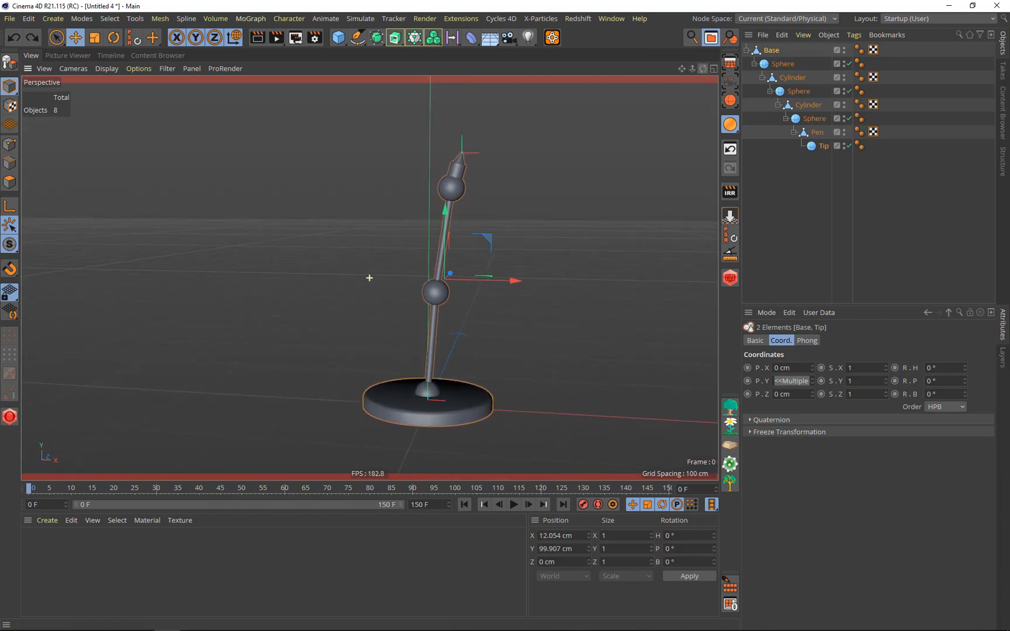
left_click(781, 64)
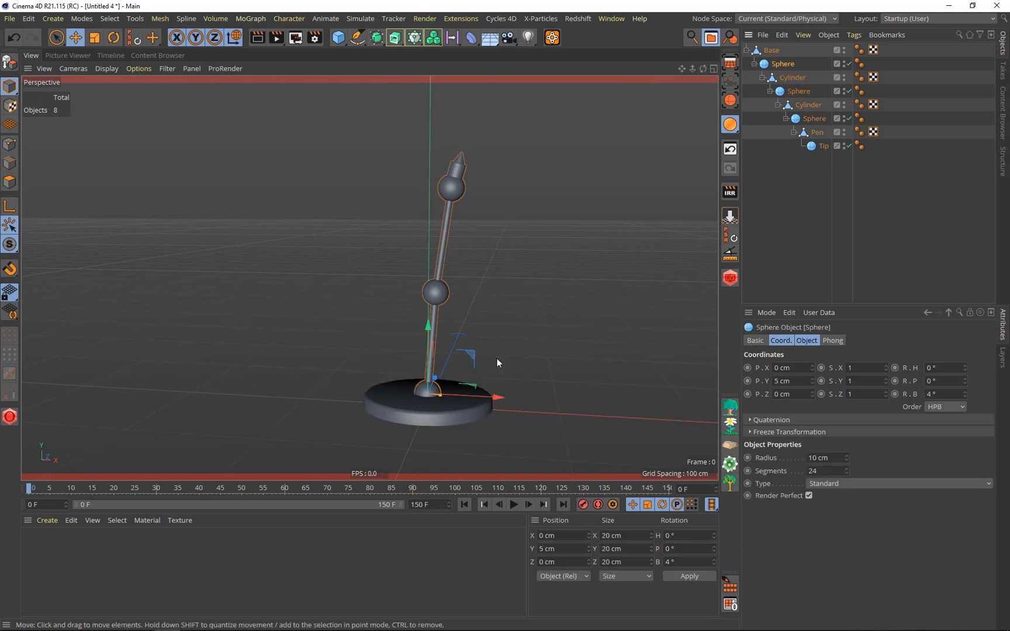
left_click(820, 146, "ctrl")
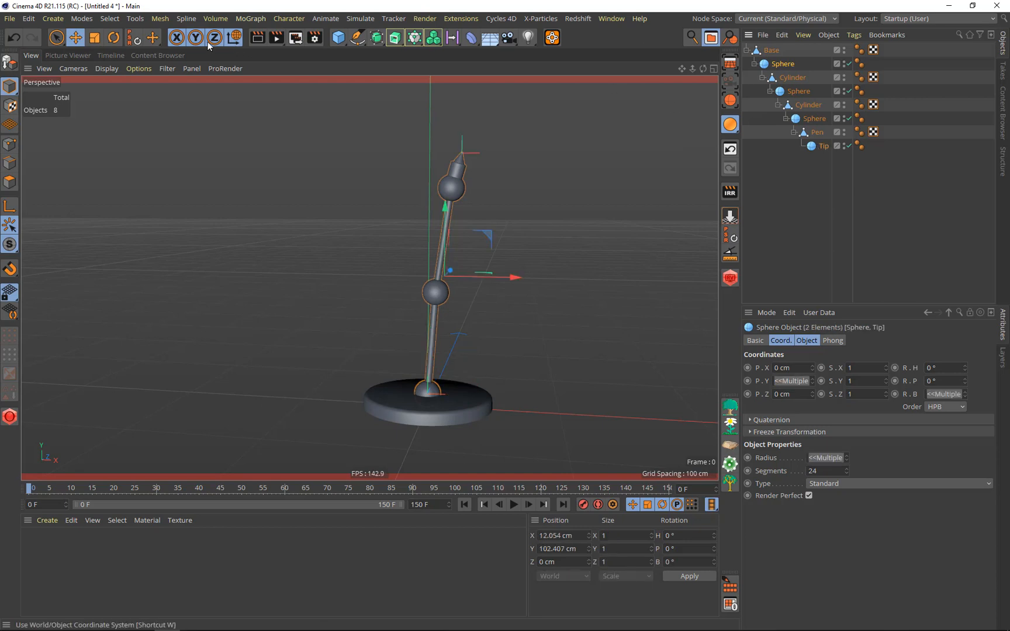
left_click(293, 20)
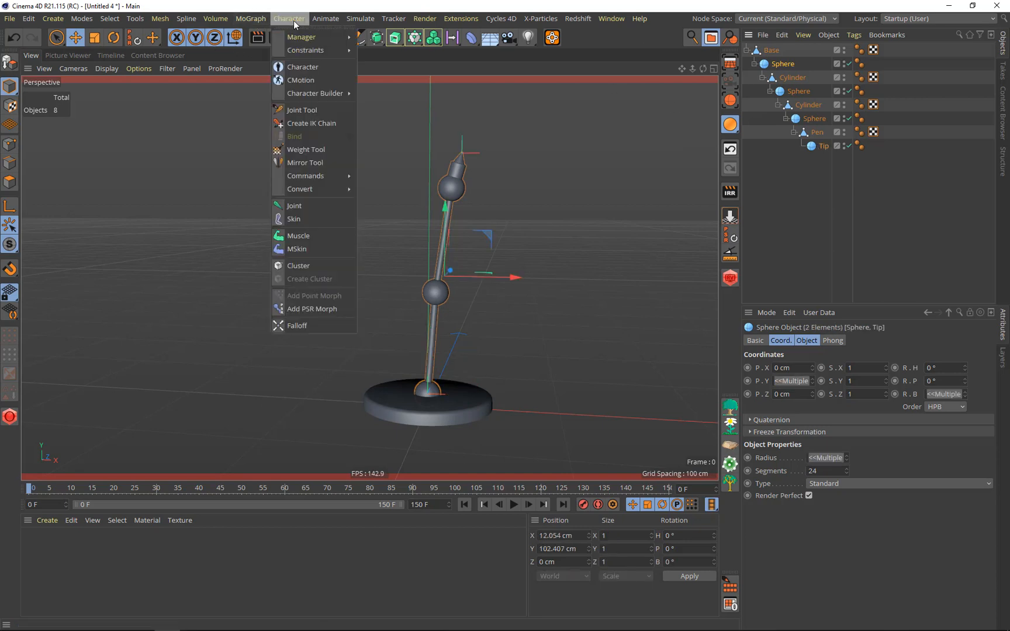
left_click(304, 125)
Lower Tip.Goal to about X 121.6 cm, Y 4.4 cm and swing it around the base to about X 73.9 cm, Z 107.5 cm
left_click_drag(505, 106, 636, 366)
scroll(549, 337, "up", 5)
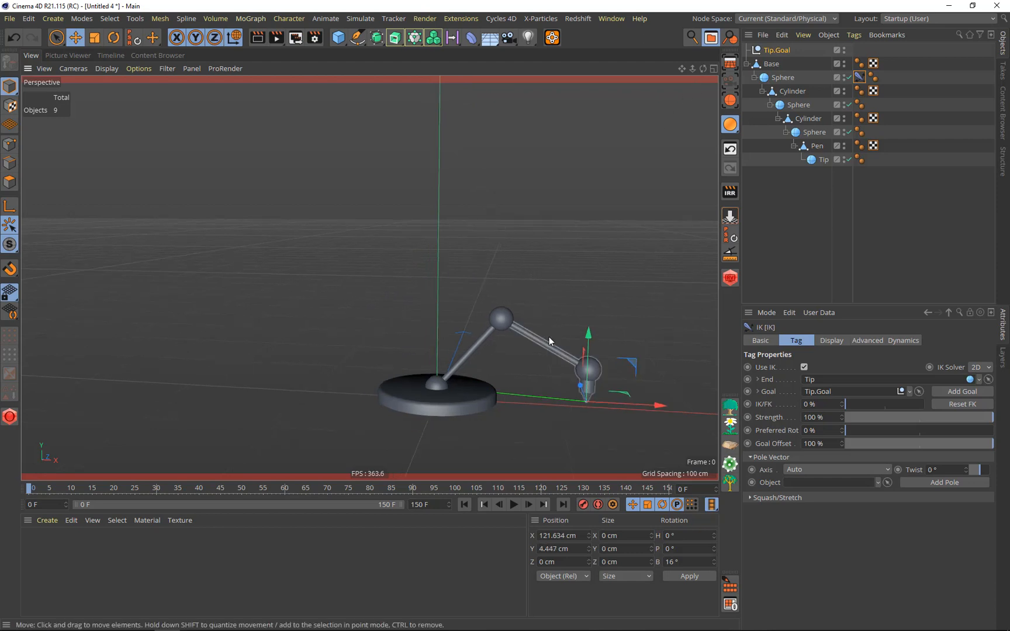
left_click_drag(681, 68, 611, 0)
left_click_drag(697, 67, 668, 117)
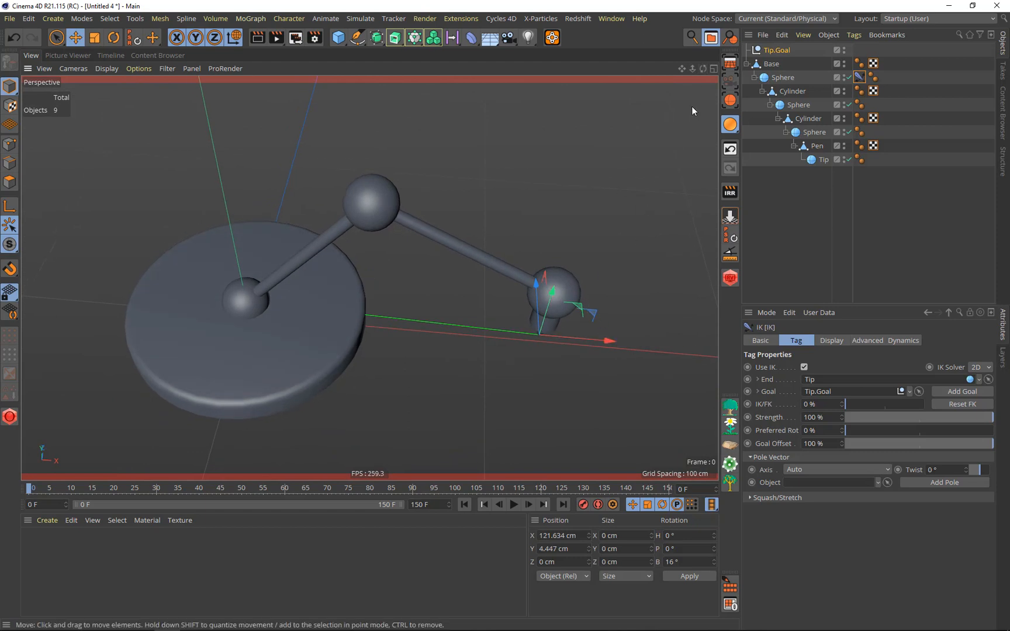
left_click_drag(703, 69, 623, 333)
left_click_drag(585, 449, 660, 257)
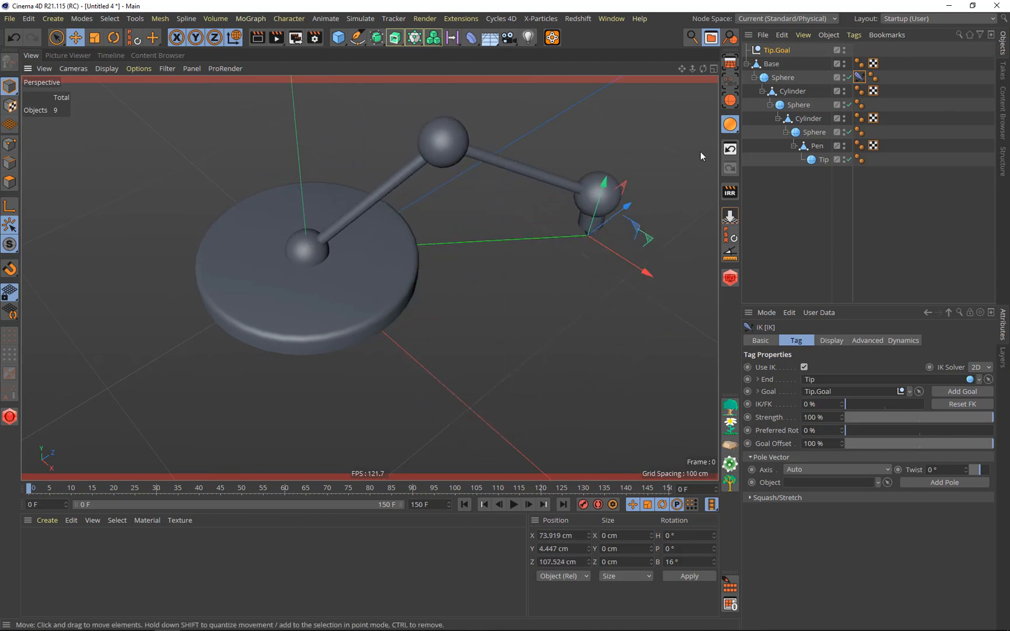
Add a Flower spline around the arm and lay it flat on the XZ plane
scroll(533, 287, "up", 2)
left_click_drag(702, 68, 369, 278)
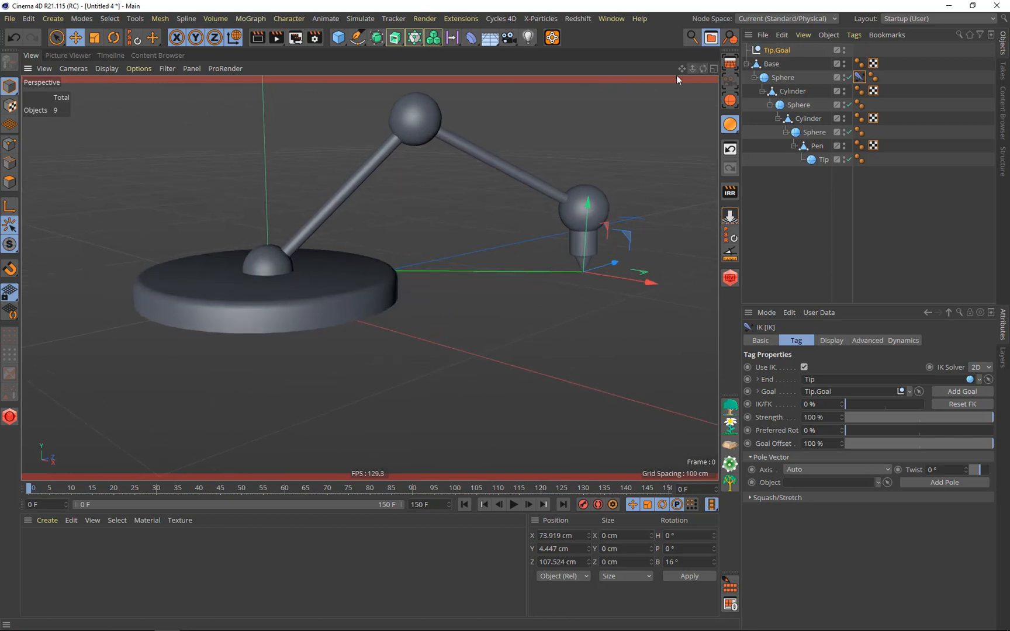
scroll(549, 301, "down", 1)
left_click_drag(680, 68, 332, 298)
left_click_drag(704, 68, 369, 277)
scroll(498, 259, "down", 2)
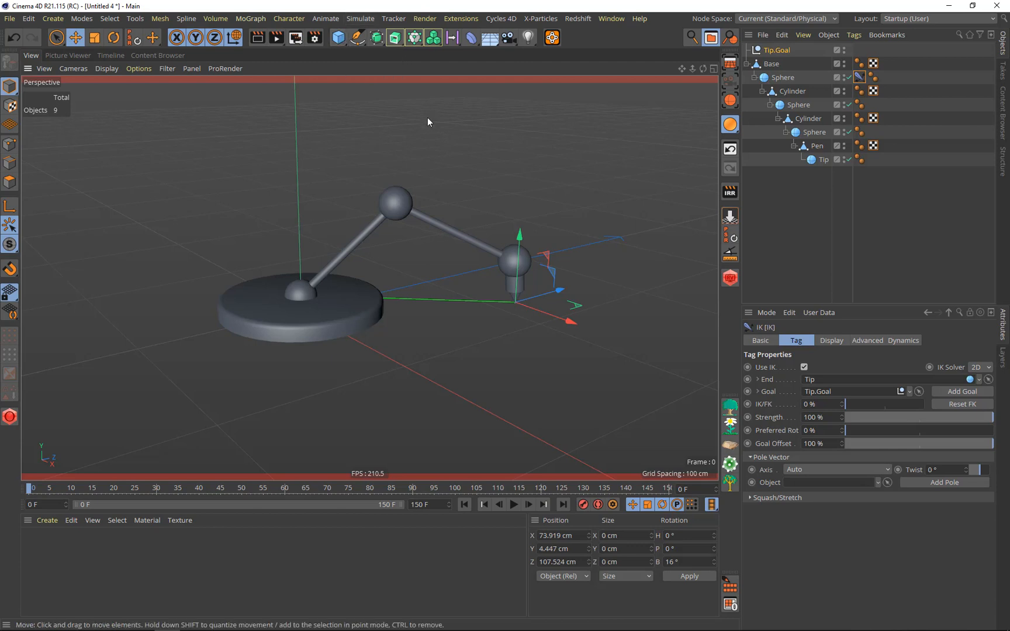
left_click(357, 37)
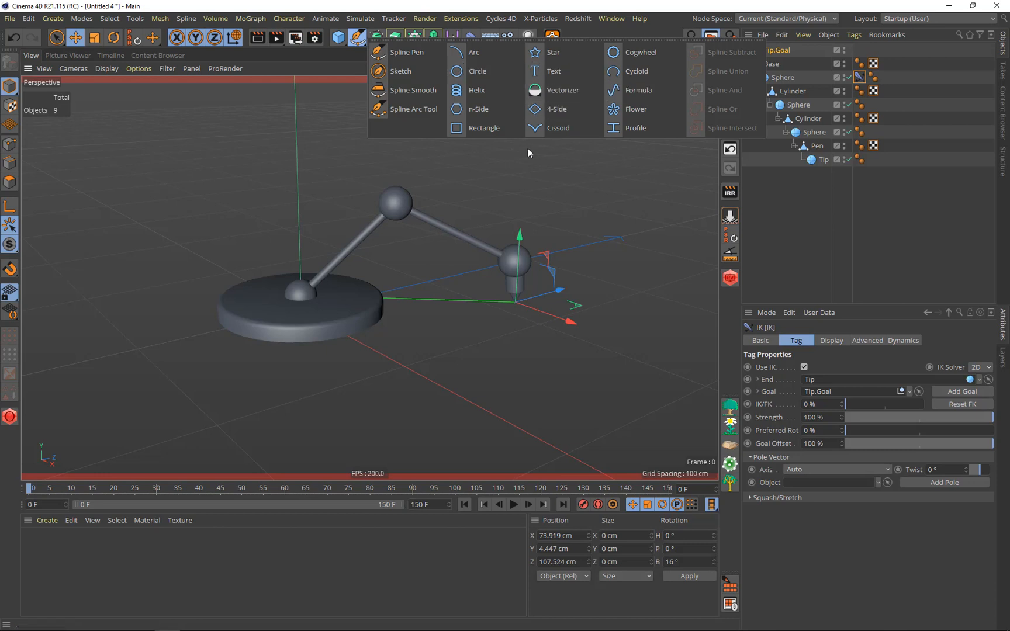
left_click(634, 110)
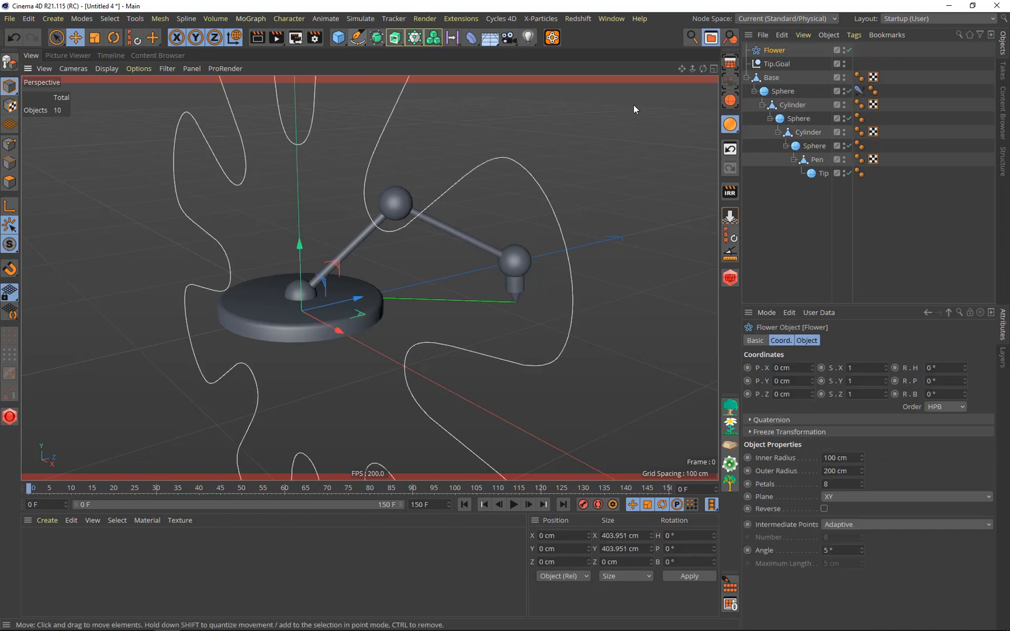
left_click(842, 494)
left_click(827, 538)
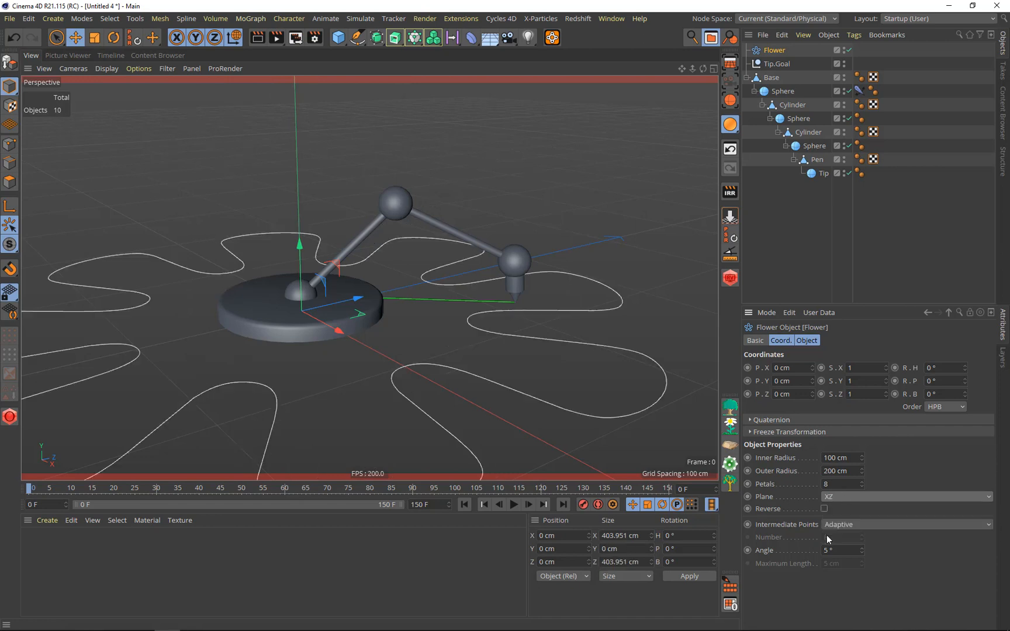
scroll(447, 269, "down", 5)
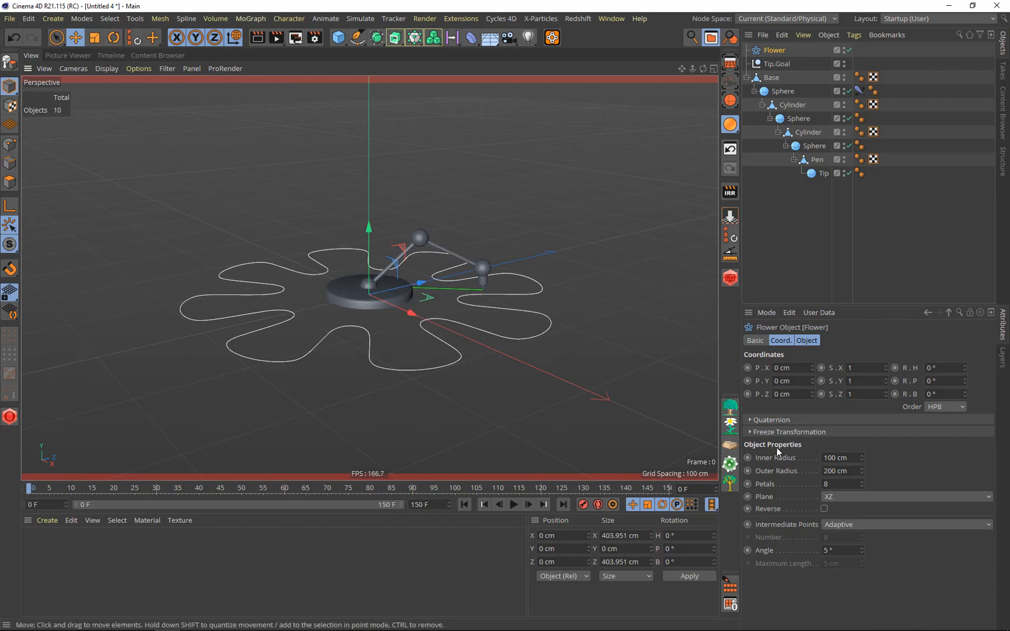
Set the flower's inner radius to 78 cm and outer radius to 174 cm, and scale it down to about 100 cm across
left_click_drag(863, 461, 863, 480)
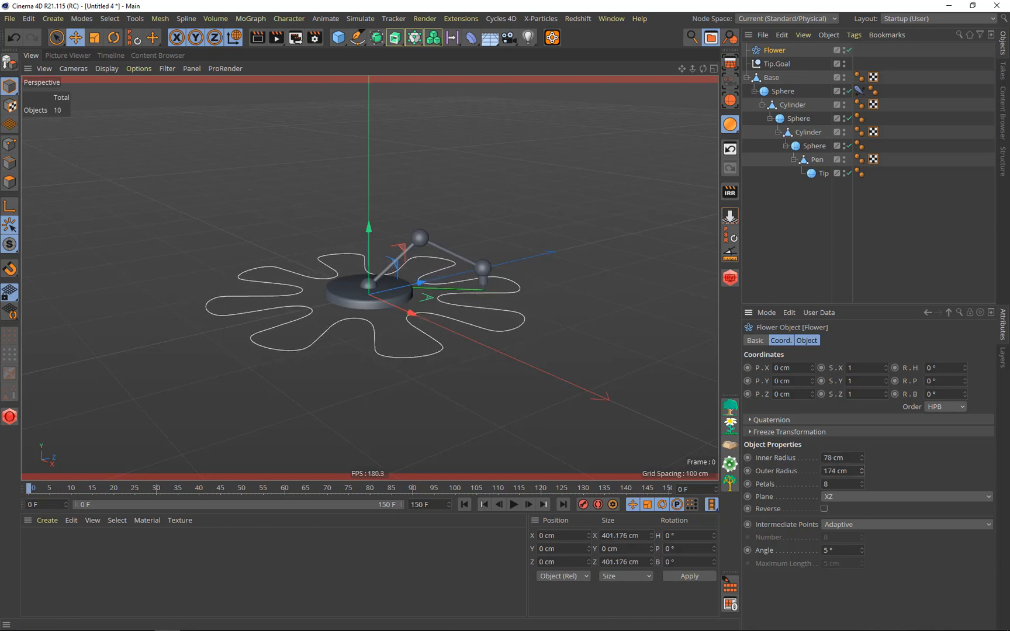
left_click(94, 38)
left_click_drag(565, 359, 179, 339)
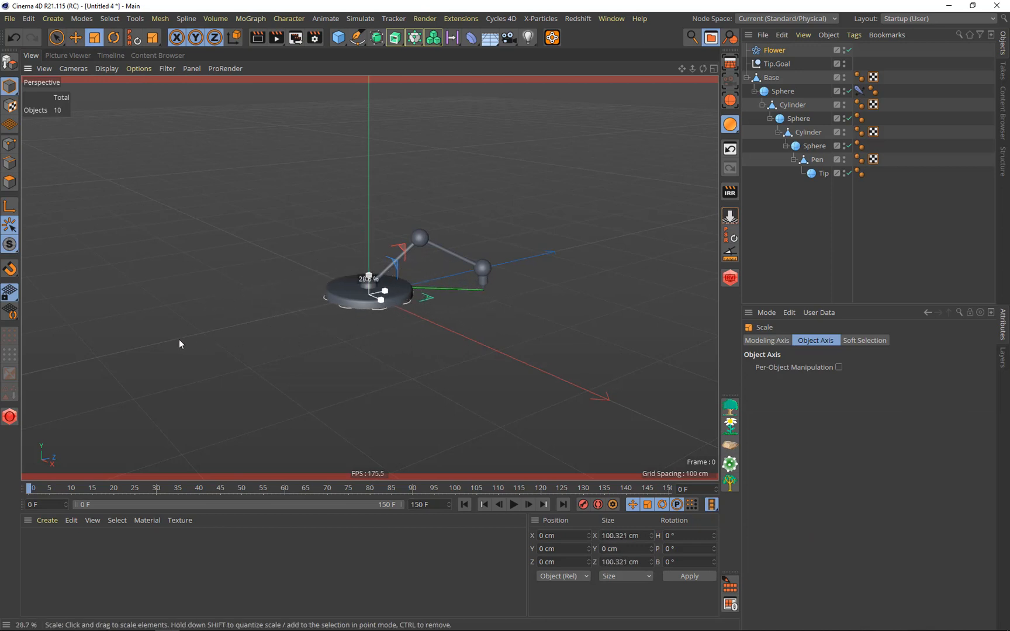
Move the flower spline under the pen tip, to about X 68.3 cm, Y -5.1 cm, Z 91.4 cm
left_click(75, 37)
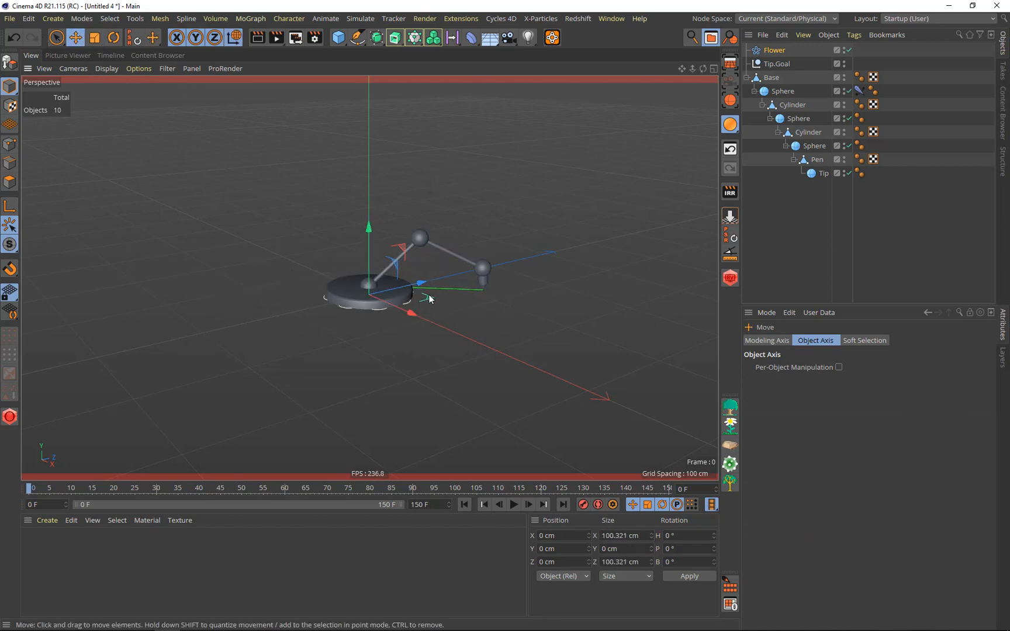
left_click_drag(428, 295, 530, 302)
scroll(520, 281, "up", 5)
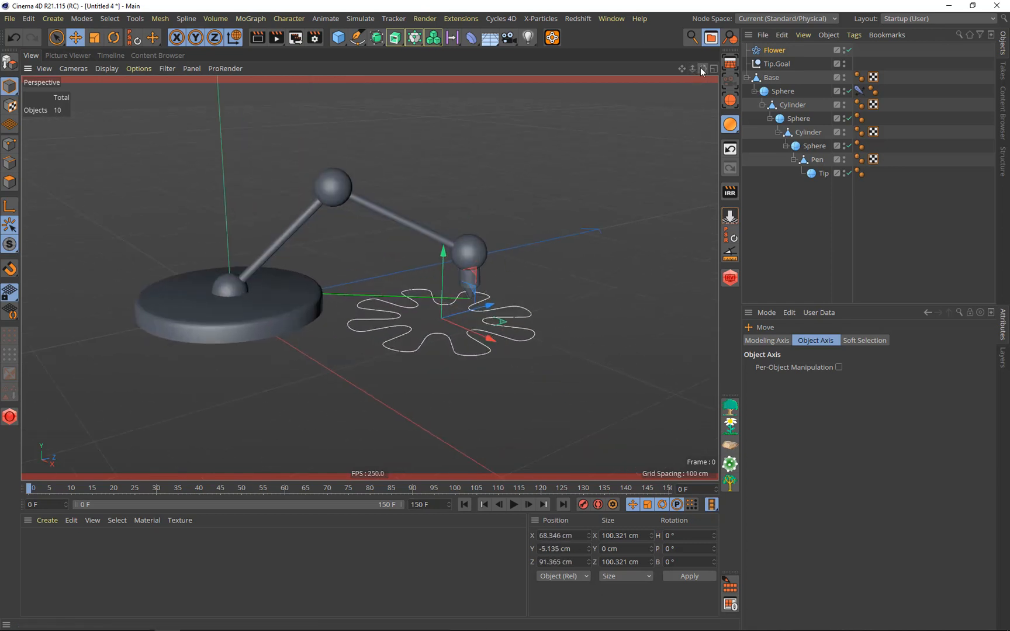
left_click_drag(702, 68, 704, 69)
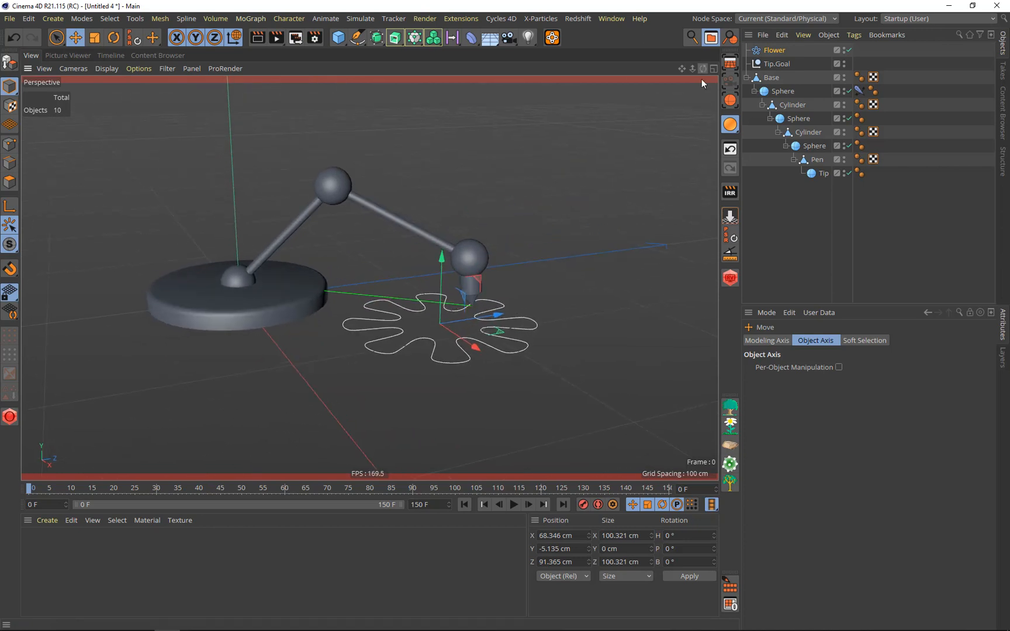
Add a MoSpline in Spline mode with the Flower as its source spline
left_click(774, 51)
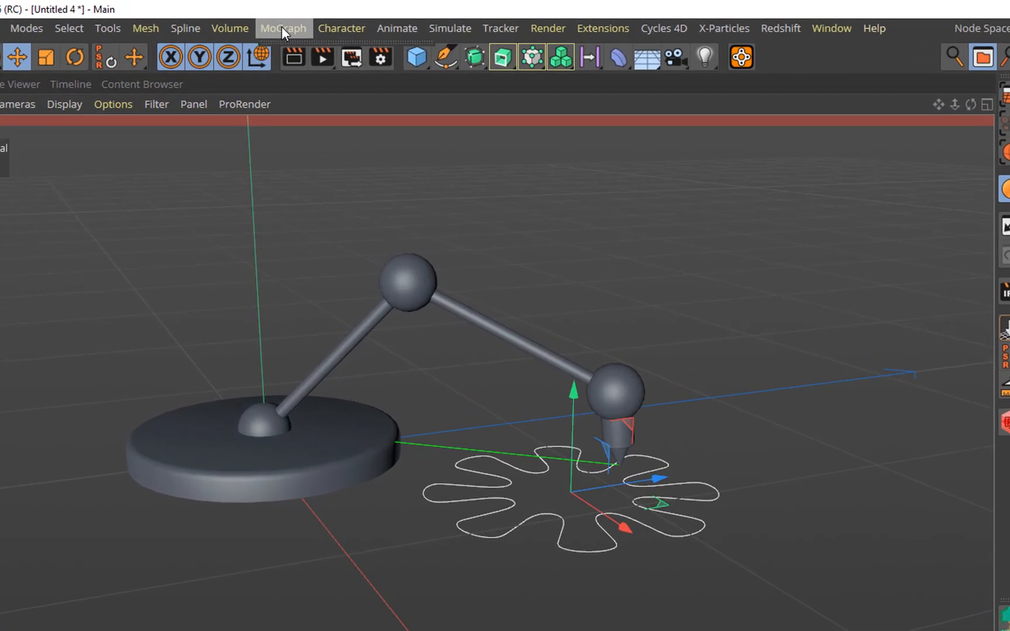
left_click(281, 27)
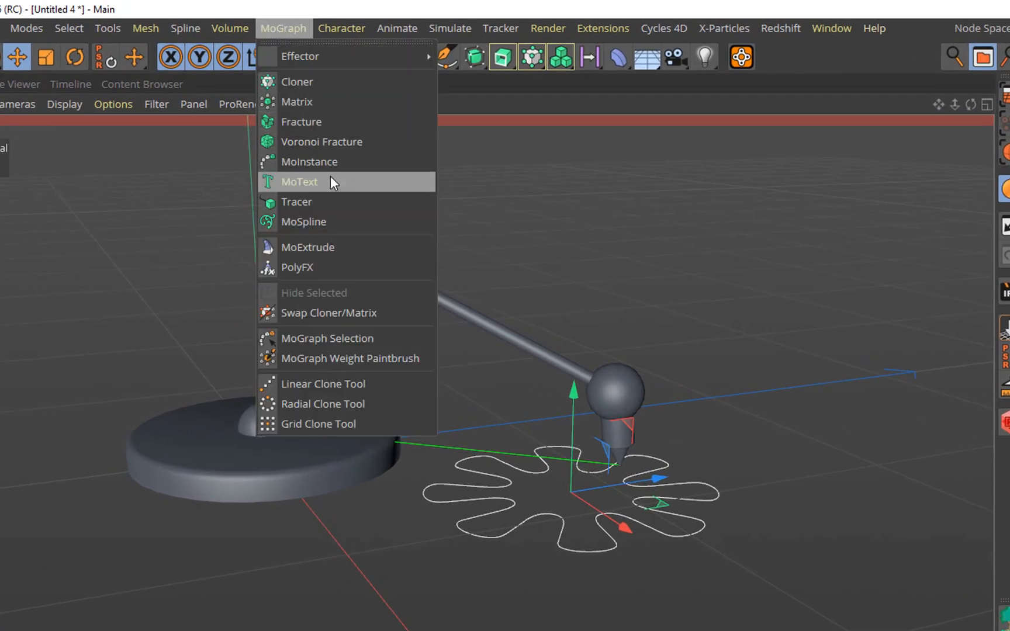
left_click(324, 221)
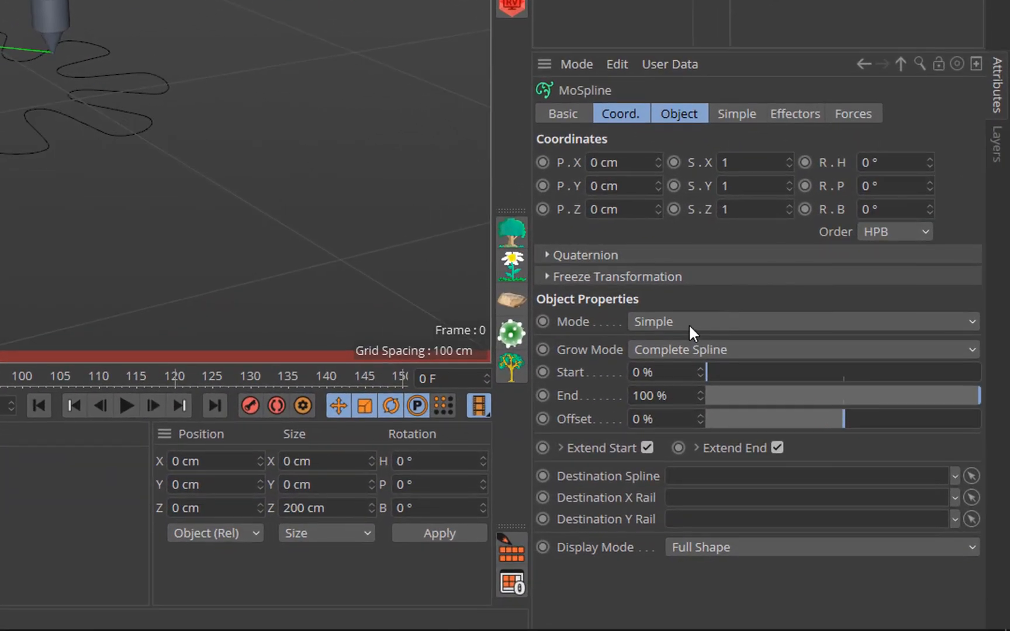
left_click(688, 324)
left_click(682, 366)
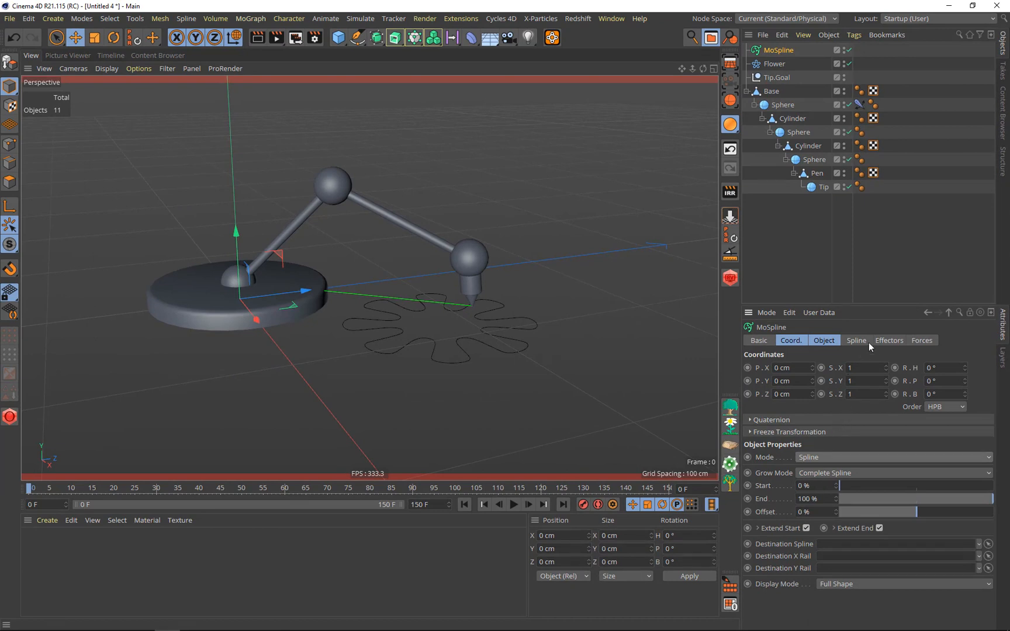
left_click(857, 340)
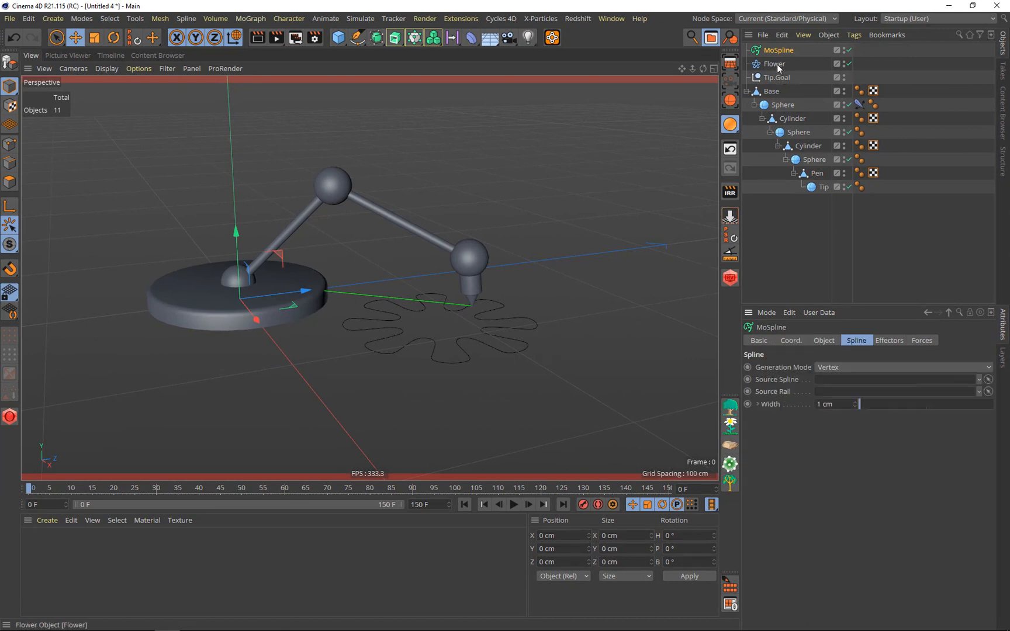
left_click_drag(843, 294, 860, 380)
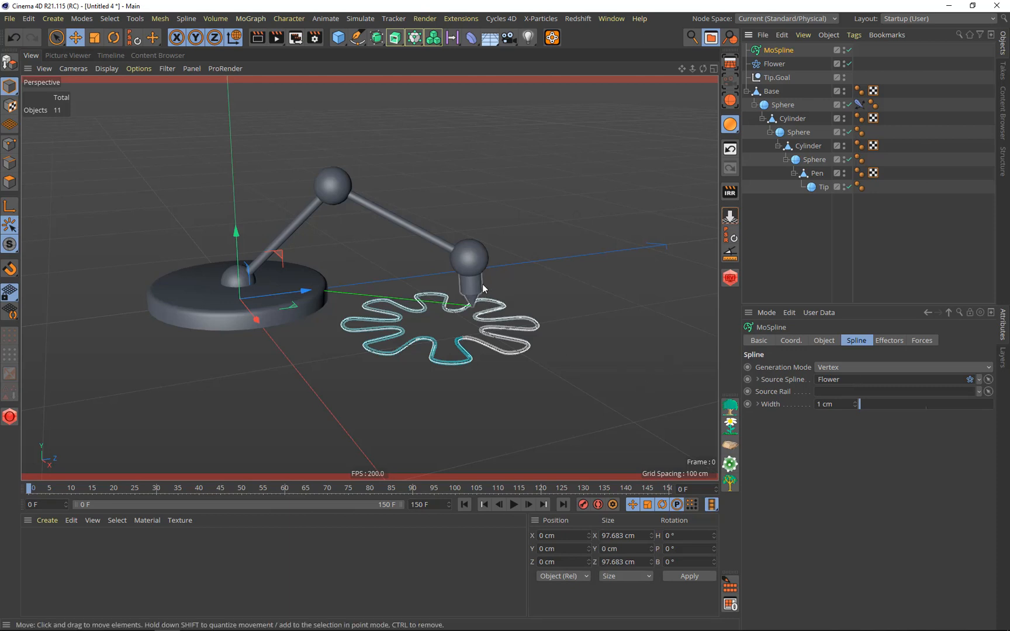
Test the MoSpline's growth by lowering its End value through 30.8 % down to 0 %
left_click(829, 341)
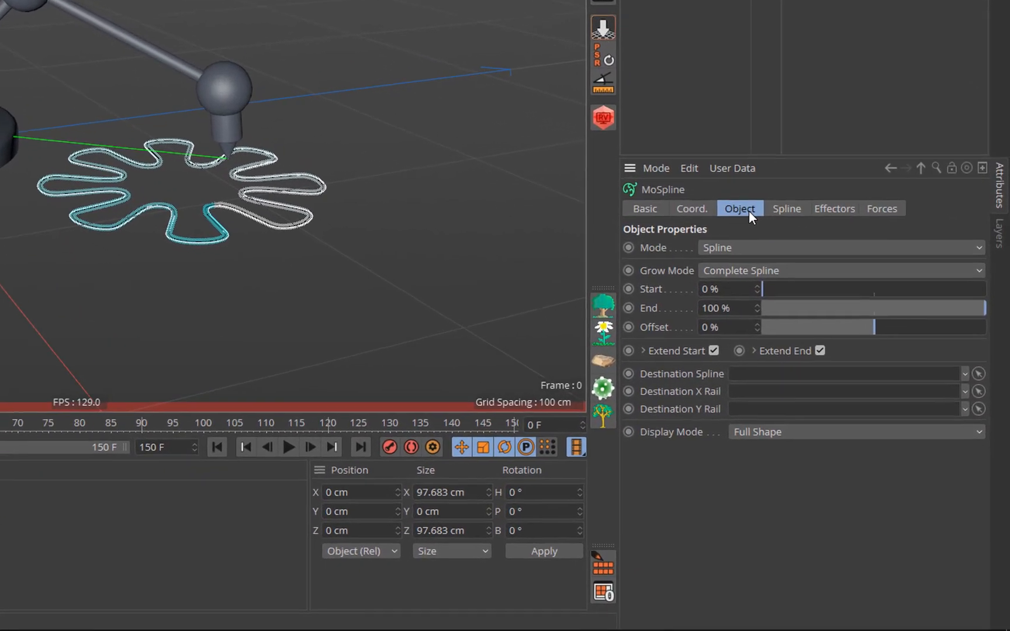
left_click_drag(954, 304, 829, 301)
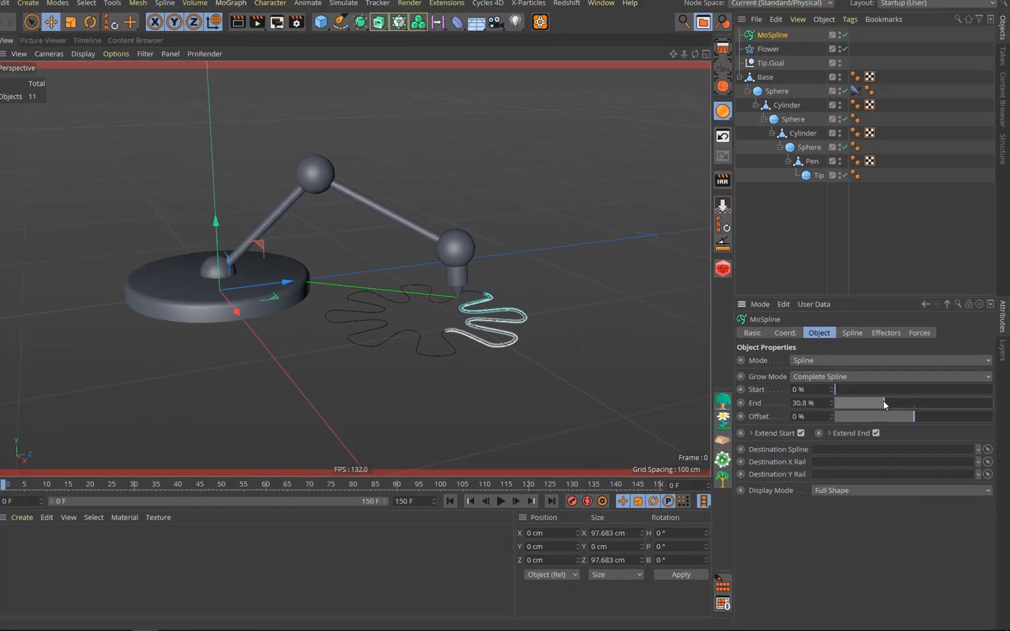
left_click_drag(882, 402, 837, 404)
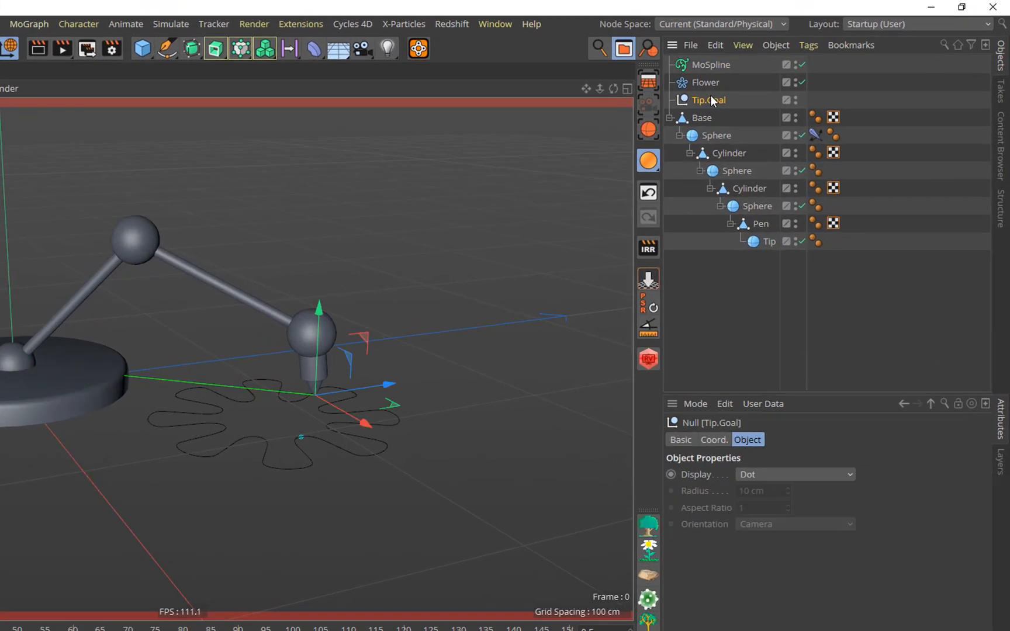
Give Tip.Goal an Align to Spline tag that uses the MoSpline as its spline path
left_click(778, 77)
right_click(624, 124)
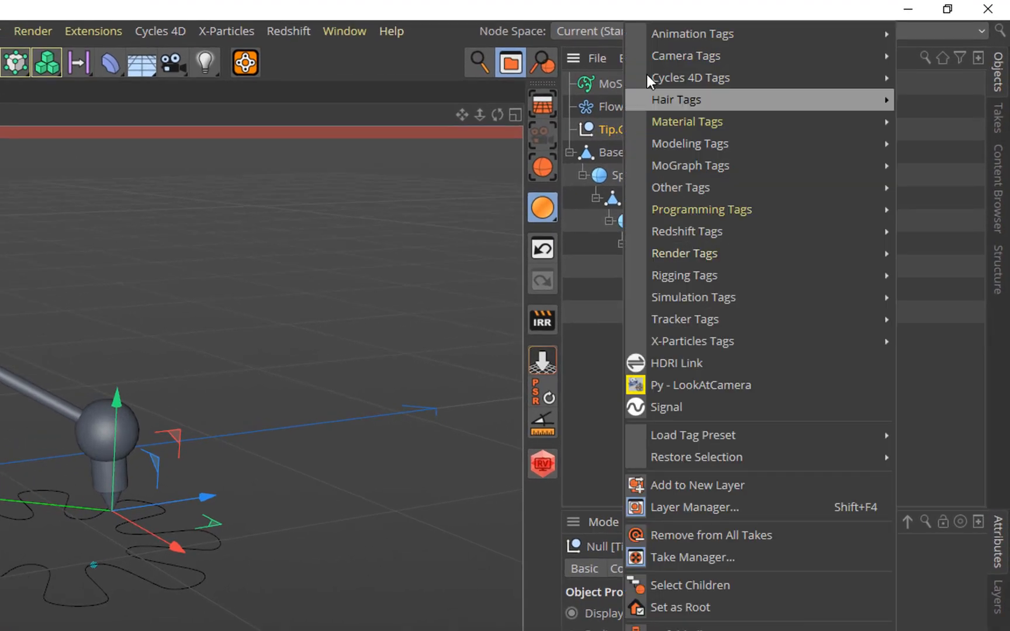
mouse_move(682, 30)
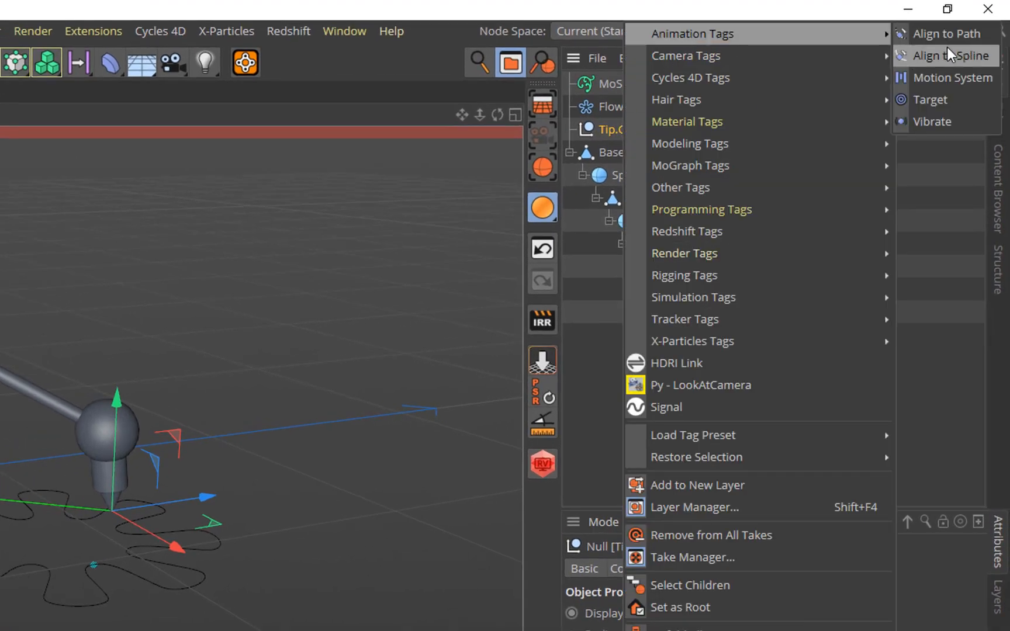
left_click(966, 61)
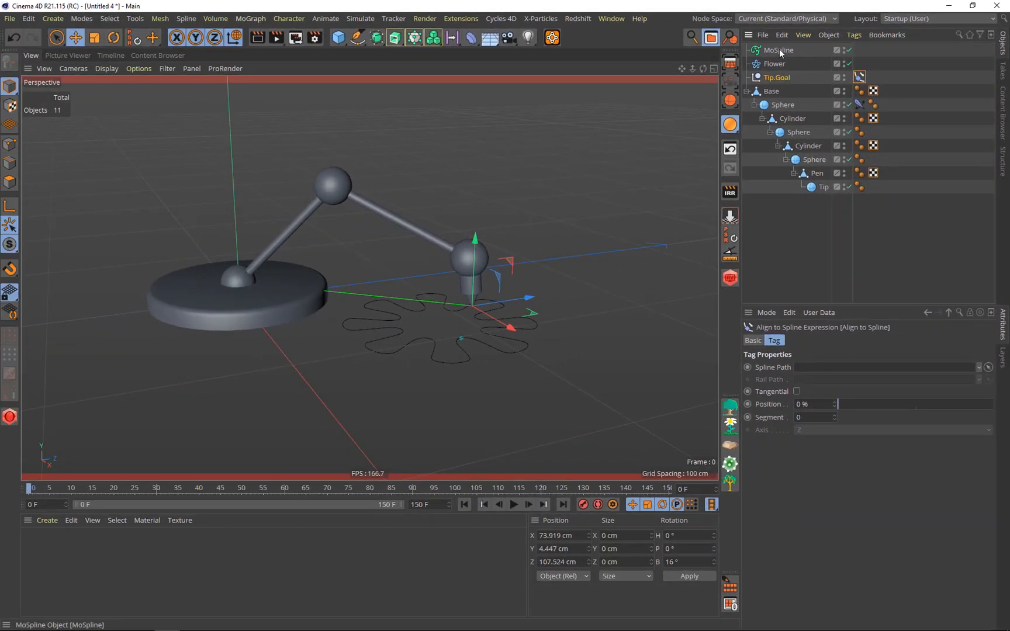
left_click_drag(805, 243, 817, 368)
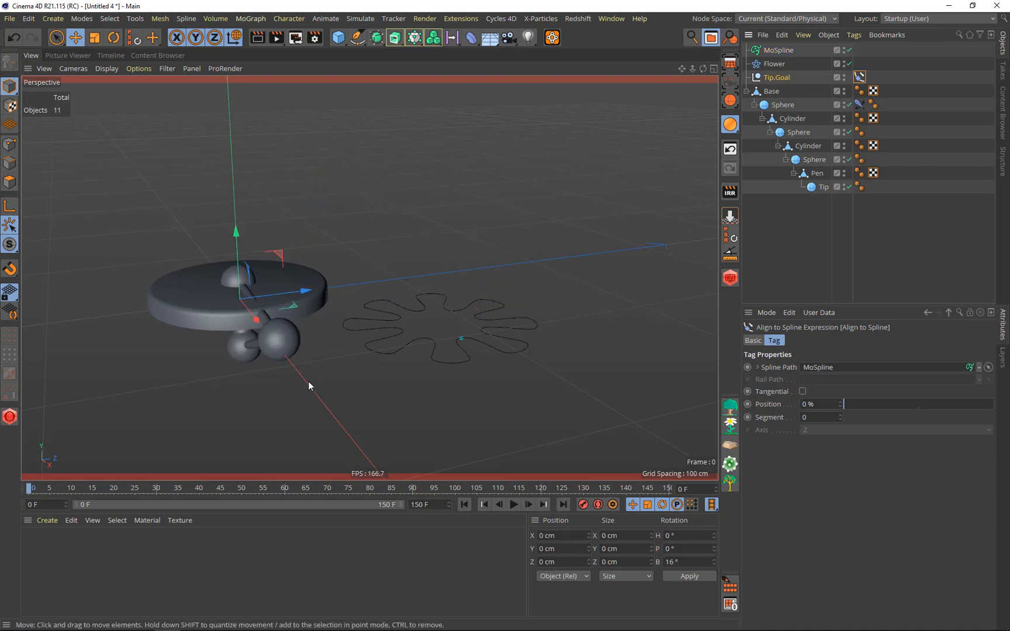
Set the Align to Spline position to 100 %
left_click_drag(703, 69, 704, 91)
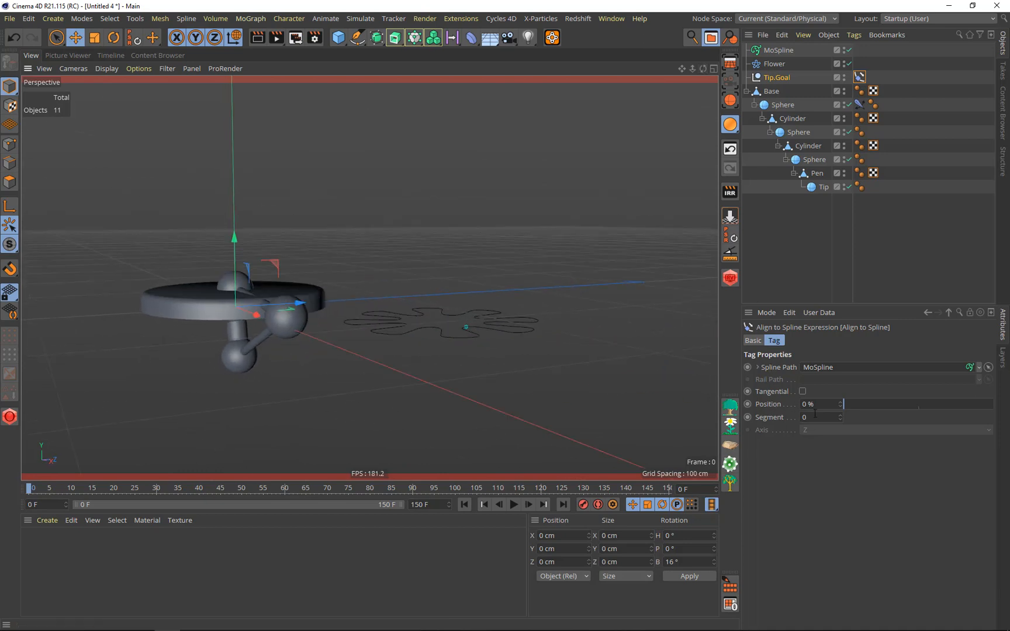
type("100")
key("Return")
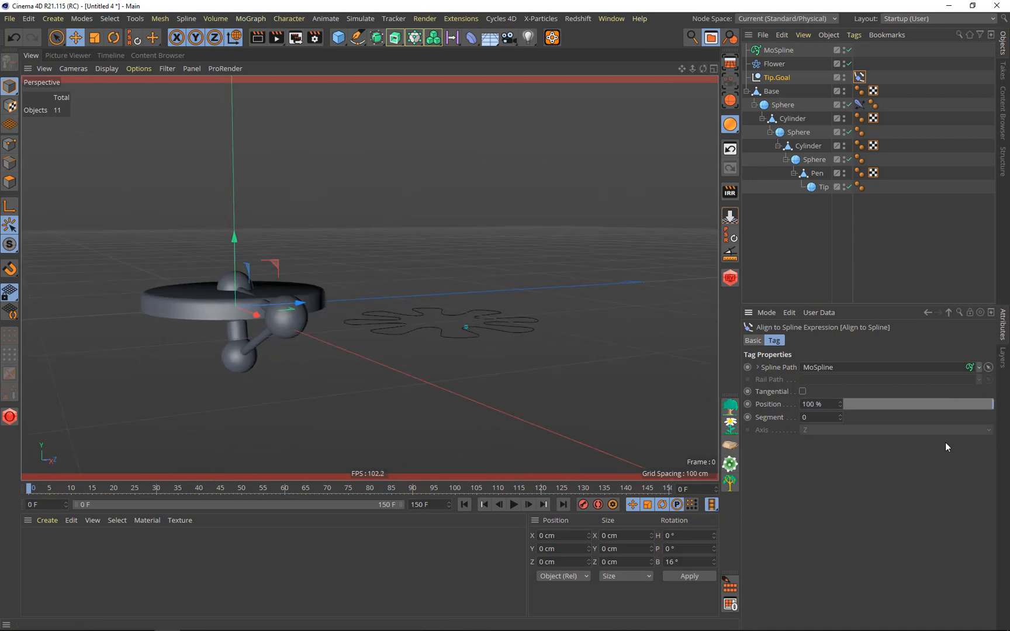
Set the MoSpline's End value to 0.1 %
left_click(777, 51)
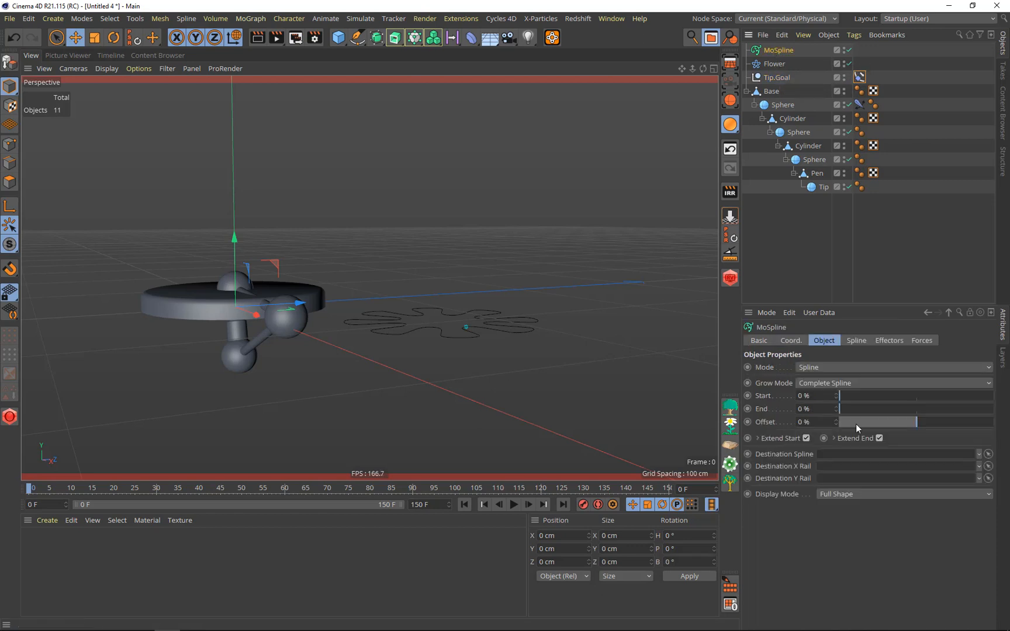
double_click(827, 409)
type(".1")
key("Return")
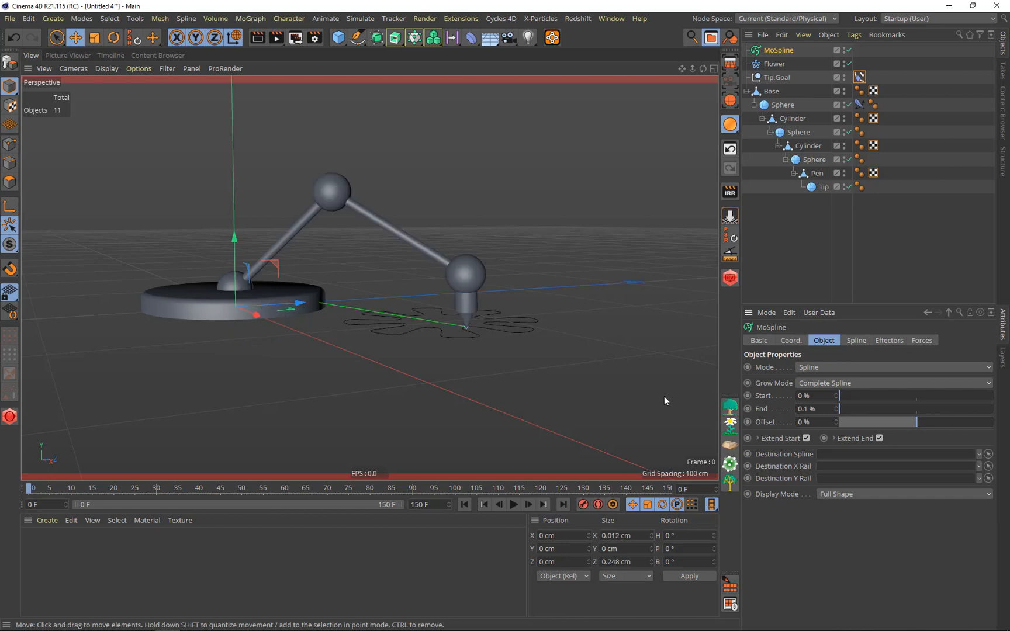
Test the arm's drawing motion by raising the MoSpline's End to 100 % and lowering it to about 15.1 %
left_click_drag(849, 408, 998, 409)
scroll(529, 279, "up", 8)
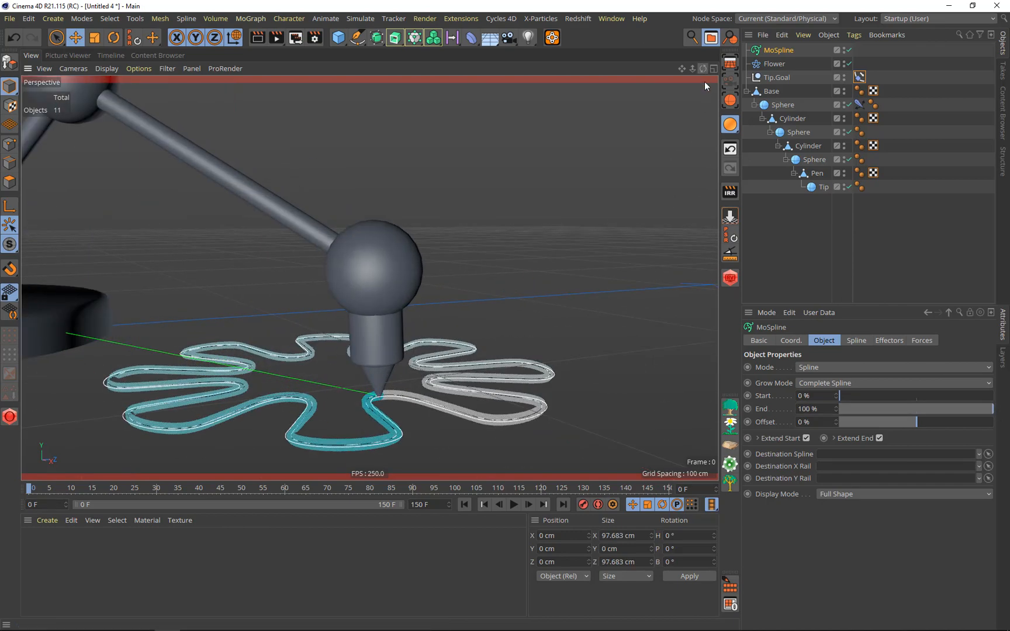
left_click_drag(704, 68, 704, 120)
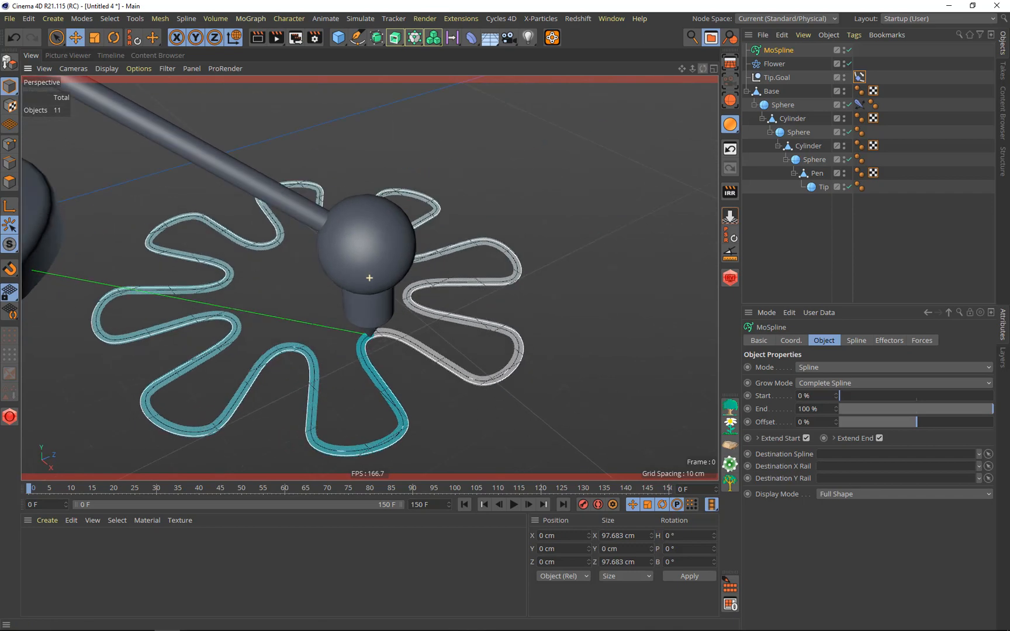
left_click_drag(991, 411, 863, 384)
scroll(442, 323, "down", 6)
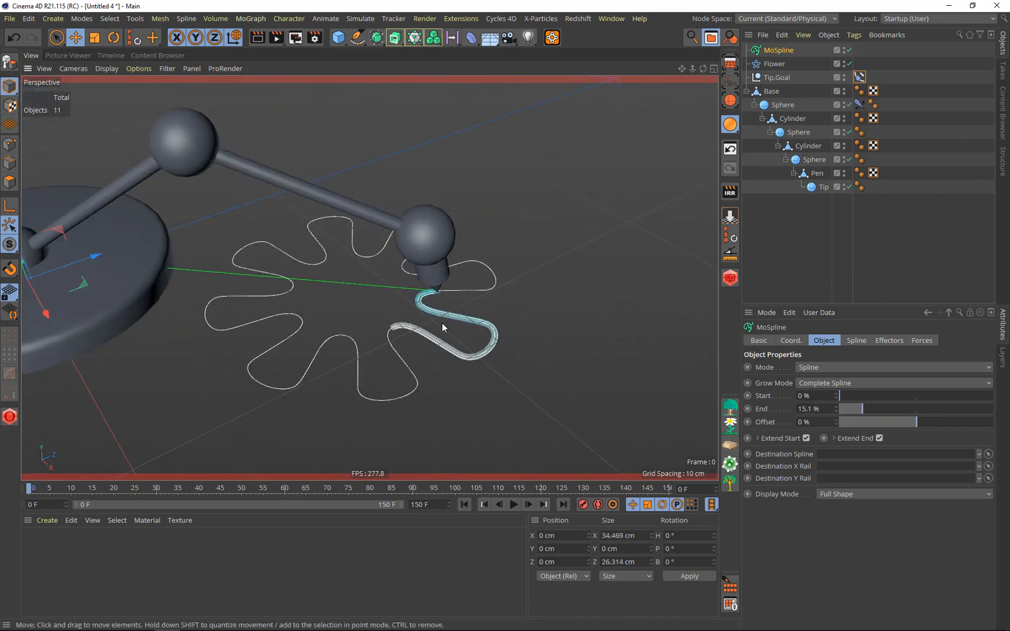
Set the MoSpline's End value to 0.01 % and keyframe it at frame 0
left_click_drag(703, 71, 679, 77)
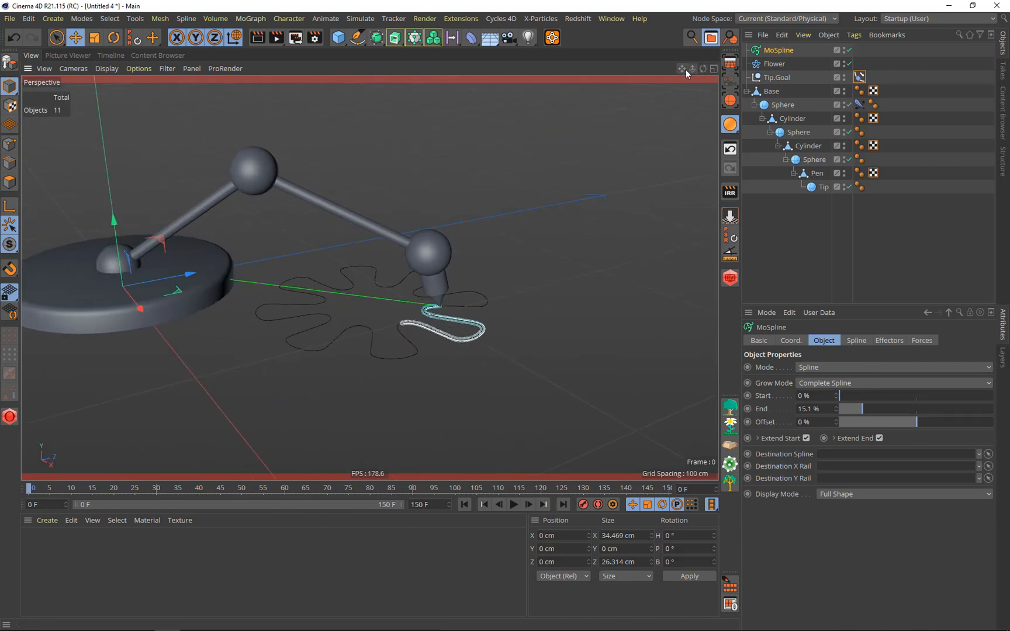
left_click_drag(681, 68, 745, 105)
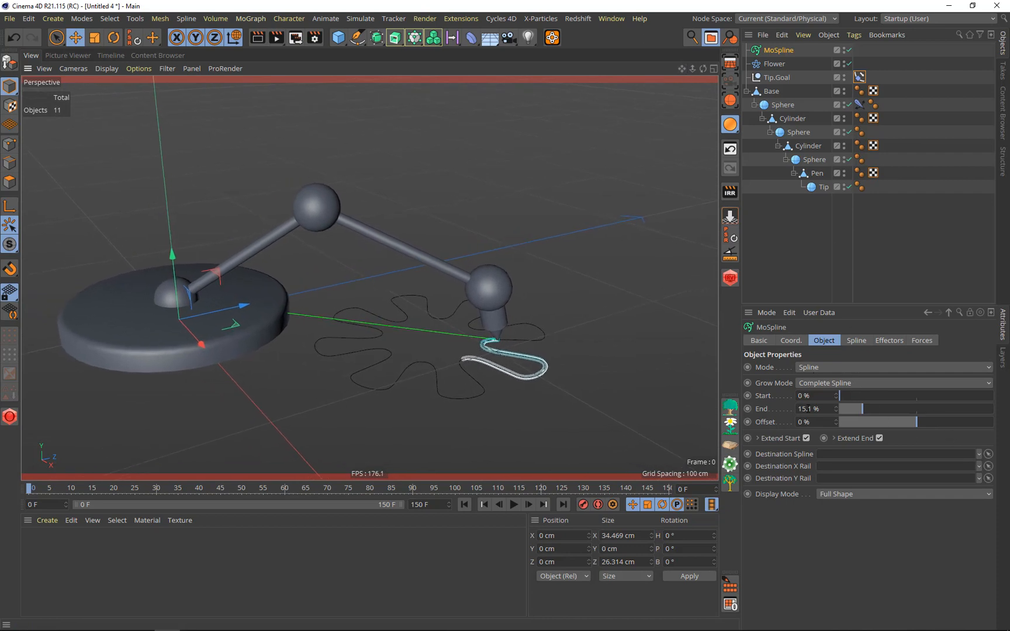
left_click_drag(825, 409, 519, 390)
key("BackSpace")
type(".01")
key("Return")
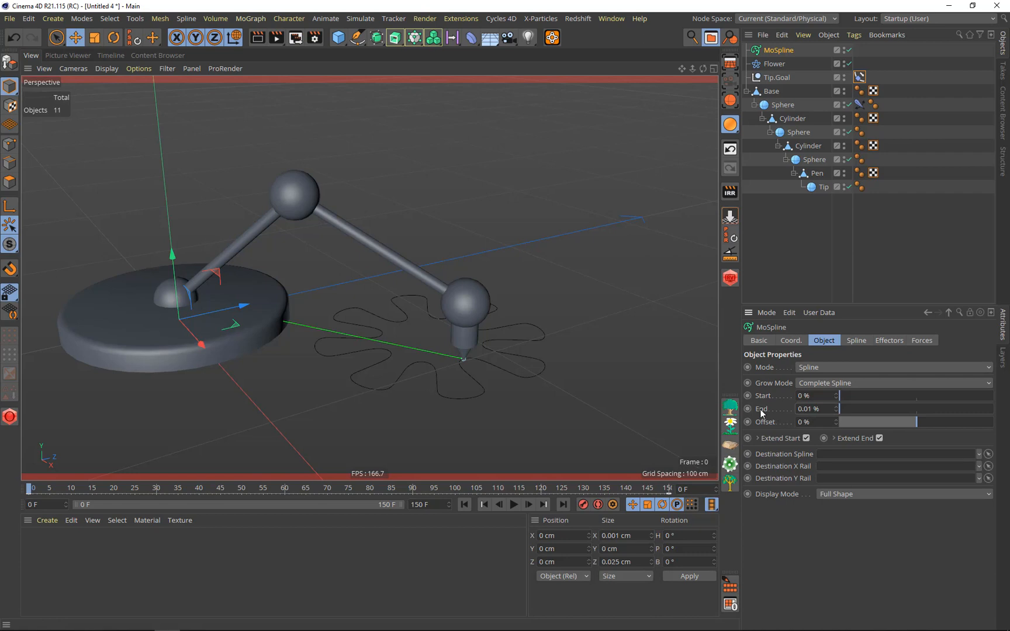
right_click(747, 410)
mouse_move(772, 412)
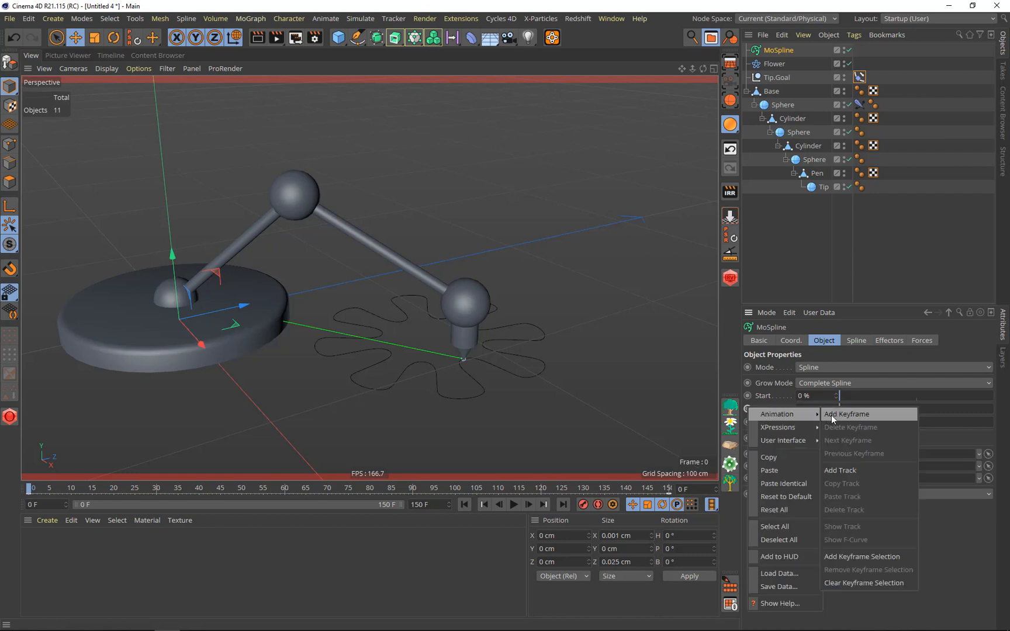
left_click(830, 415)
Keyframe the MoSpline's End at 100 % on frame 150, and play back the animation before returning to the first frame
left_click(562, 504)
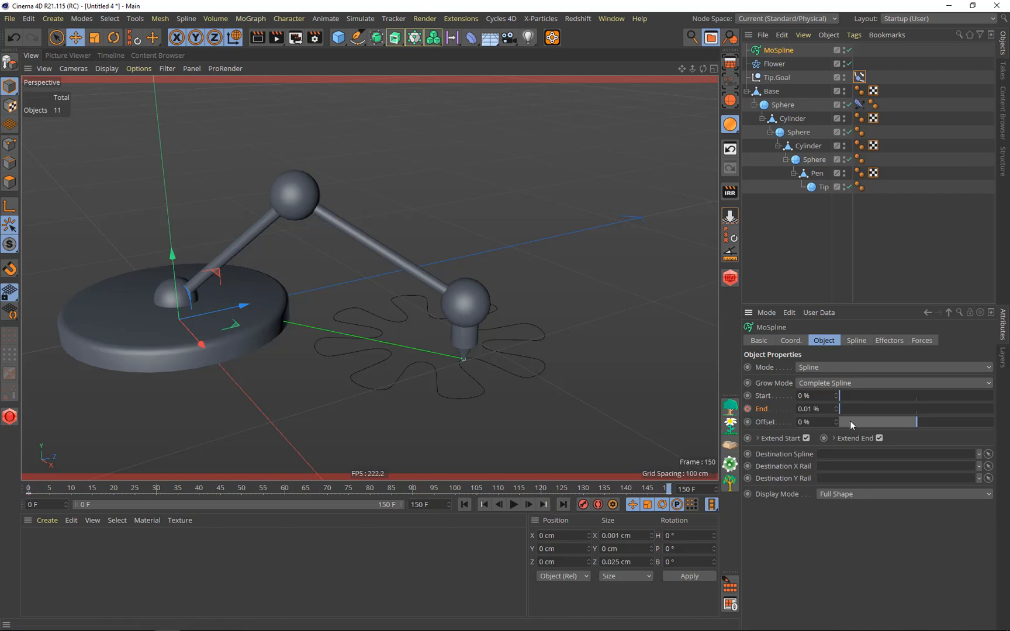
left_click_drag(851, 410, 994, 409)
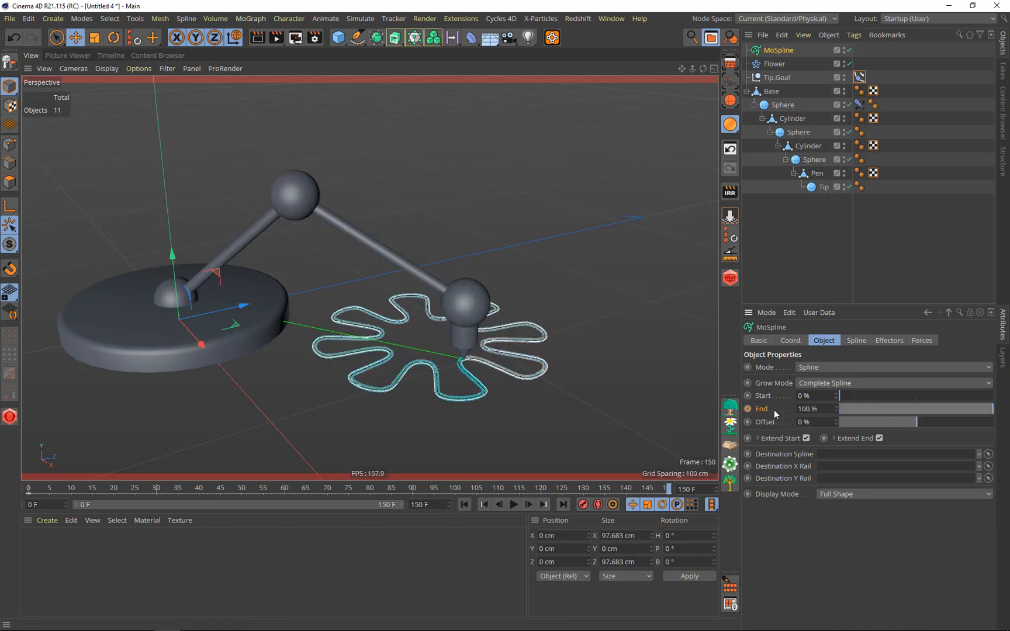
right_click(752, 410)
mouse_move(783, 415)
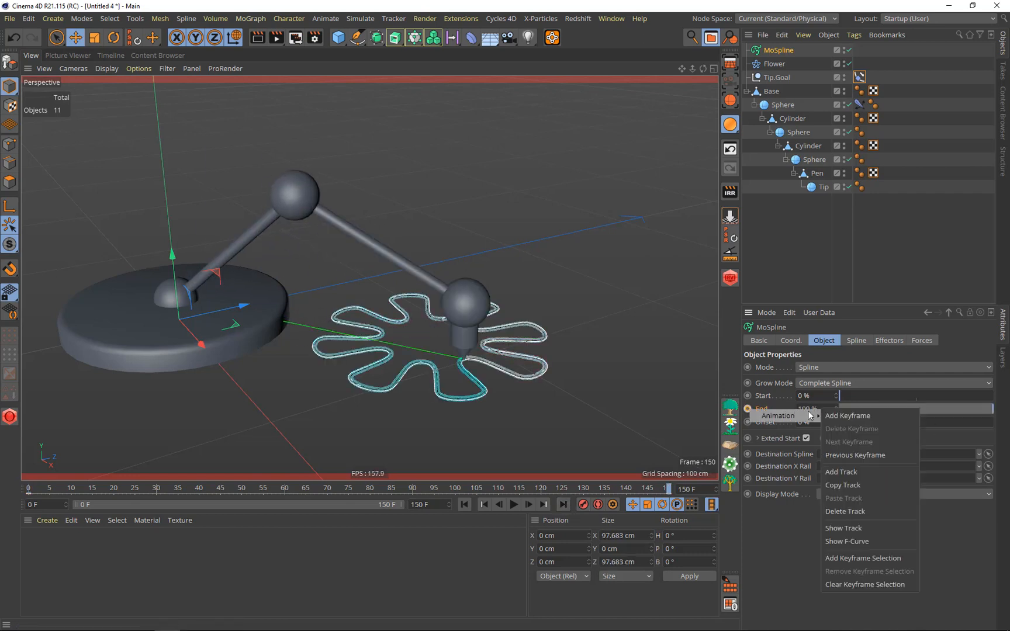
left_click(856, 416)
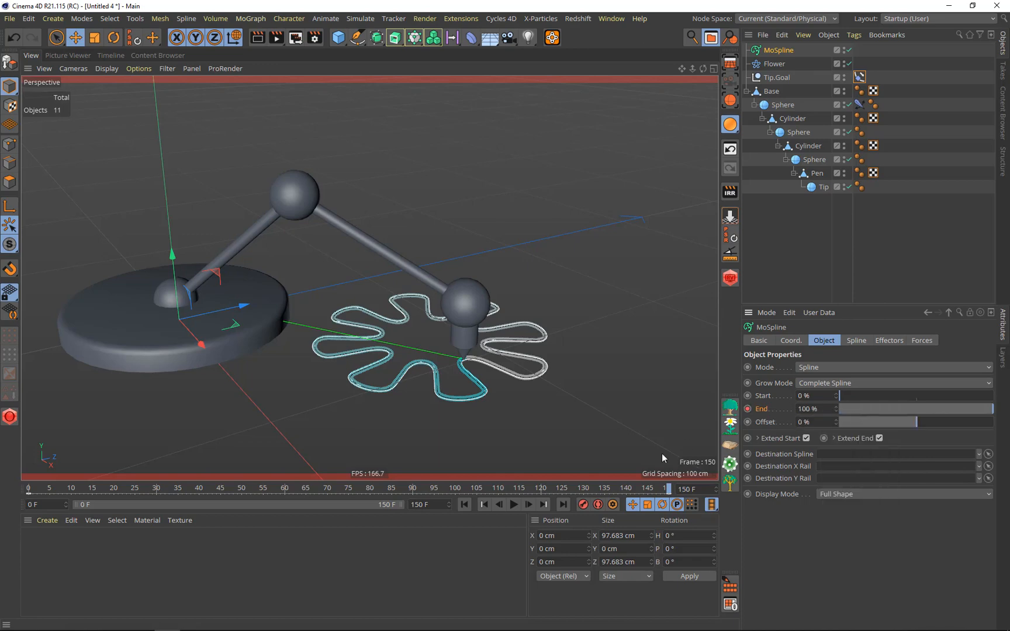
left_click(513, 504)
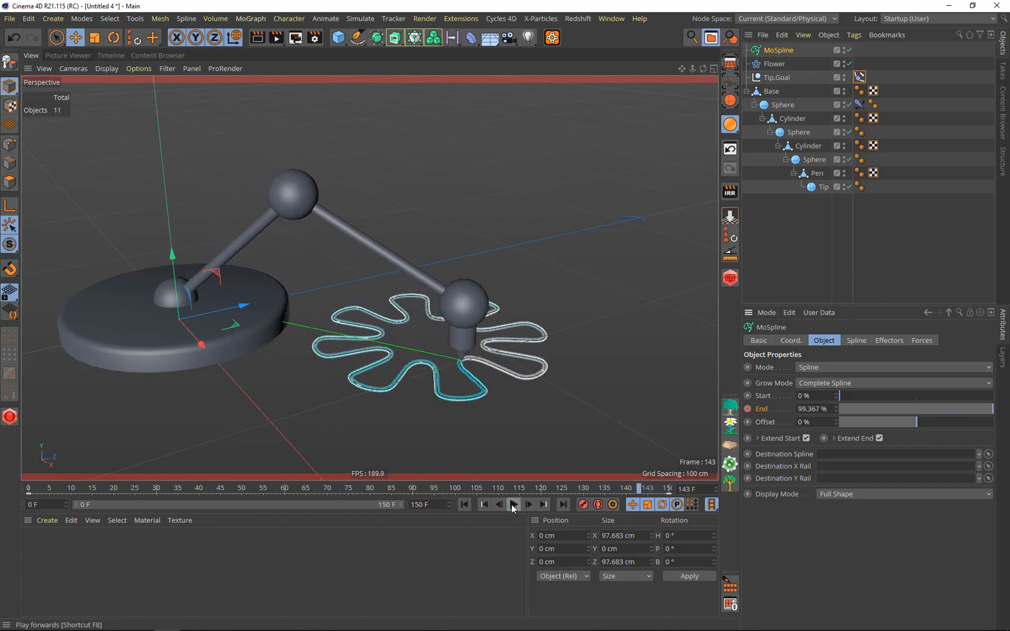
left_click(464, 505)
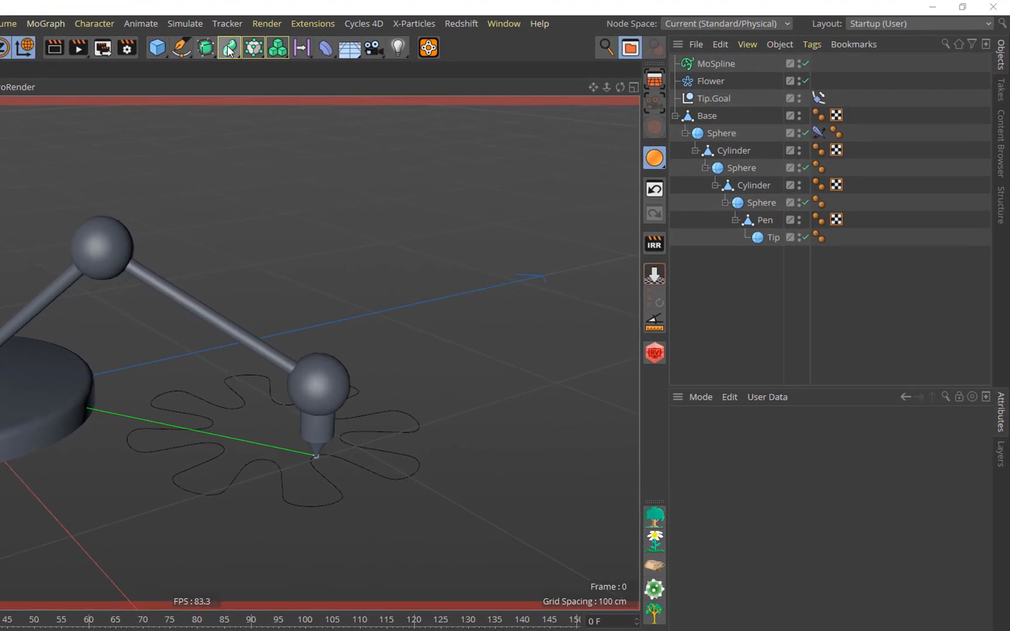
Add a Sweep generator and a Rectangle spline 3 cm wide and 3 cm high, with rounding enabled, in the XZ plane
left_click_drag(227, 49, 284, 139)
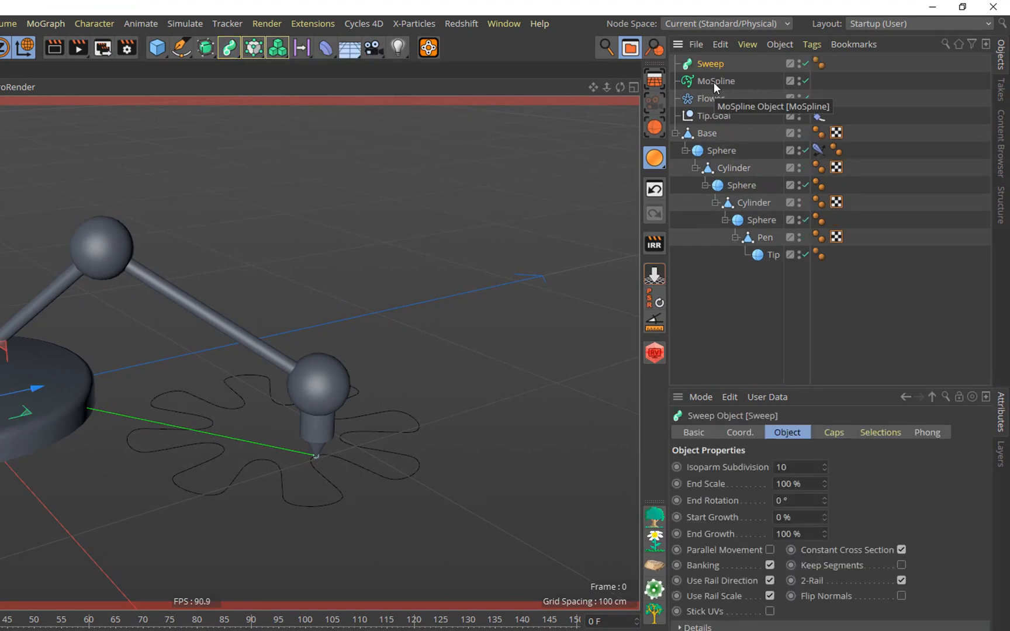
left_click_drag(177, 49, 324, 160)
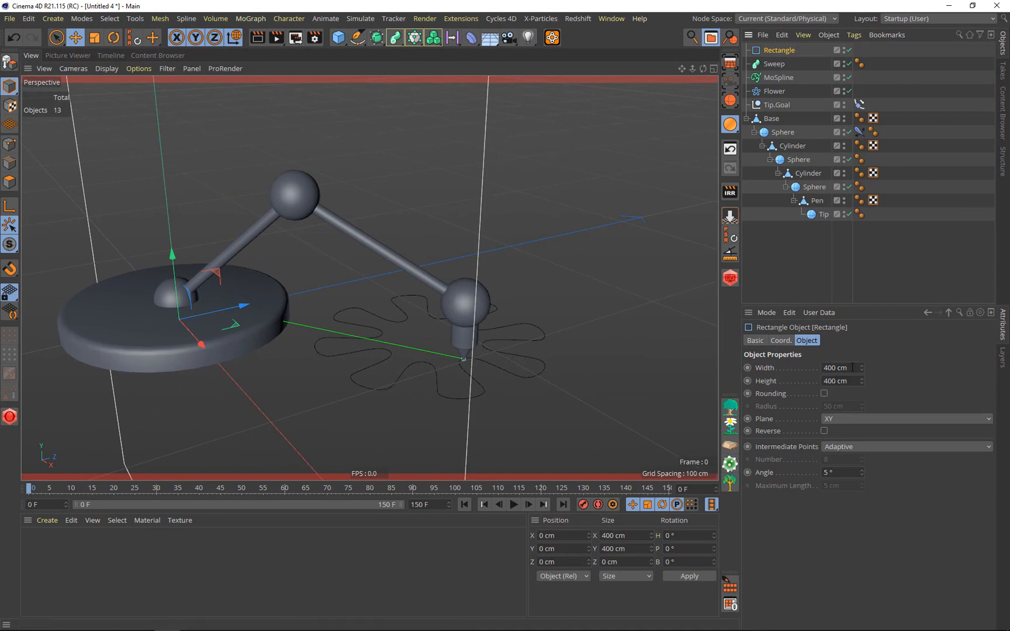
left_click(855, 367)
type("3")
key("Tab")
type("3")
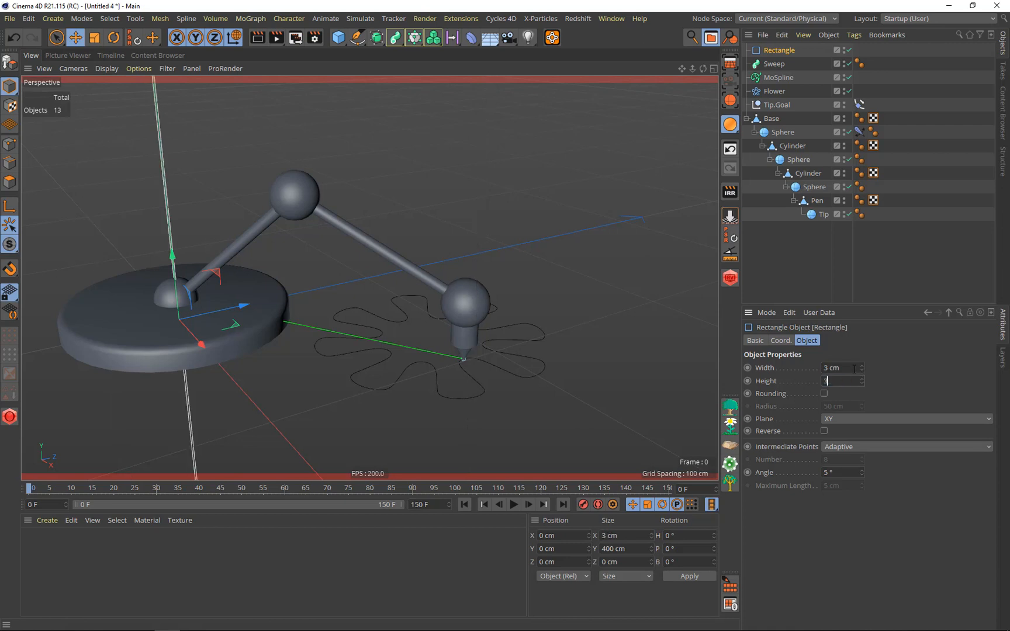
left_click(824, 393)
left_click(834, 415)
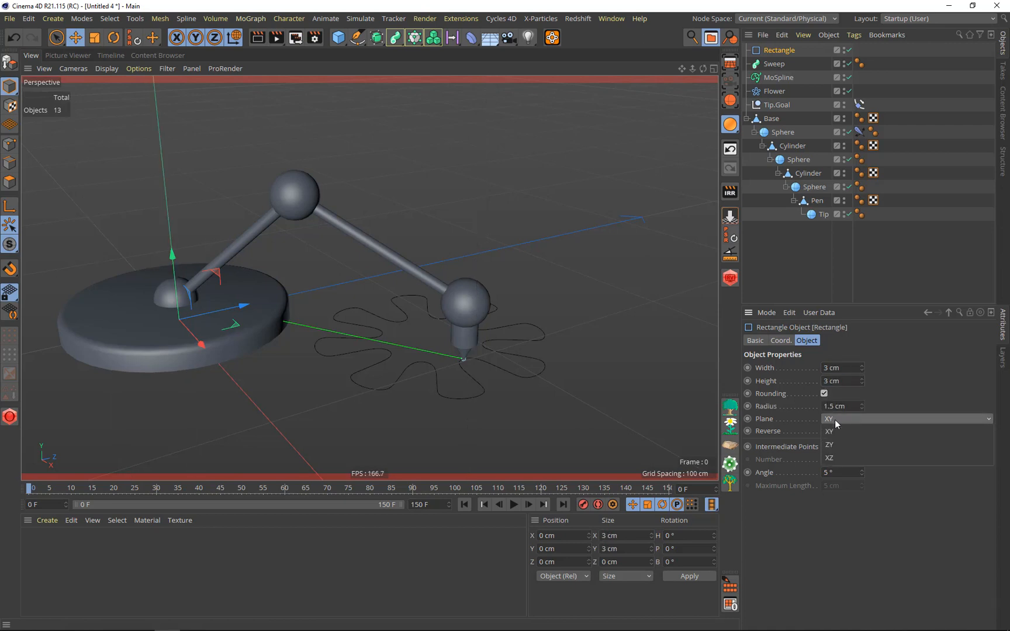
left_click(838, 455)
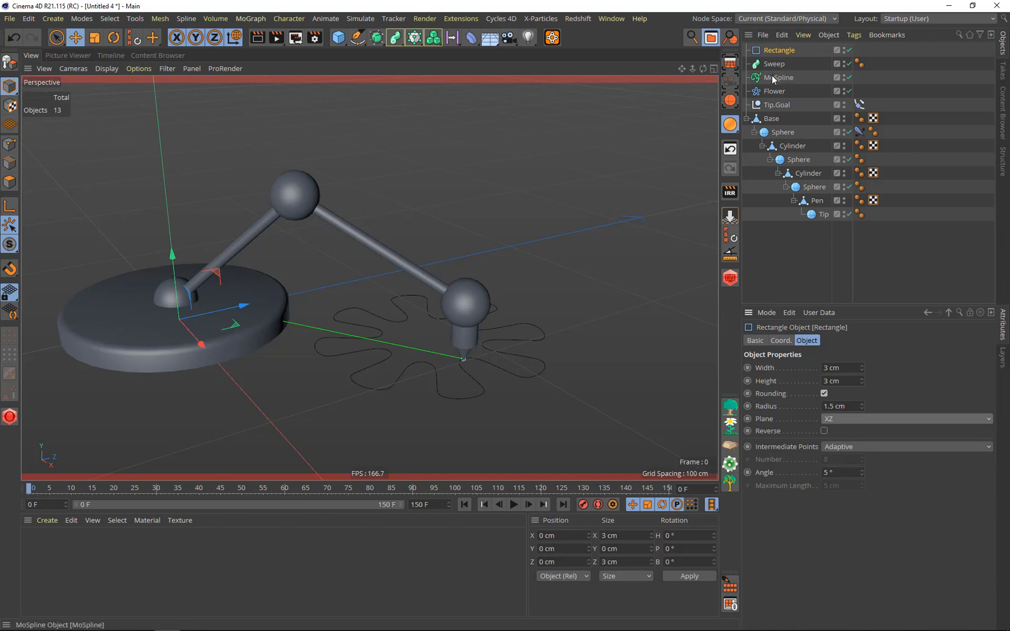
Make the Rectangle and the MoSpline children of the Sweep, and preview the swept line in playback and a viewport render
mouse_move(772, 76)
left_mouse_down()
mouse_move(770, 63)
mouse_move(777, 71)
left_mouse_up()
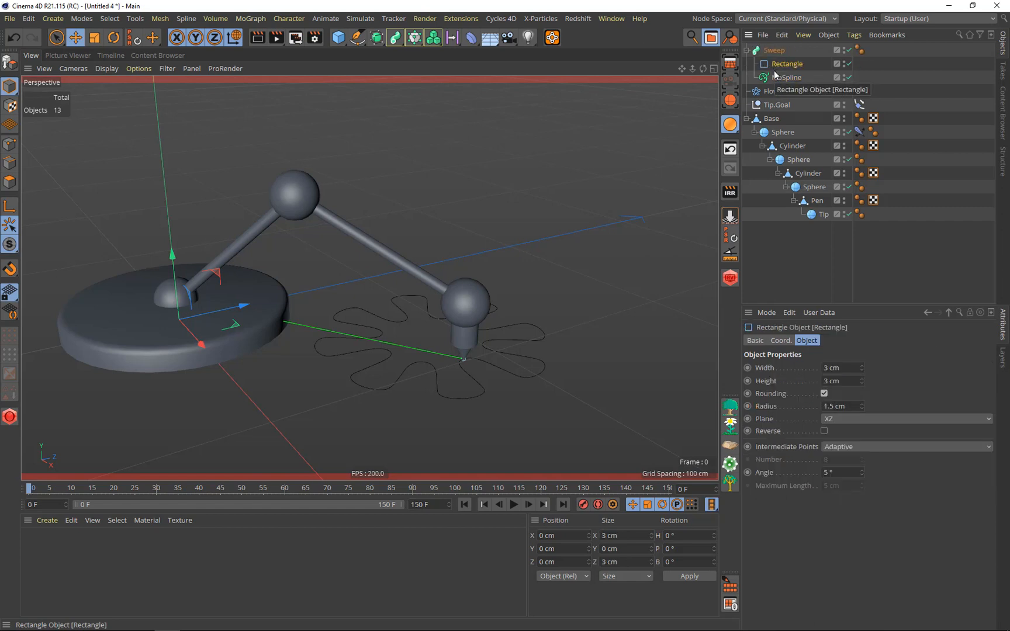
left_click(515, 504)
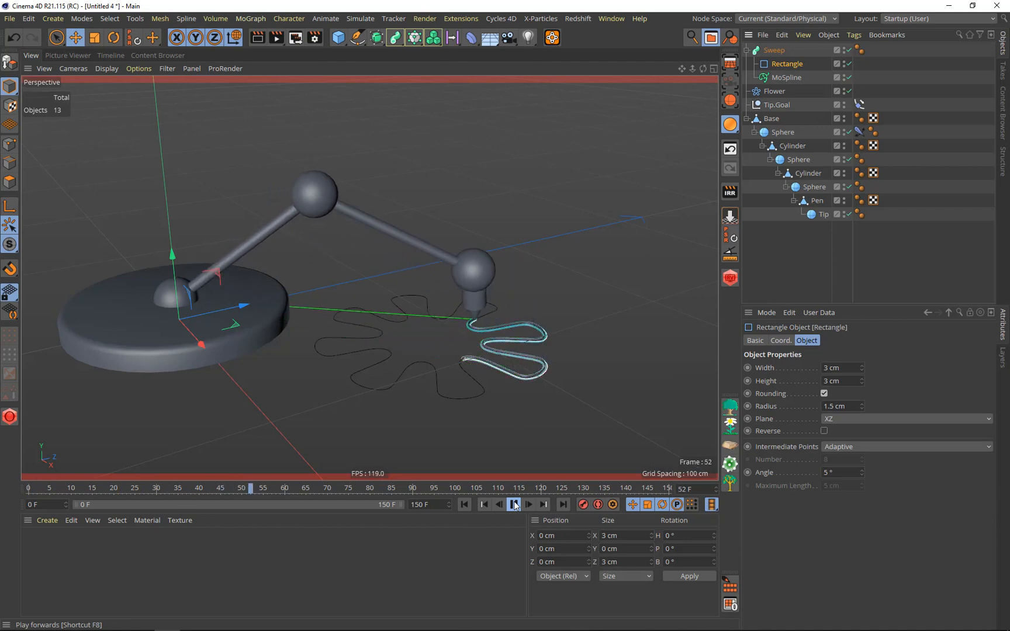
left_click(515, 504)
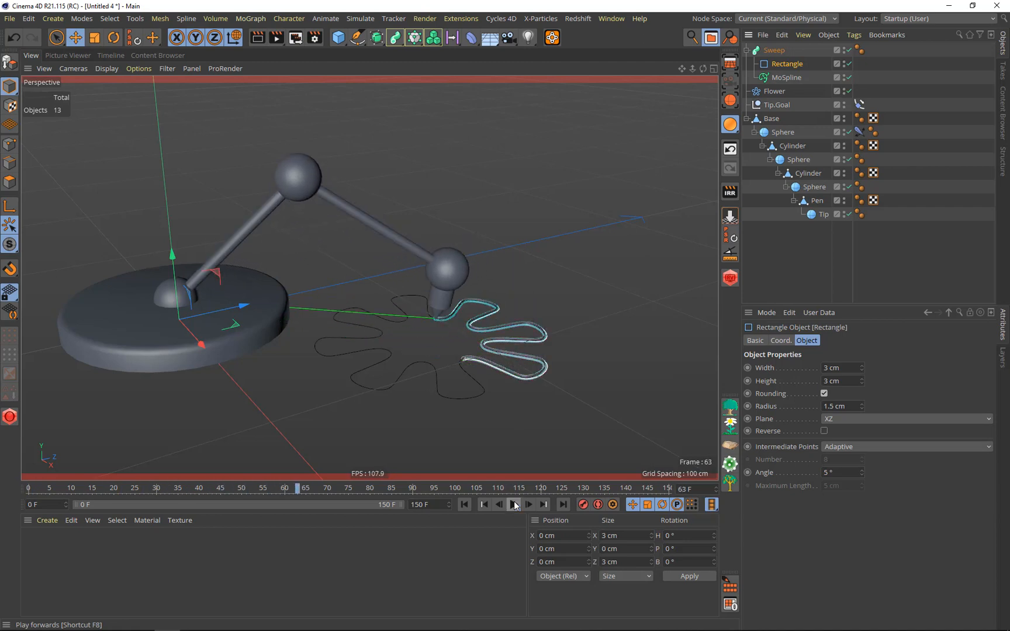
left_click(257, 37)
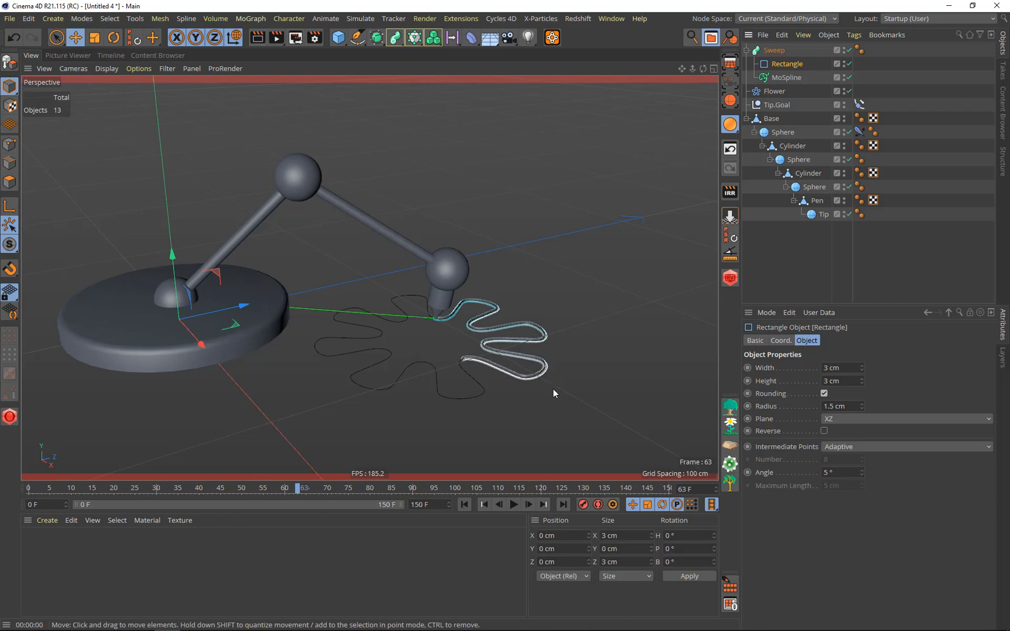
left_click(257, 38)
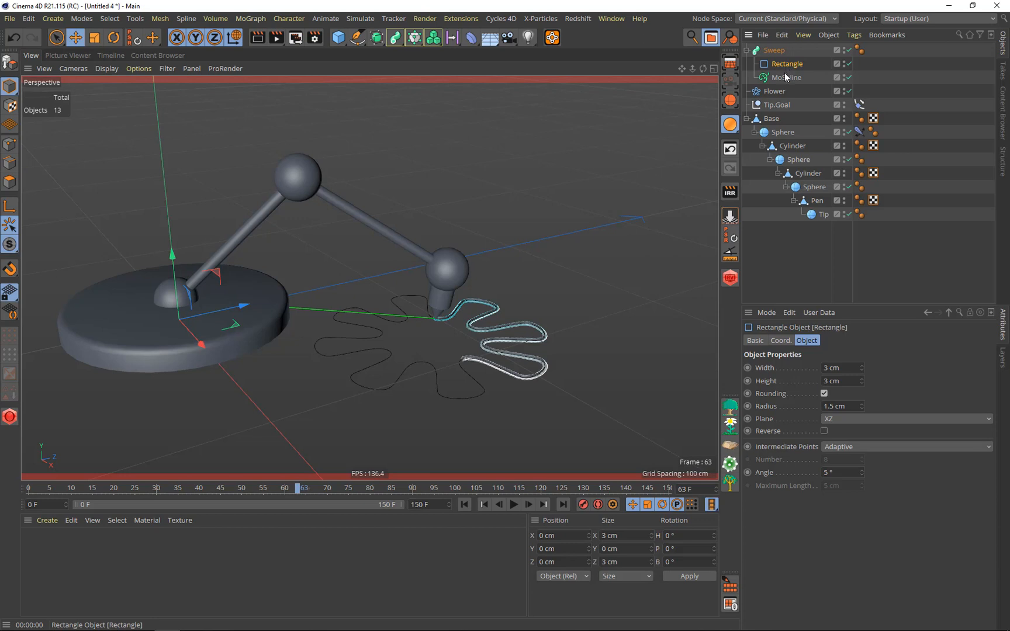
Disable the Flower spline and play the drawing animation from the first frame, returning to the start
left_click(775, 91)
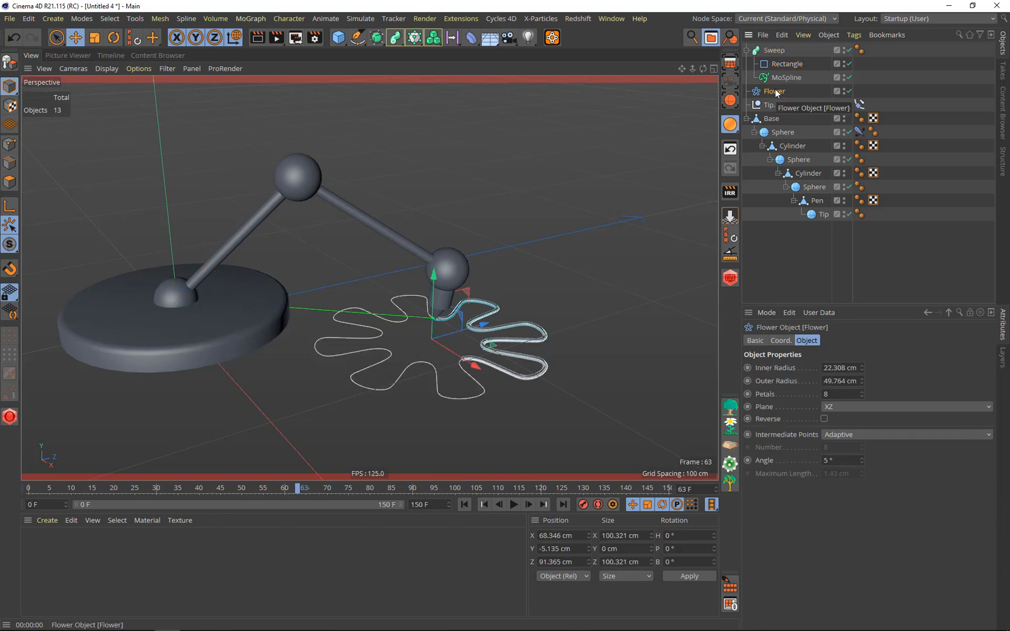
left_click(849, 92)
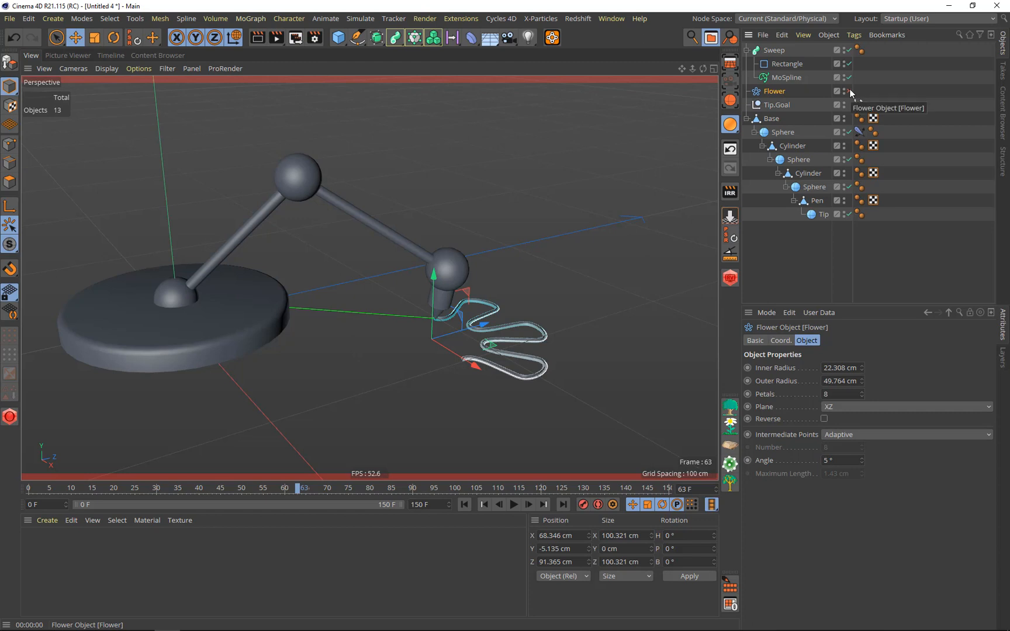
left_click(465, 504)
left_click(513, 504)
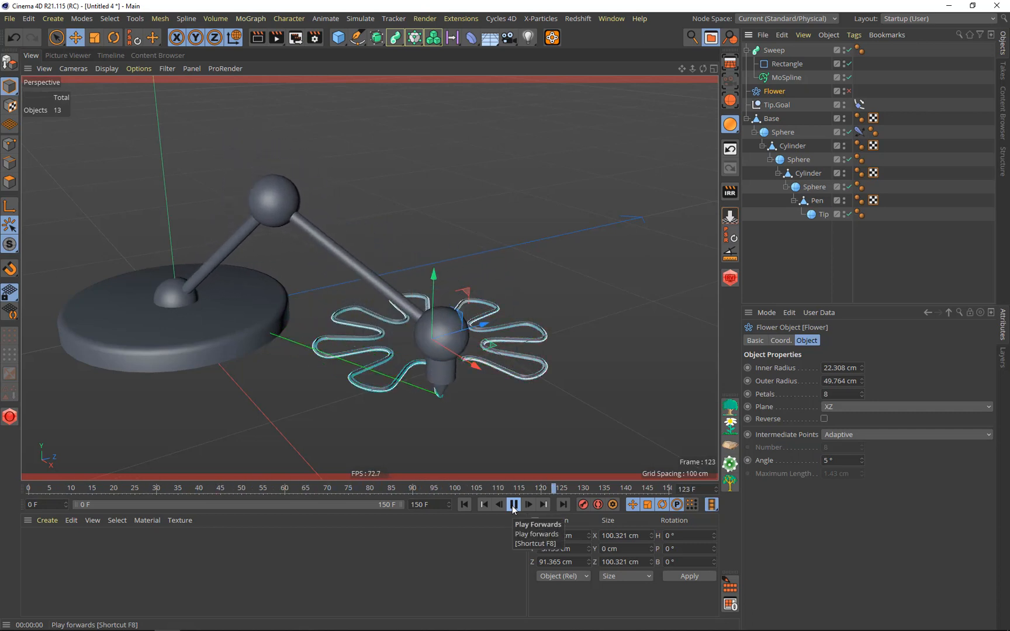
left_click(513, 504)
left_click(464, 504)
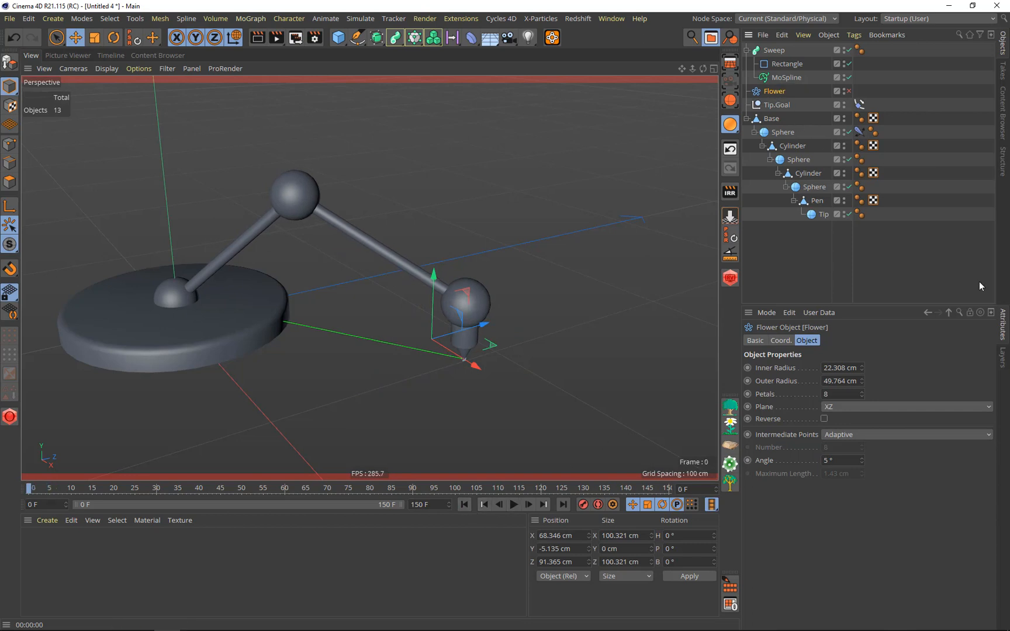
Delete the Flower spline and test the arm's playback without it, returning to the first frame
key("Delete")
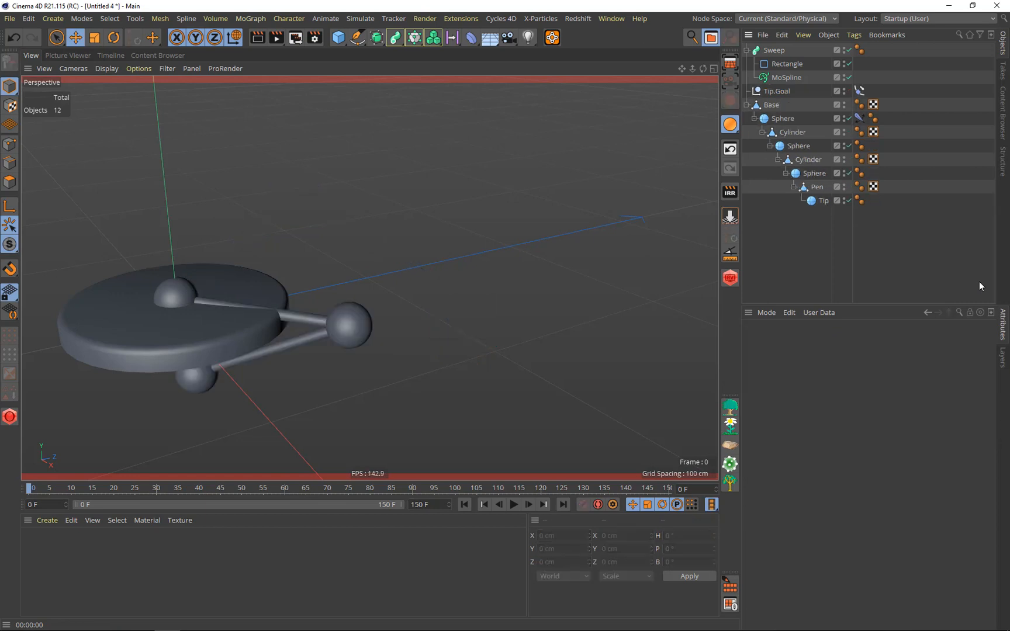
left_click(514, 504)
left_click(514, 504)
left_click(464, 504)
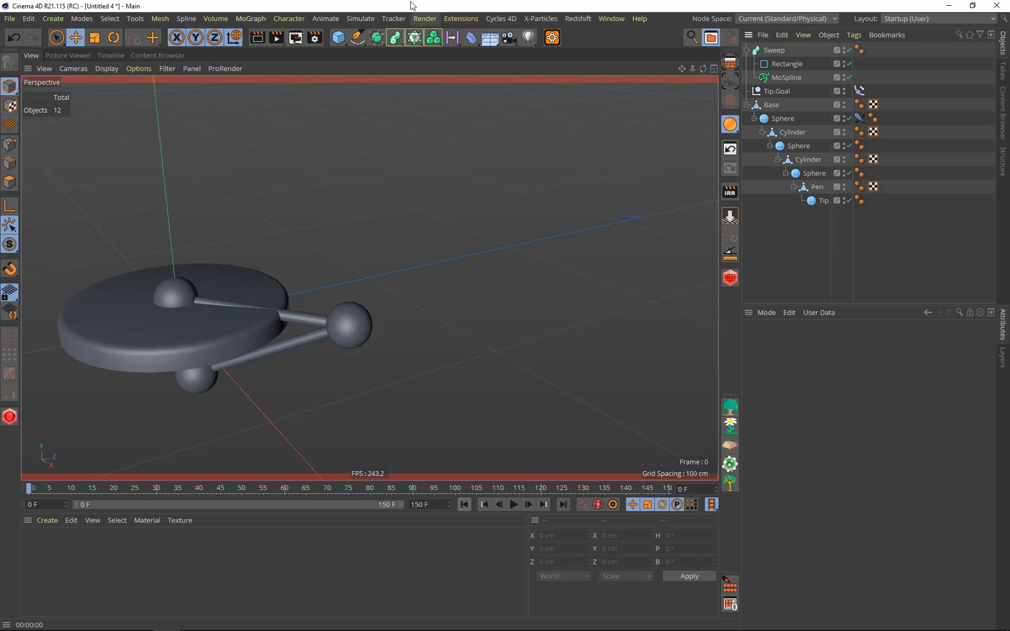
Add a Helix spline and set its plane to XZ
left_click(360, 40)
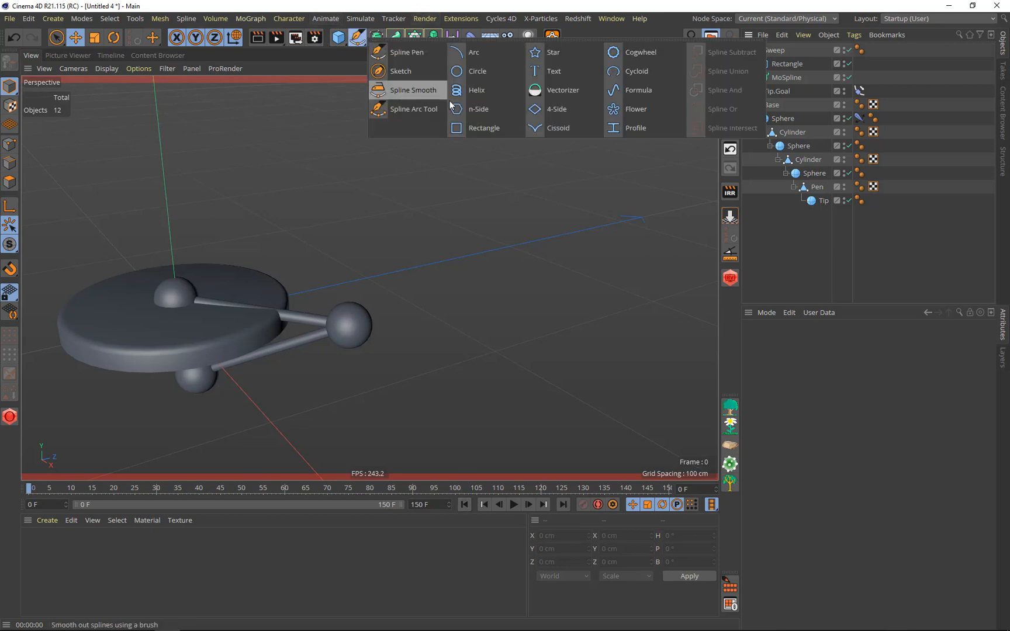
left_click(483, 90)
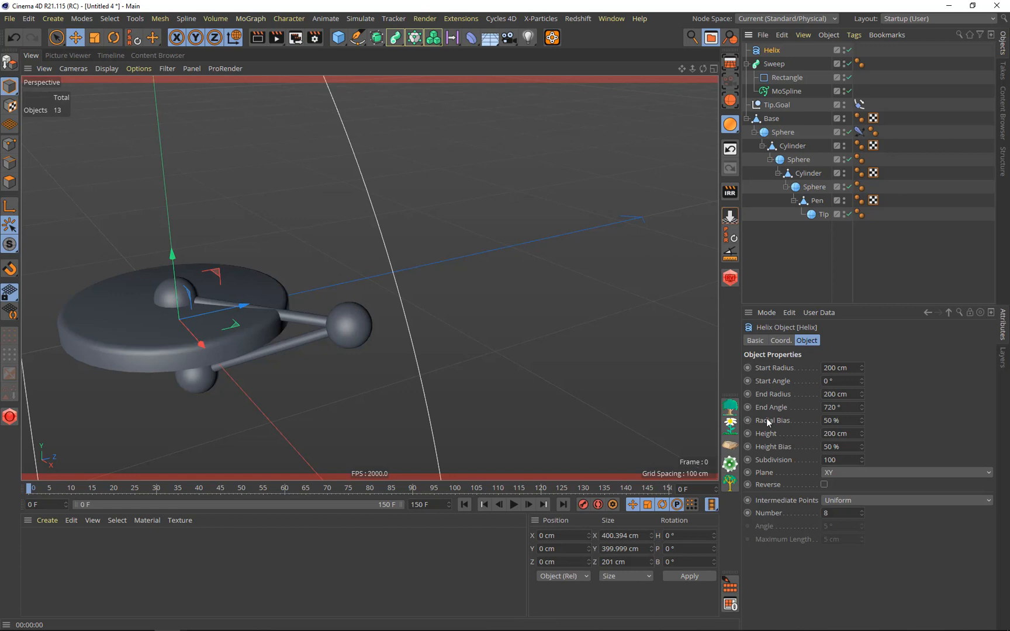
left_click(843, 472)
left_click(841, 512)
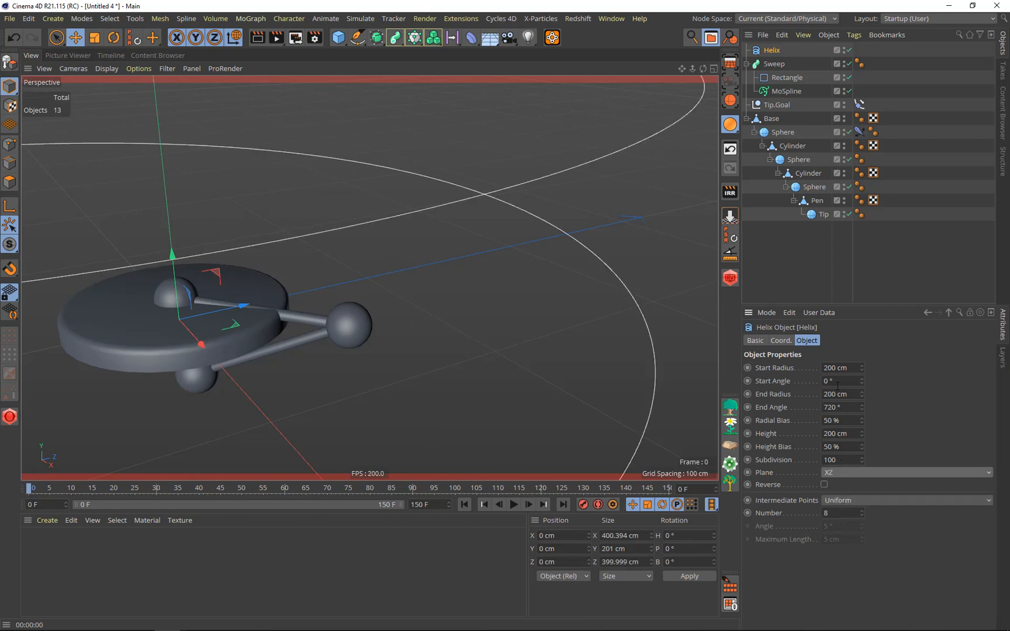
Set the helix's start radius and end radius to 10 cm
left_click(850, 368)
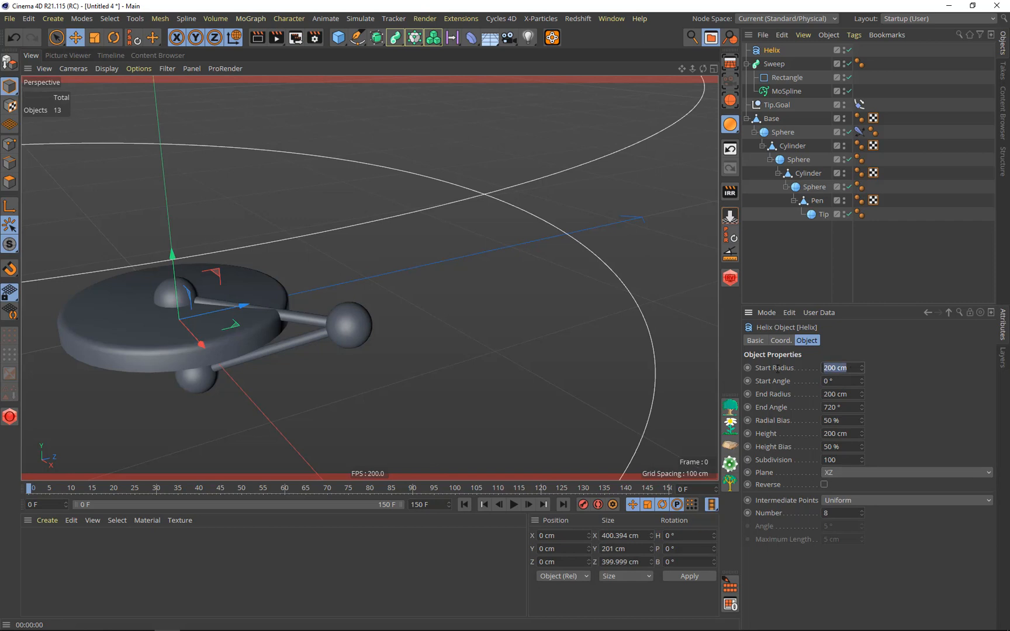
type("10")
left_click(855, 394)
type("10")
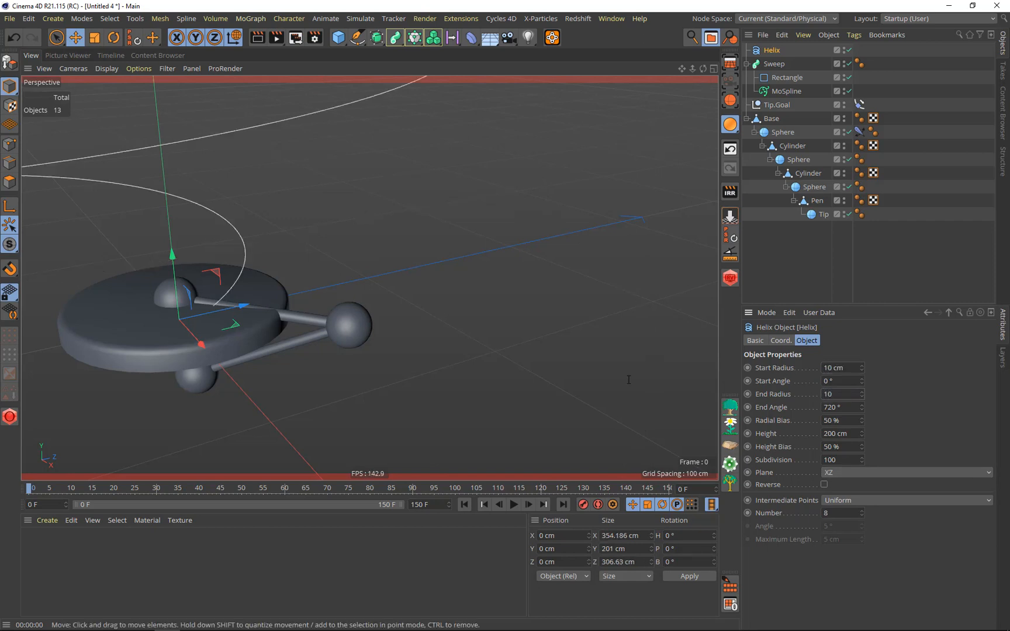
key("Return")
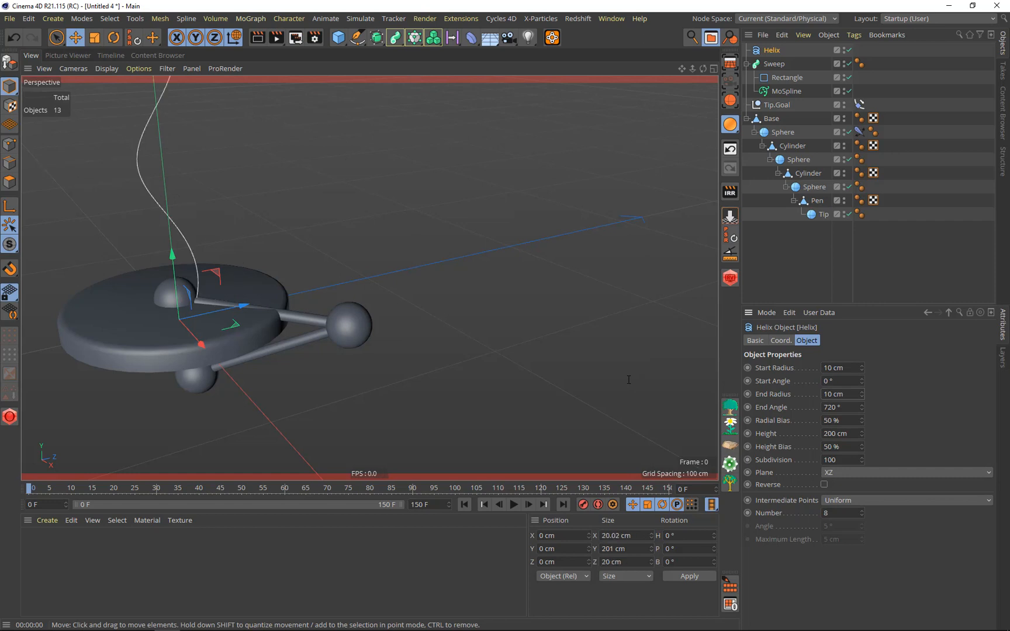
Set the helix's height to 80 cm and move it across the ground plane to about X 93 cm, Z 65 cm
left_click(854, 407)
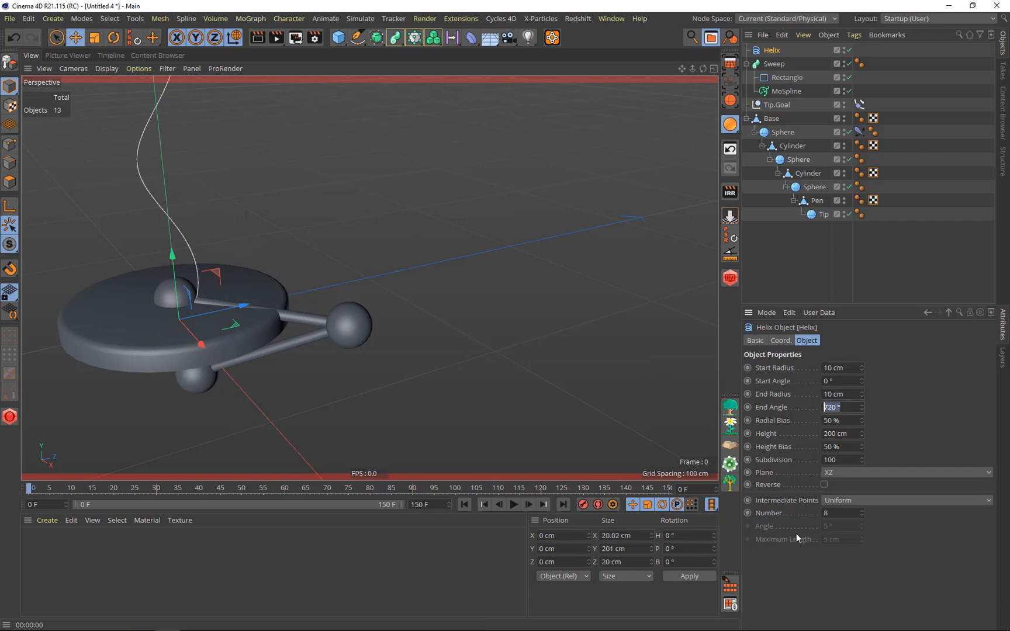
left_click(856, 433)
left_click_drag(856, 436, 752, 423)
type("80")
key("Return")
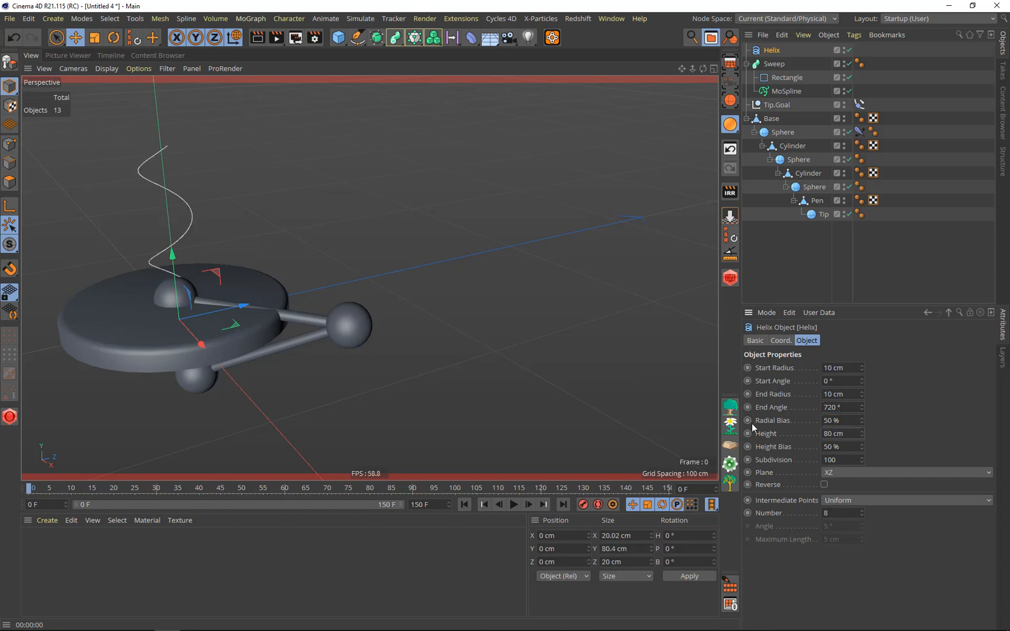
left_click_drag(237, 327, 475, 377)
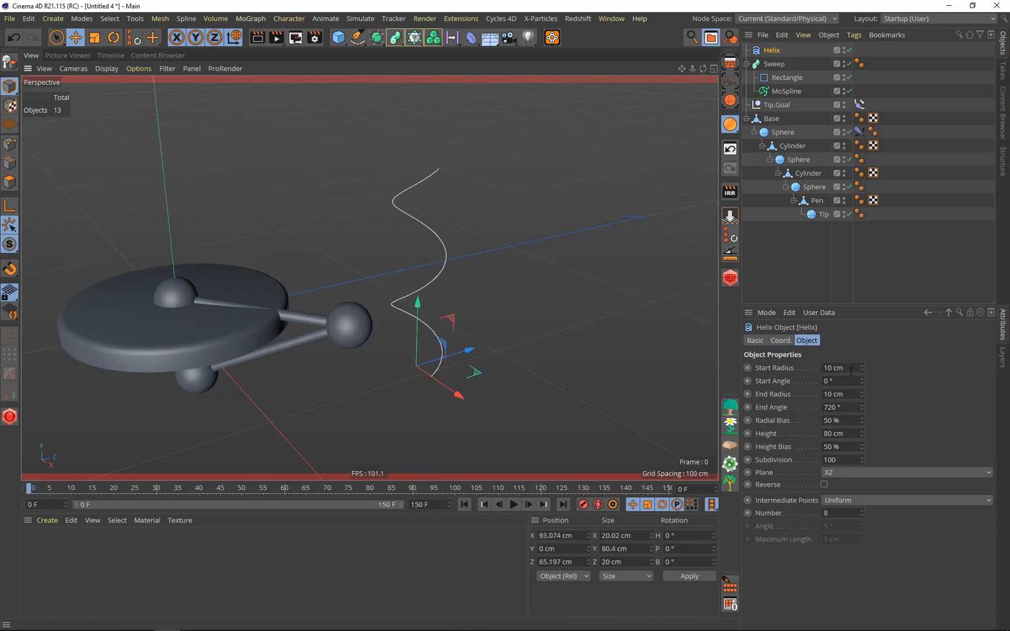
Set the helix's start radius and end radius to 44 cm
left_click_drag(853, 369, 783, 368)
type("44")
left_click(850, 395)
double_click(850, 394)
type("44")
left_click(843, 380)
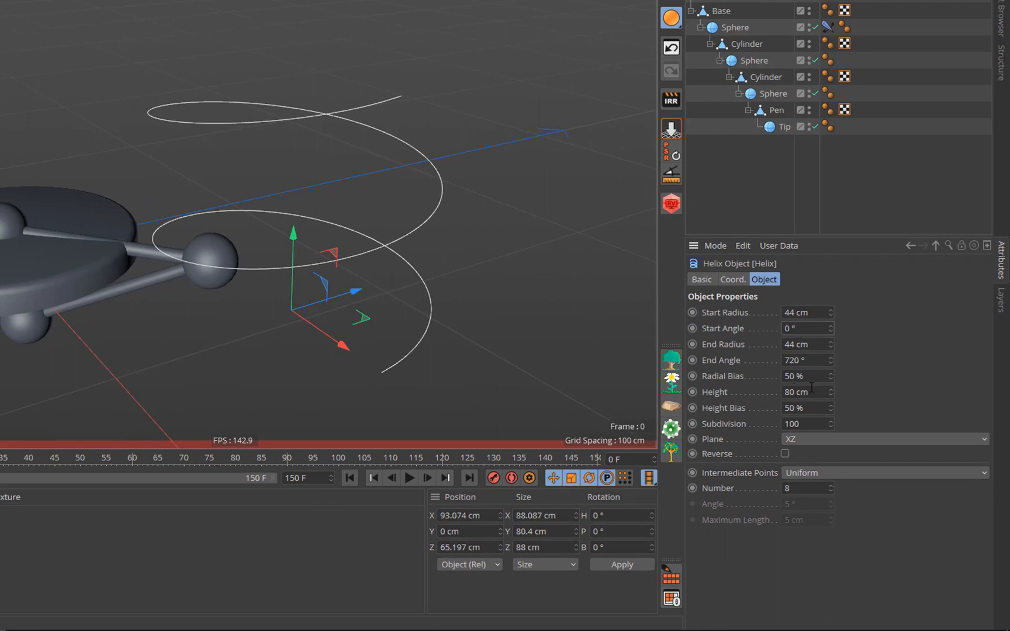
Set the helix's end angle to 36000° and its subdivision to 10000
left_click(818, 360)
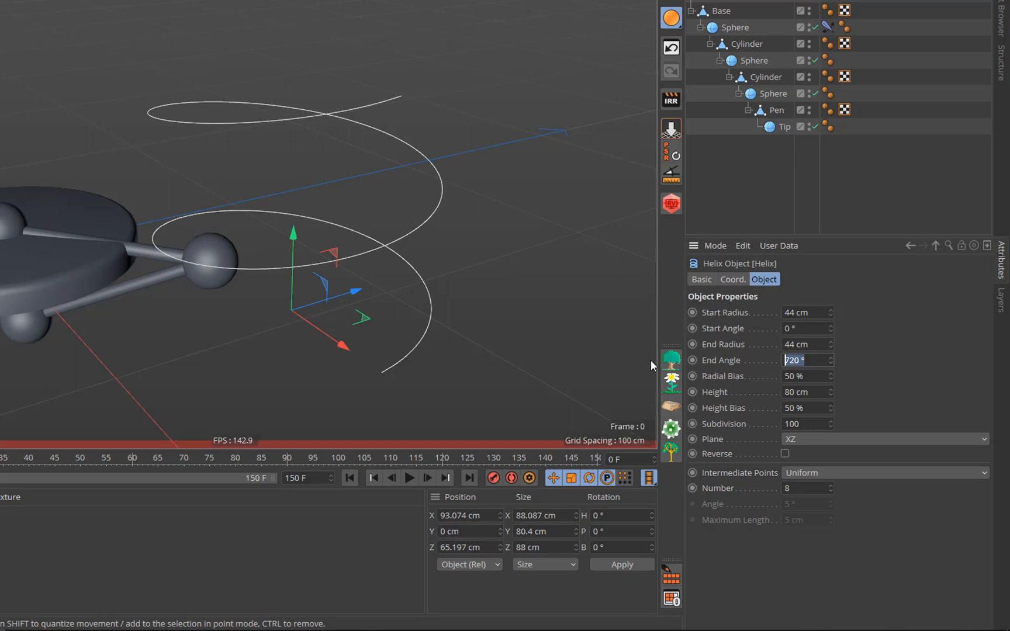
type("36000")
key("Return")
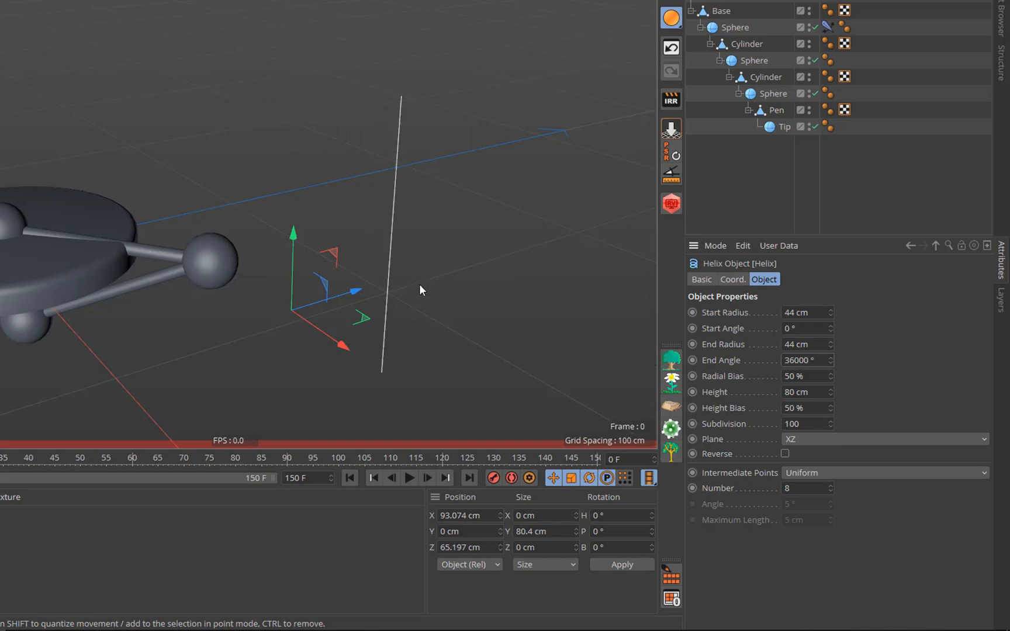
left_click(810, 425)
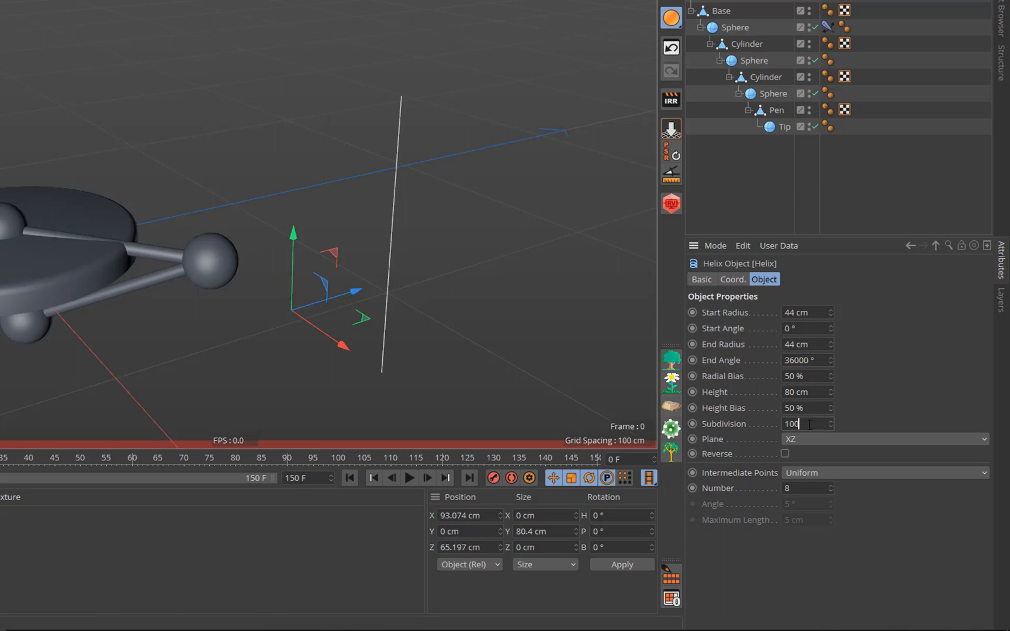
type("00")
key("Return")
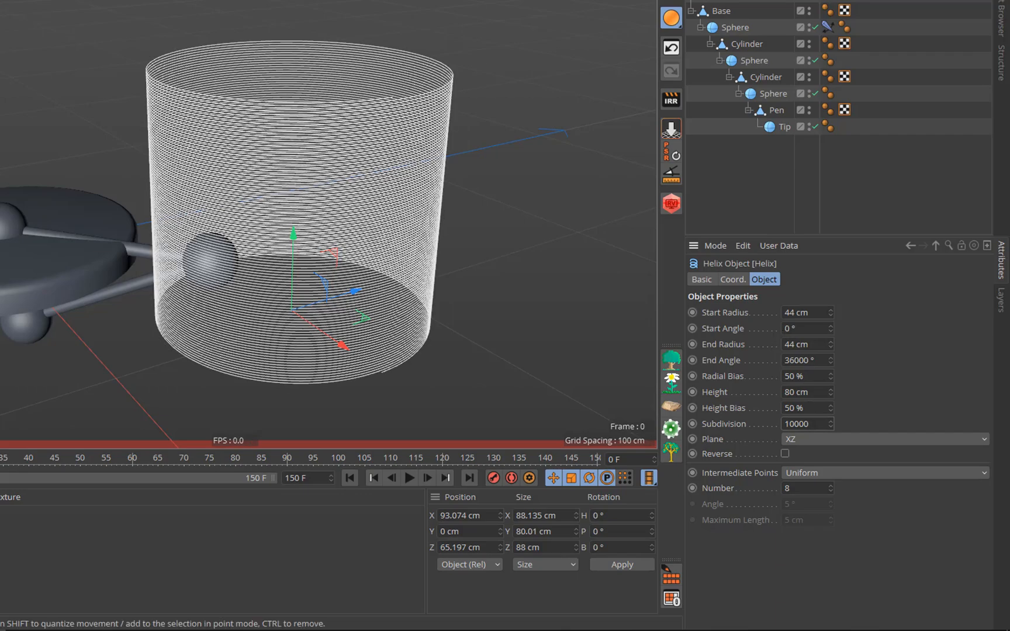
mouse_move(235, 203)
left_mouse_down("alt")
mouse_move(229, 177)
mouse_move(232, 201)
left_mouse_up("alt")
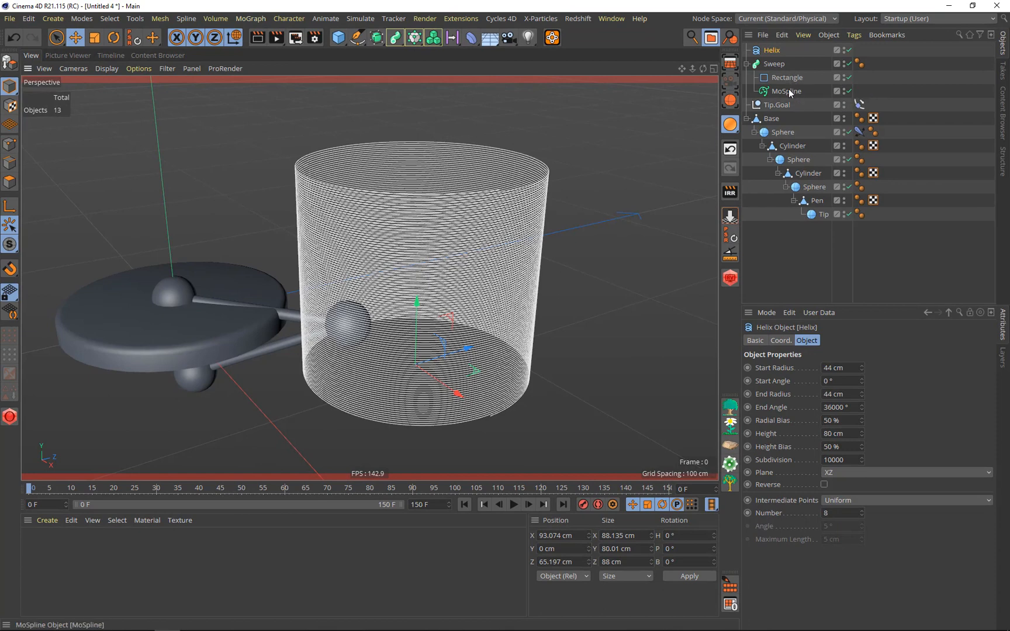
Assign the Helix as the MoSpline's source spline and preview the arm drawing it
left_click(789, 91)
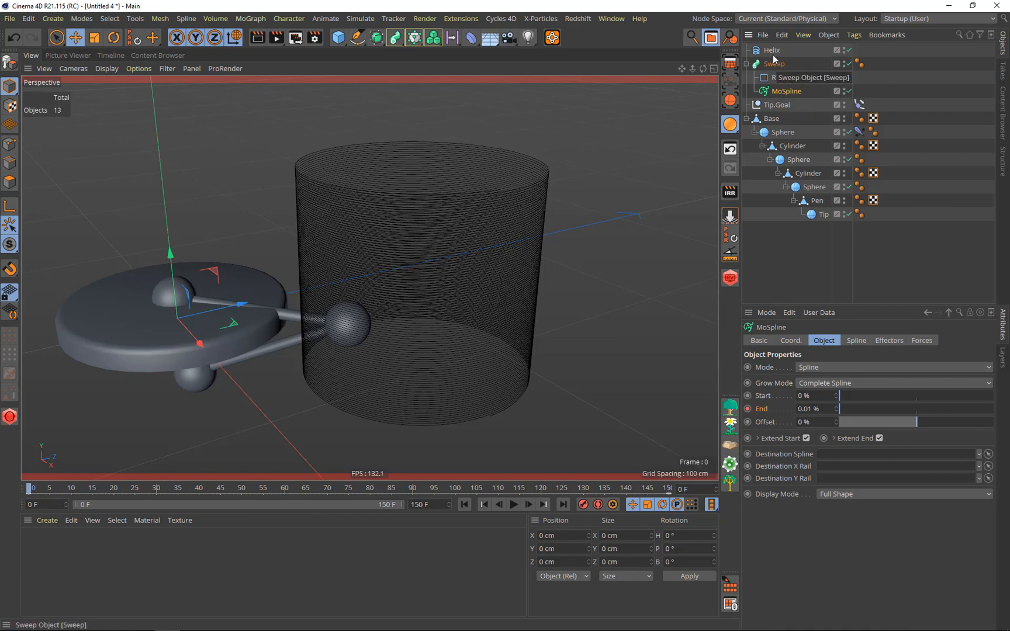
left_click_drag(771, 51, 839, 380)
left_click(857, 340)
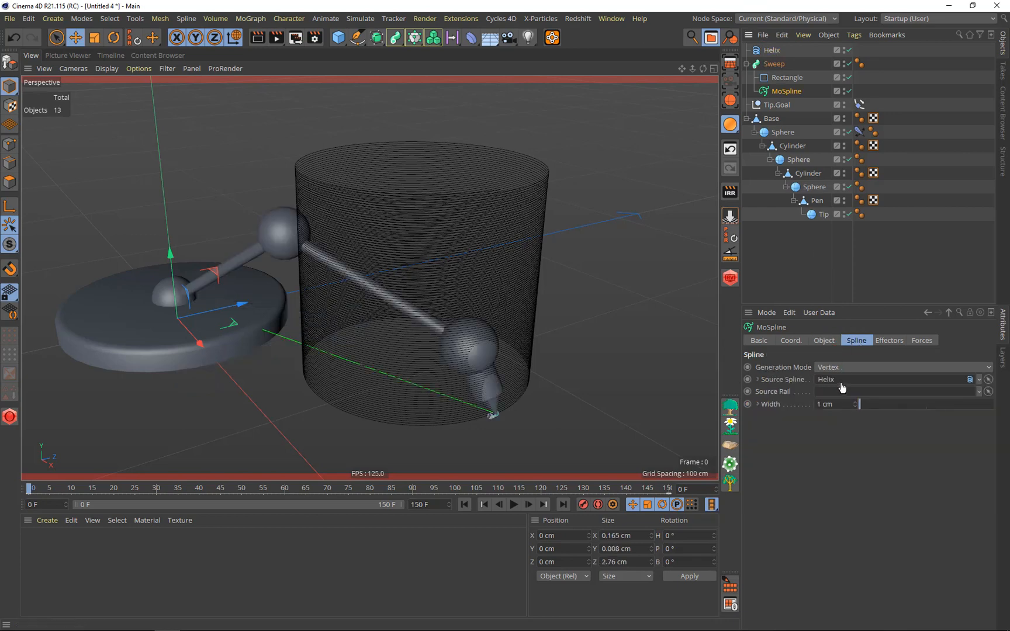
left_click(513, 505)
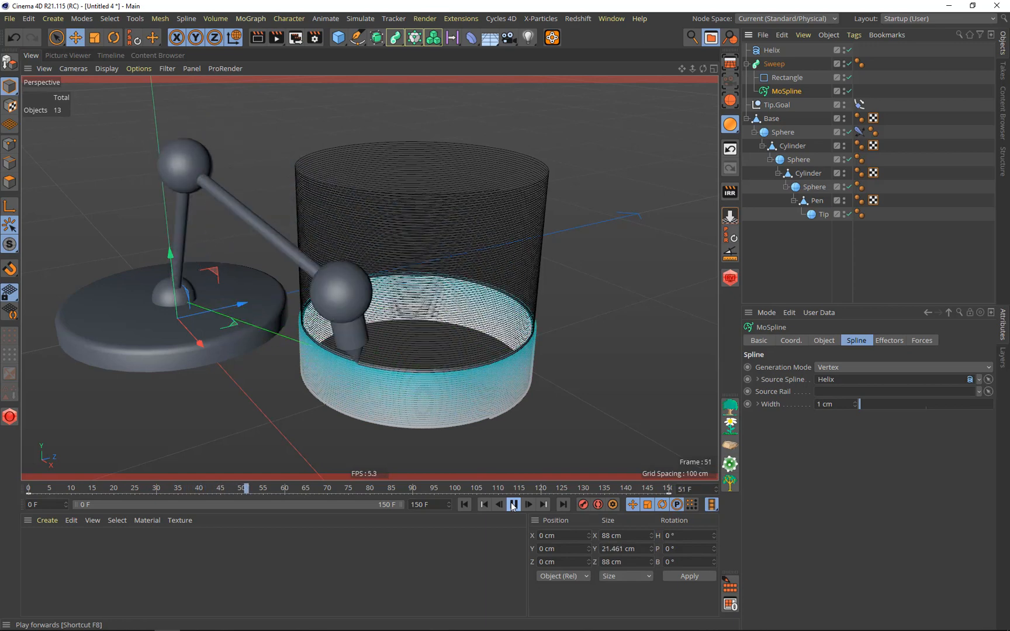
left_click(513, 505)
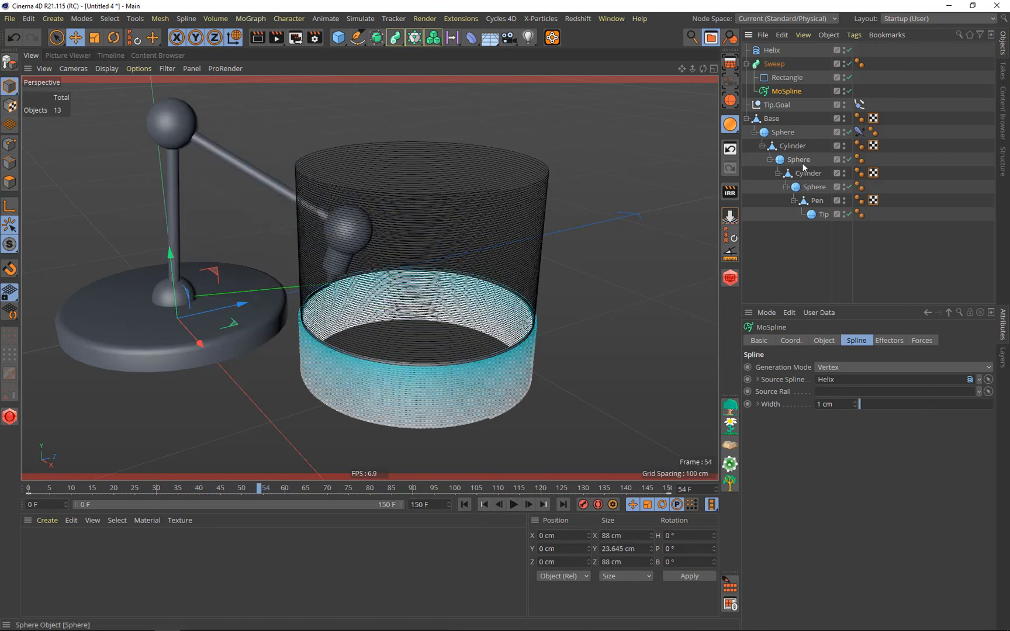
Divide the helix's end angle by 3 to make it 12000°
left_click(776, 53)
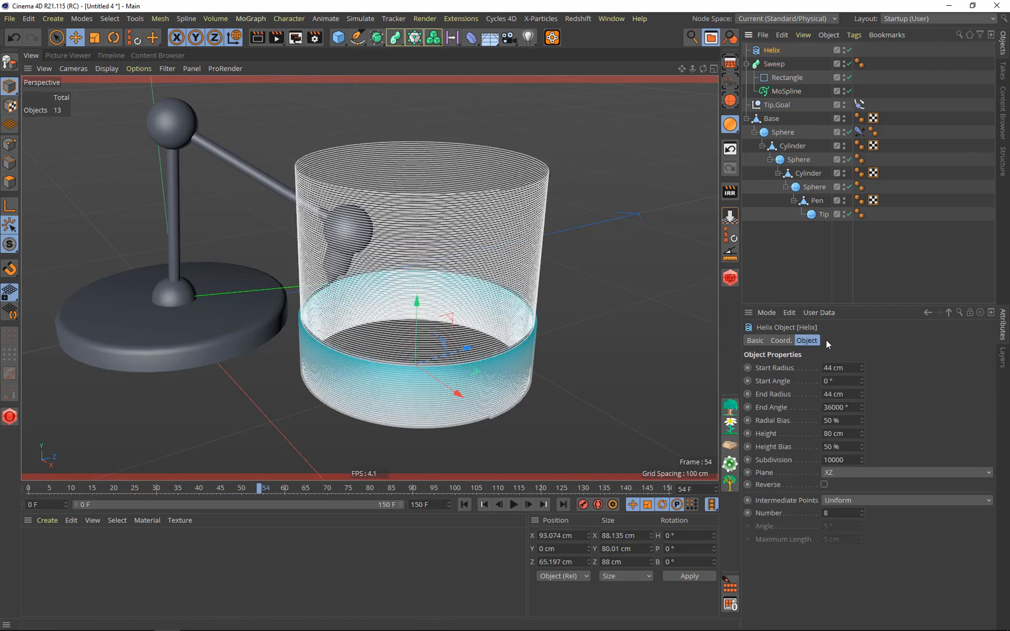
double_click(842, 407)
key("Right")
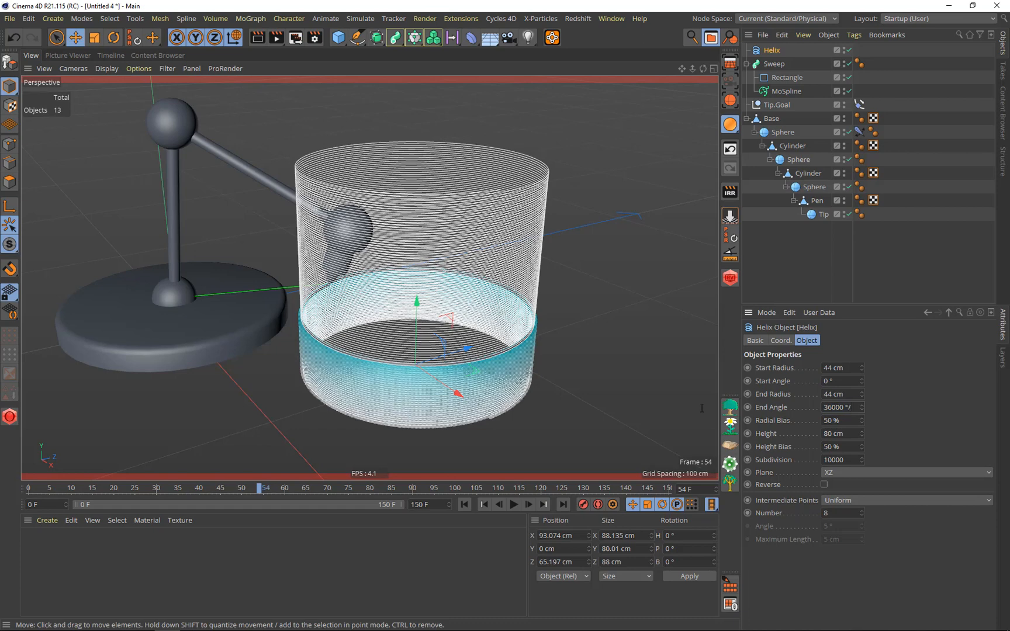
type("/3")
key("Return")
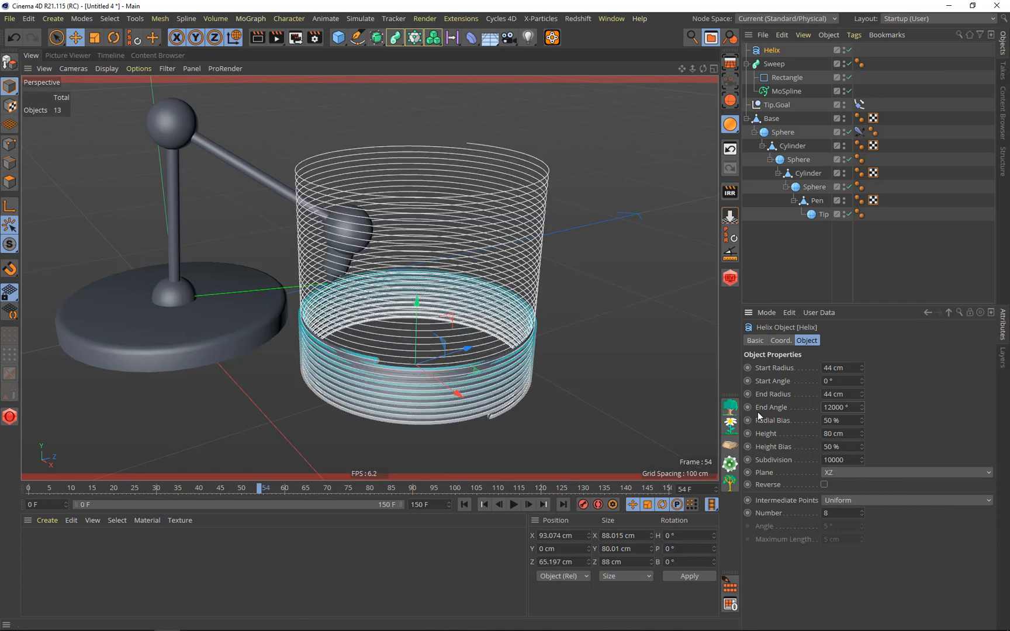
Play the animation from the first frame to check the arm's motion along the more widely spaced helix
left_click(464, 504)
left_click(514, 504)
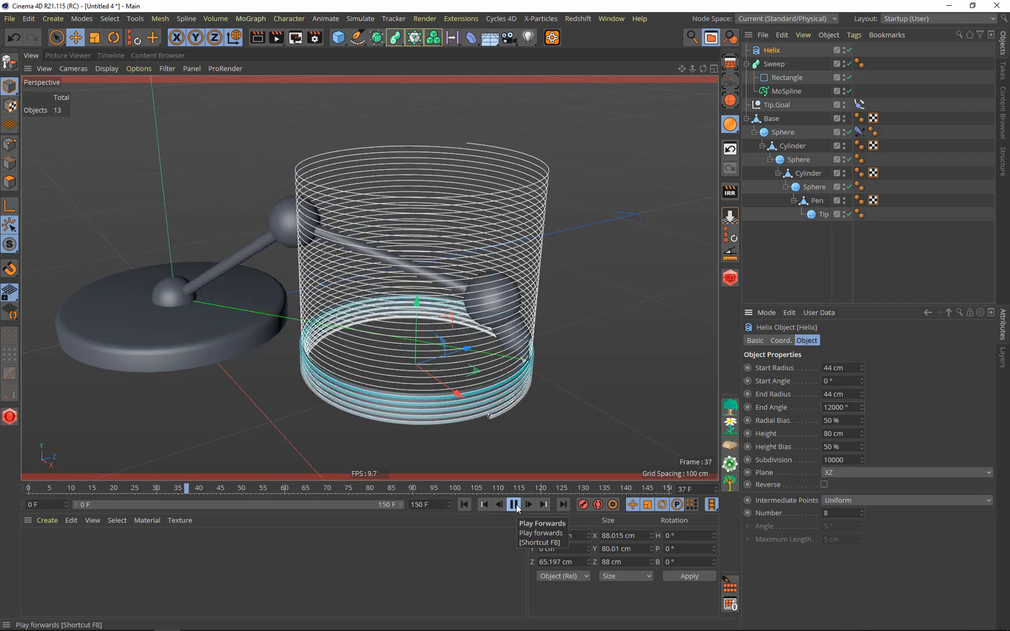
left_click(514, 504)
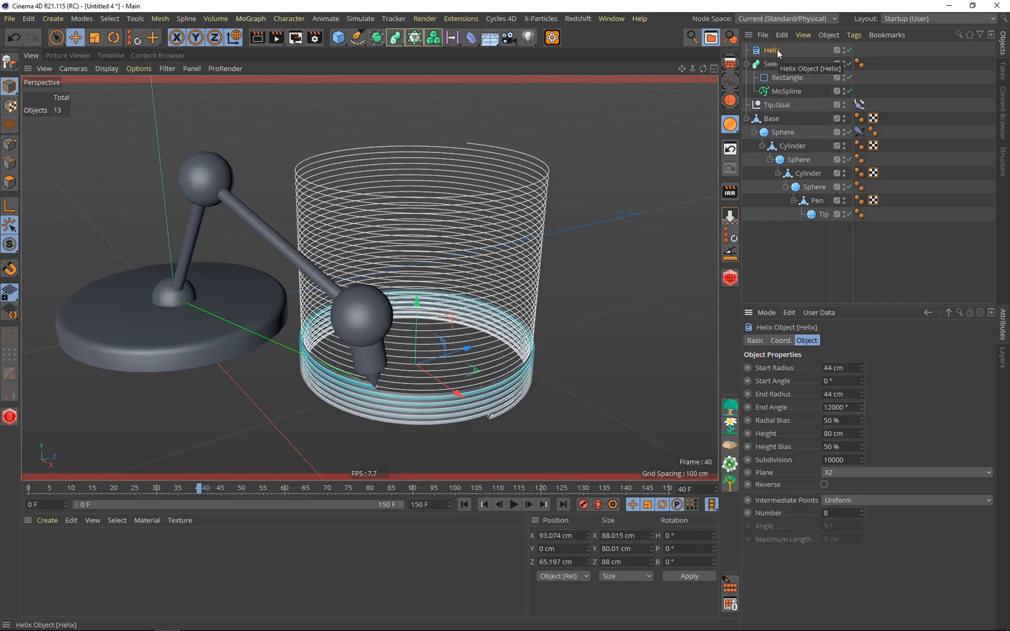
Disable the Helix object and replay the arm's drawing animation from the first frame
left_click(848, 50)
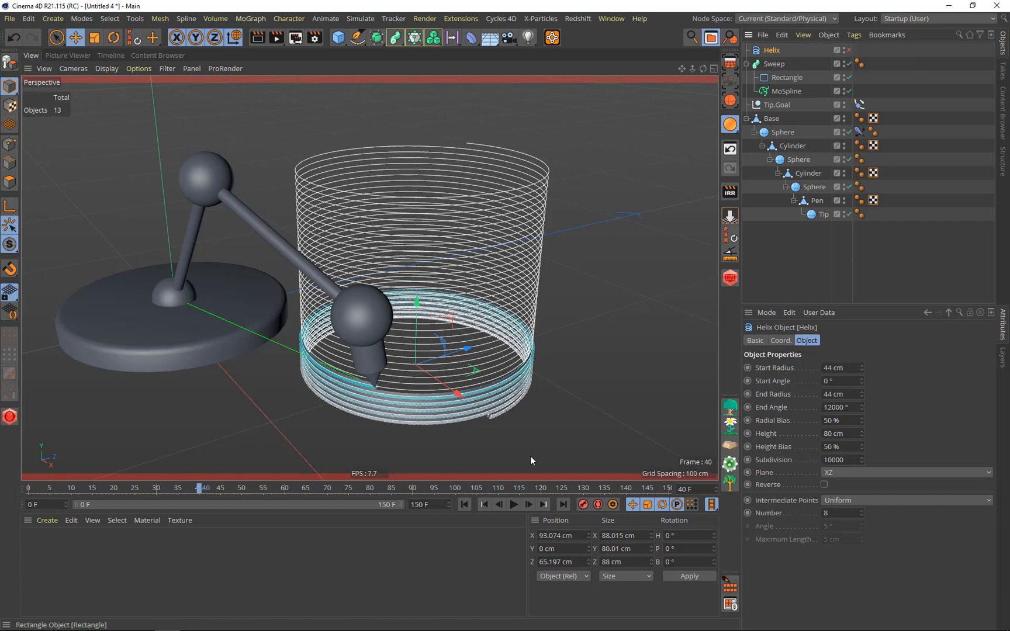
left_click(464, 504)
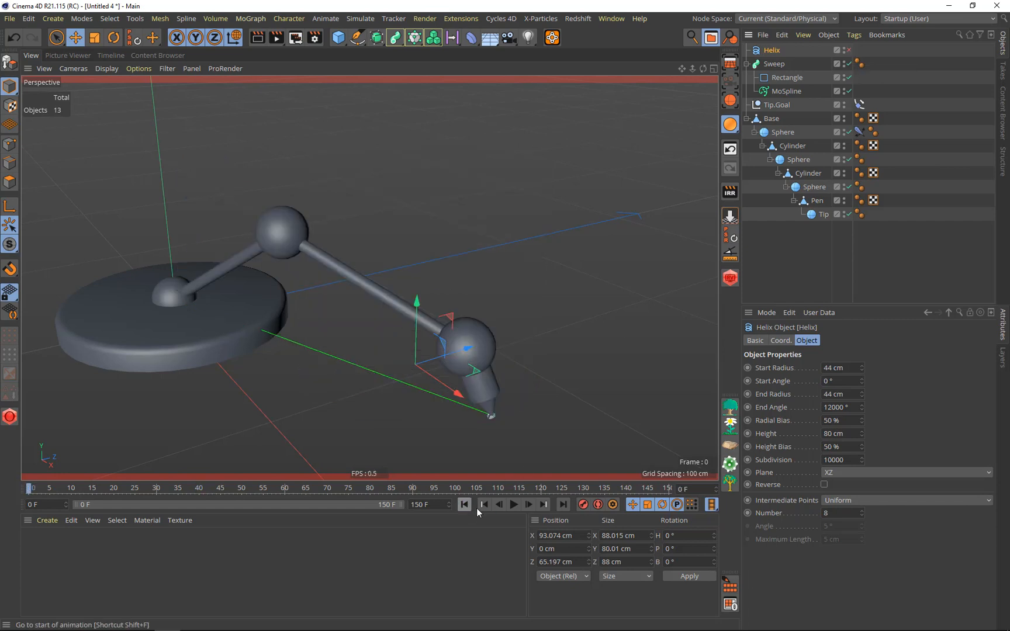
left_click(514, 504)
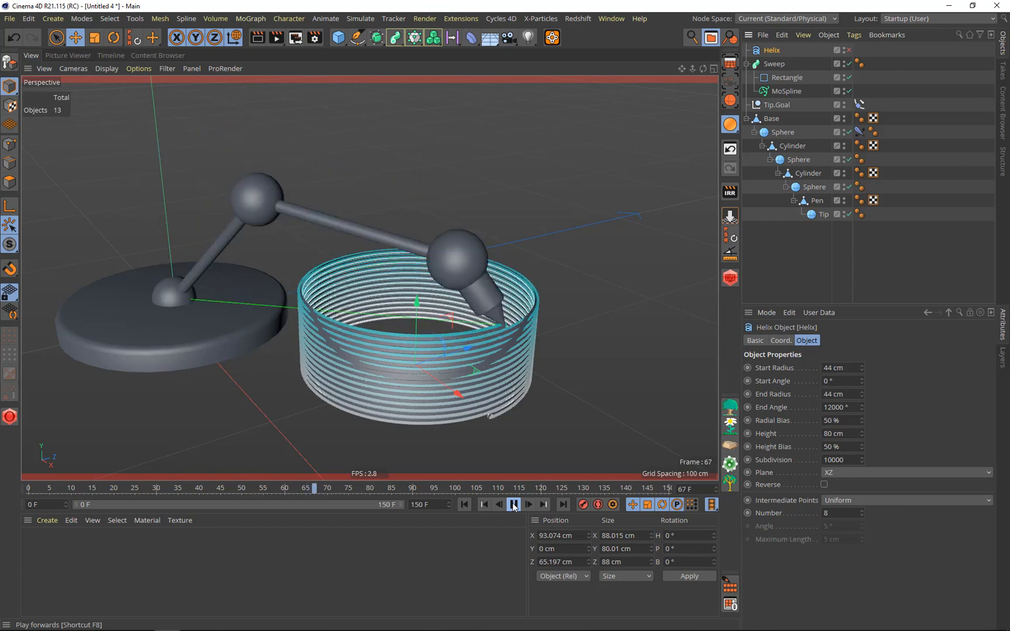
left_click(513, 505)
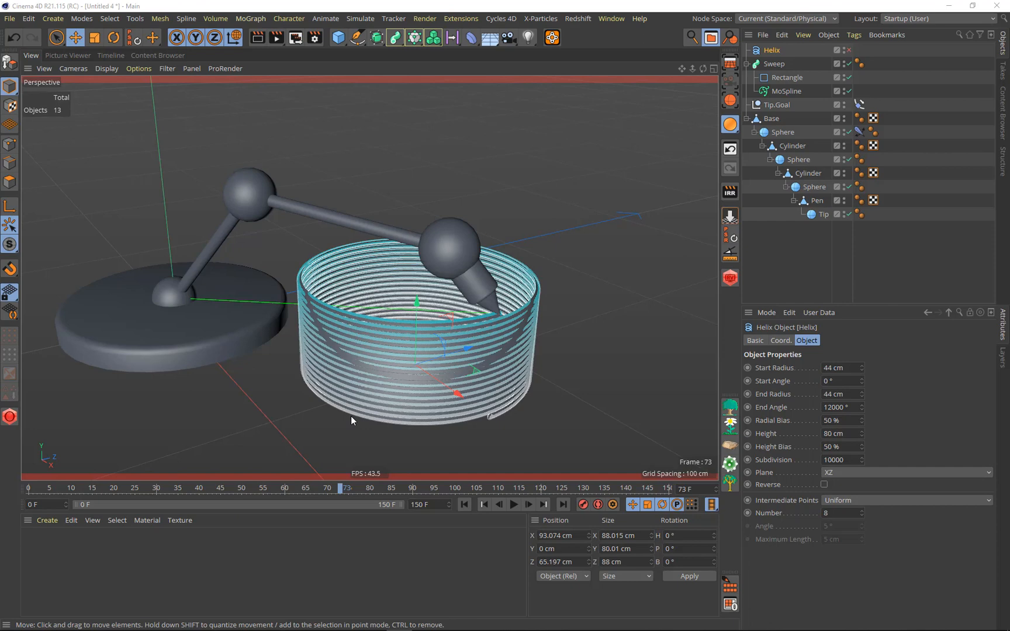
Switch to the Google page in Chrome and search for "video copilot halloween pack"
mouse_move(241, 623)
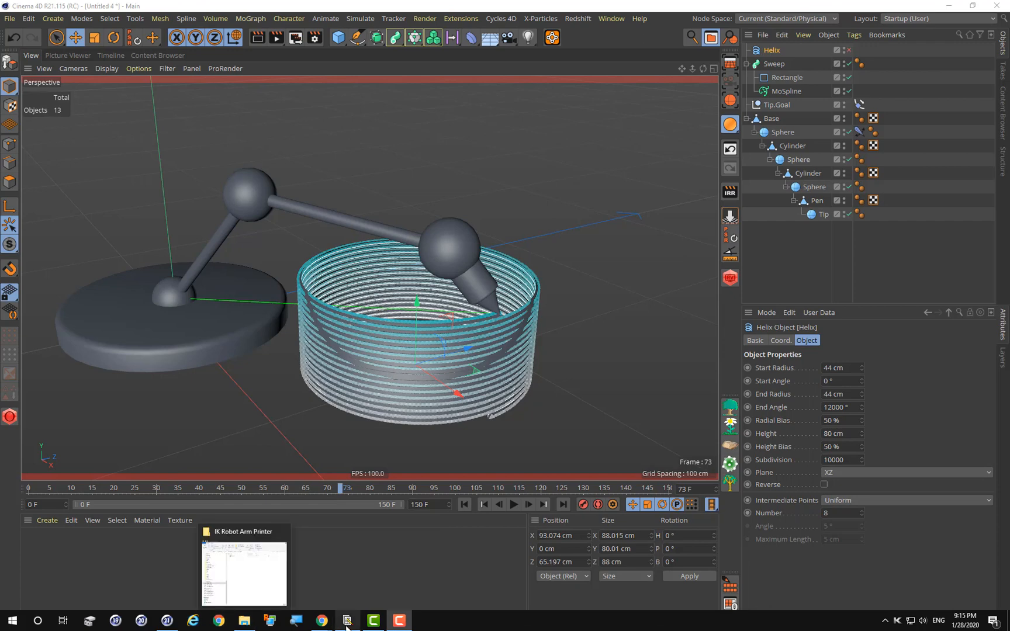
mouse_move(323, 626)
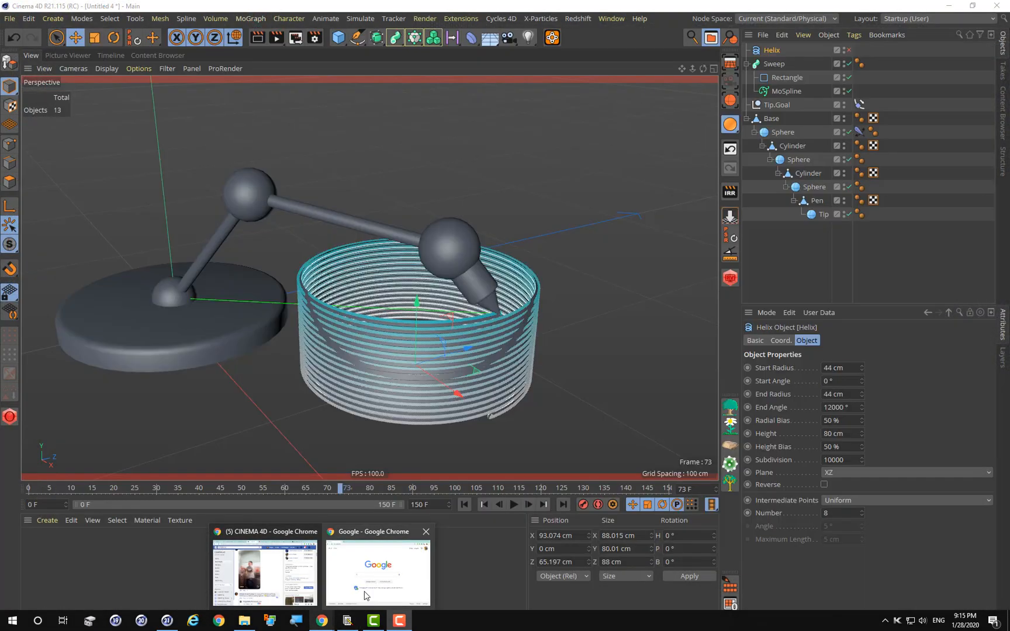
left_click(364, 590)
left_click(374, 317)
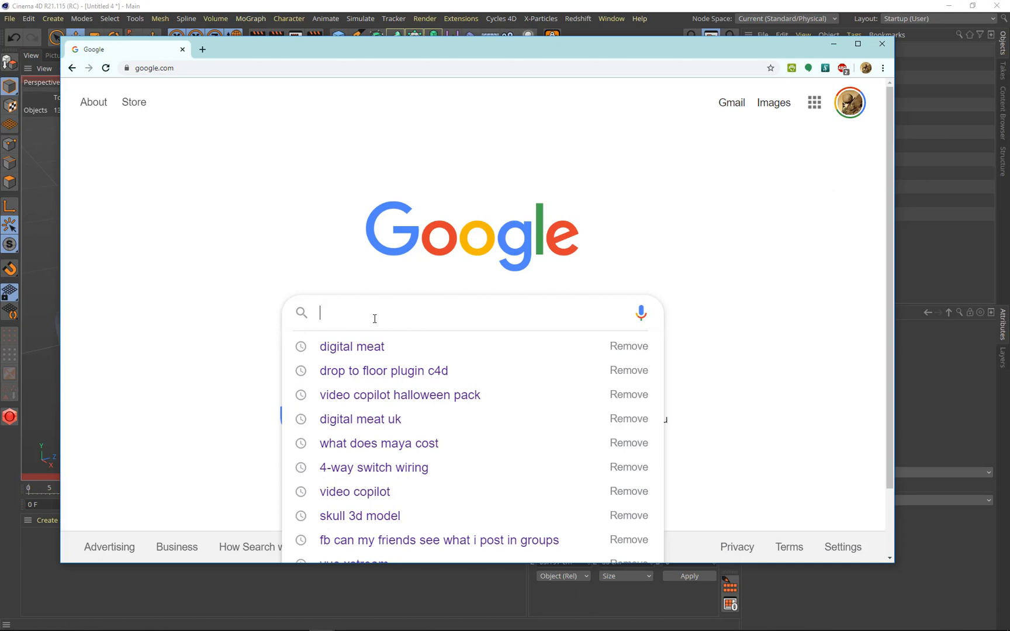
type("Video")
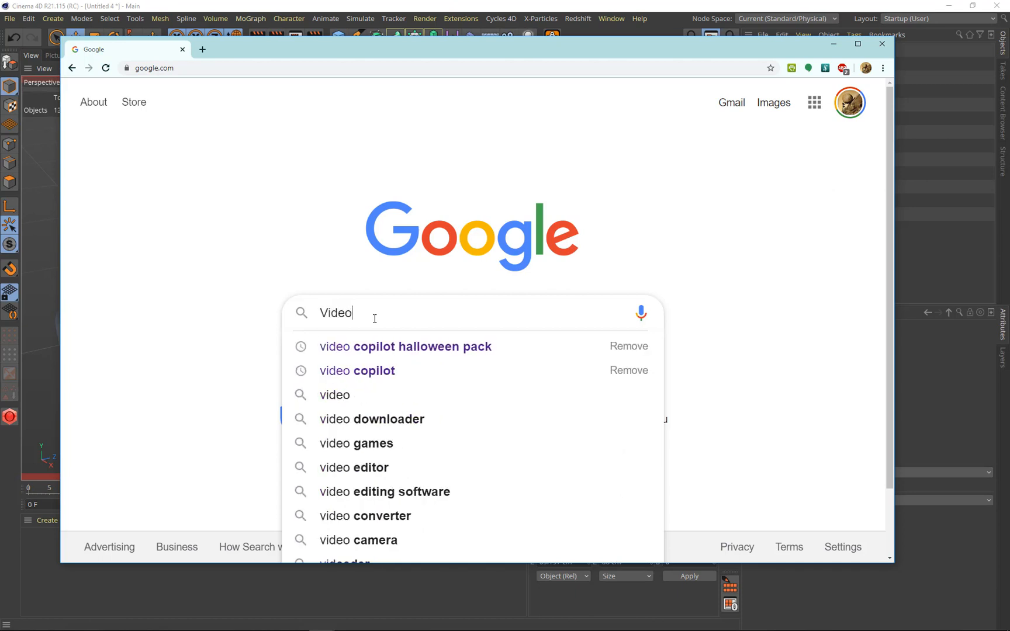
key("Down")
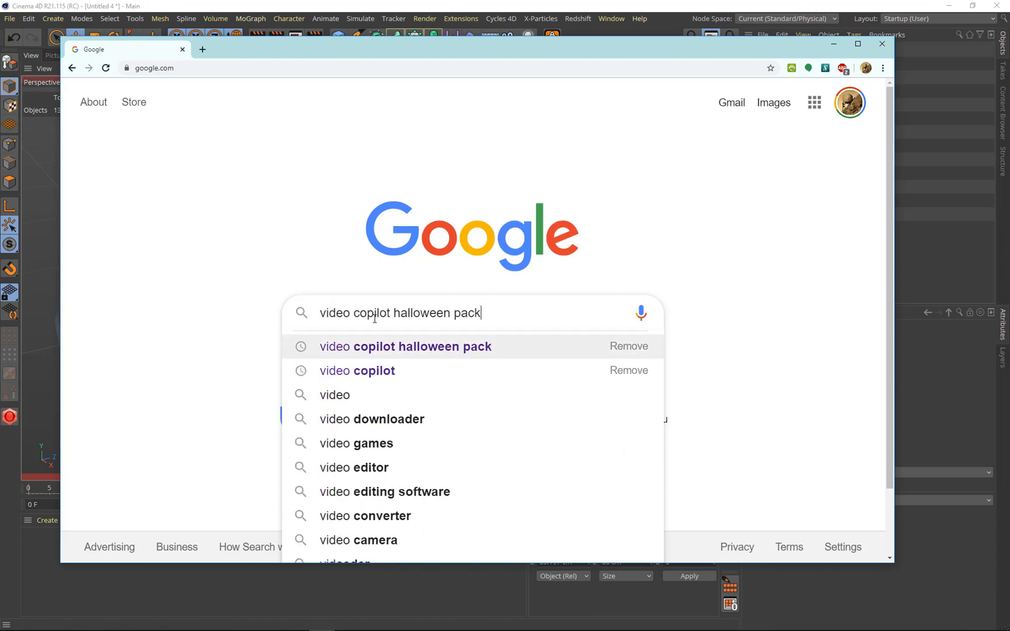
key("Return")
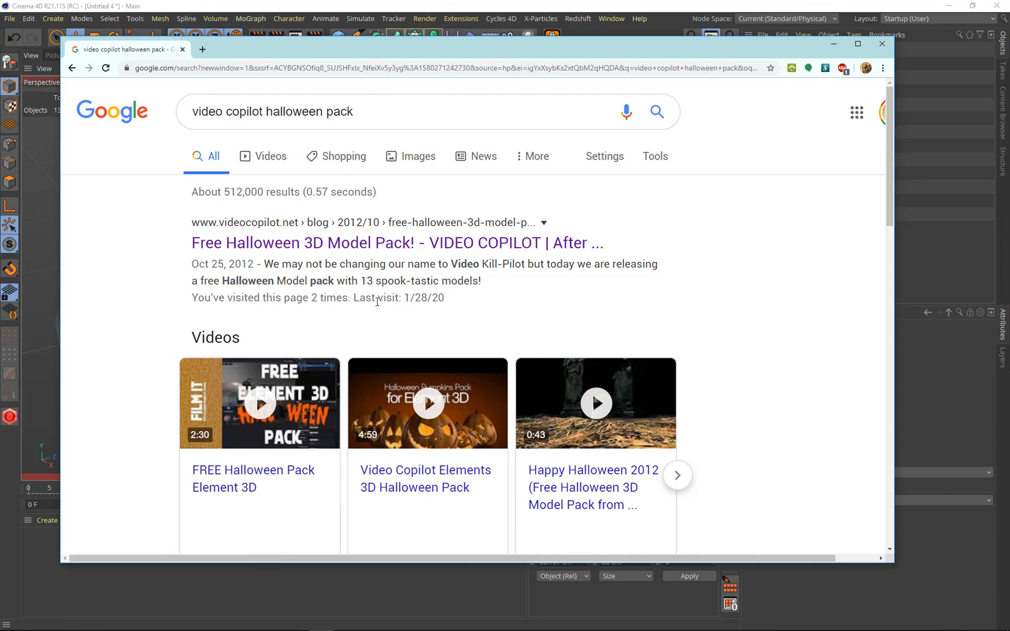
Open Video Copilot's Free Halloween 3D Model Pack post, review its models and download section, and close the browser
left_click(355, 244)
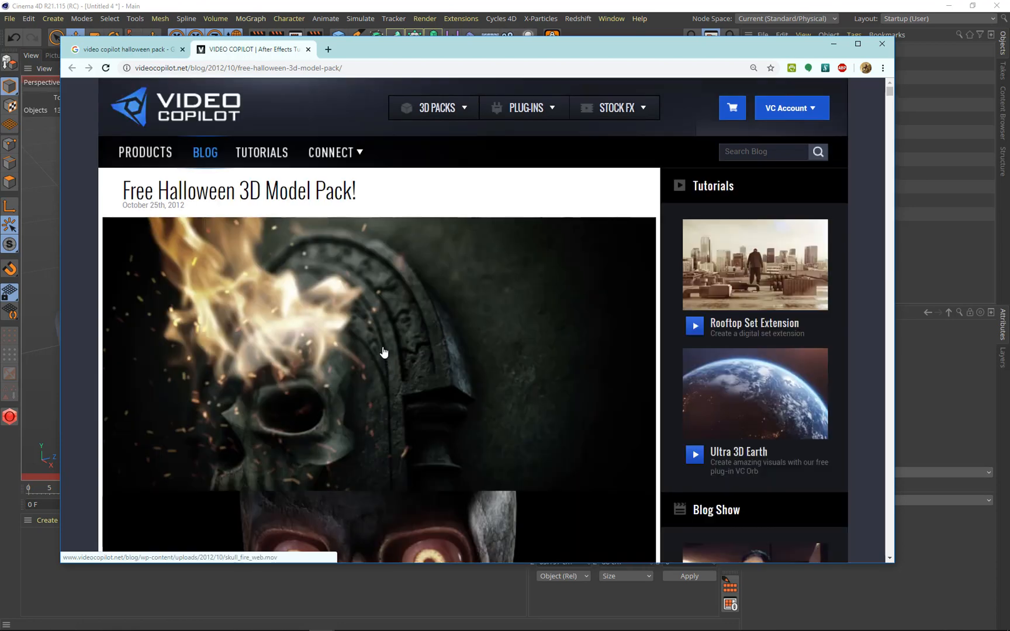
scroll(381, 352, "down", 6)
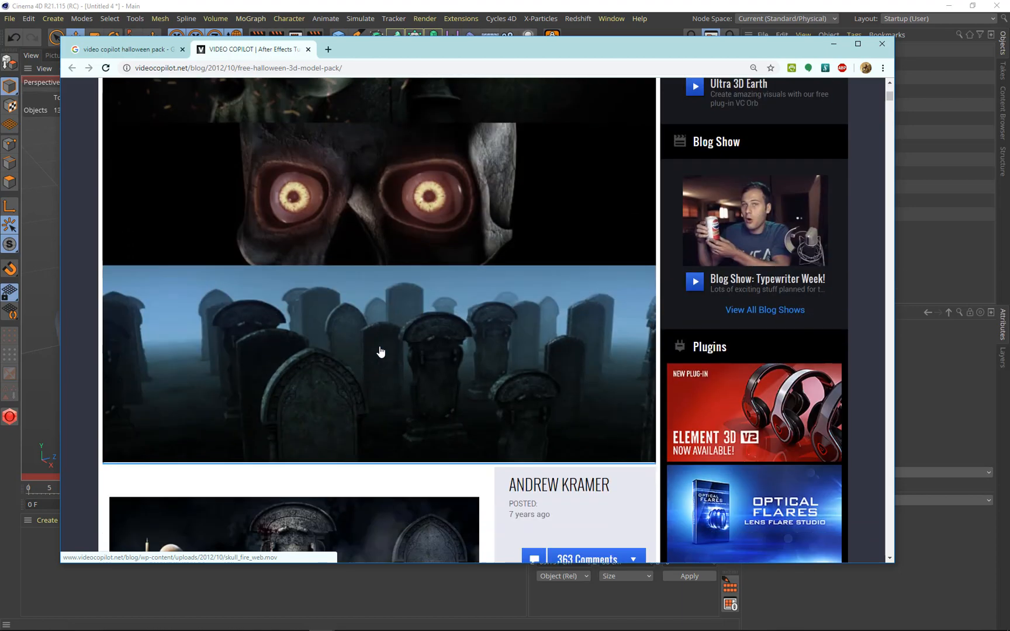
scroll(380, 351, "down", 8)
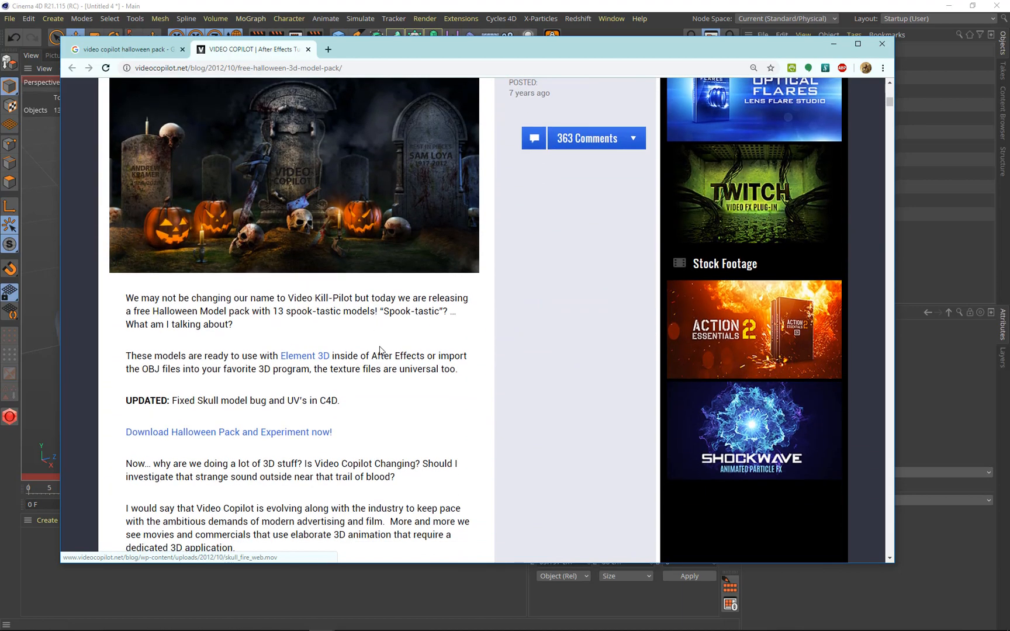
scroll(379, 347, "up", 4)
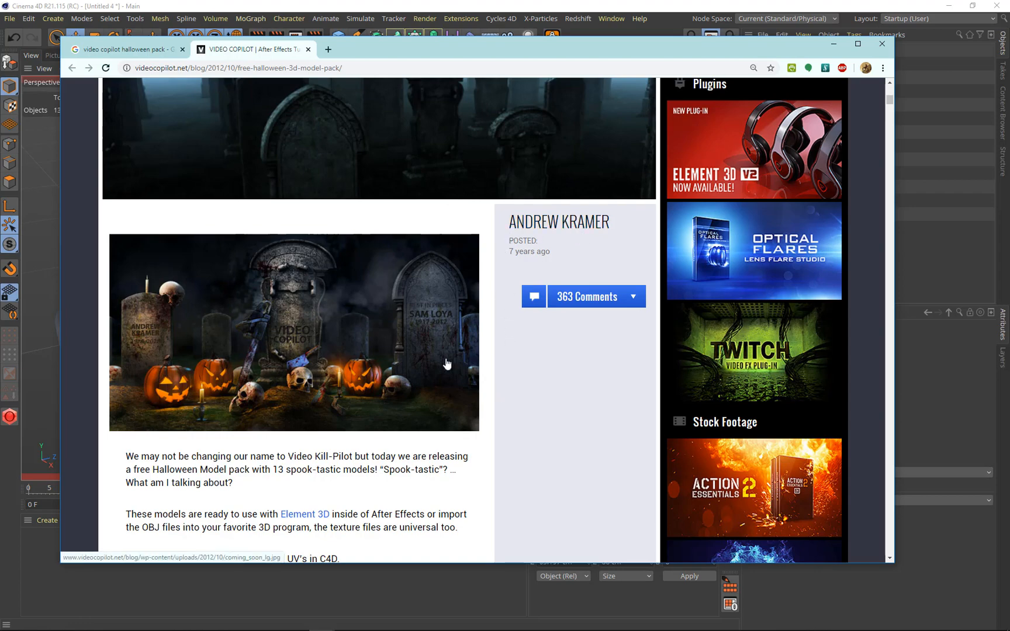
scroll(516, 434, "down", 2)
scroll(515, 434, "down", 2)
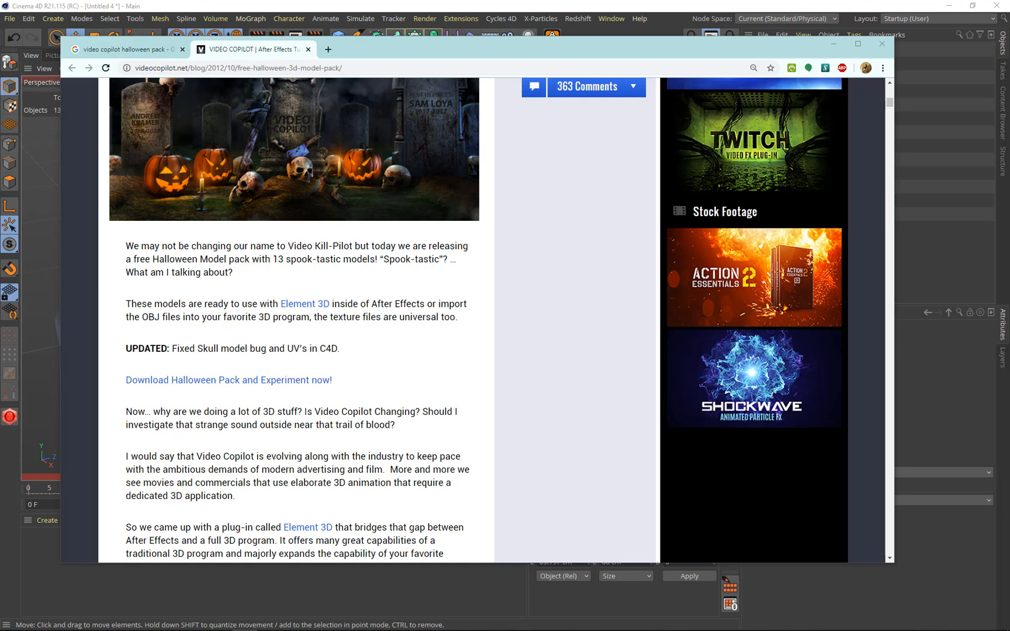
left_click(882, 44)
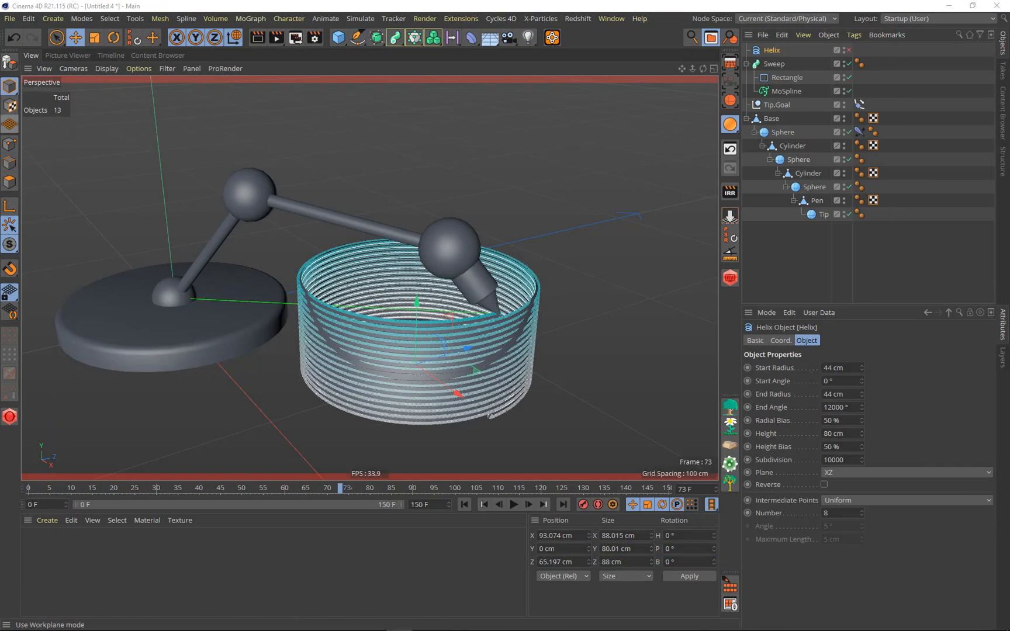
Import Skull.obj from the Halloween_Pack folder using the default OBJ import settings
left_click_drag(0, 130, 553, 75)
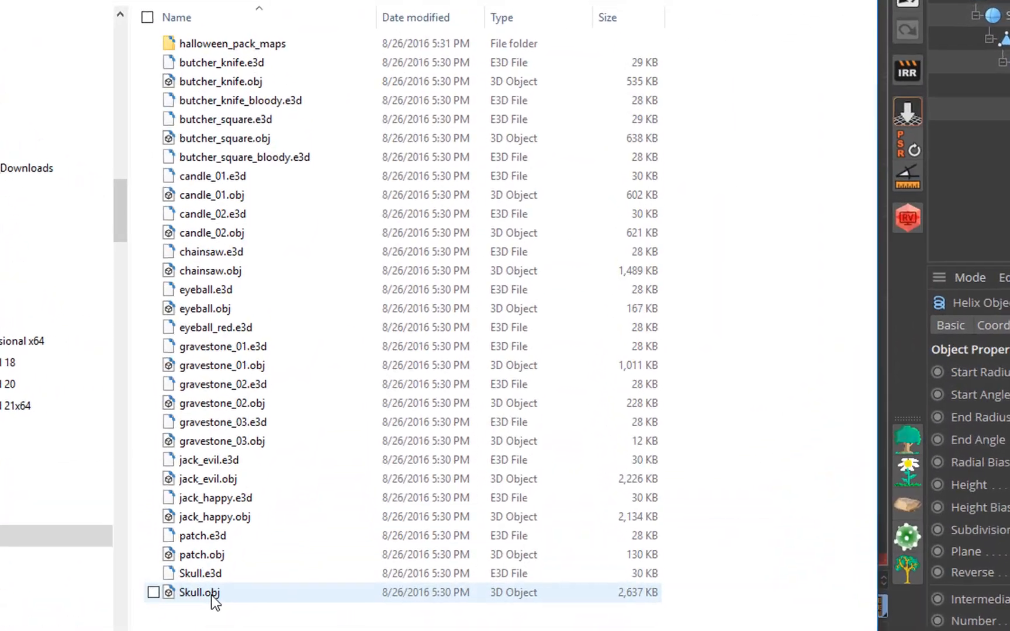
left_click(323, 496)
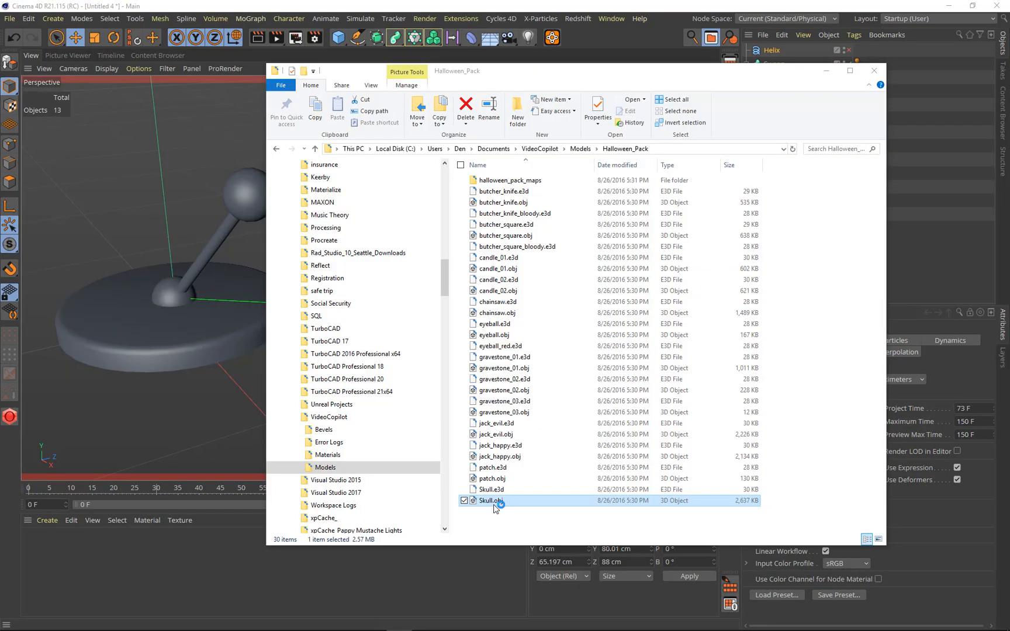
left_click_drag(493, 506, 172, 288)
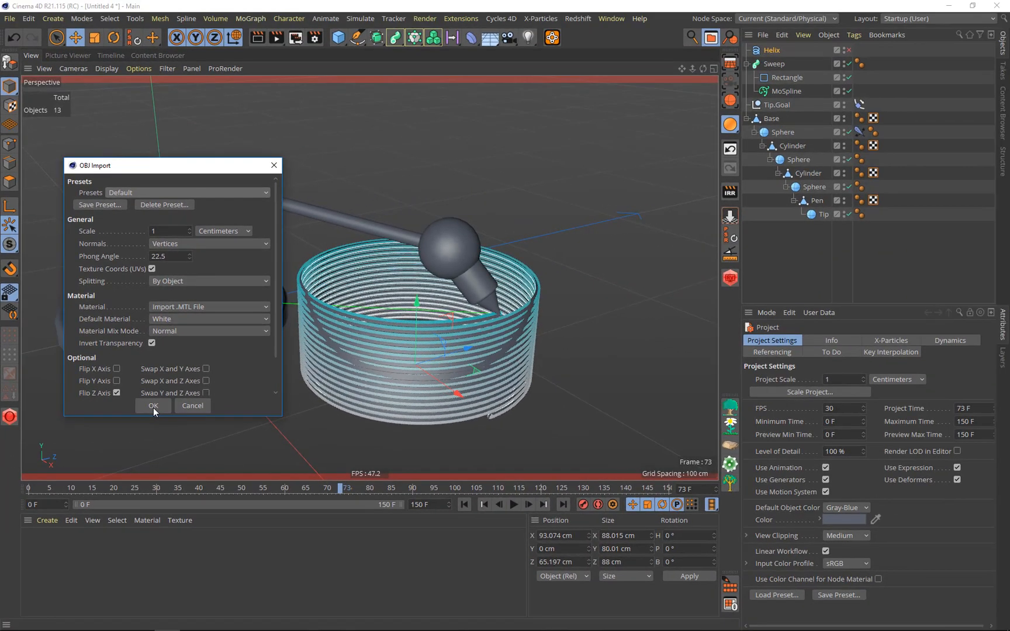
left_click(153, 405)
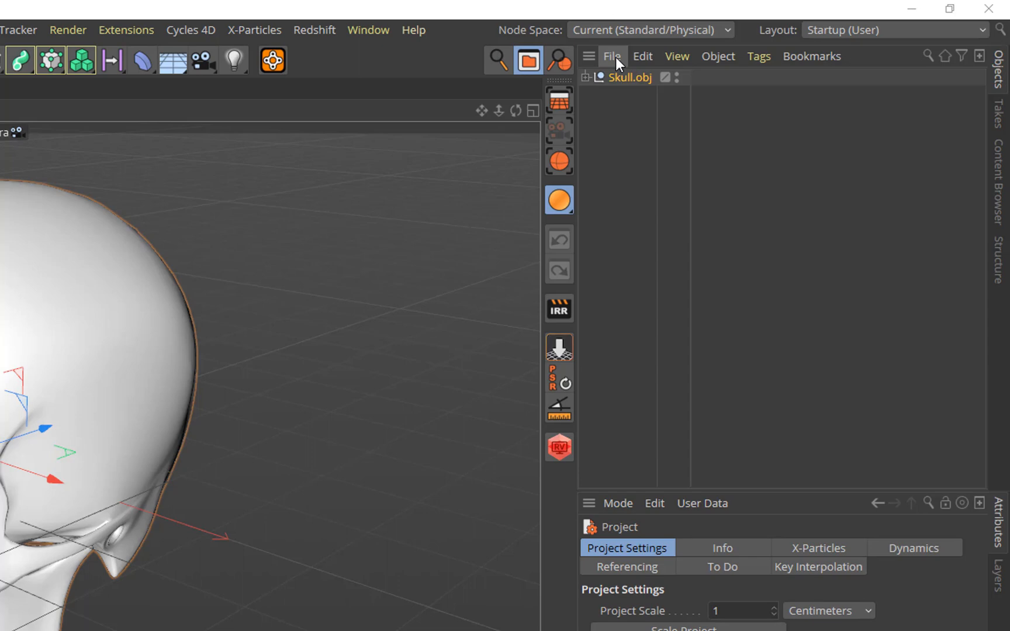
Switch to the open Untitled 4 project containing the robotic arm
left_click(614, 56)
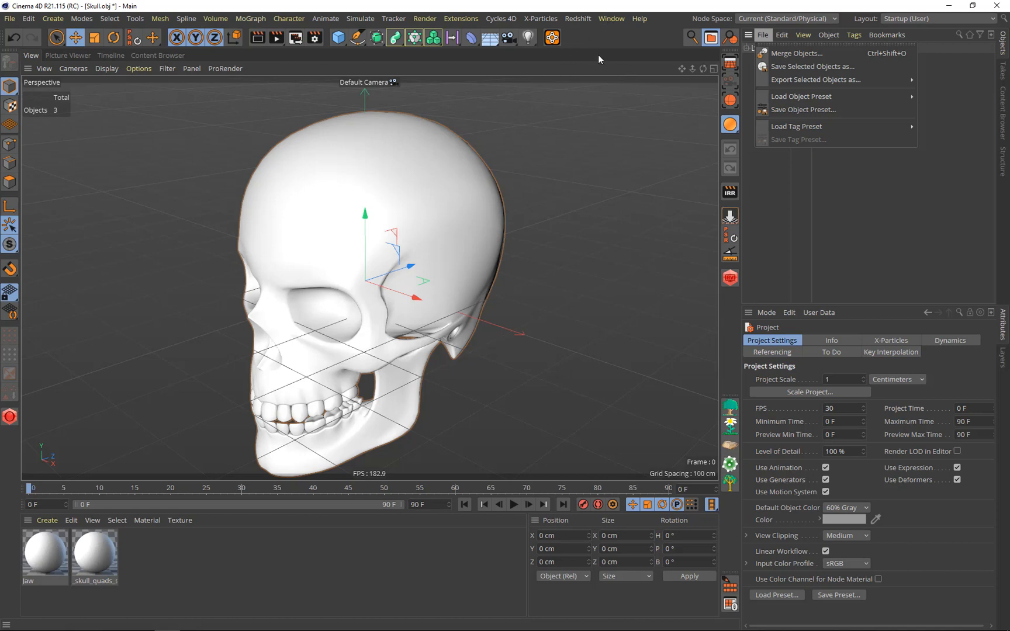
left_click(607, 20)
left_click(609, 19)
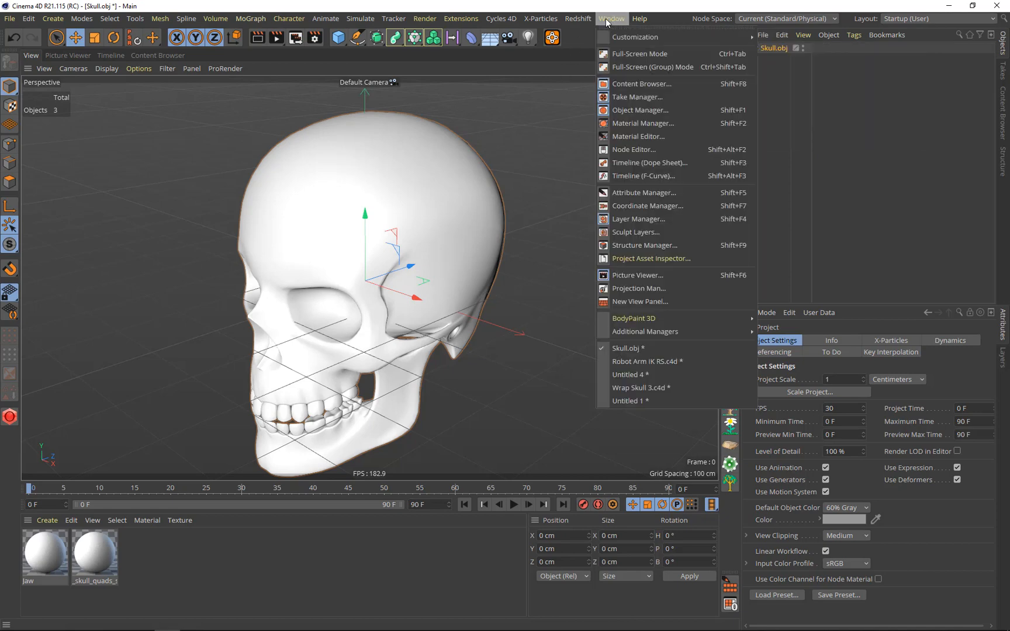
left_click(623, 374)
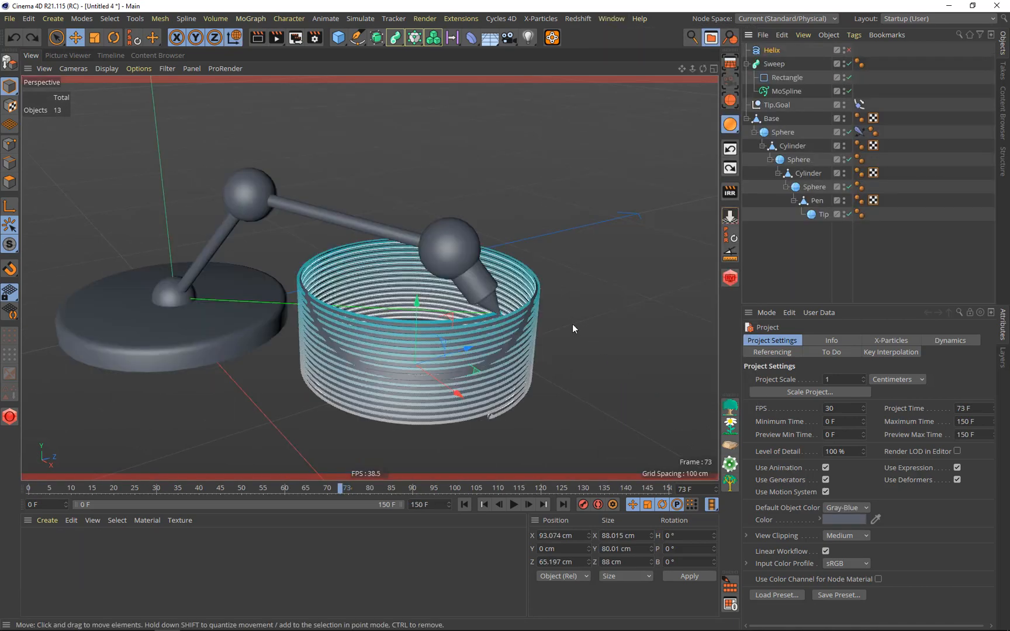
Add the skull preset from the Content Browser's User Objects folder to the arm scene and return to the 3D view
left_click(153, 56)
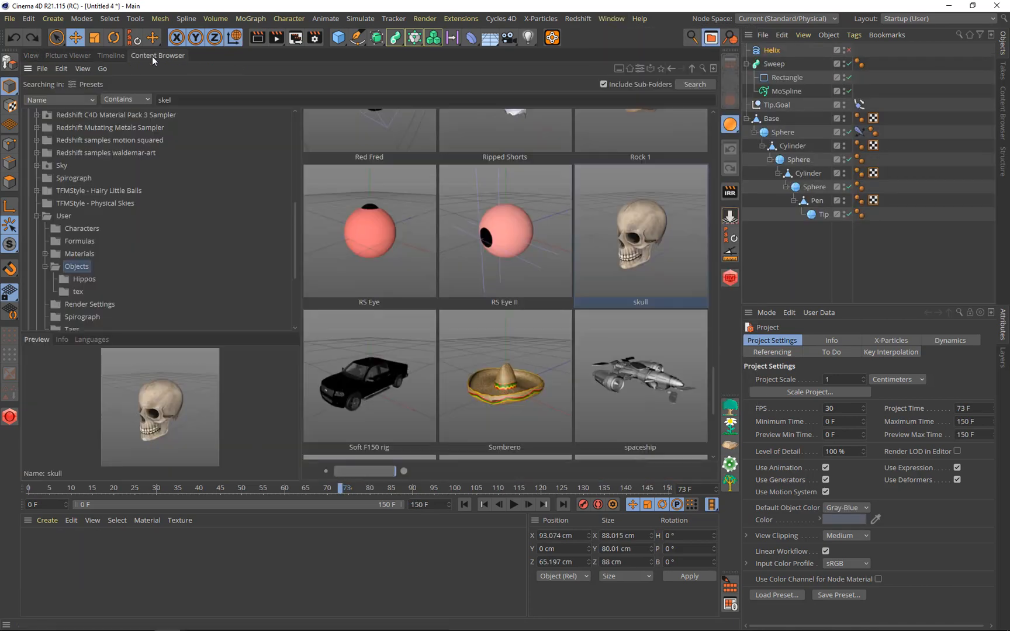
double_click(646, 236)
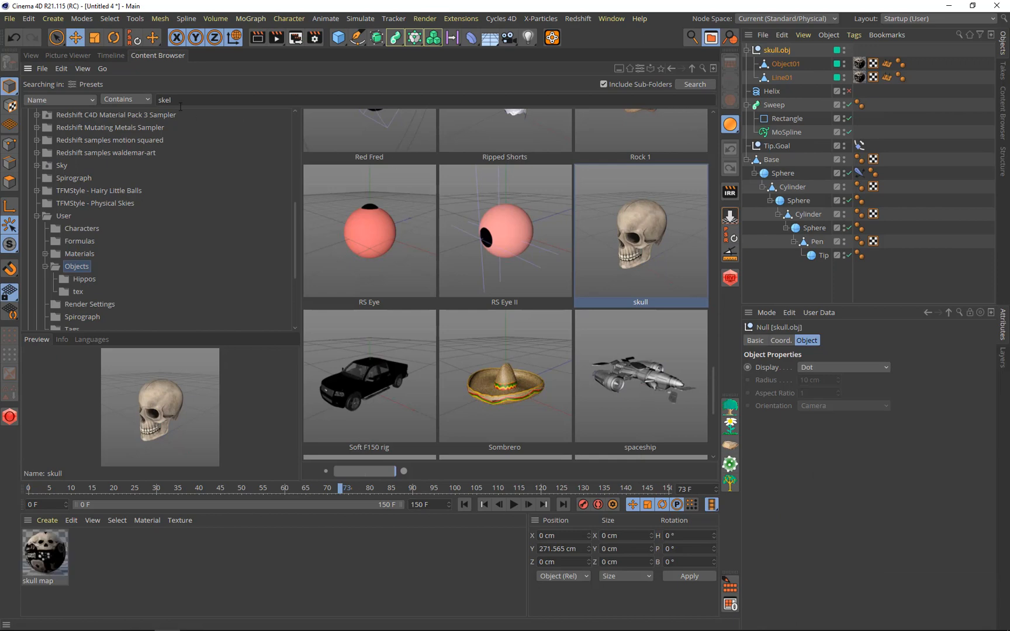
left_click(30, 55)
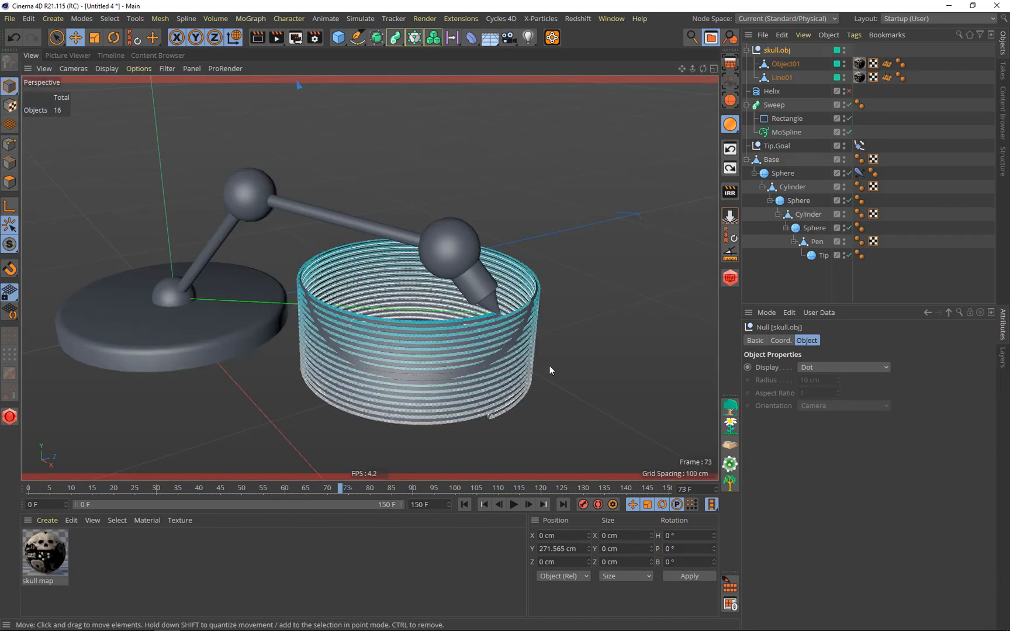
scroll(549, 370, "down", 10)
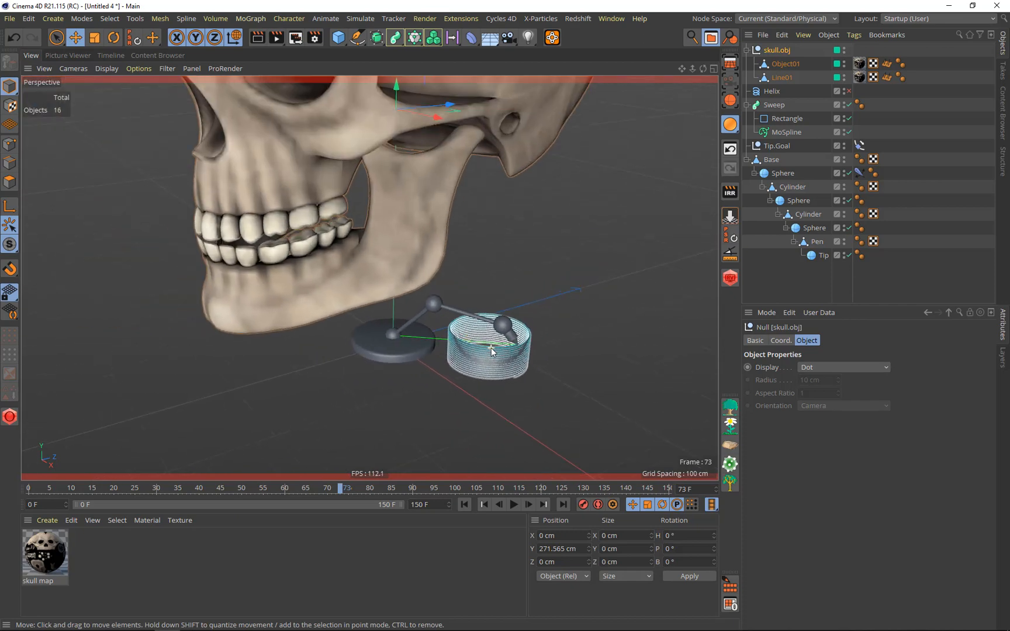
scroll(490, 347, "down", 10)
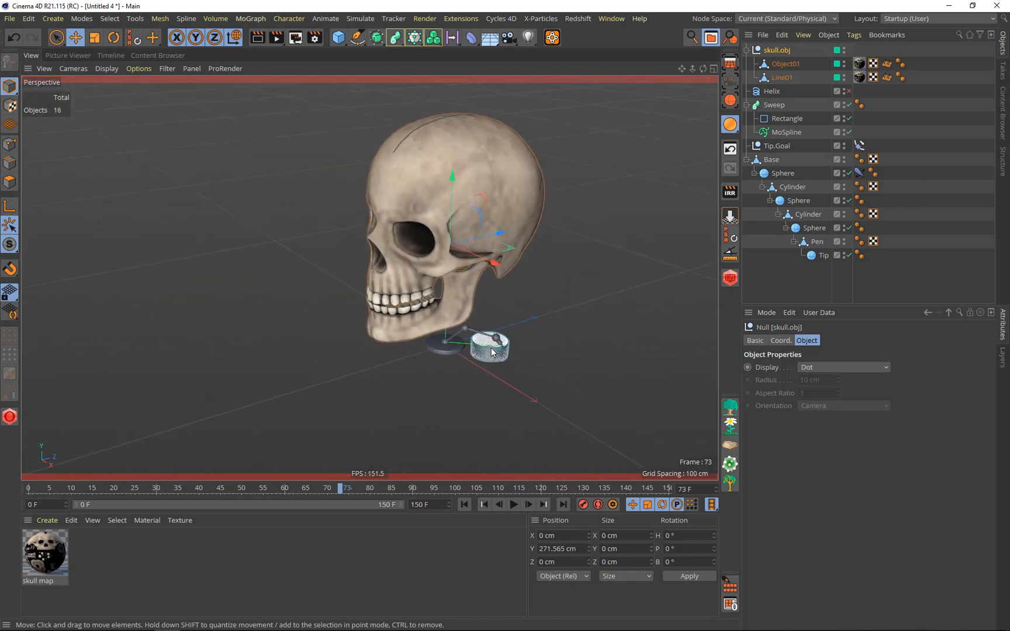
scroll(491, 348, "up", 2)
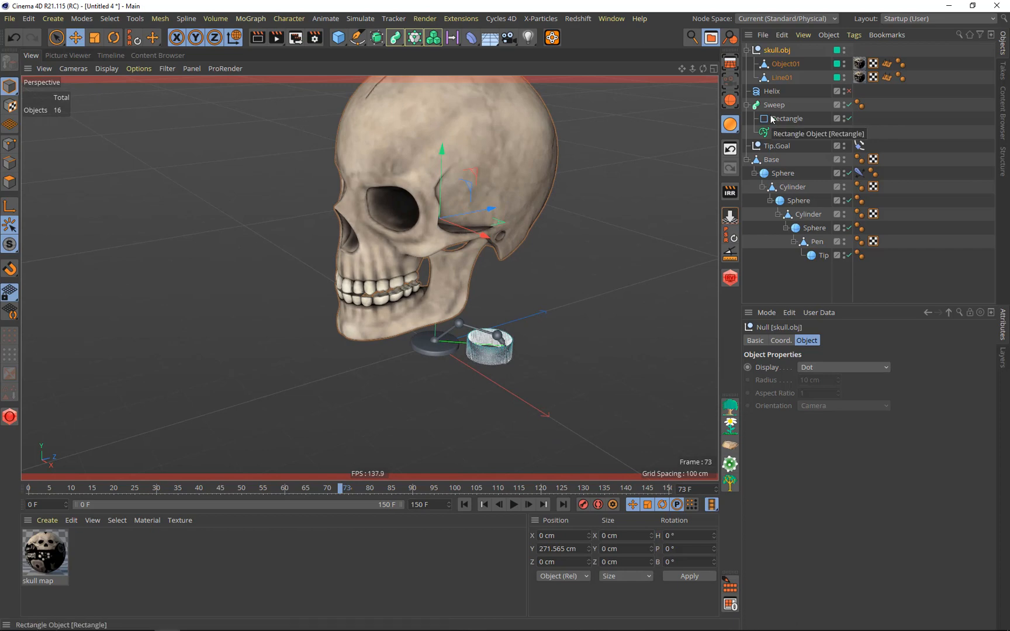
Scale the Base and its arm hierarchy up to about 814 cm wide and move it along X to about -878 cm
left_click(770, 160)
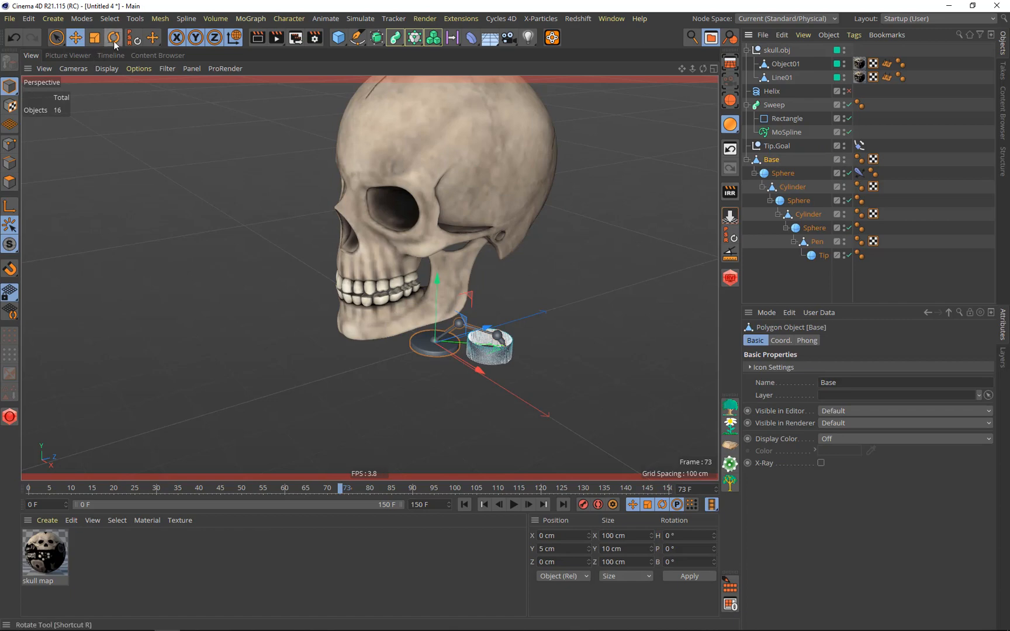
left_click(94, 38)
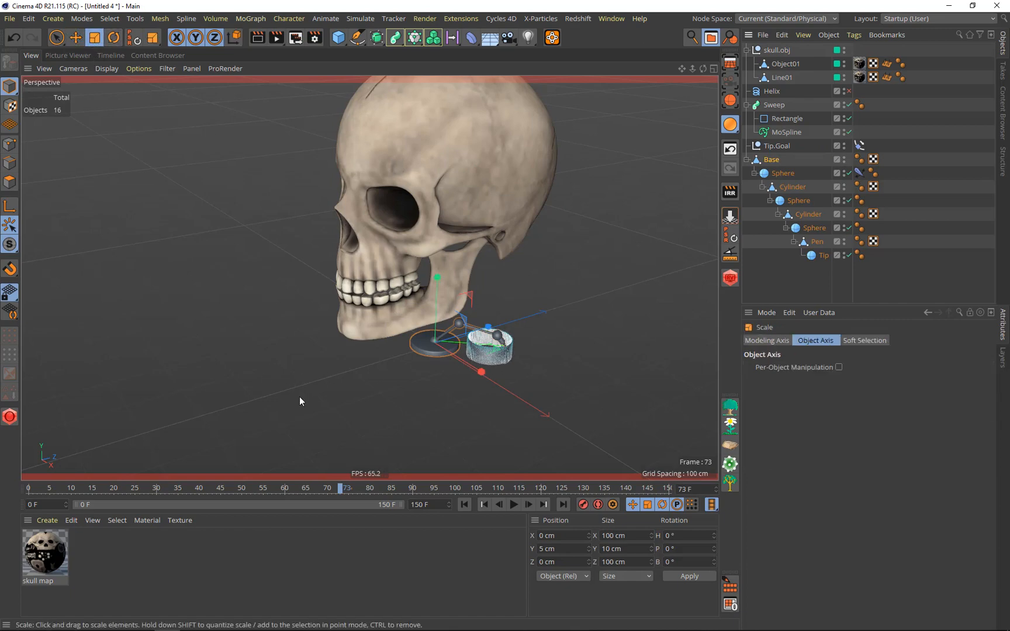
left_click_drag(363, 403, 923, 446)
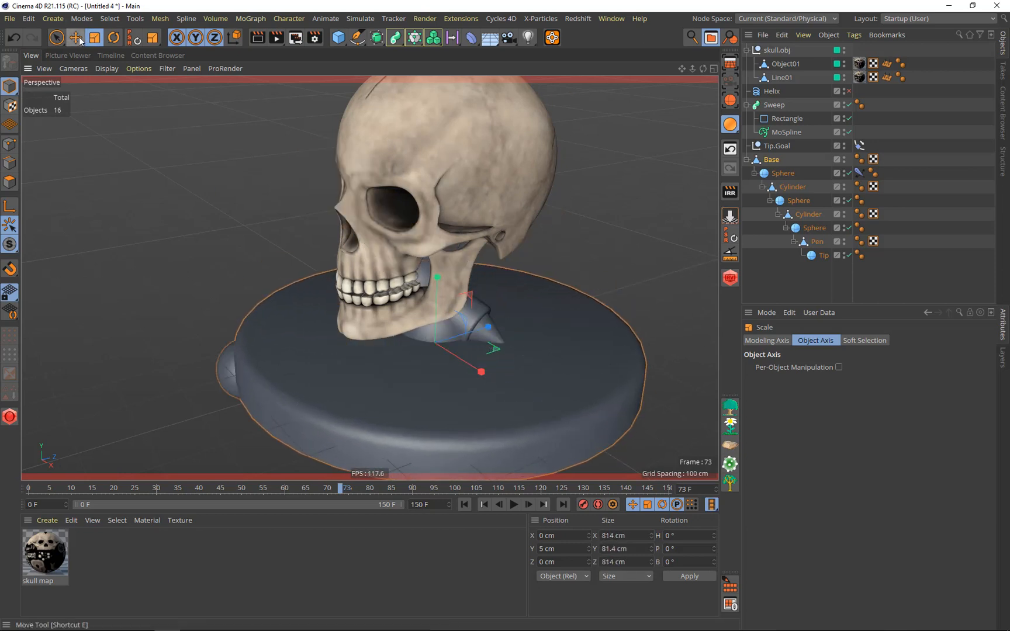
left_click(80, 40)
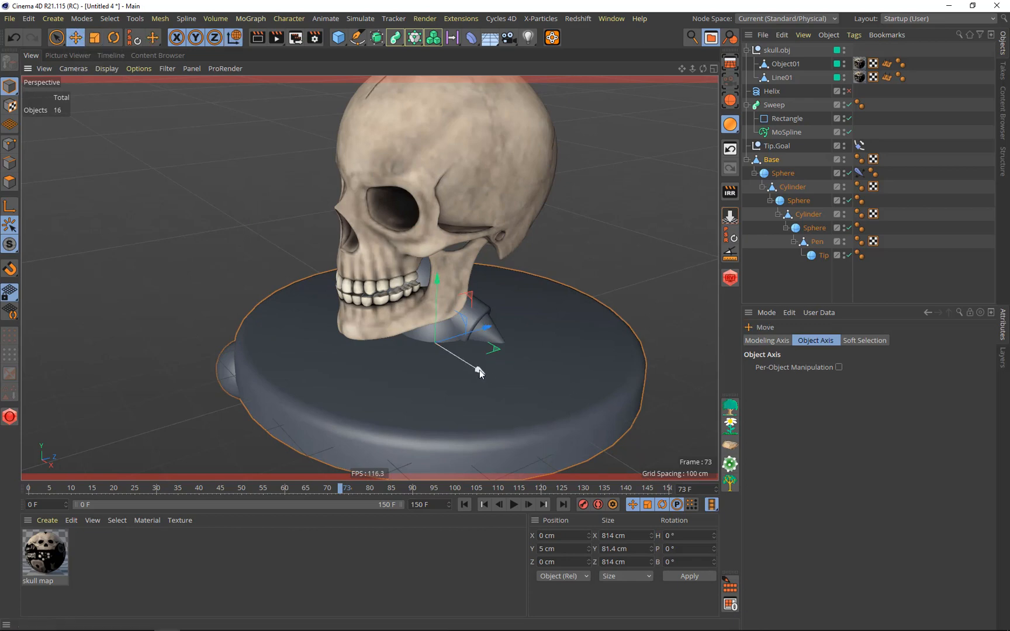
left_click_drag(474, 370, 265, 284)
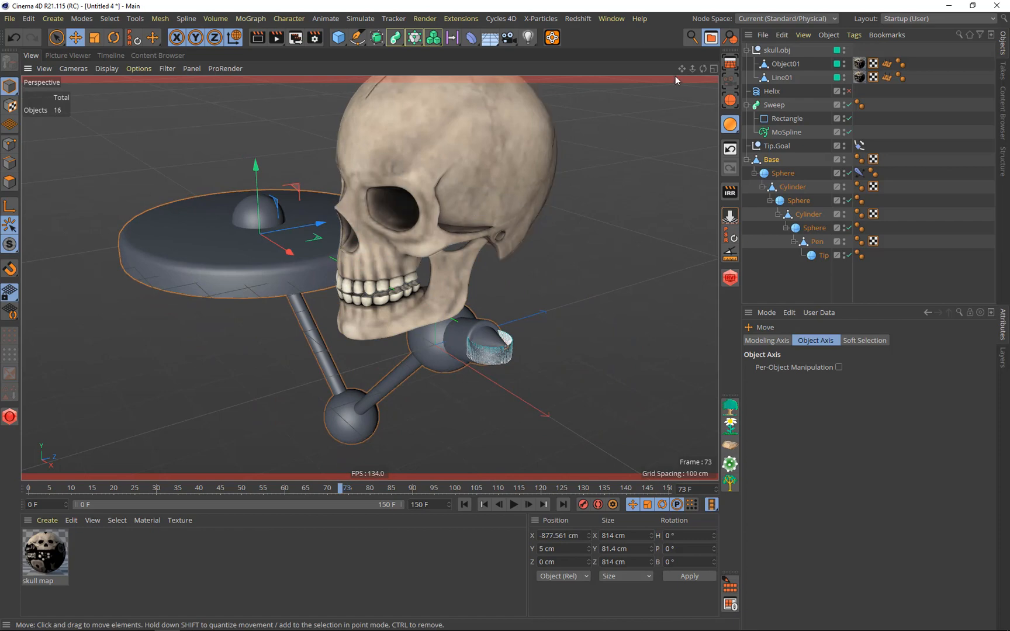
Scale the Base hierarchy down to about 529 cm wide and move it closer to the skull, at about X -552 cm
left_click_drag(706, 68, 830, 68)
scroll(356, 346, "down", 4)
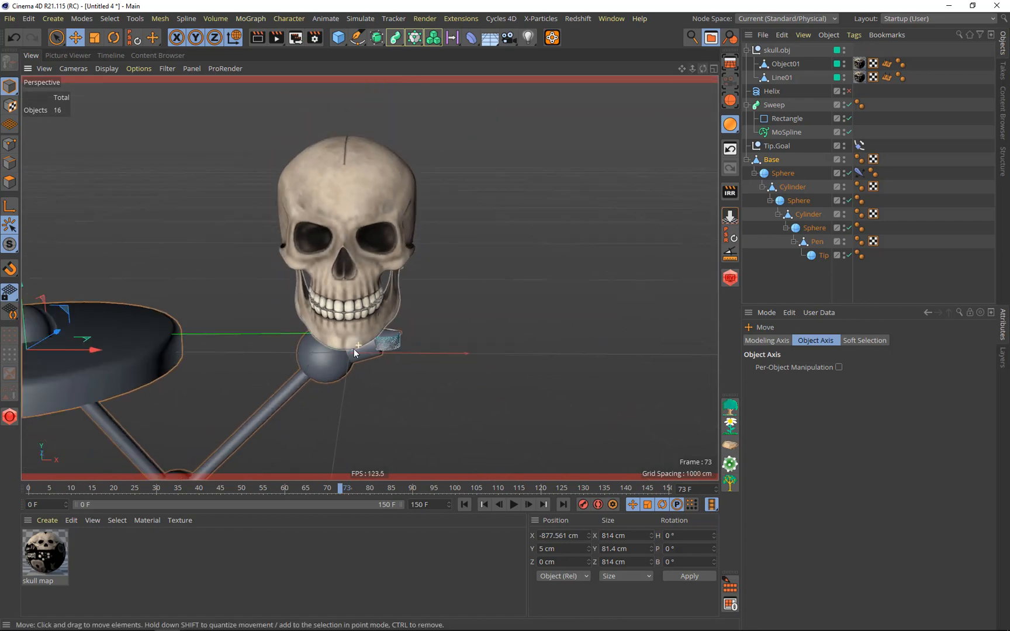
scroll(157, 367, "down", 2)
left_click(132, 384)
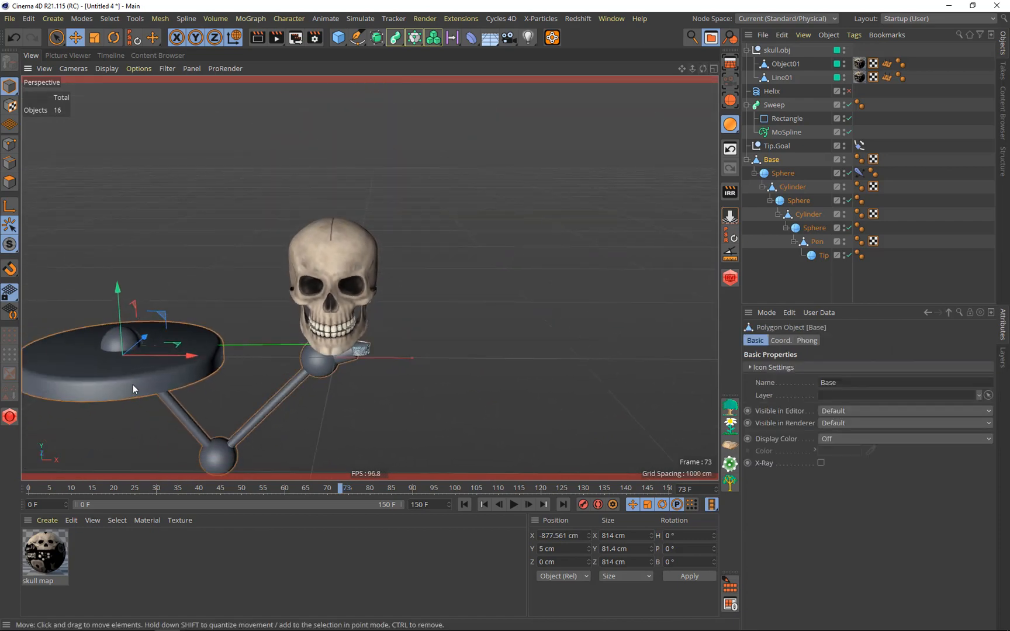
left_click(399, 447)
left_click(109, 391)
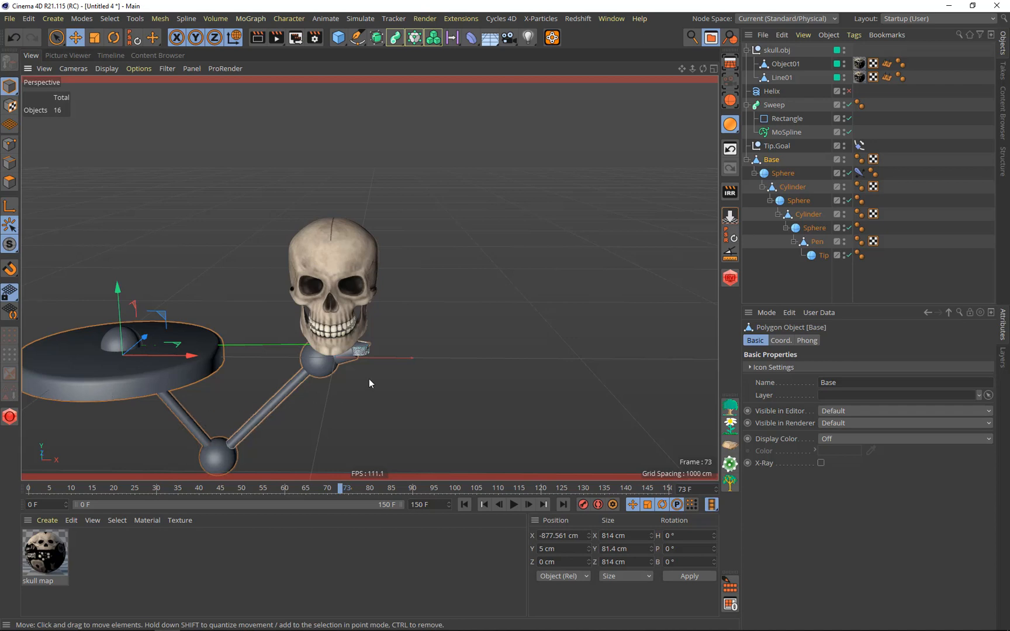
left_click(94, 38)
left_click_drag(465, 387, 296, 404)
left_click(76, 38)
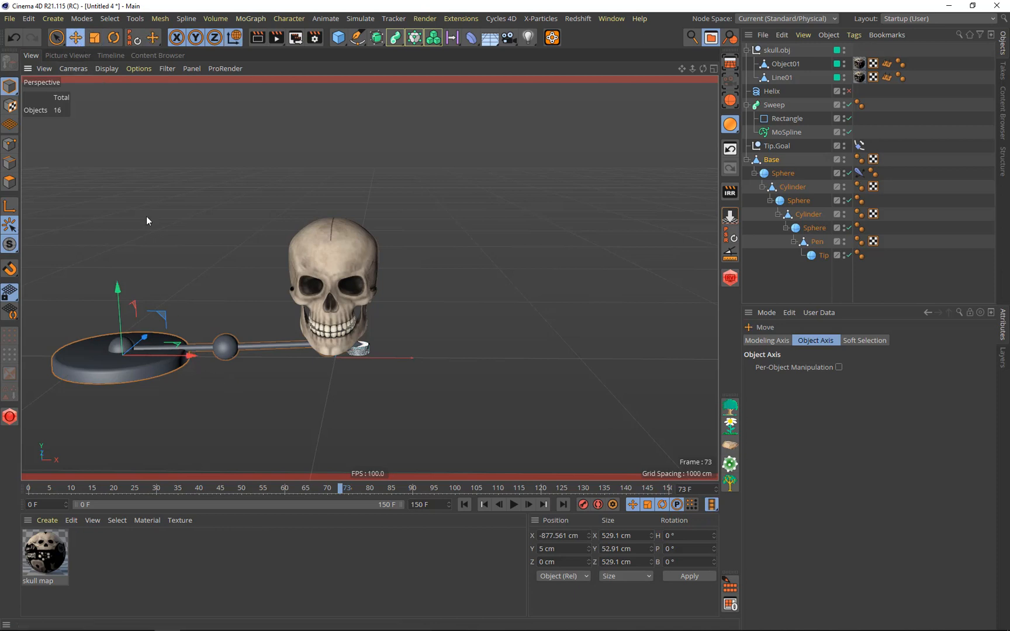
left_click_drag(191, 356, 270, 359)
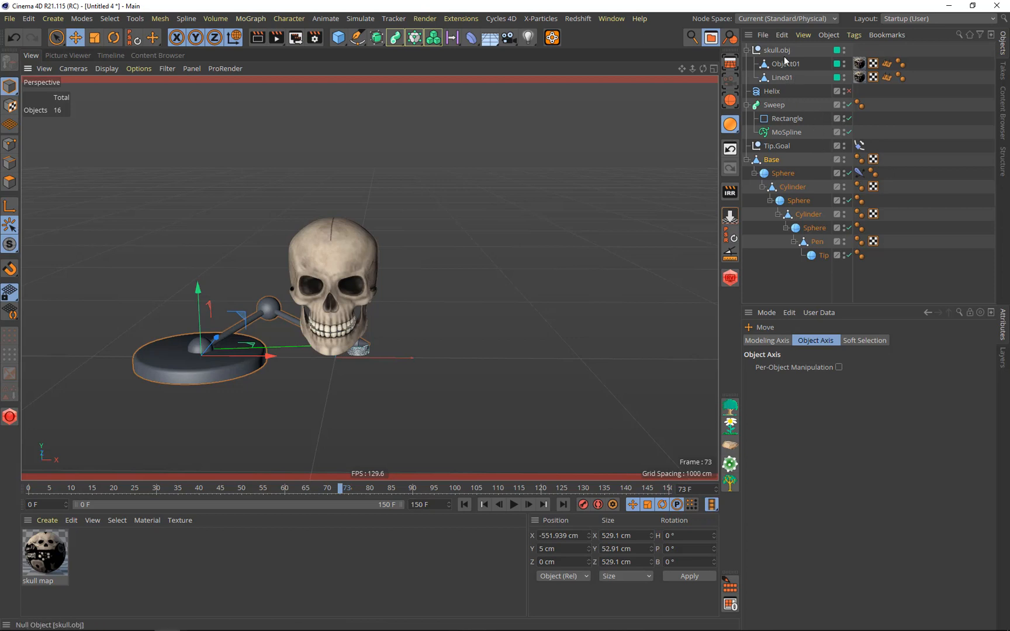
Show the four-view layout with skull.obj framed in every view, and disable the Sweep, Rectangle and MoSpline objects
left_click(775, 91)
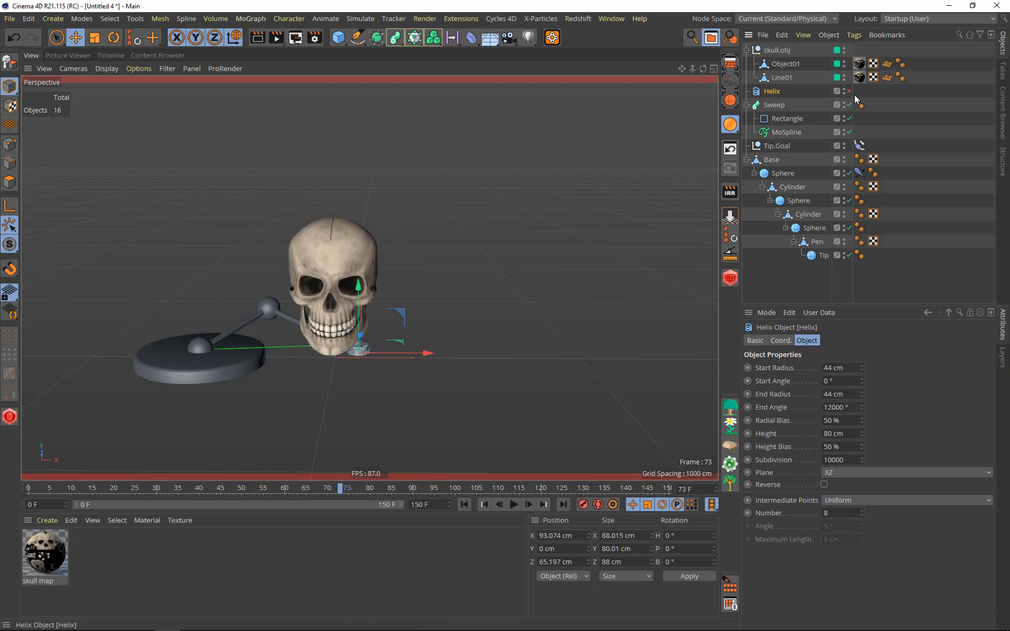
left_click(779, 50)
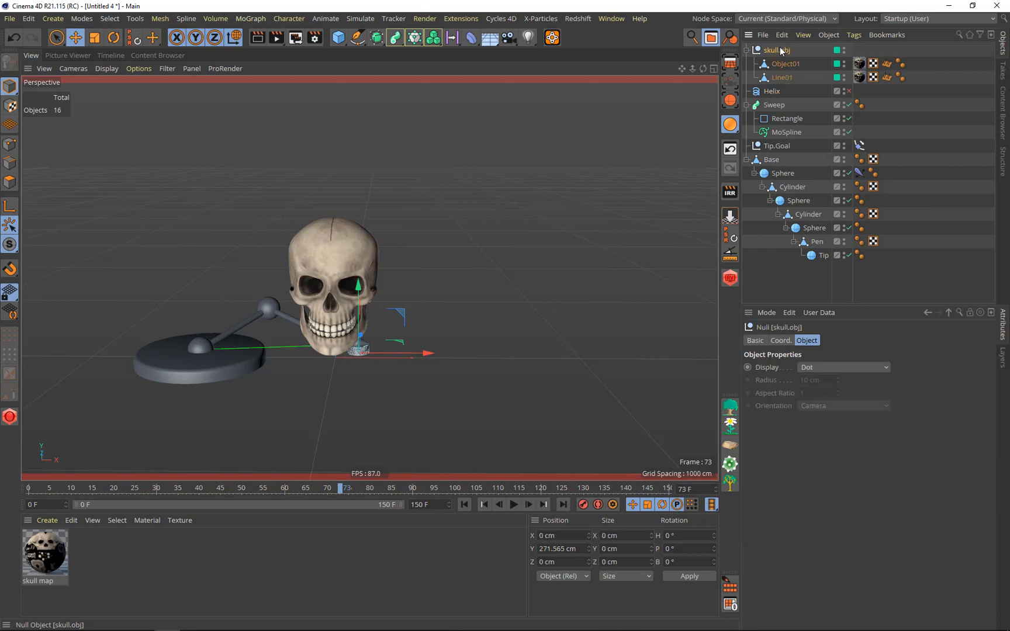
left_click(714, 68)
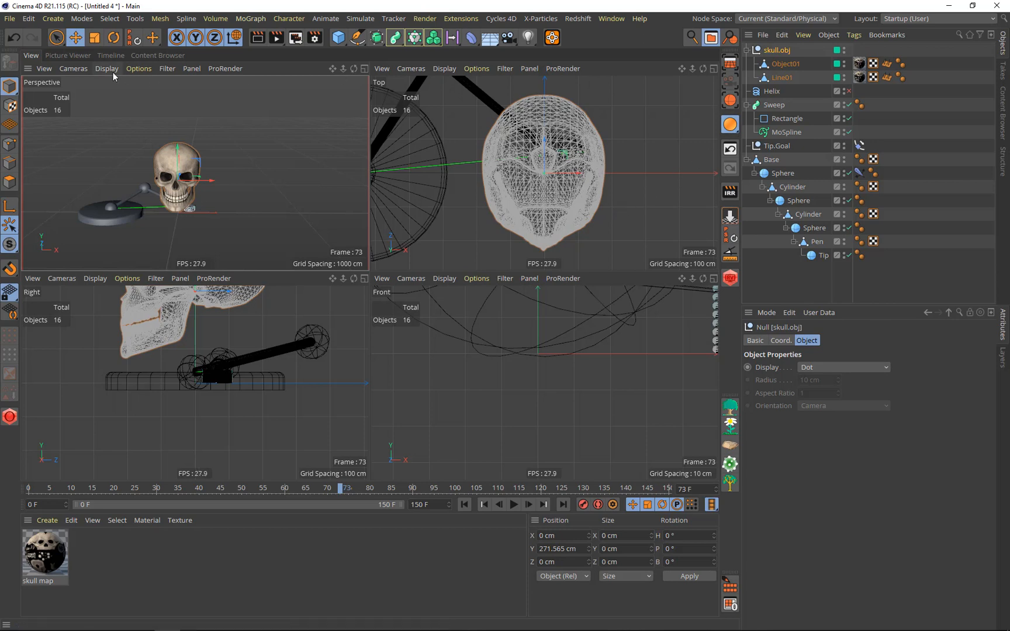
left_click(729, 102)
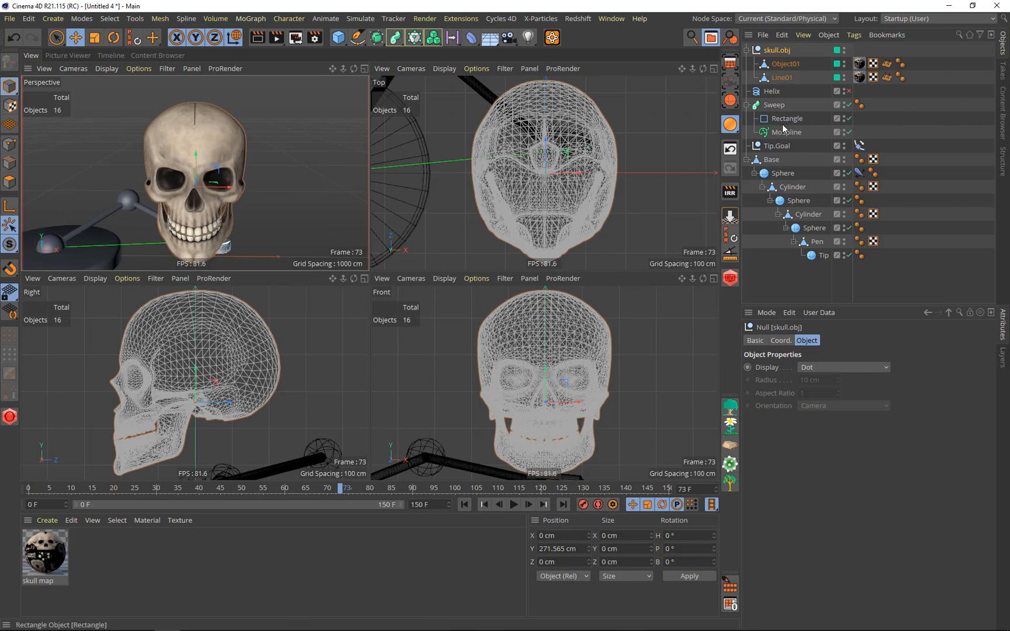
left_click(848, 105)
left_click(847, 118)
left_click(848, 132)
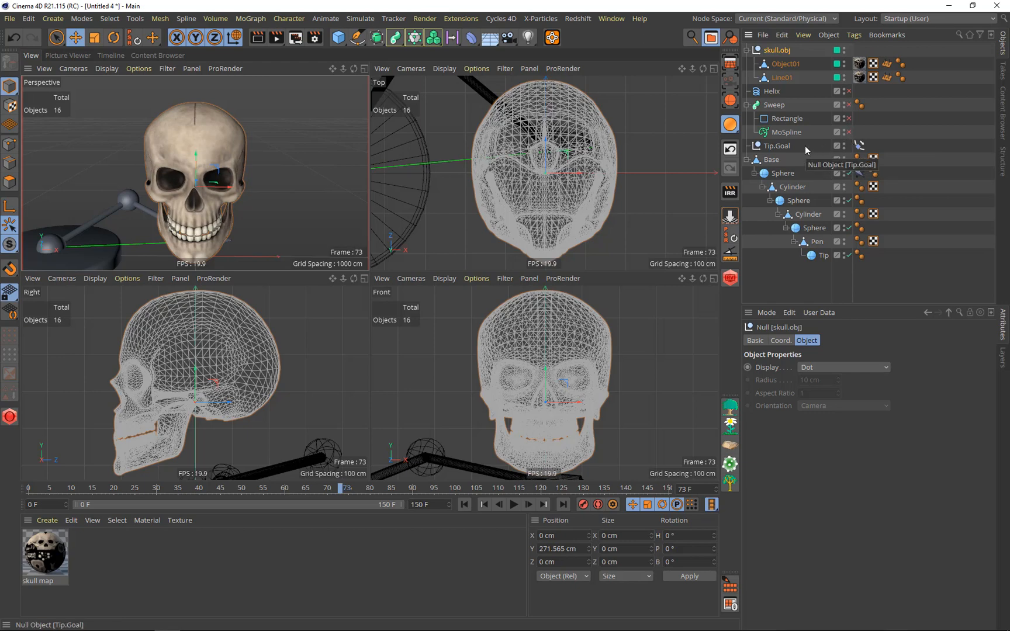
Set the Helix's start radius and end radius to 400 cm
left_click(772, 91)
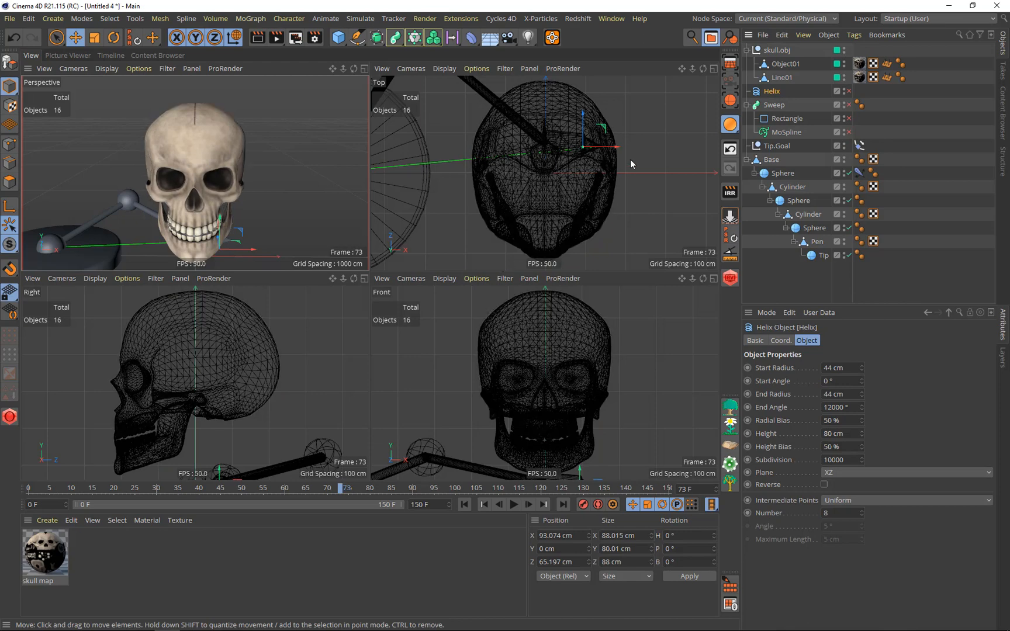
double_click(854, 367)
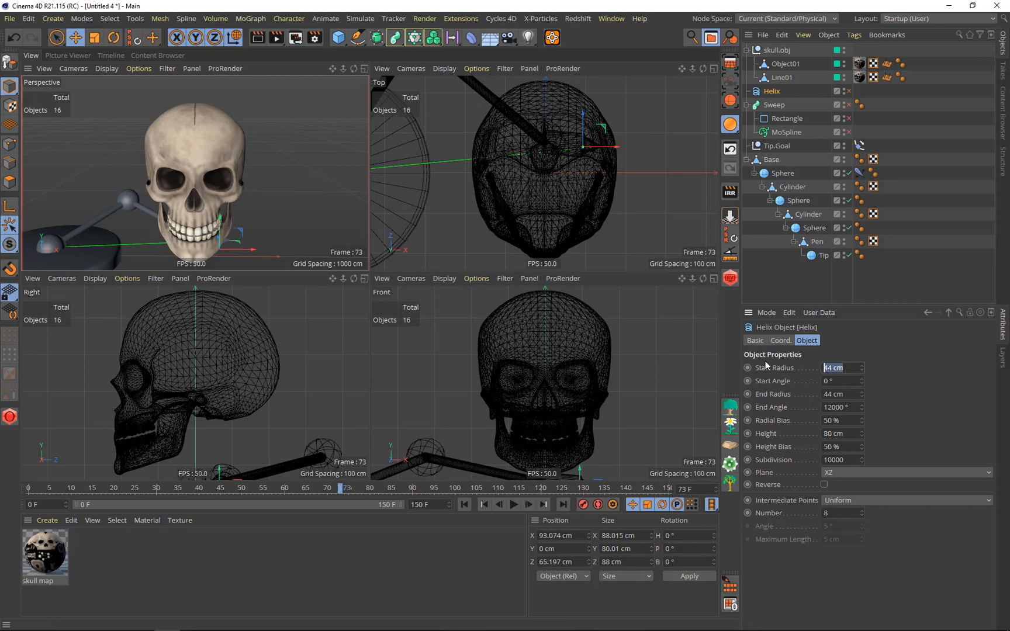
type("400")
key("Return")
double_click(852, 394)
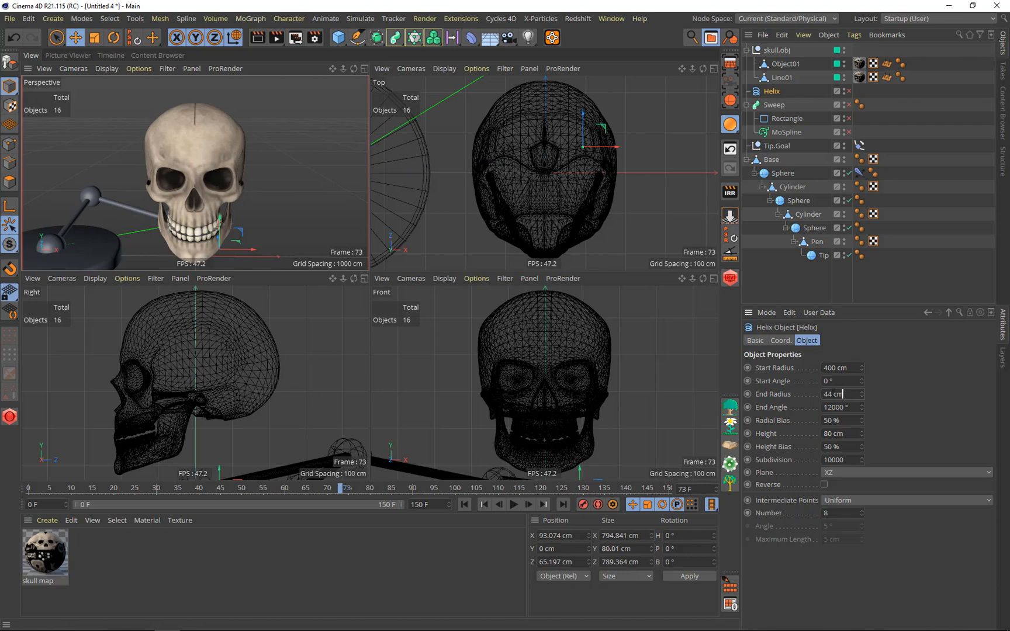
type("400")
key("Return")
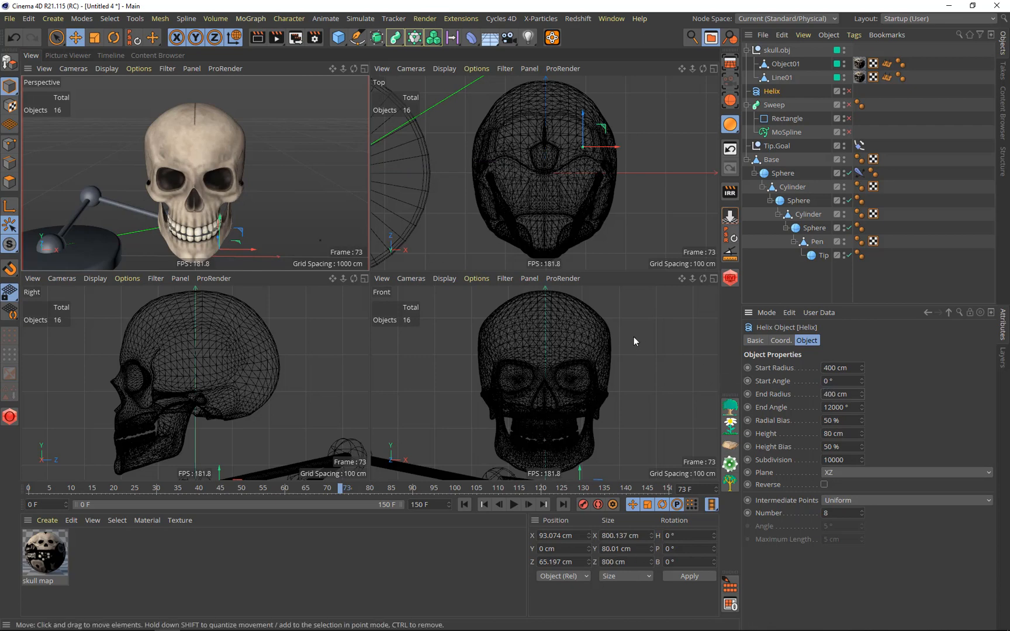
Enable the Helix object and set its start radius and end radius to 250 cm
scroll(623, 333, "down", 5)
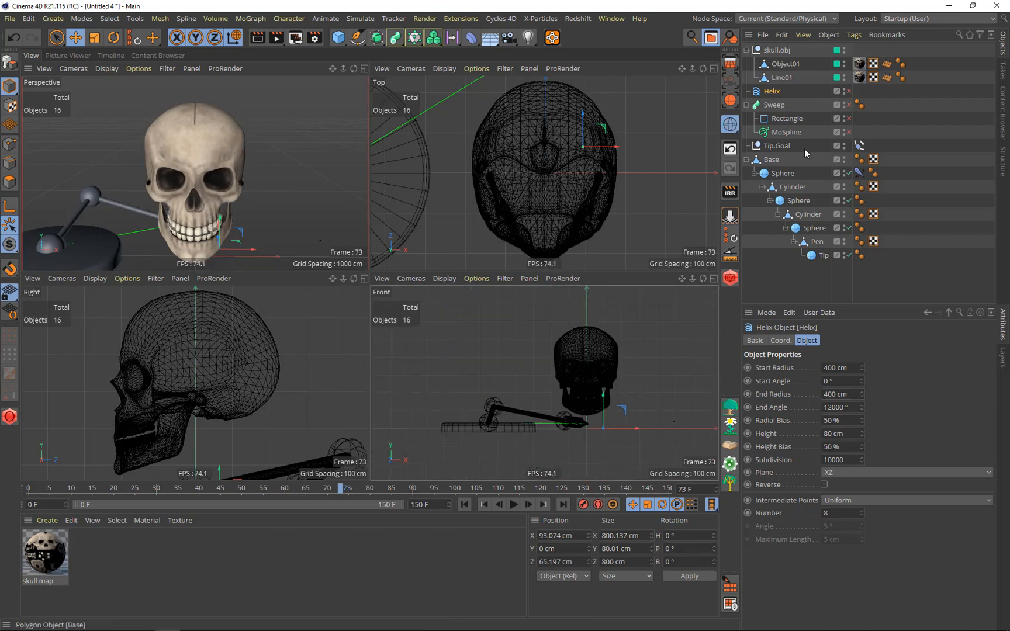
left_click(848, 92)
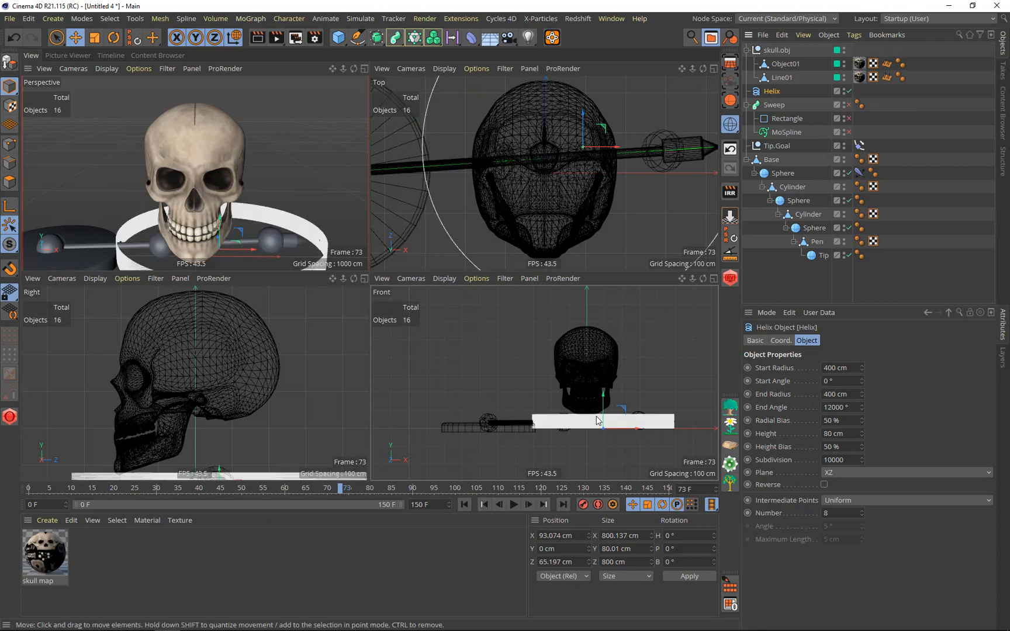
scroll(609, 227, "down", 3)
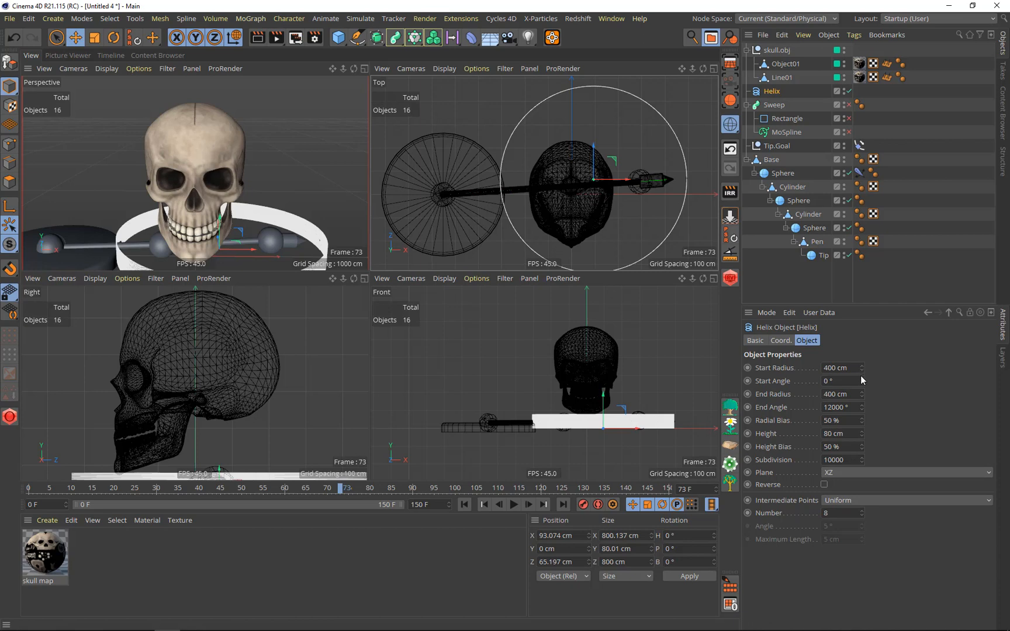
left_click_drag(860, 367, 860, 365)
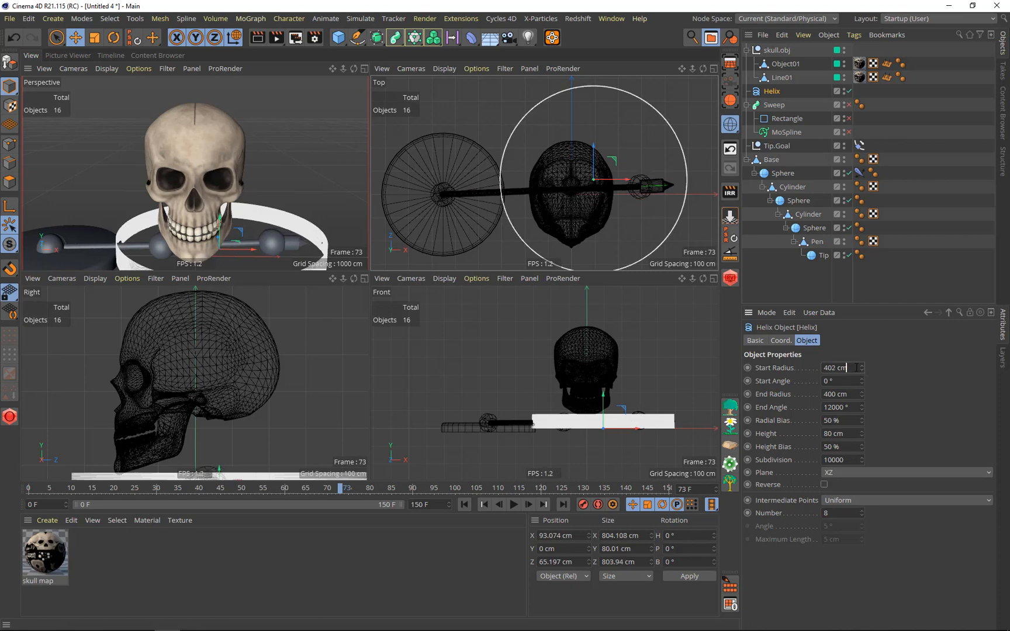
type("250")
key("Return")
left_click(857, 394)
type("2")
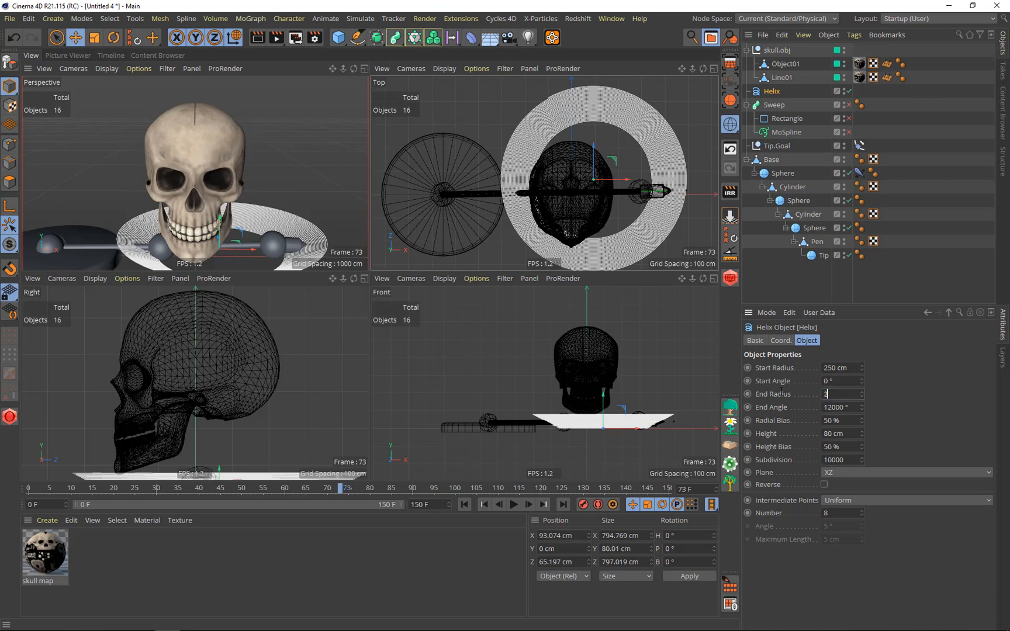
type("50")
key("Return")
Move skull.obj in the Top view to about X 99 cm, Z 59 cm, centring it inside the Helix
left_click(778, 52)
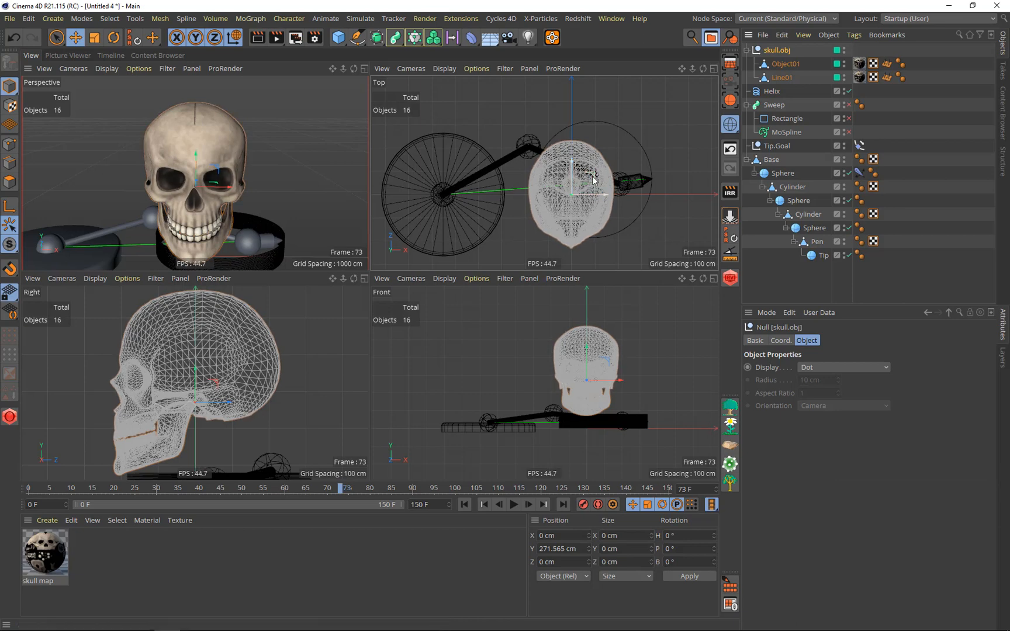
left_click_drag(594, 176, 617, 166)
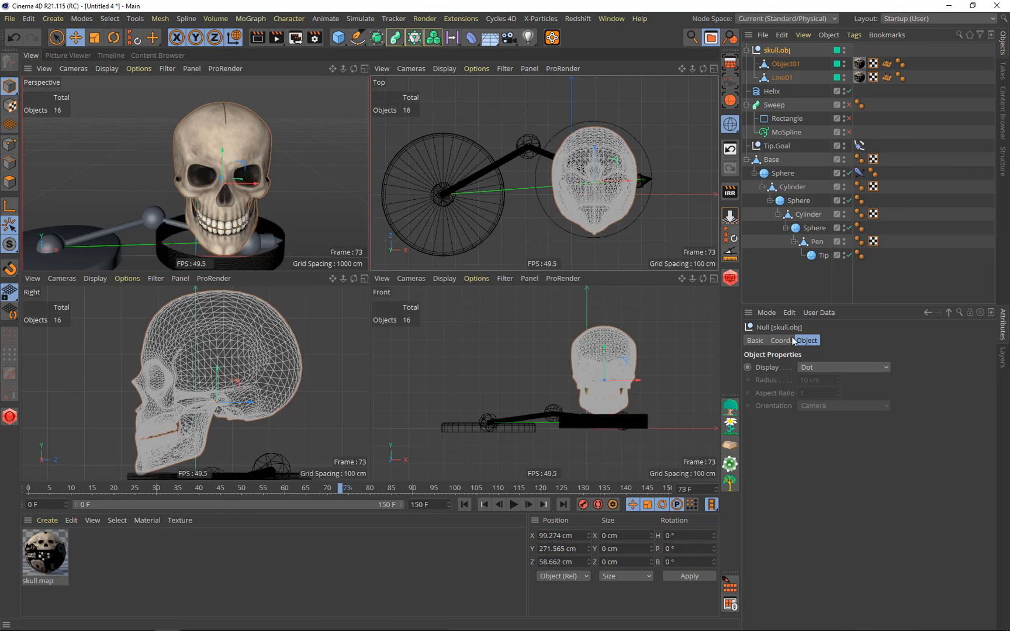
Increase the Helix's height, first to 400 cm and finally to 600 cm
left_click(771, 91)
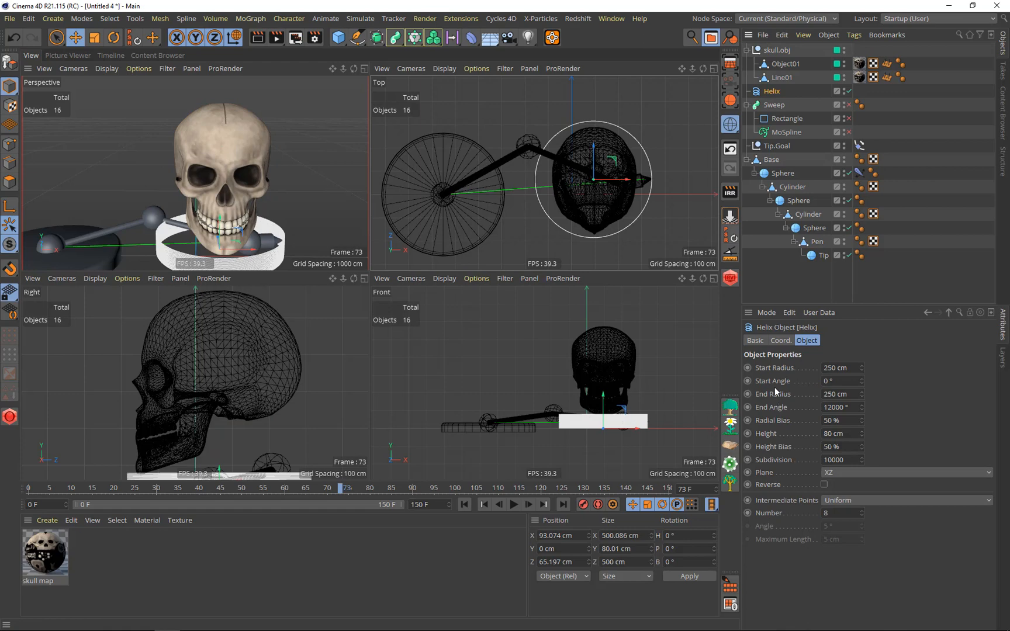
left_click(861, 431)
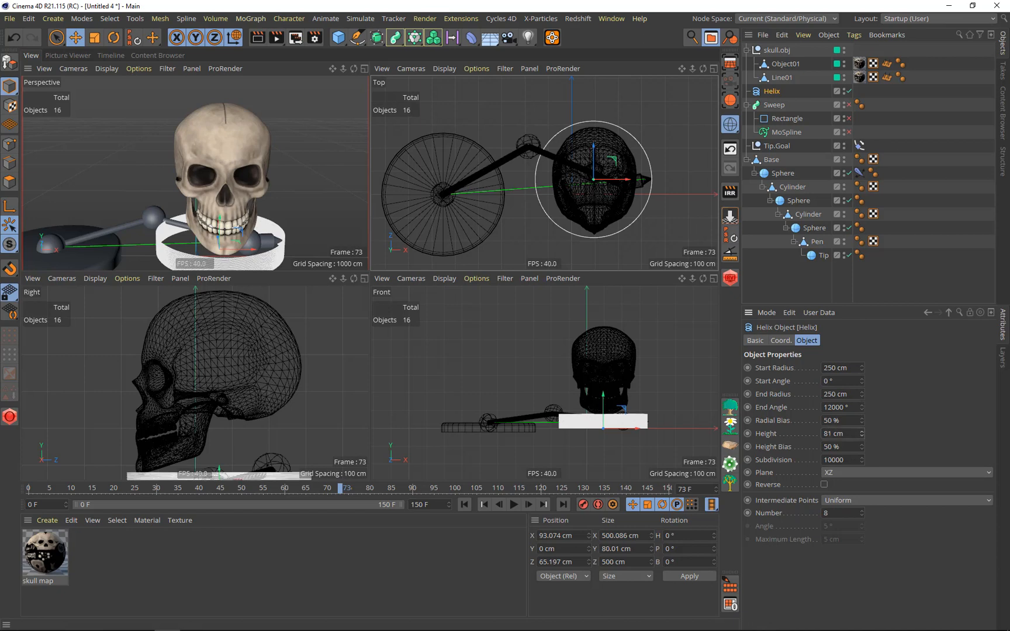
left_click(861, 431)
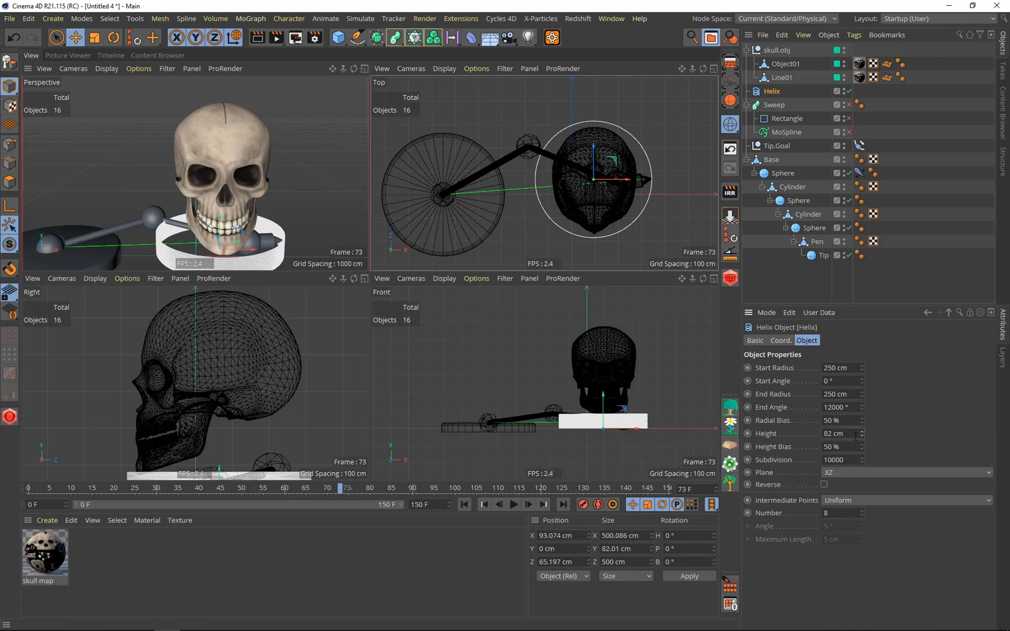
left_click_drag(855, 433, 818, 435)
type("400")
key("Return")
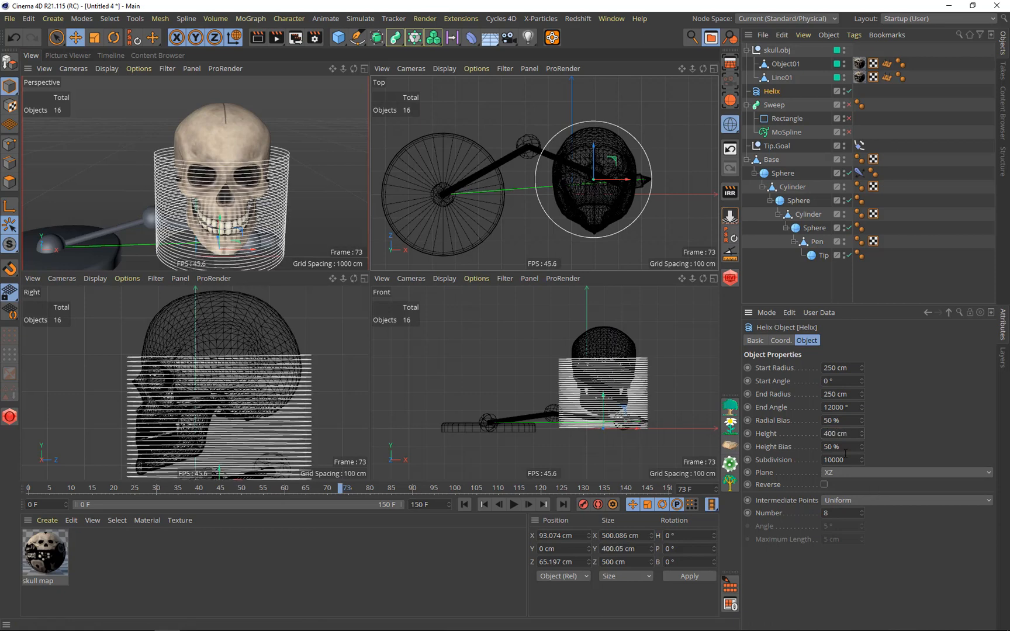
left_click_drag(853, 433, 613, 434)
type("600")
key("Return")
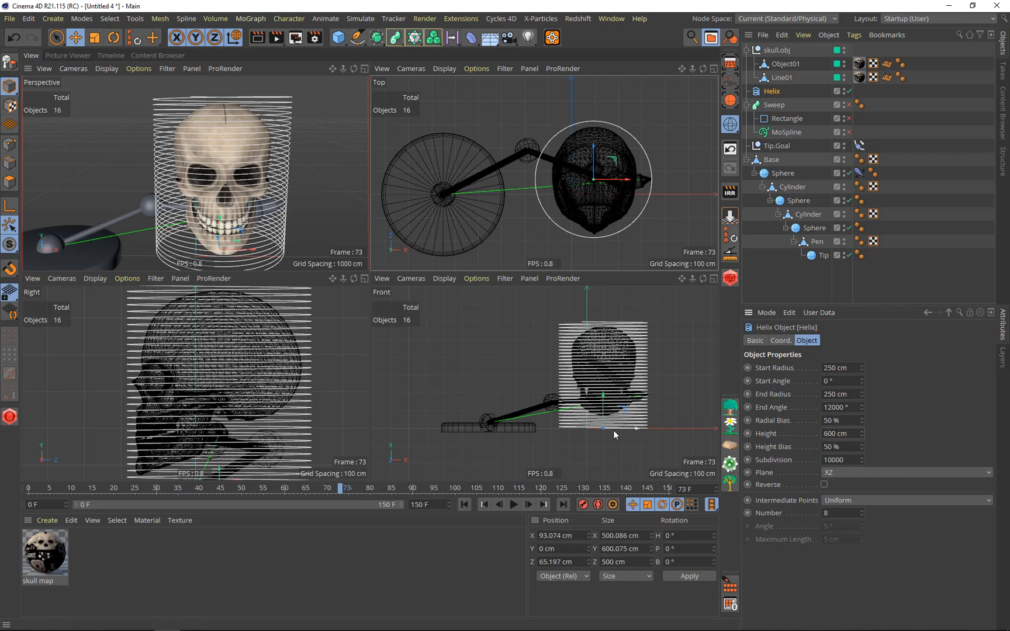
Set the Helix's end angle to 36000° for much denser coils around the skull
scroll(613, 430, "up", 2)
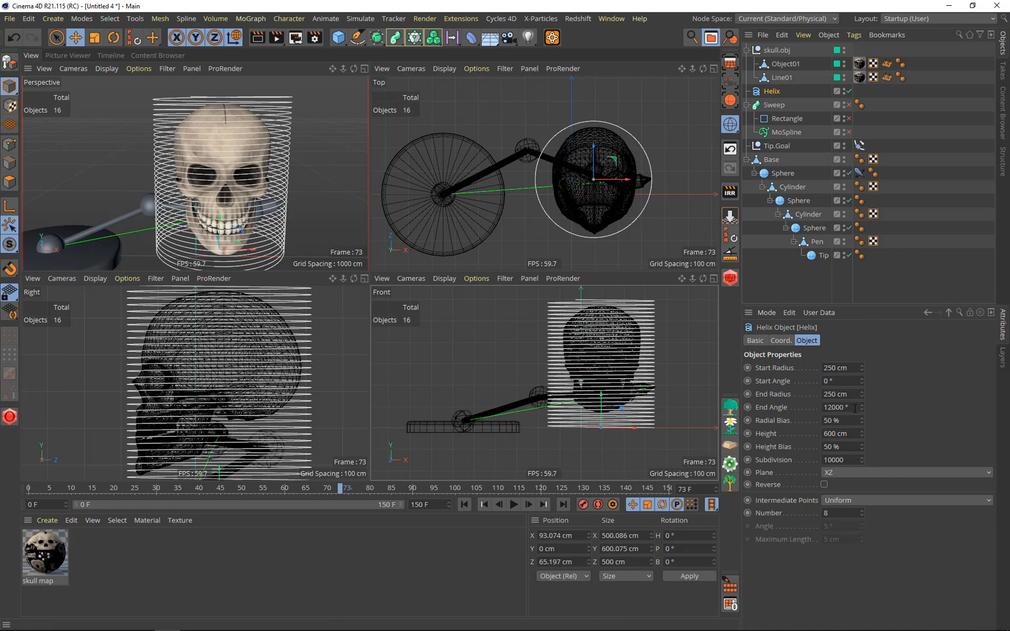
left_click(854, 408)
type("36000")
key("Return")
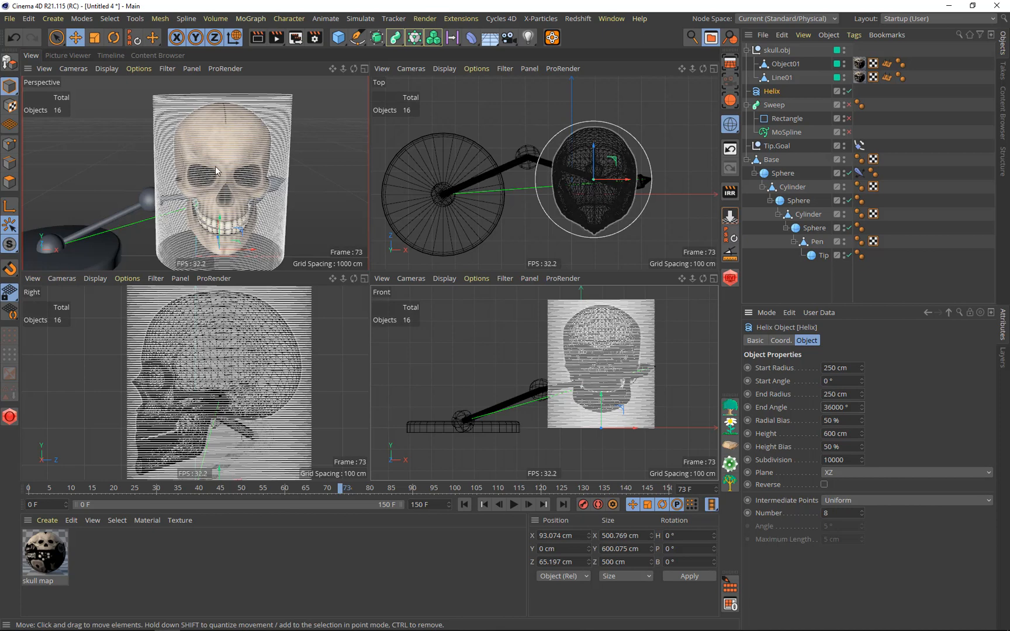
Place skull.obj on the floor with Drop2Floor and set the Helix's height to 550 cm
left_click(777, 51)
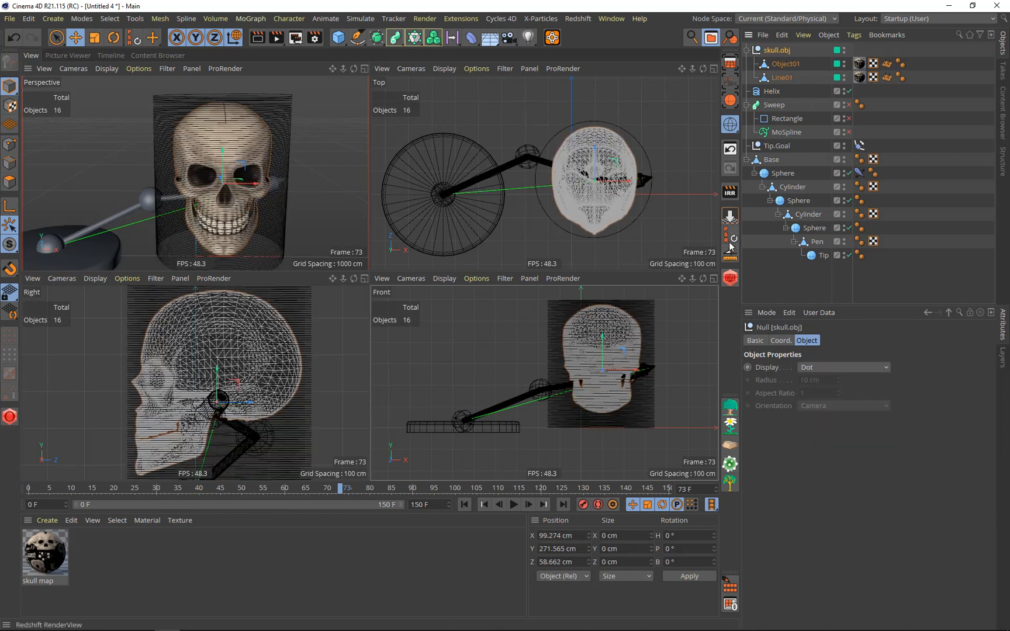
left_click(728, 215)
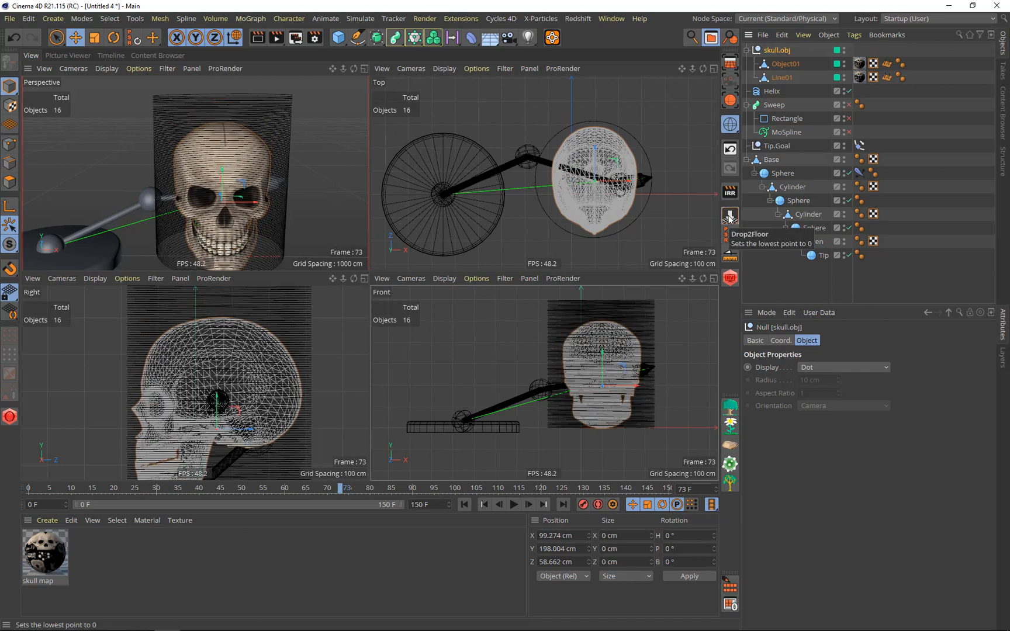
left_click(656, 309)
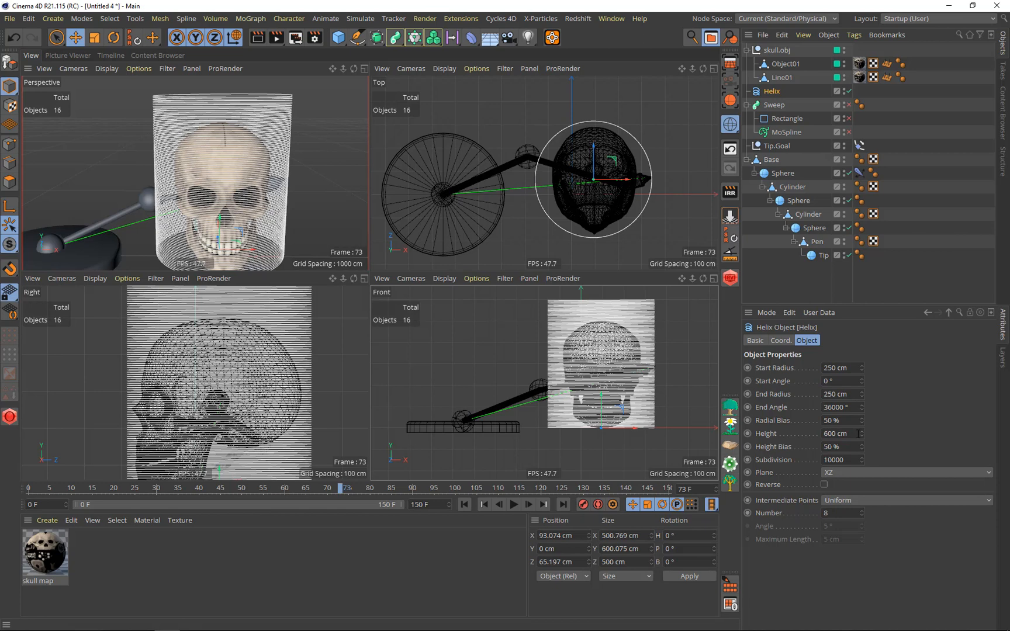
left_click(858, 434)
type("550")
key("Return")
left_click(853, 434)
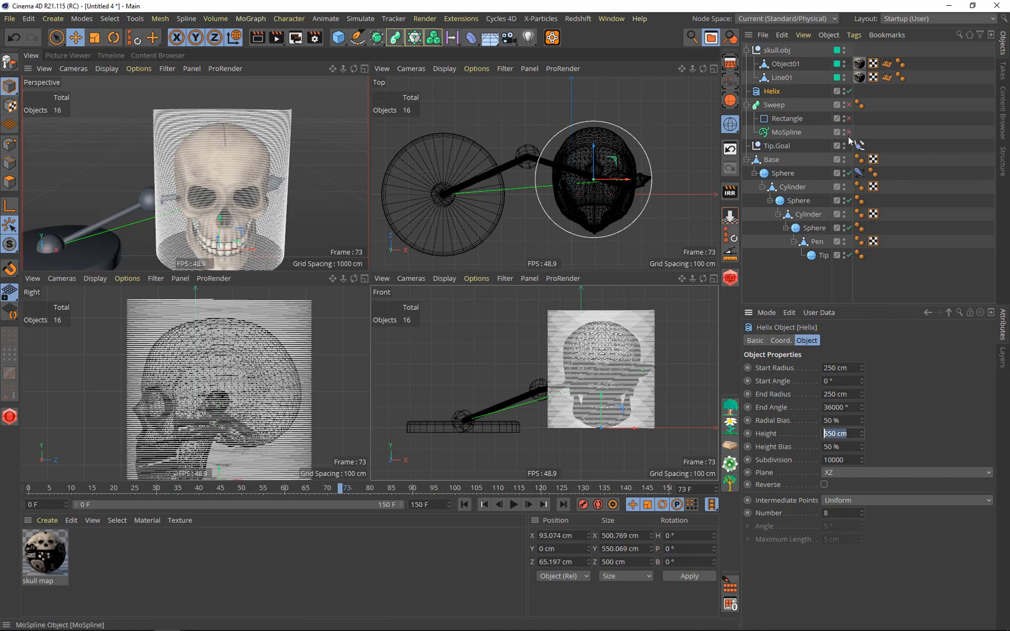
Disable the Helix and show only the Perspective view, turned toward the side of the skull
left_click(848, 92)
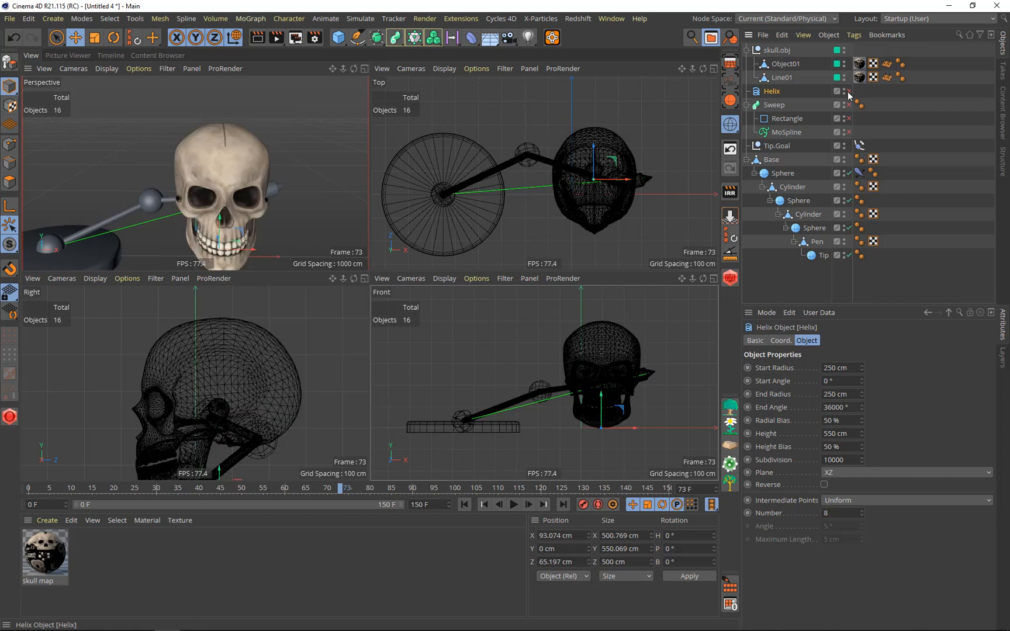
left_click(365, 69)
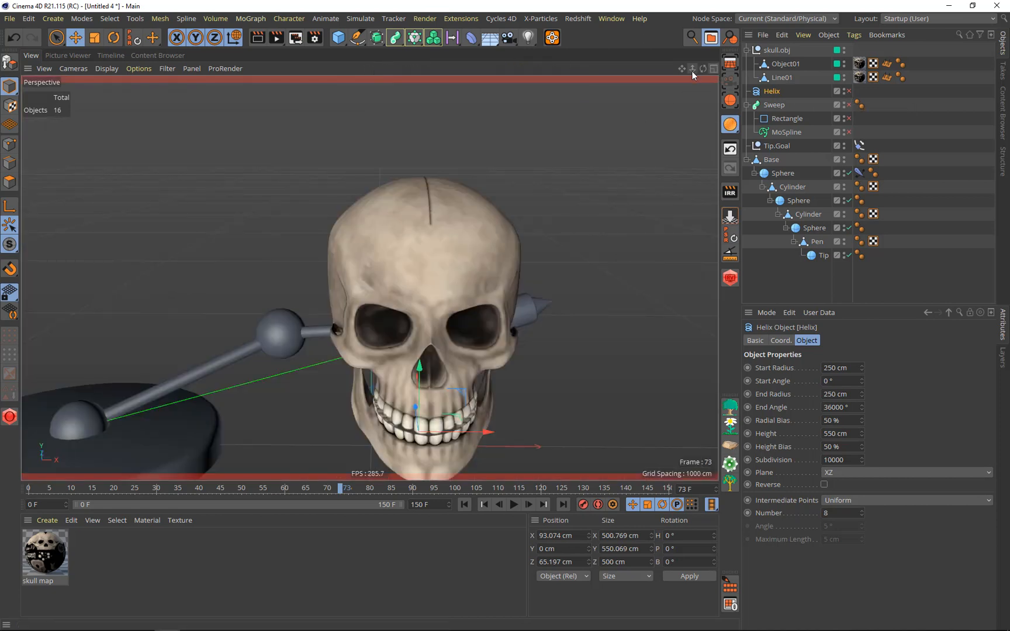
left_click_drag(702, 69, 666, 1)
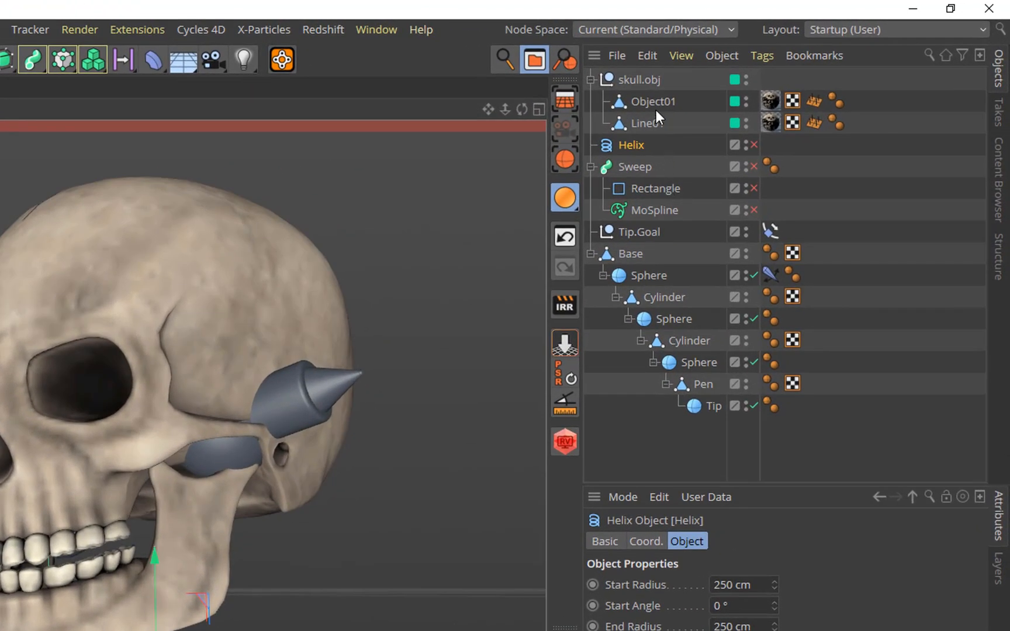
Merge the skull parts Object01 and Line01 into one object with Connect Objects + Delete
left_click(655, 109)
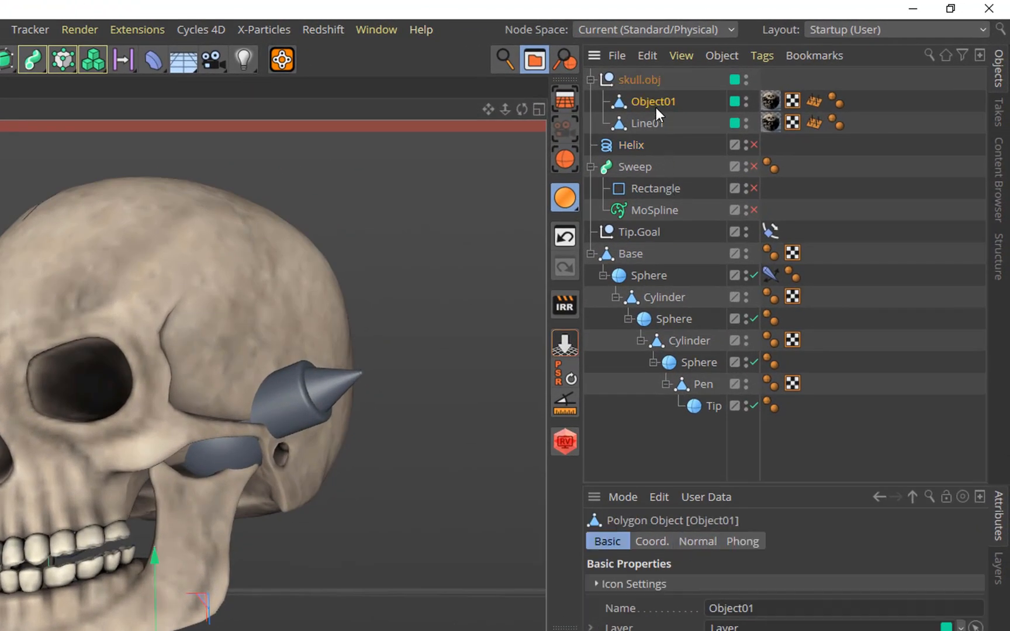
left_click(650, 121)
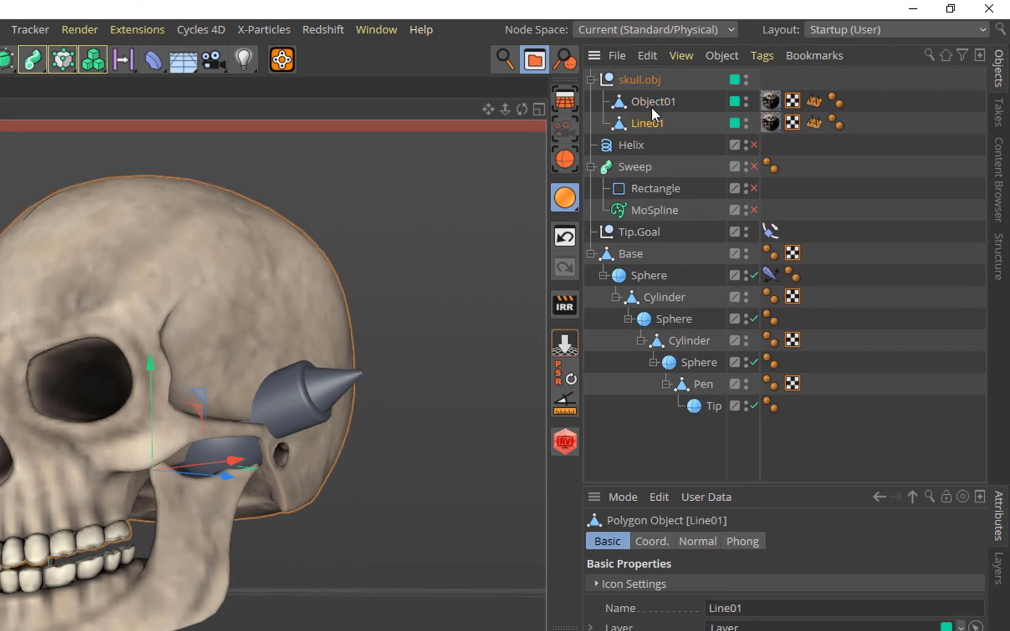
left_click(648, 104)
left_click(645, 124, "ctrl")
right_click(644, 124)
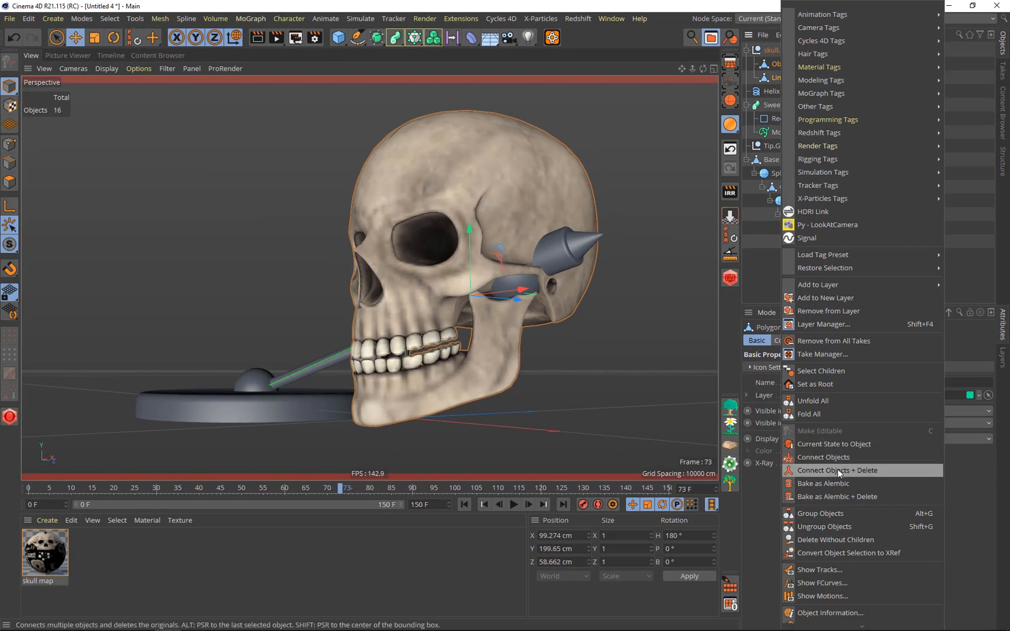
left_click(836, 469)
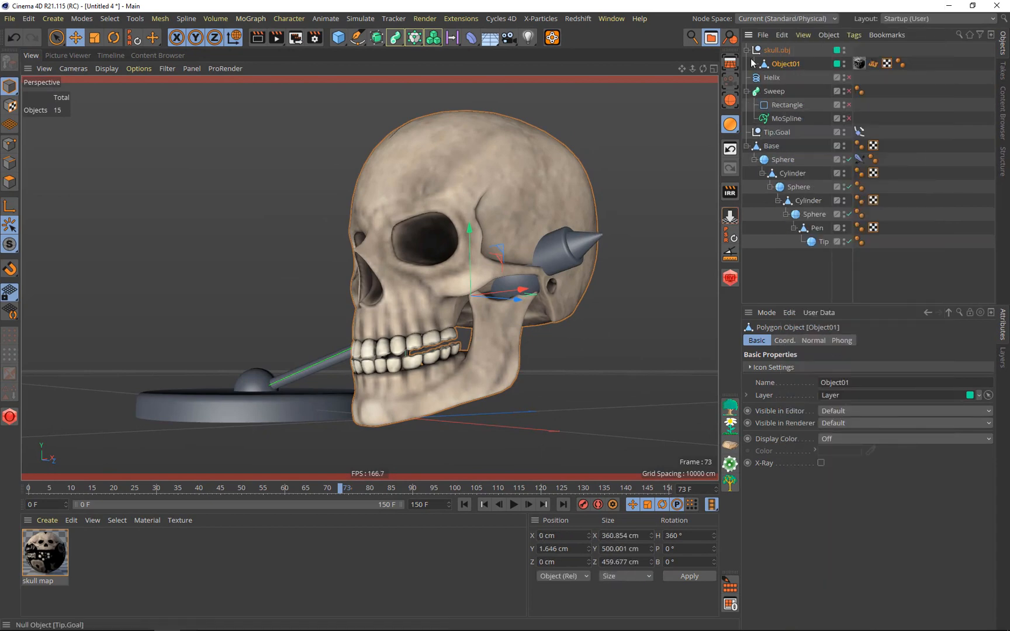
Take Object01 out of the skull.obj null, delete the empty null, and rename Object01 as Skull
left_click_drag(785, 66, 777, 49)
left_click(770, 64)
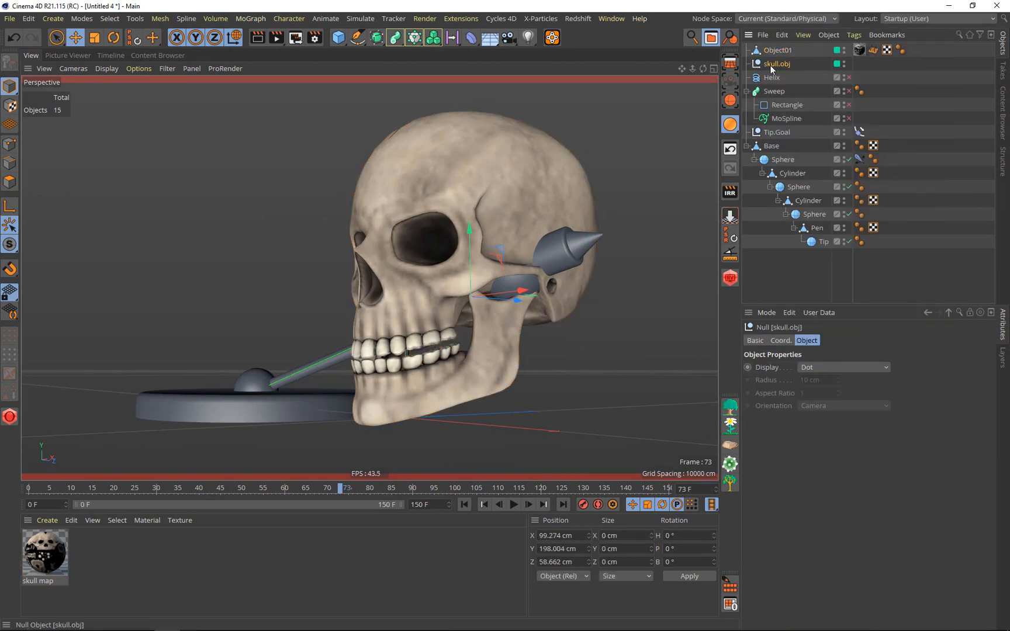
key("Delete")
double_click(777, 50)
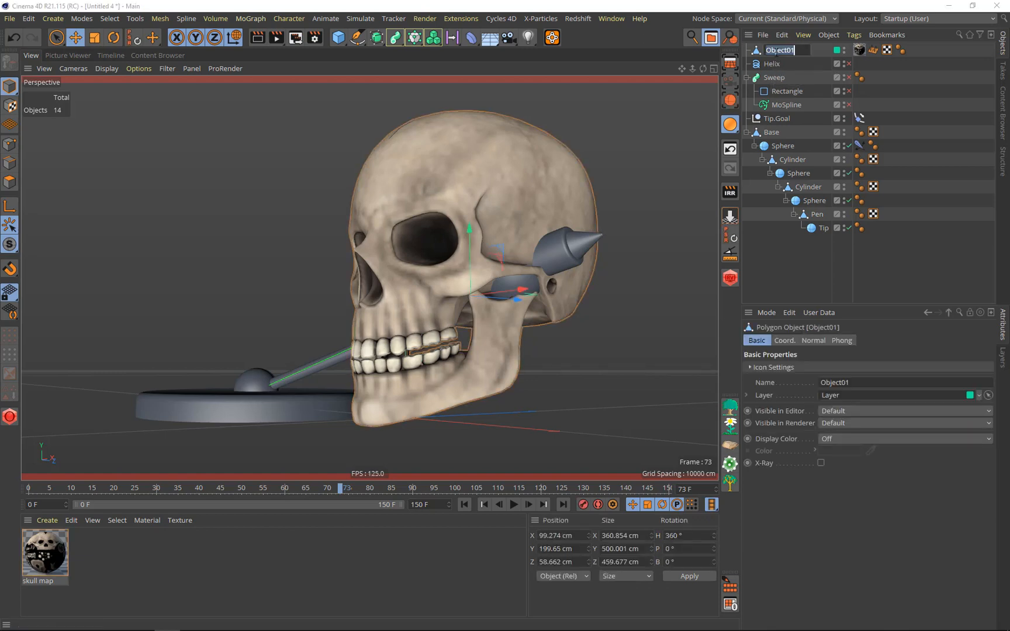
type("Skull")
key("BackSpace")
key("BackSpace")
key("BackSpace")
type("ull")
key("Return")
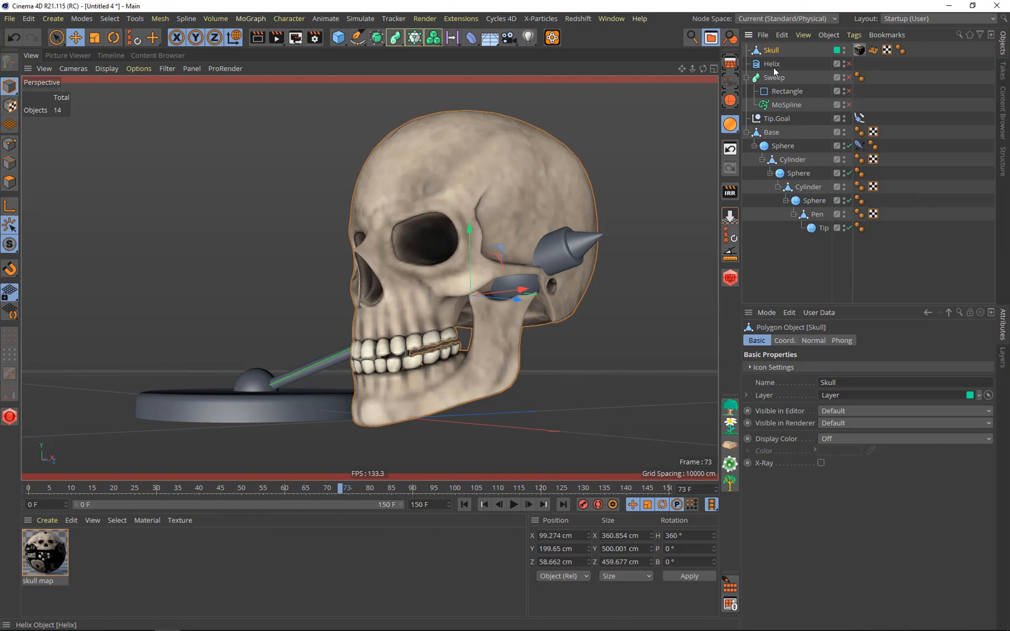
Enable the MoSpline object and go to the animation's last frame, 150
left_click(772, 65)
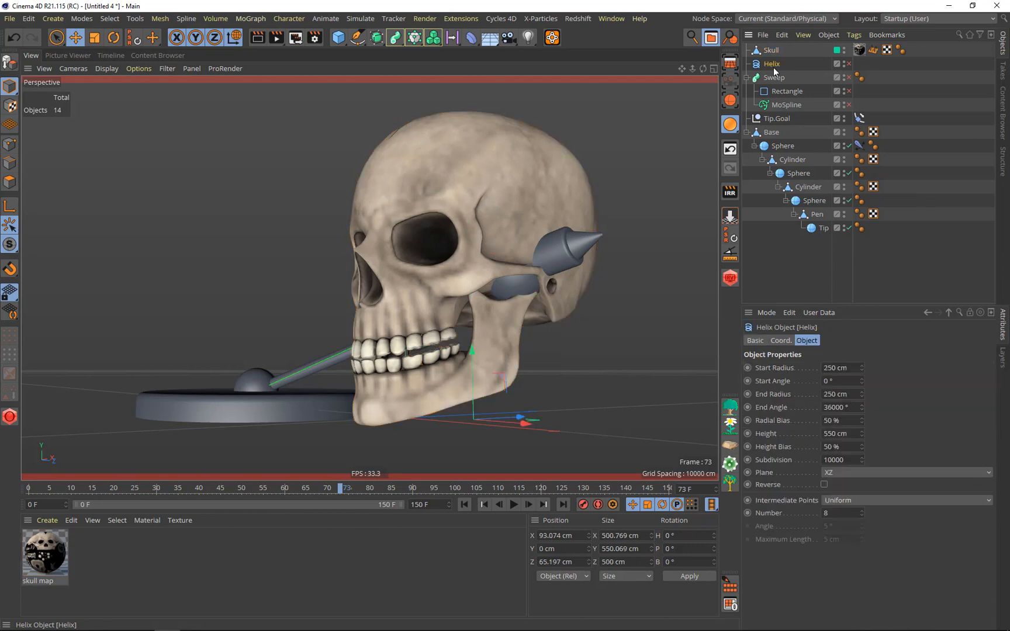
left_click(849, 104)
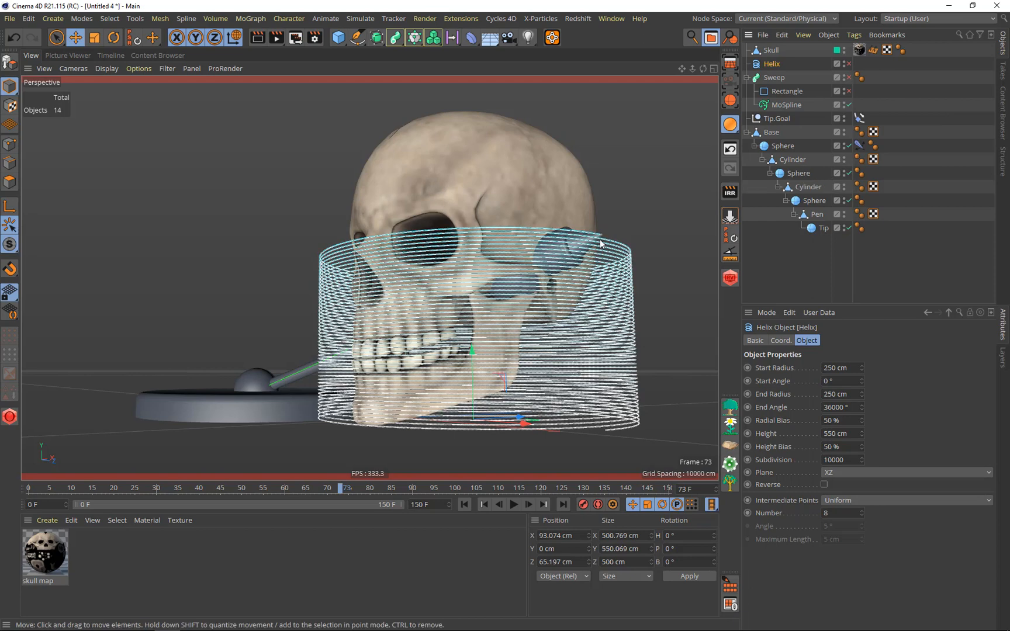
left_click(463, 505)
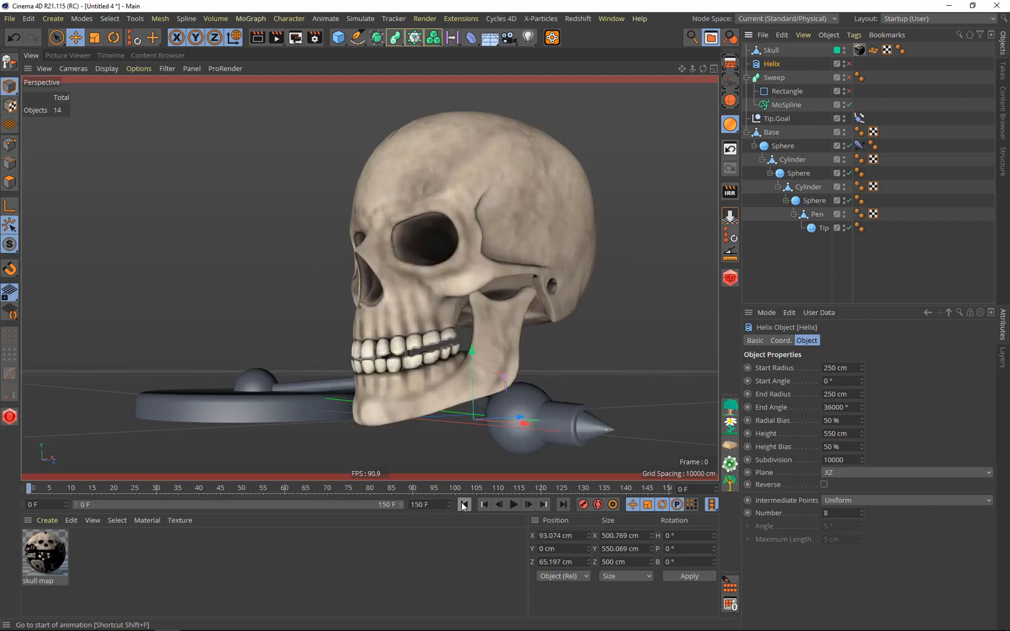
left_click(560, 504)
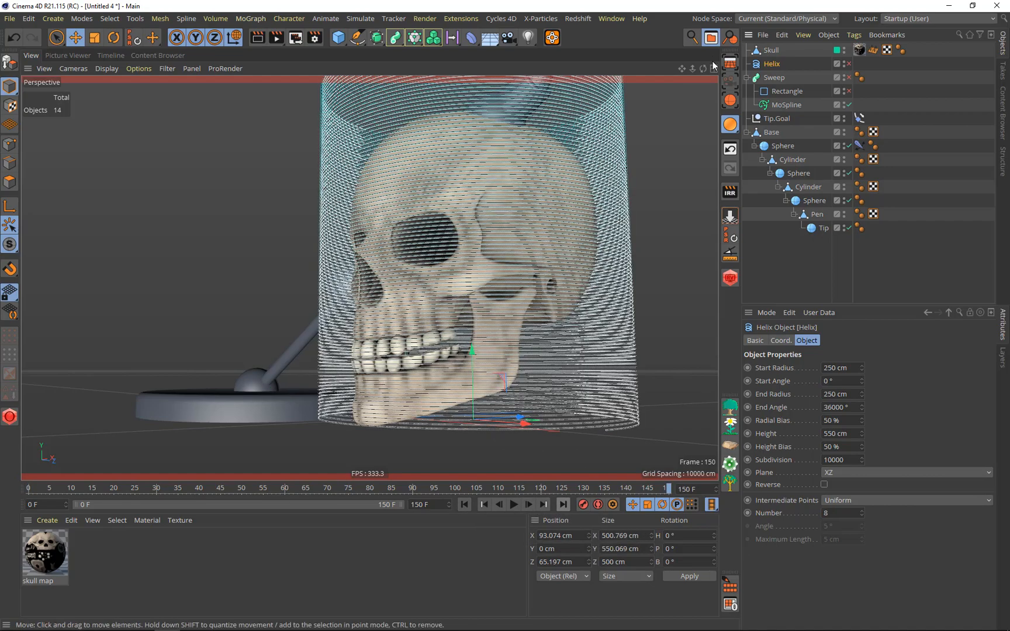
Scale the Base with the whole arm to about 133% and move it along X to about -584 cm
left_click_drag(703, 69, 786, 76)
scroll(367, 295, "down", 4)
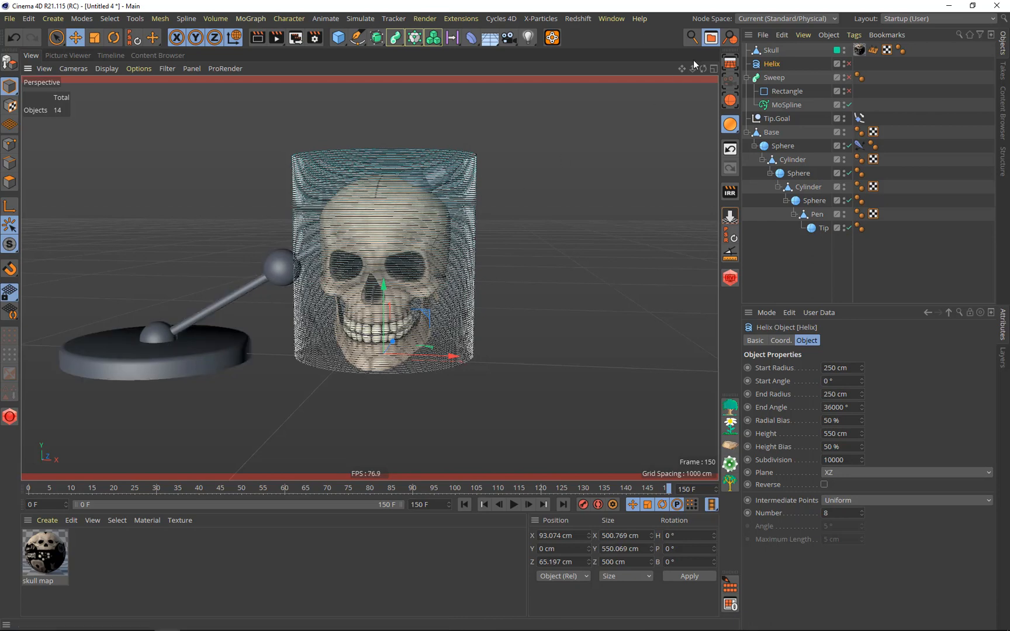
left_click(772, 133)
left_click(92, 38)
left_click_drag(255, 397, 431, 399)
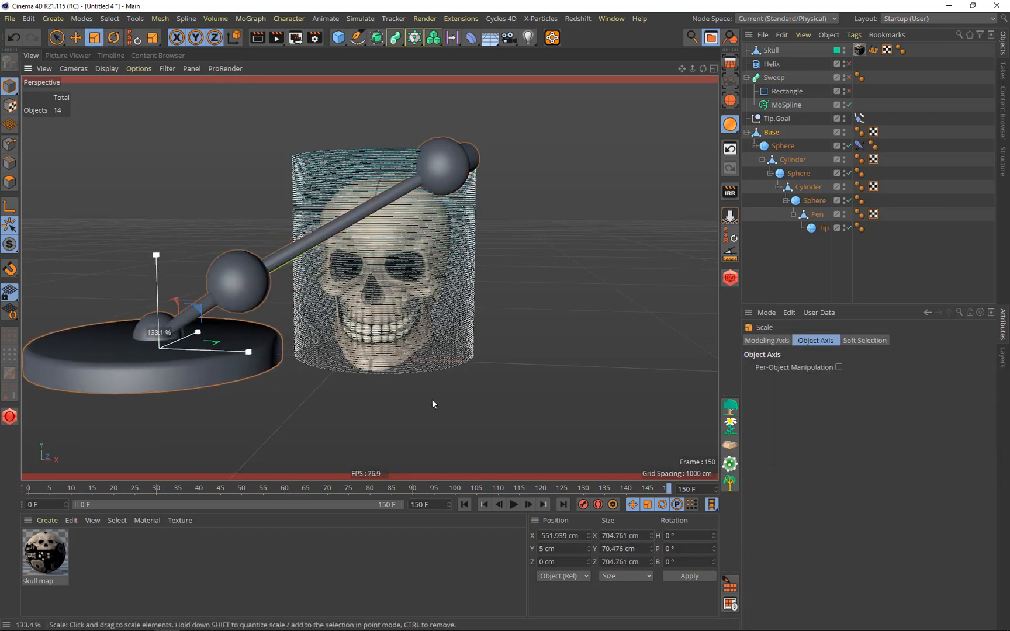
left_click(75, 38)
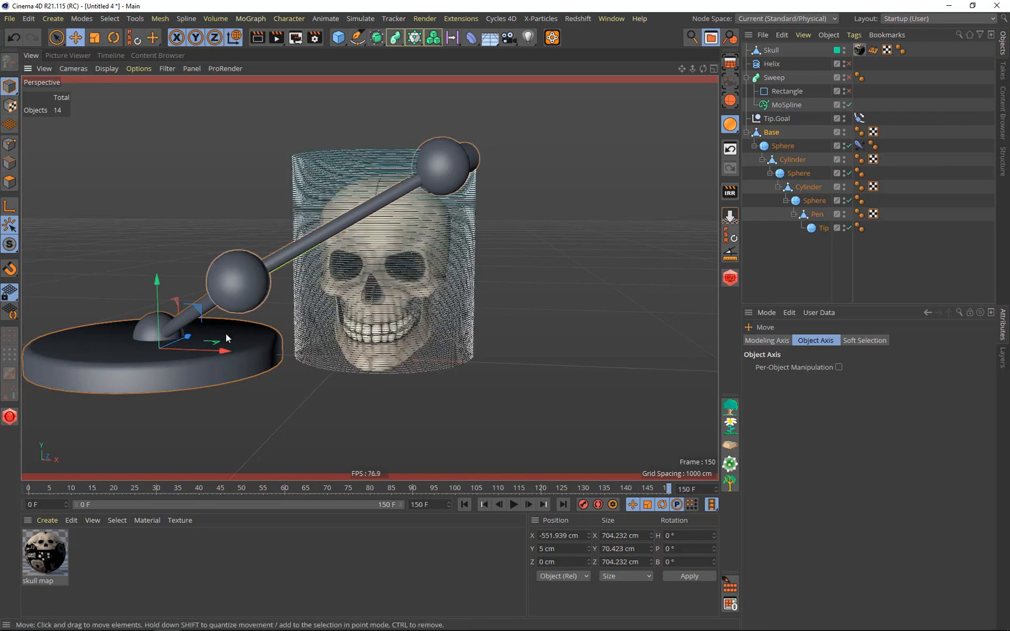
left_click_drag(225, 351, 215, 320)
left_click_drag(703, 68, 673, 72)
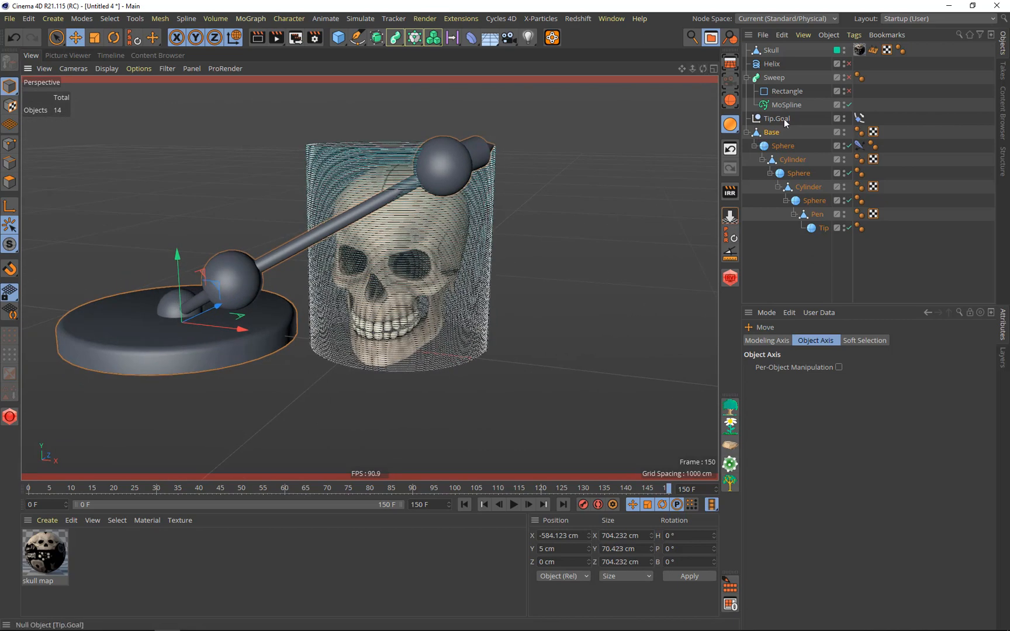
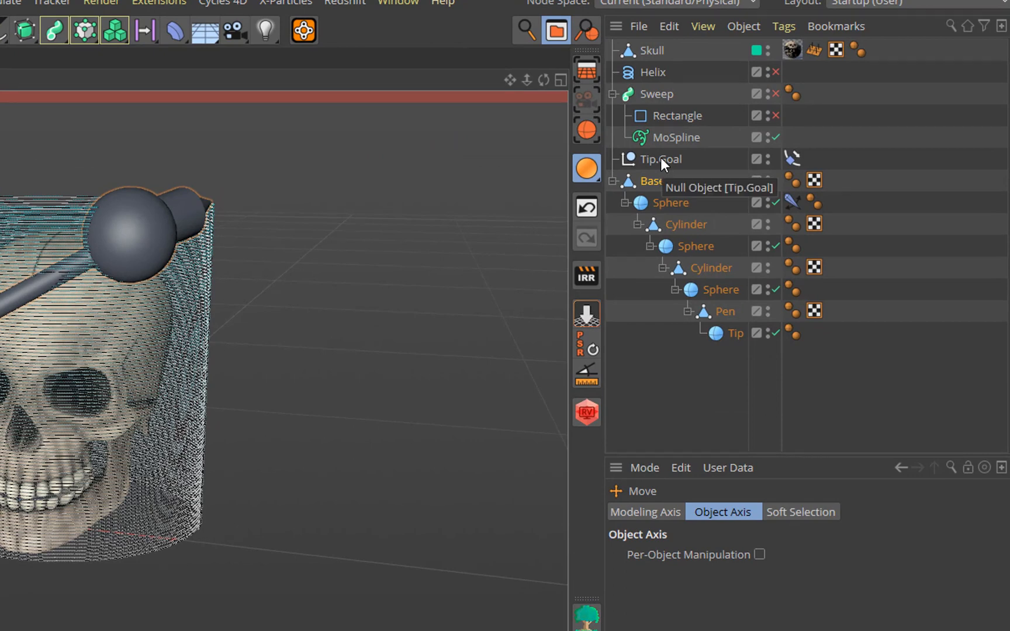
Delete the Tip.Goal null and the IK tag on the first Sphere under Base
left_click(660, 158)
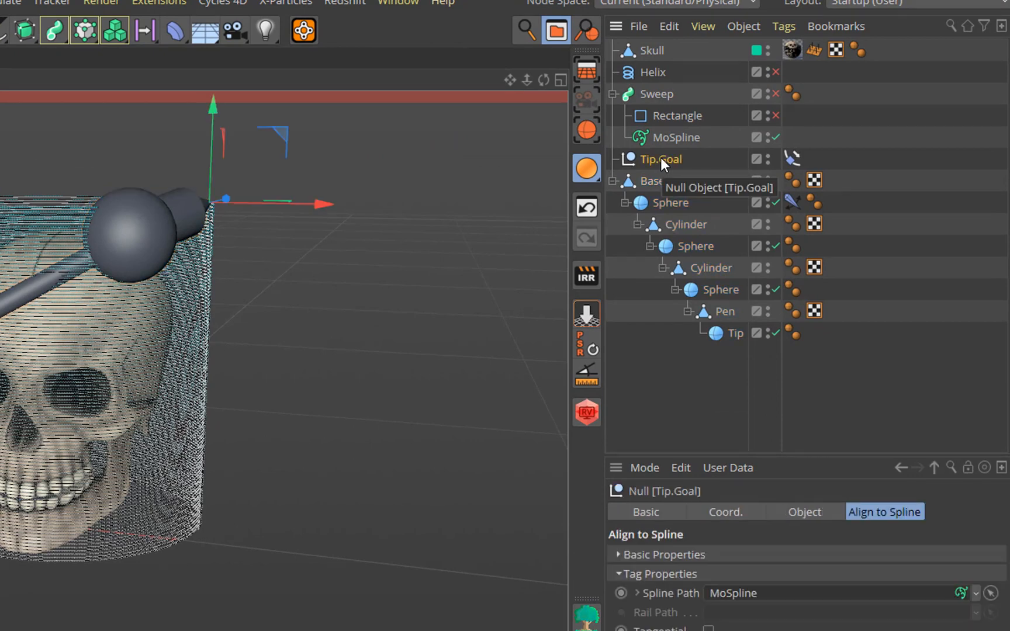
key("Delete")
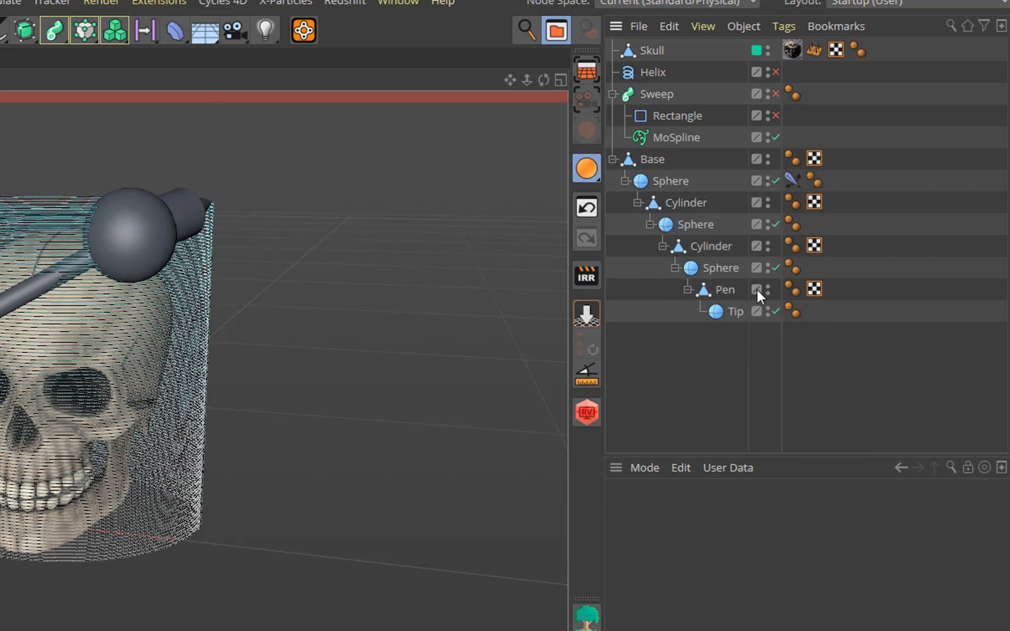
left_click(792, 180)
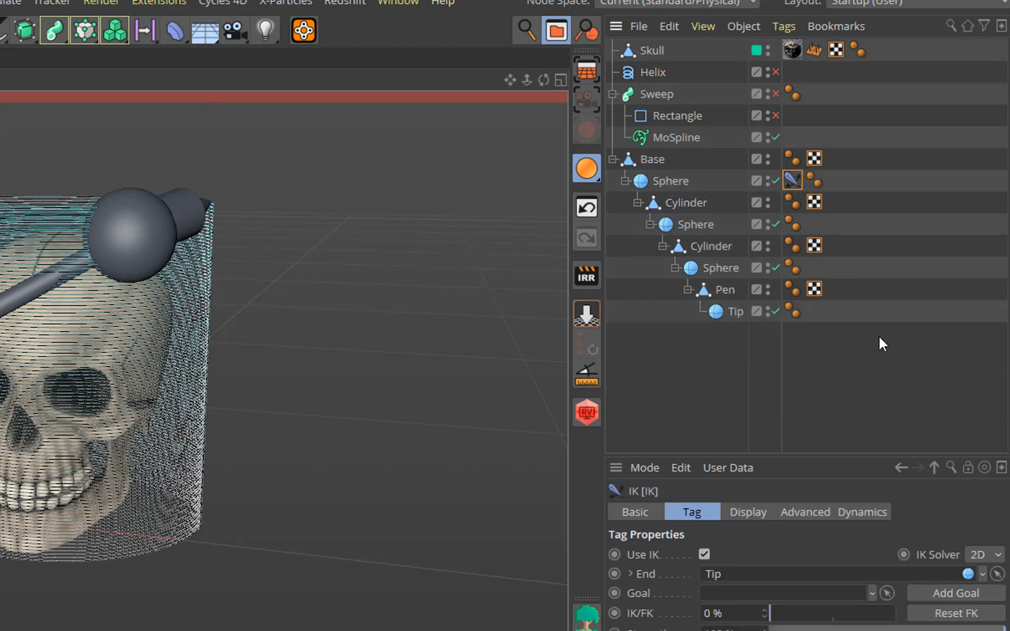
key("Delete")
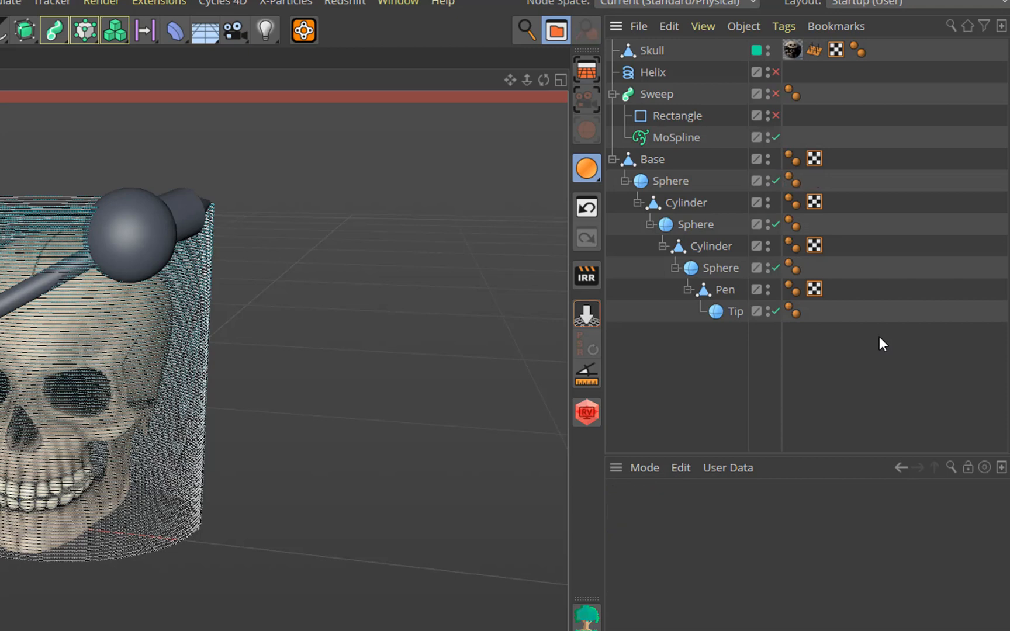
Reset all three rotation values to 0° on the first Sphere under Base and on its child Cylinder
left_click(663, 177)
left_click(658, 164)
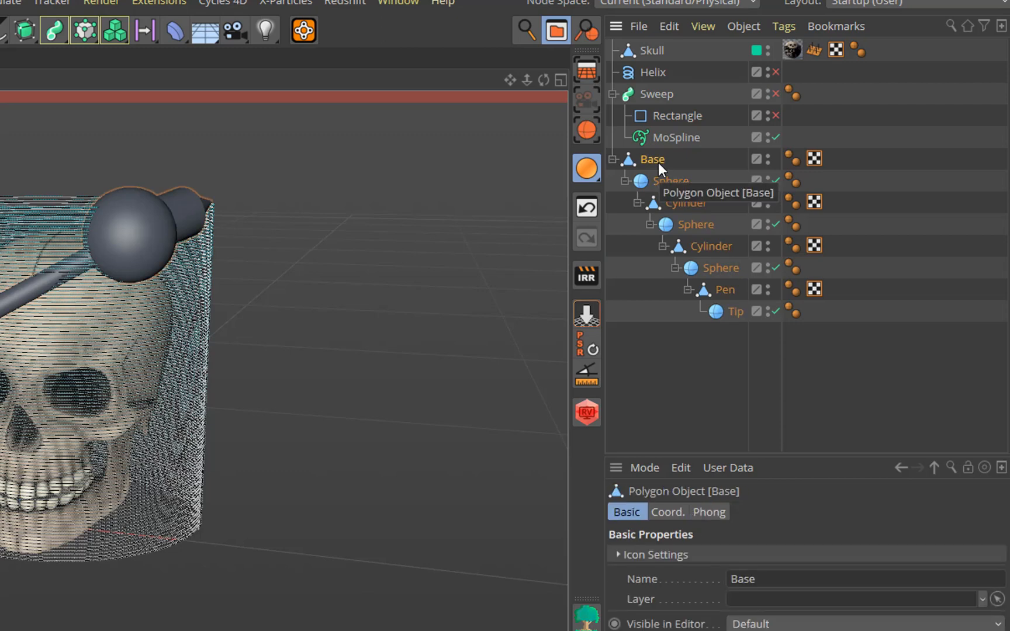
left_click(643, 181)
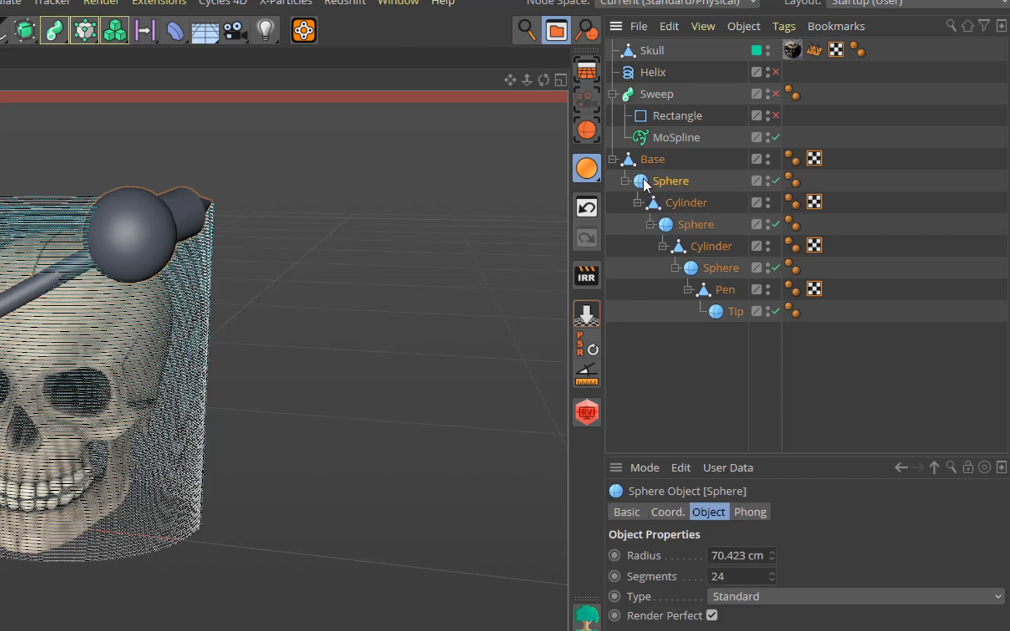
left_click(679, 510)
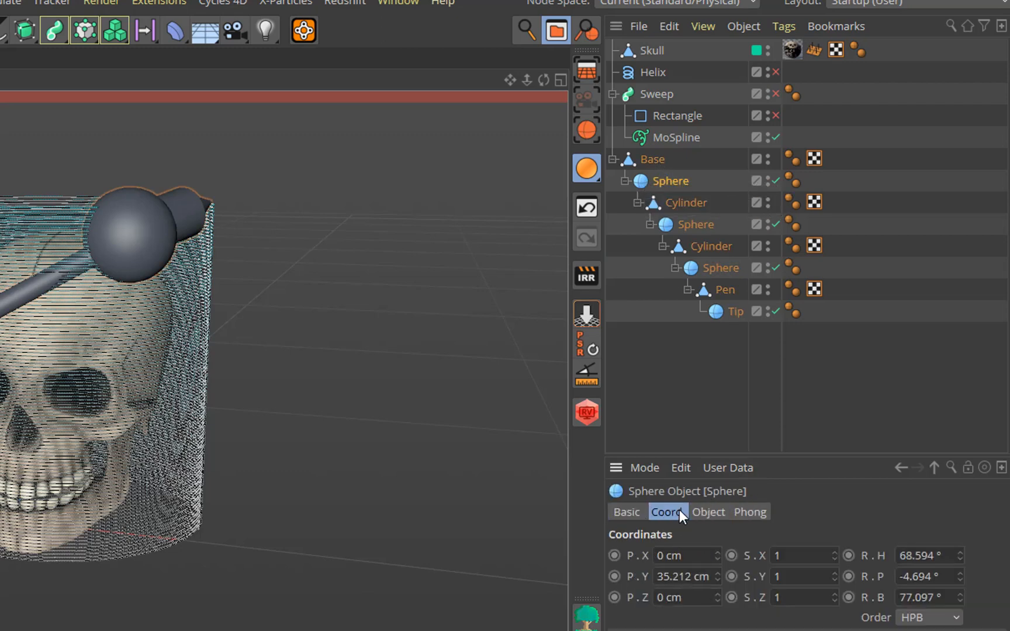
right_click(960, 555)
right_click(960, 576)
right_click(962, 597)
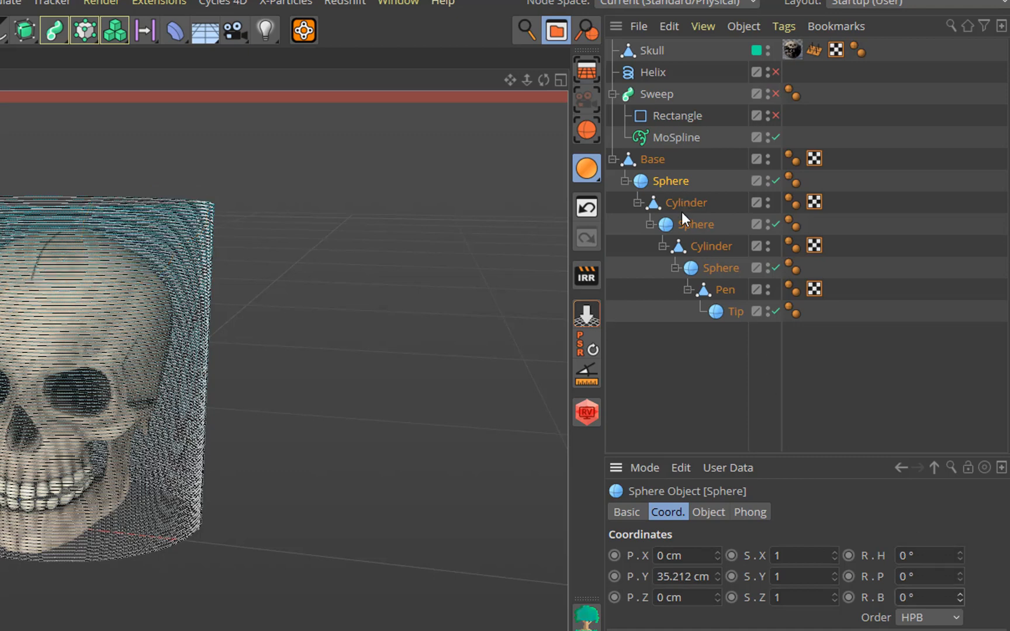
left_click(681, 204)
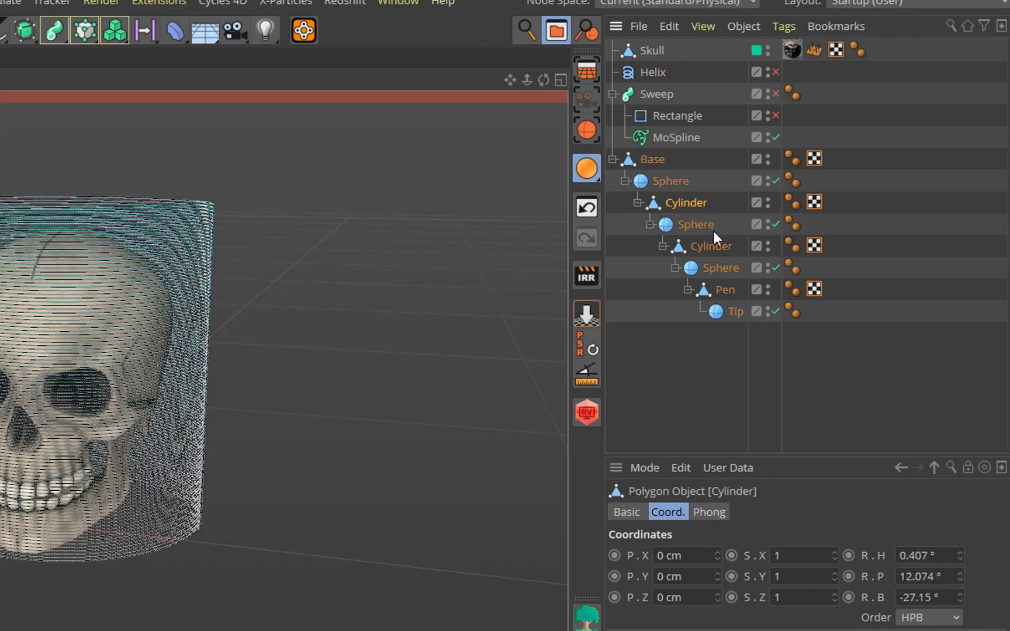
right_click(960, 555)
right_click(961, 576)
right_click(960, 597)
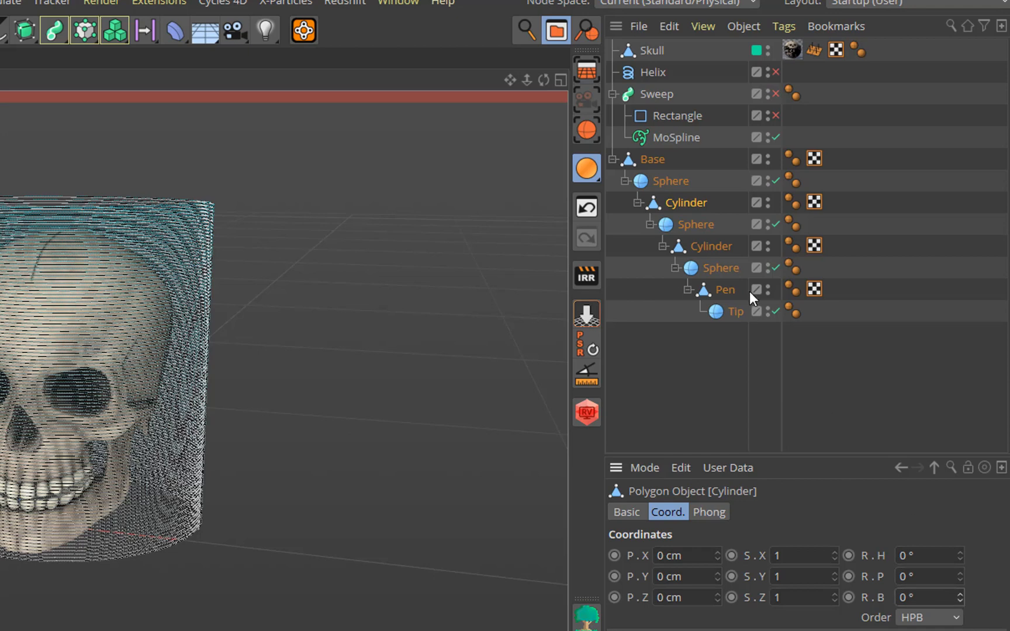
Reset all three rotation values to 0° on the arm's middle Sphere and on the second Cylinder beneath it
left_click(710, 229)
right_click(959, 555)
right_click(958, 576)
right_click(965, 600)
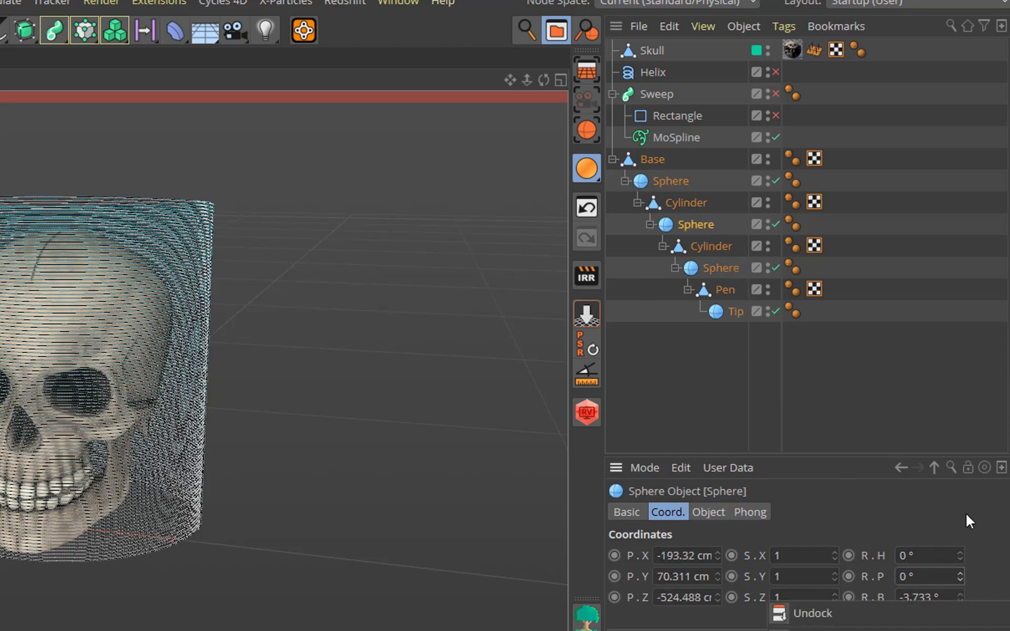
left_click(958, 590)
right_click(959, 596)
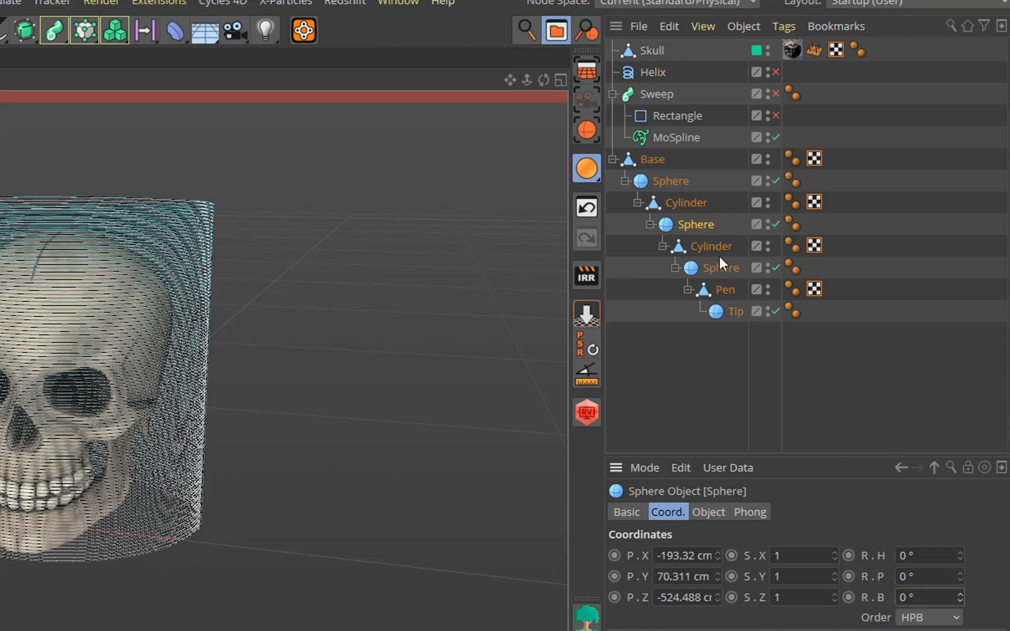
left_click(720, 255)
right_click(960, 558)
right_click(960, 577)
right_click(960, 597)
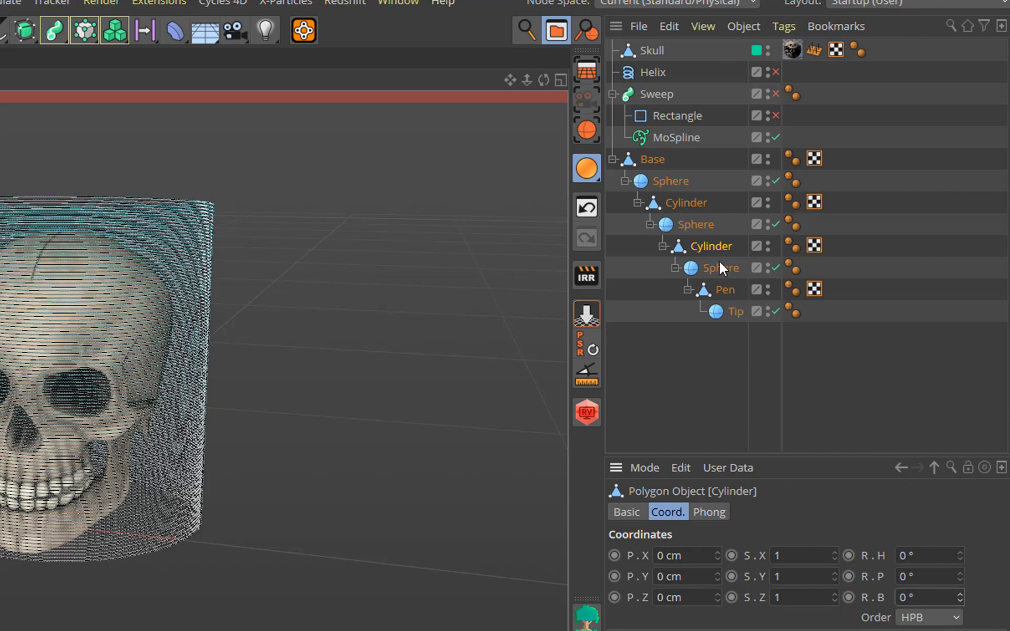
Reset all three rotation values to 0° on the third Sphere and the Pen, and check the Tip's rotation
left_click(719, 267)
right_click(960, 556)
right_click(960, 576)
right_click(960, 597)
left_click(731, 289)
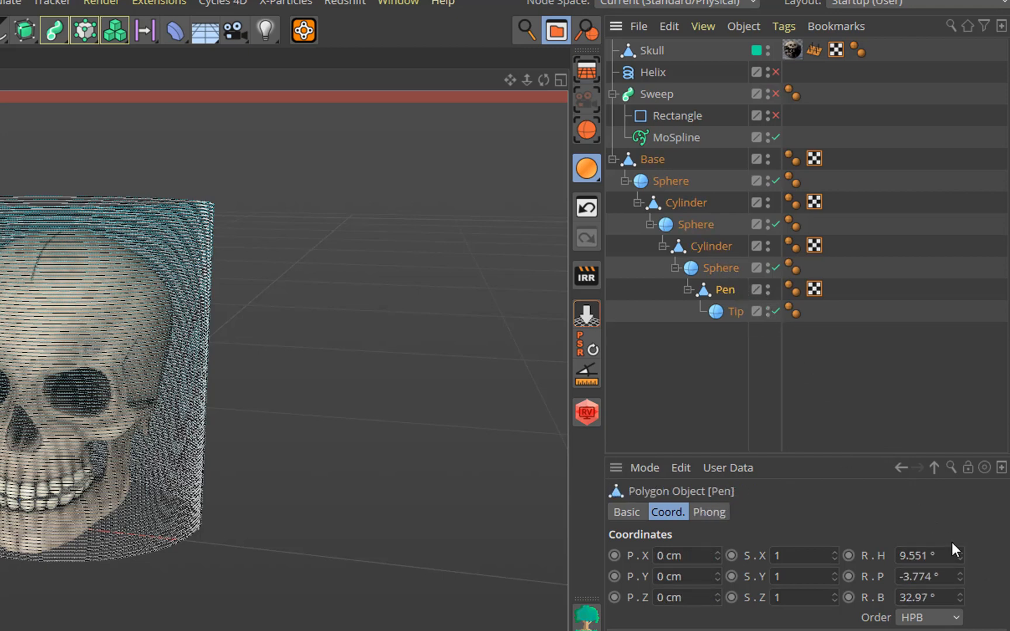
right_click(959, 555)
right_click(959, 576)
right_click(960, 596)
left_click(734, 309)
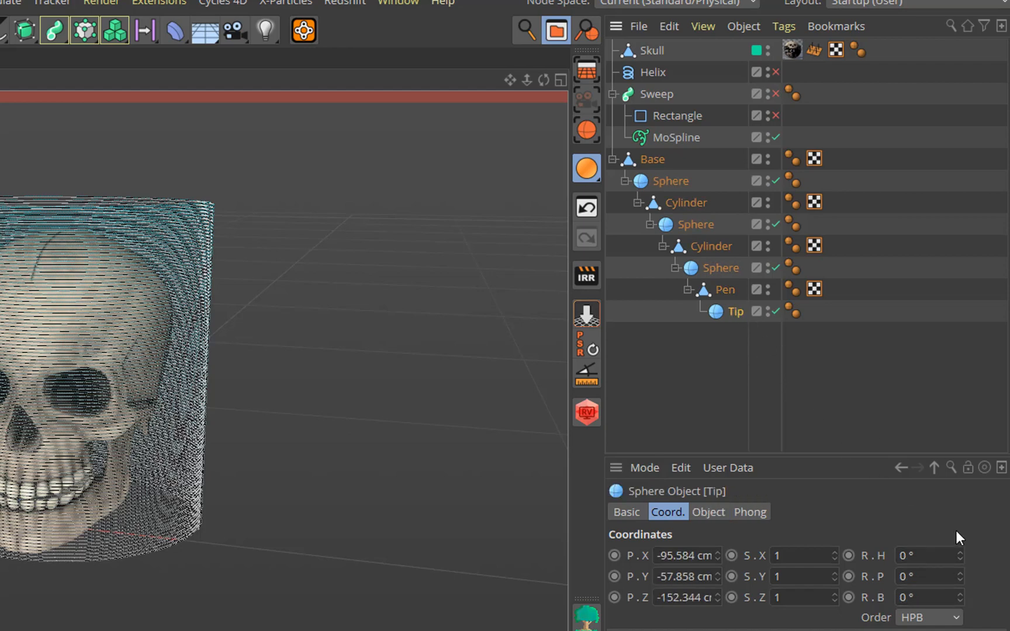
right_click(965, 574)
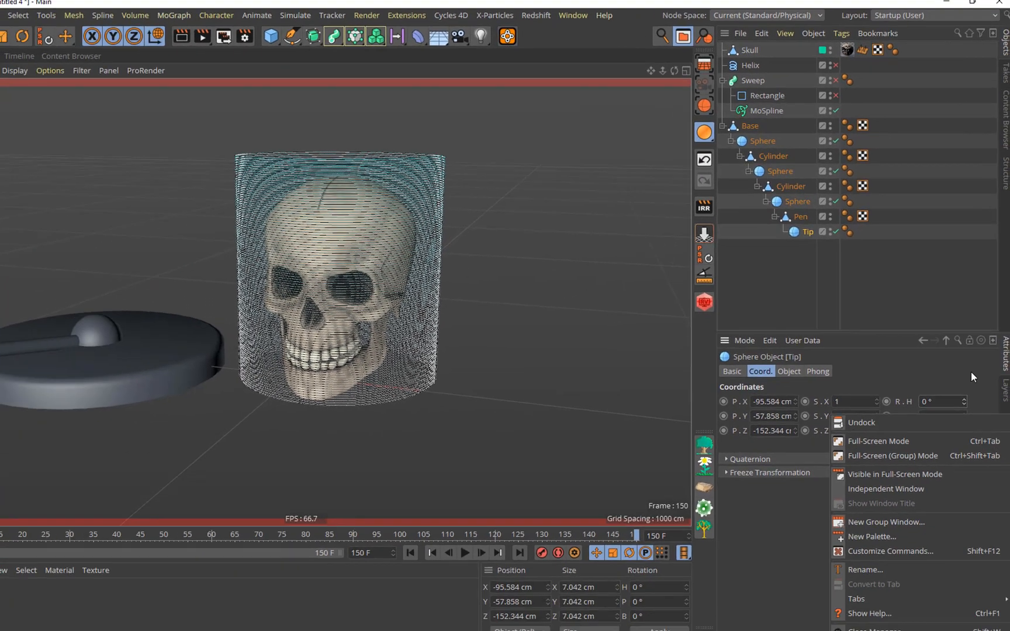
left_click(971, 520)
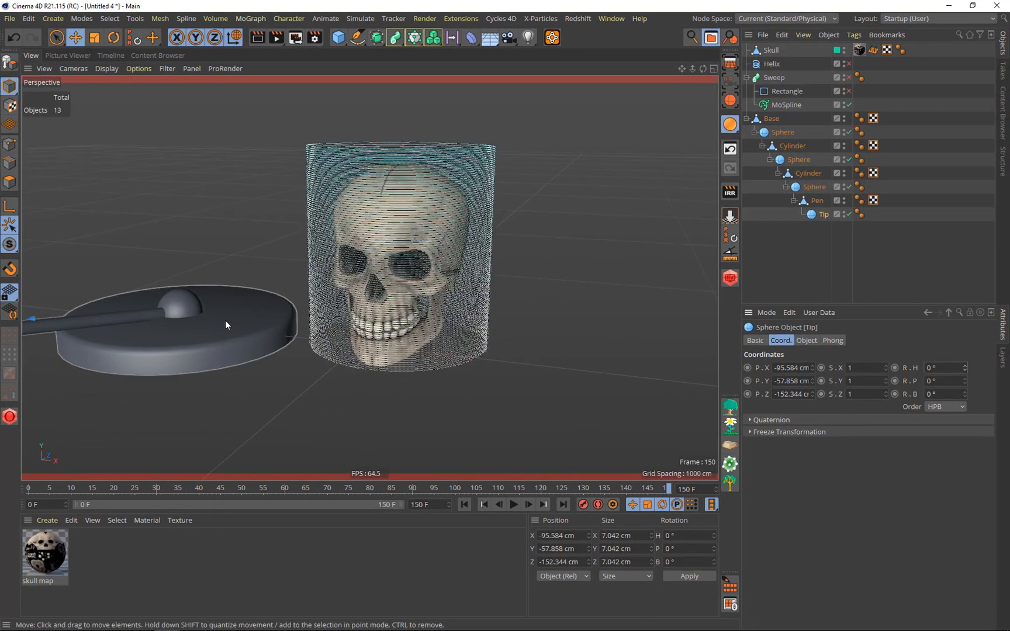
Rotate the first Sphere under Base to a pitch of about -101° to raise the arm from the base
scroll(225, 320, "up", 2)
left_click(775, 134)
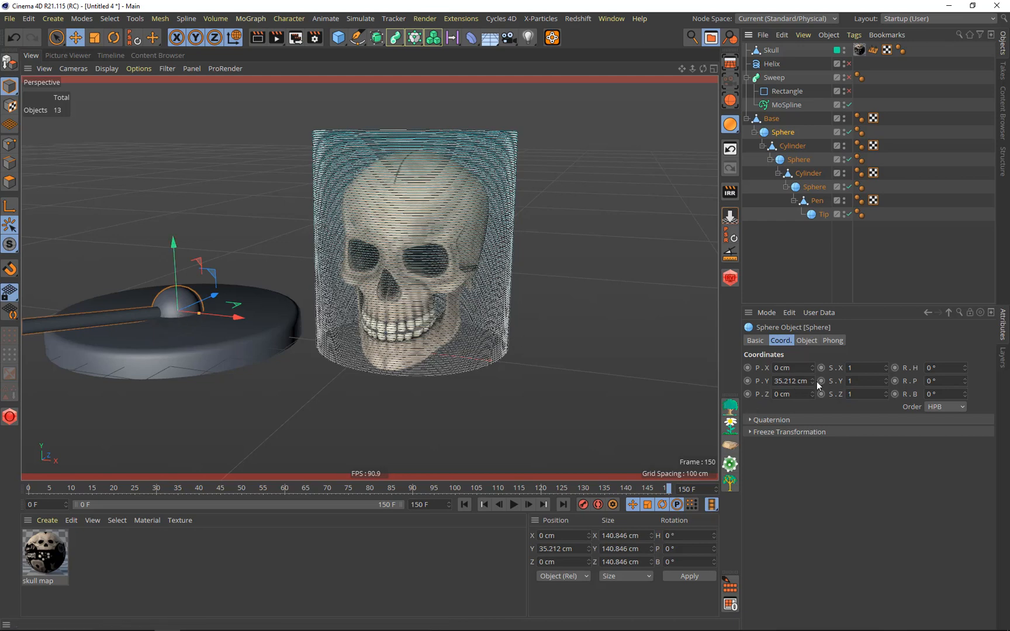
left_click(772, 119)
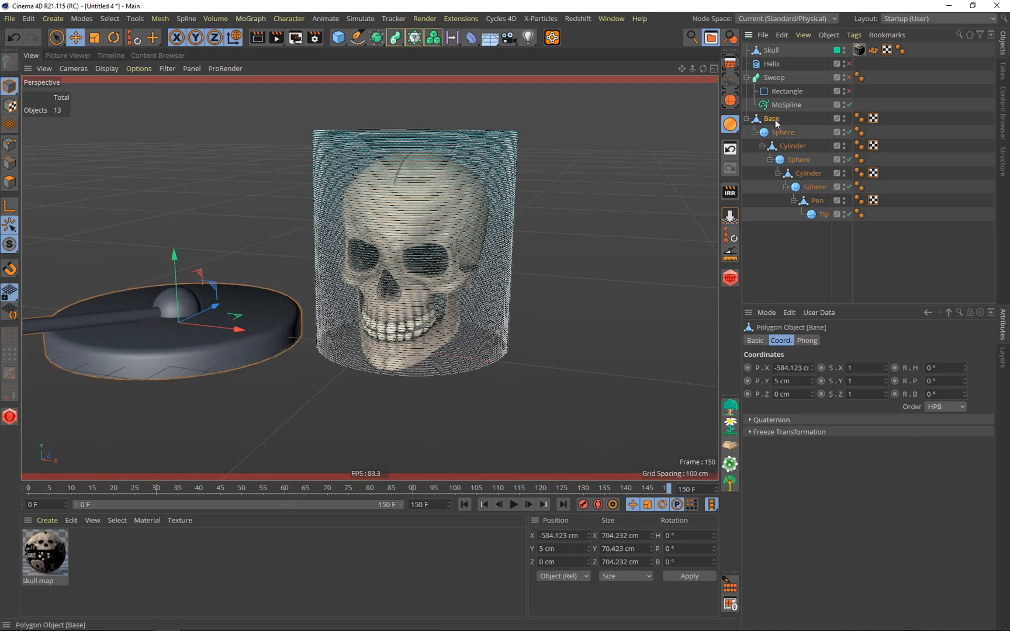
left_click(779, 132)
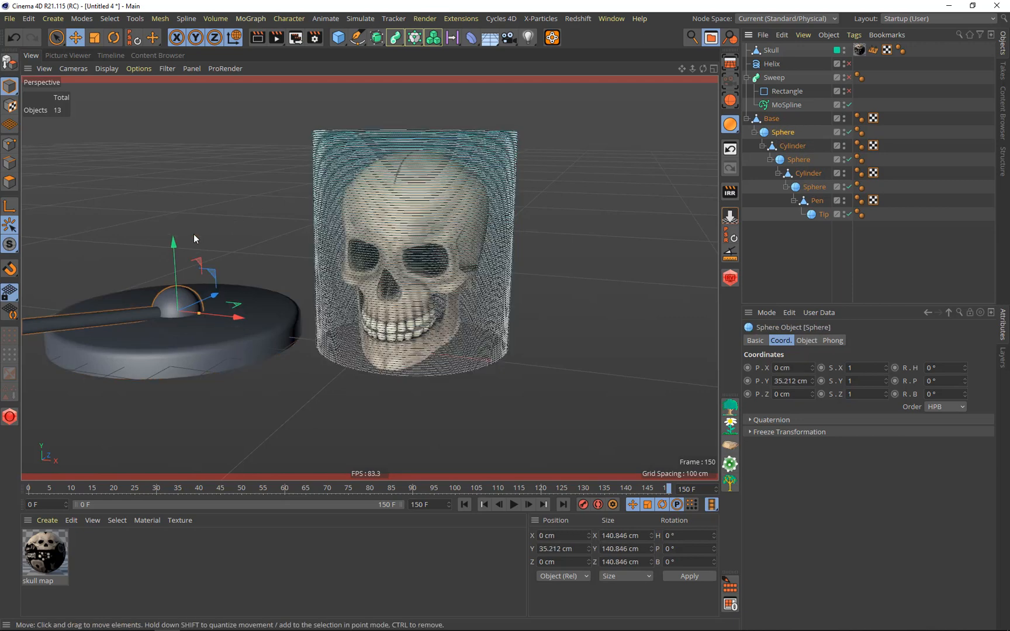
left_click(111, 42)
left_click_drag(141, 290, 197, 255)
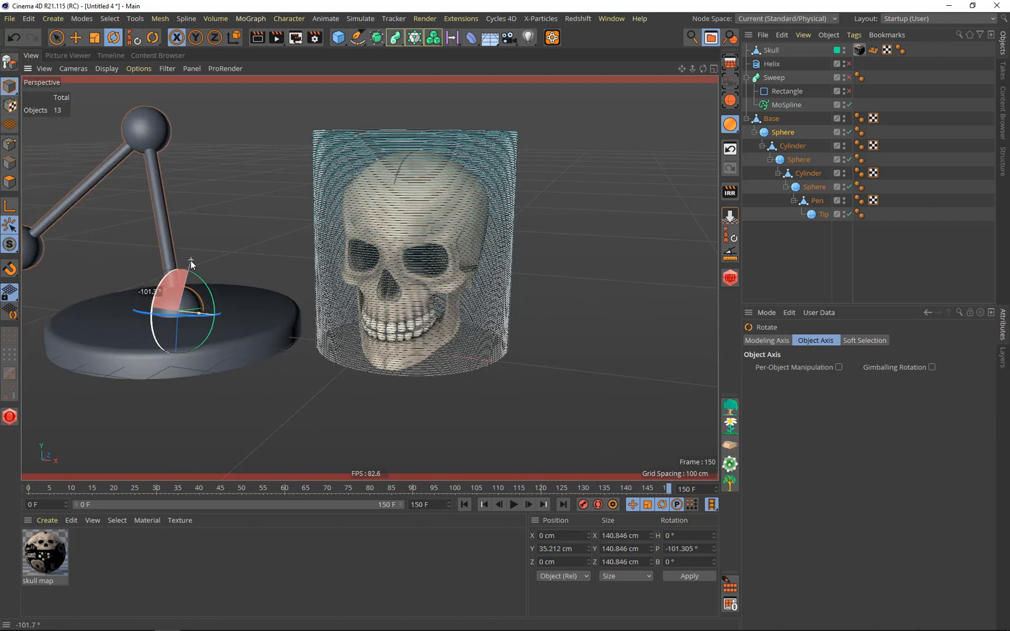
mouse_move(702, 68)
left_mouse_down()
mouse_move(777, 99)
mouse_move(655, 102)
mouse_move(661, 193)
mouse_move(702, 68)
left_mouse_up()
scroll(589, 257, "down", 2)
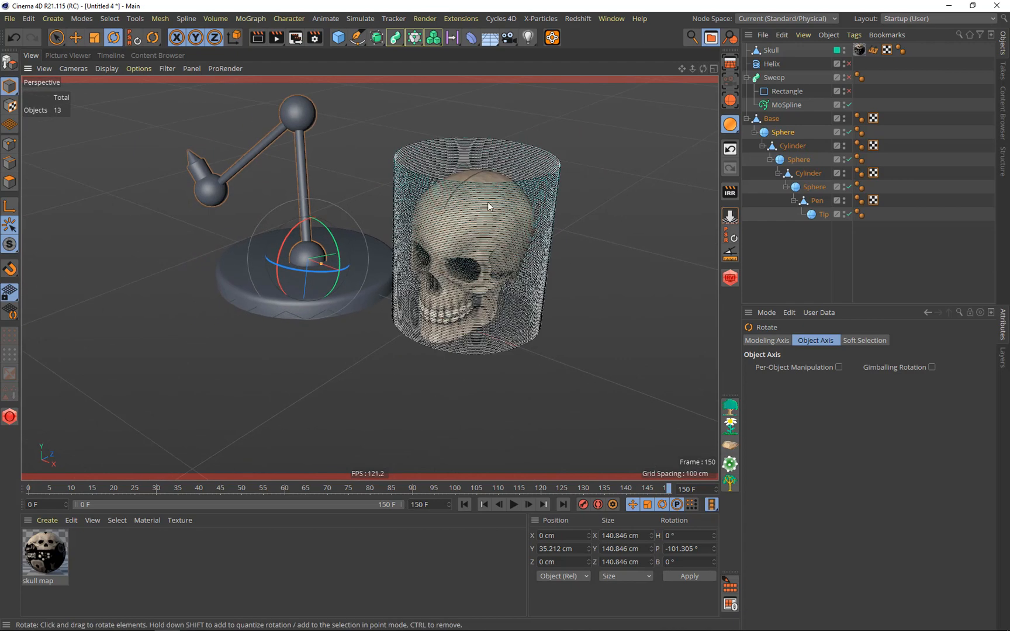
Rotate the middle Sphere to about H 136°, P -23°, B 29°, swinging the upper arm upward
left_click(301, 120)
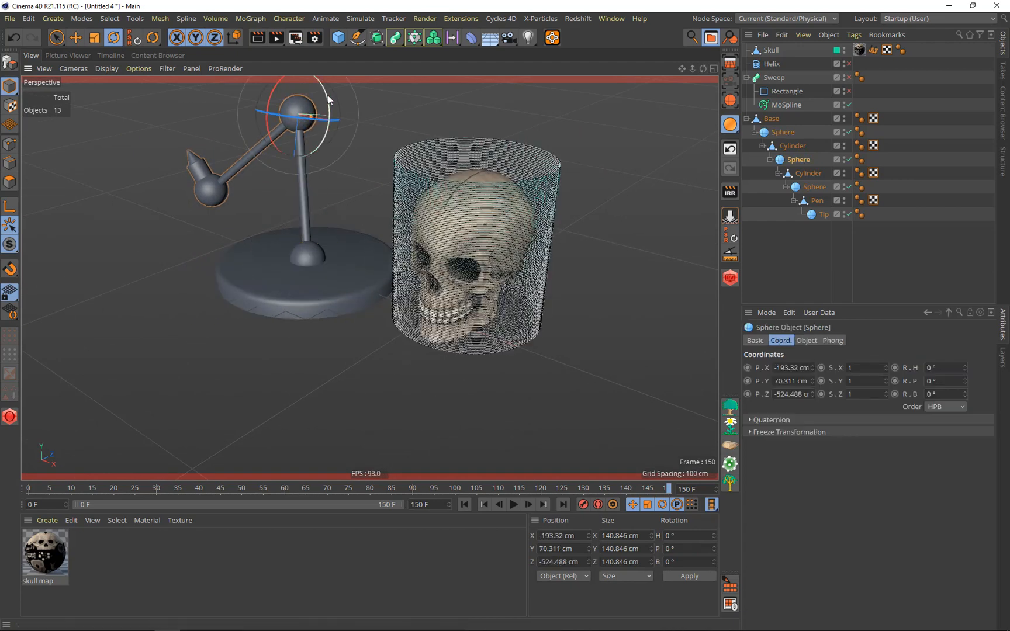
left_click_drag(328, 112, 436, 109)
left_click_drag(682, 69, 714, 232)
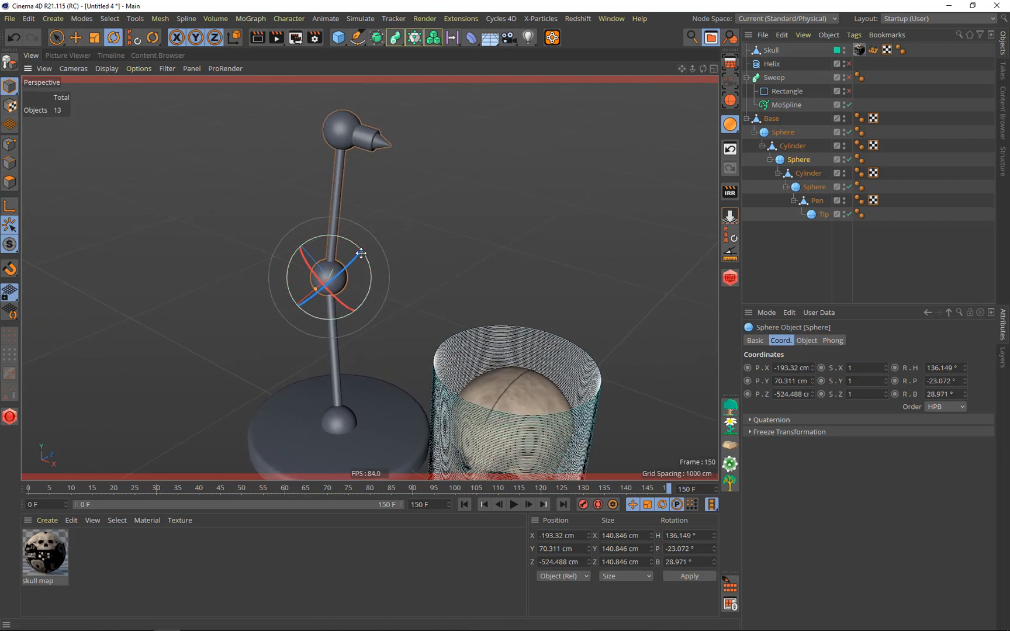
scroll(395, 267, "down", 3)
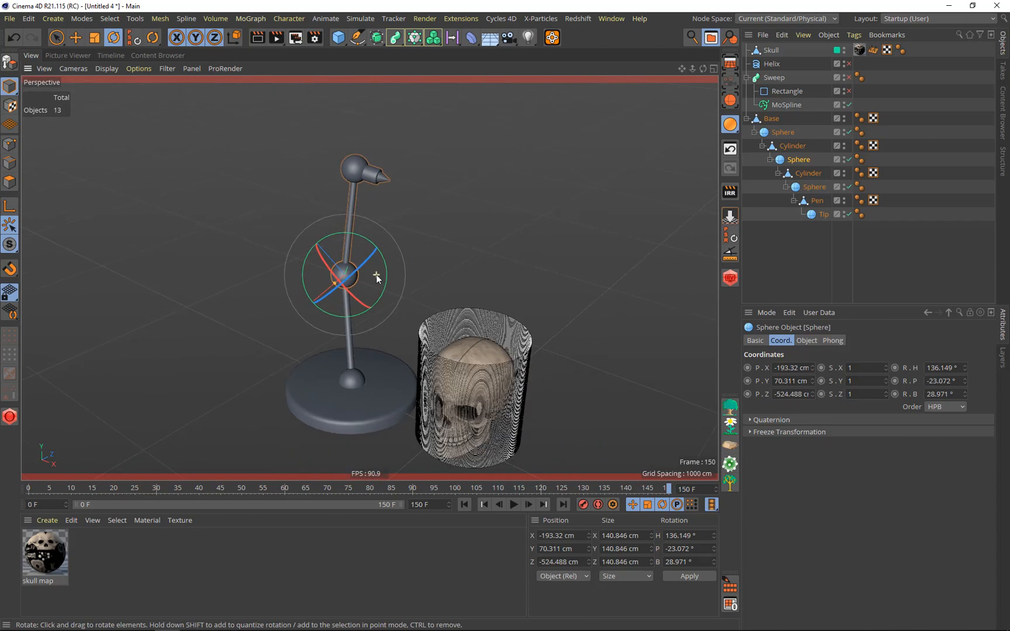
left_click_drag(700, 68, 512, 305)
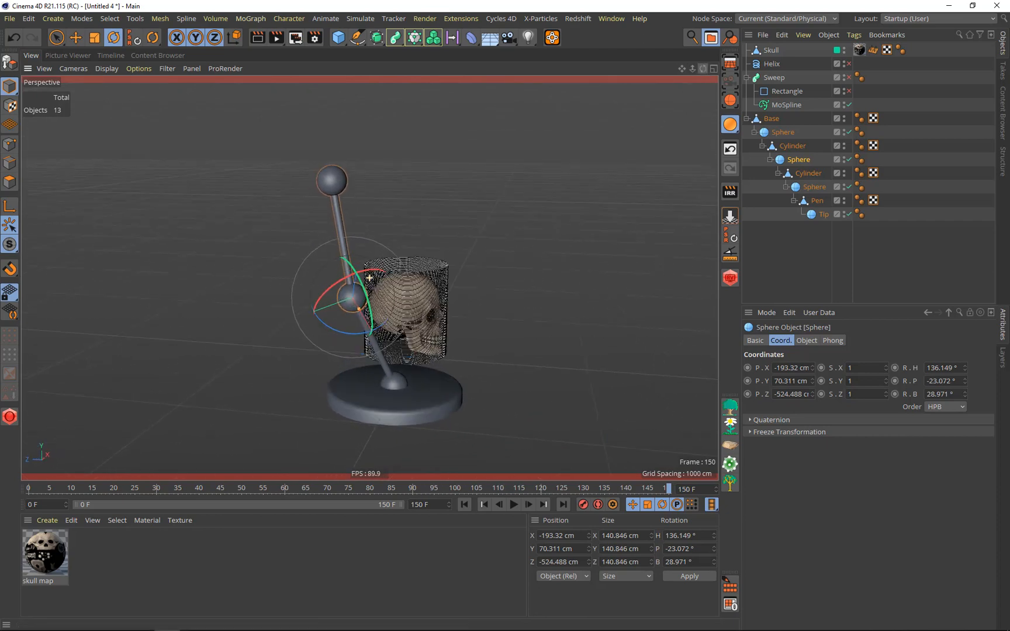
Rotate the base Sphere to a pitch of about -77° and the middle Sphere to about H 139°, P -14°, B 38°
left_click(396, 383)
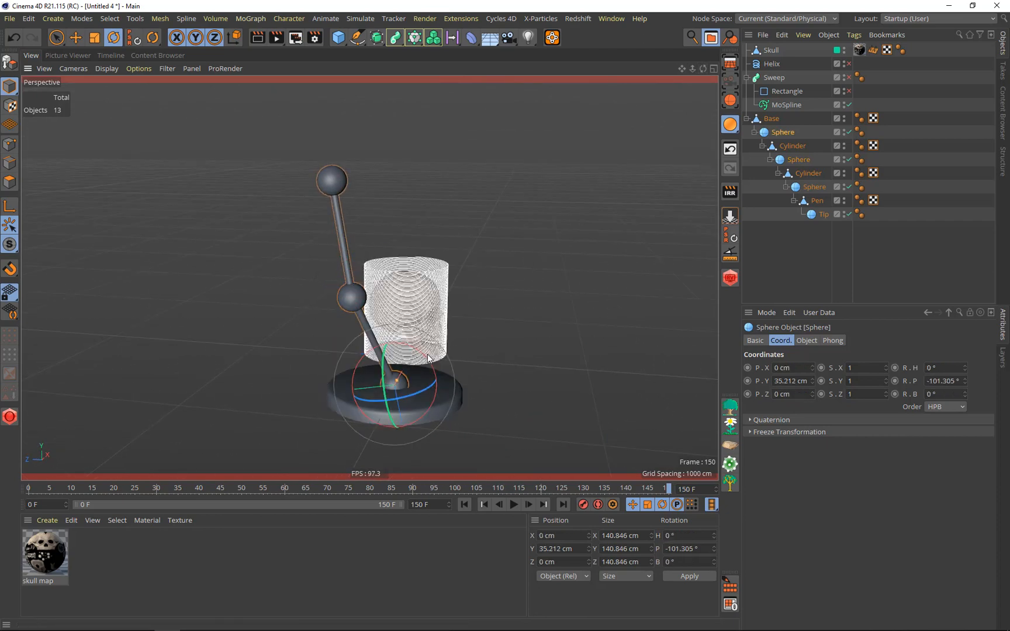
left_click_drag(428, 363, 441, 374)
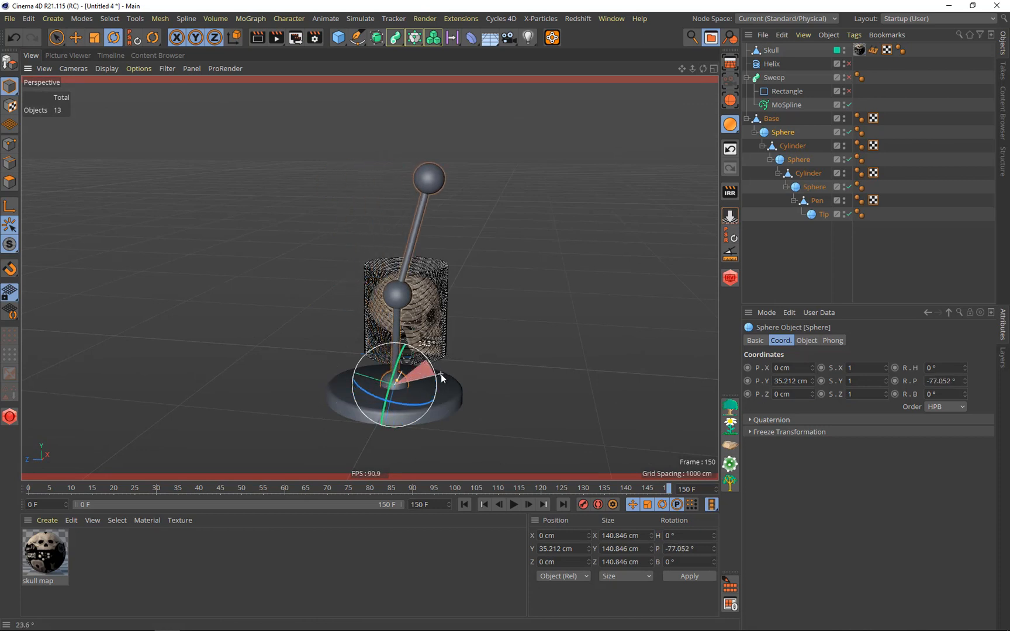
left_click(398, 293)
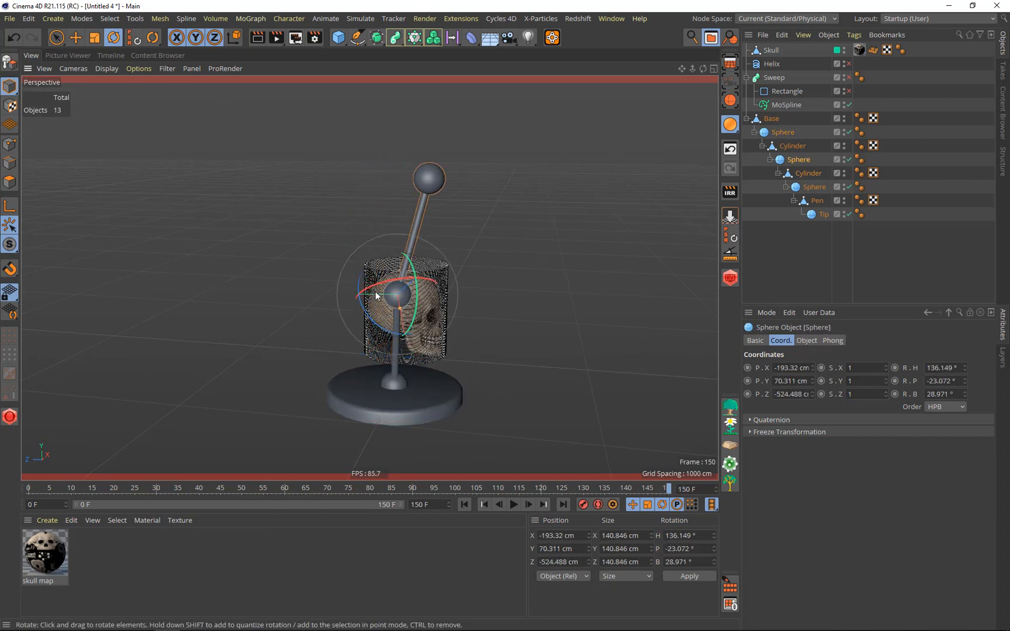
left_click(234, 37)
mouse_move(360, 281)
left_mouse_down()
mouse_move(376, 269)
mouse_move(367, 276)
left_mouse_up()
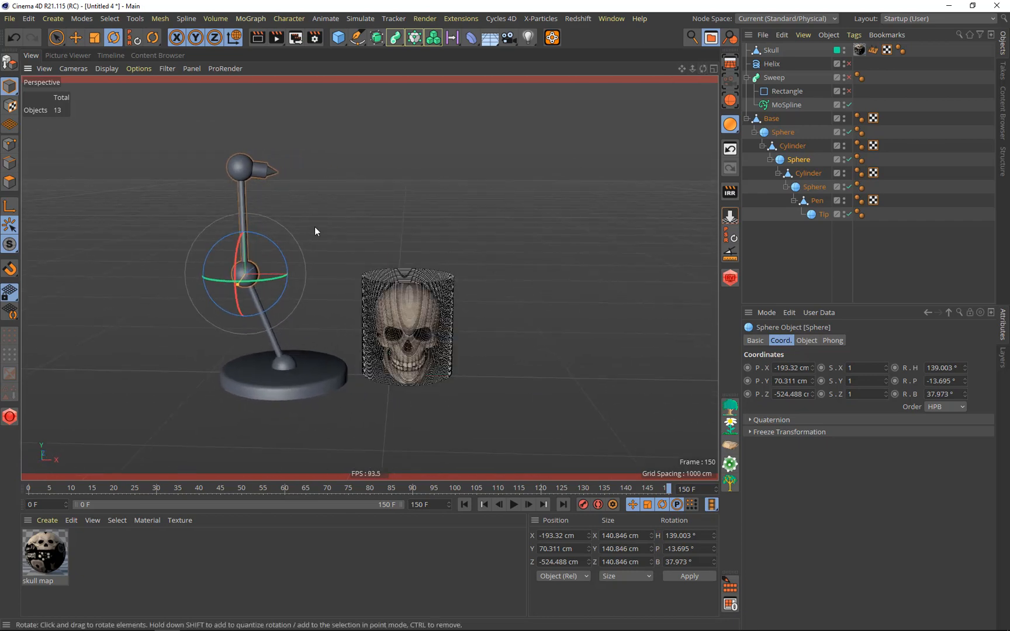
Pose the lower arm vertically, lean the upper arm toward the skull, and angle the Pen to about H -14°, P 7°, B 8°
left_click(284, 359)
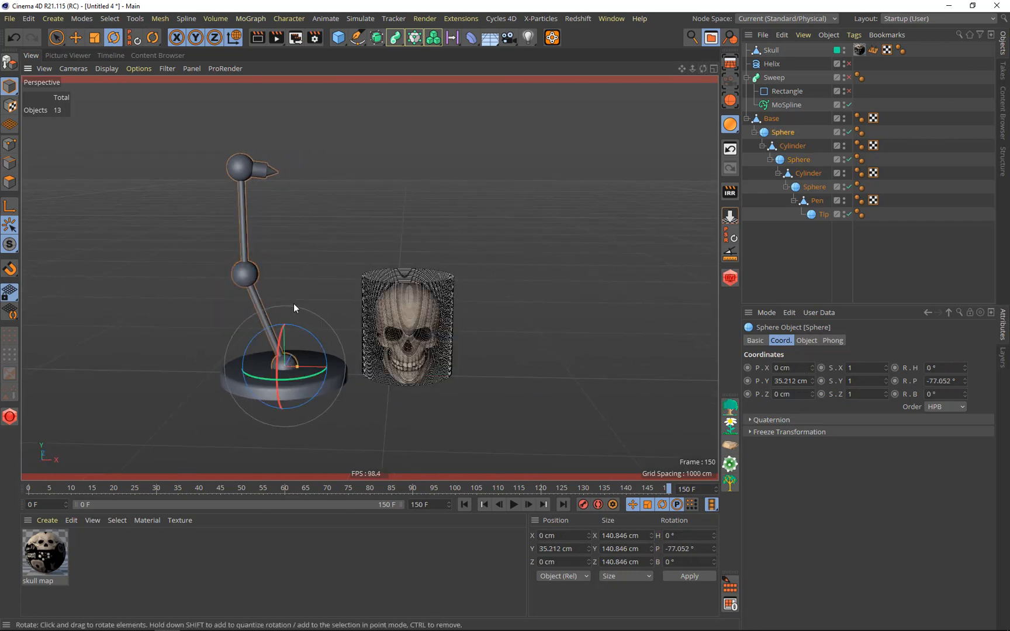
left_click_drag(320, 345, 336, 359)
left_click(286, 271)
left_click_drag(324, 247, 336, 268)
left_click(371, 206)
left_click_drag(405, 179, 398, 156)
left_click(380, 214)
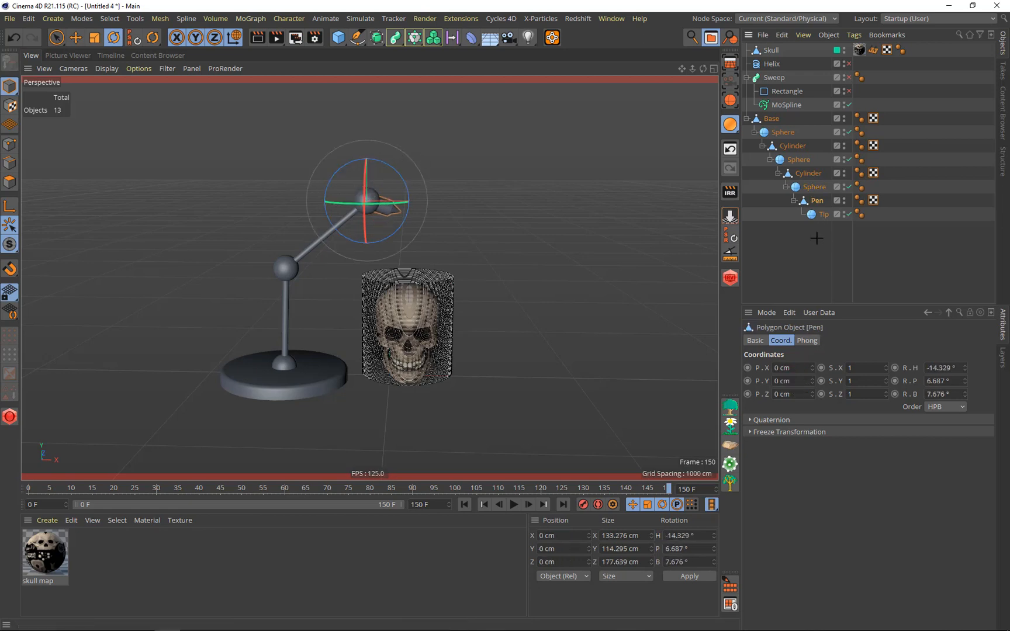
left_click(817, 242)
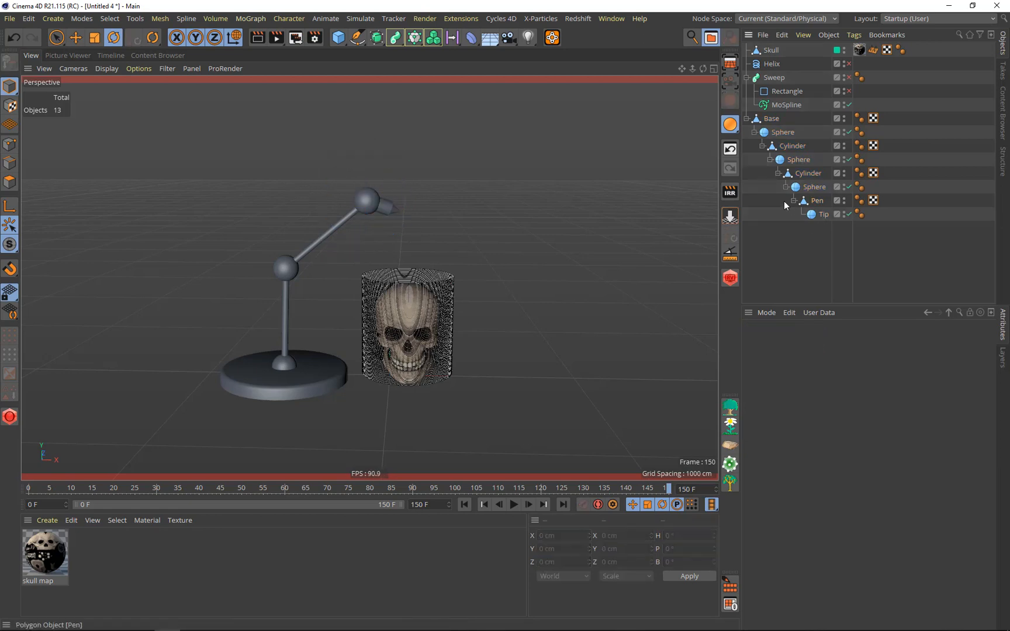
Create an IK chain from the first Sphere under Base to the Tip and place the Tip.Goal null directly above Base
left_click(775, 132)
left_click(817, 214, "ctrl")
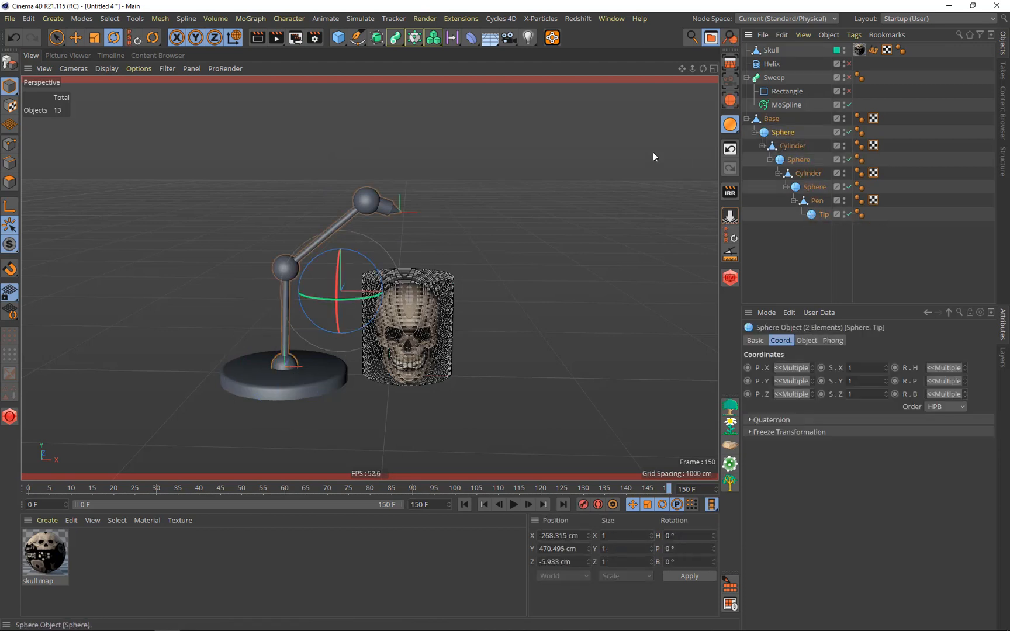
left_click(278, 22)
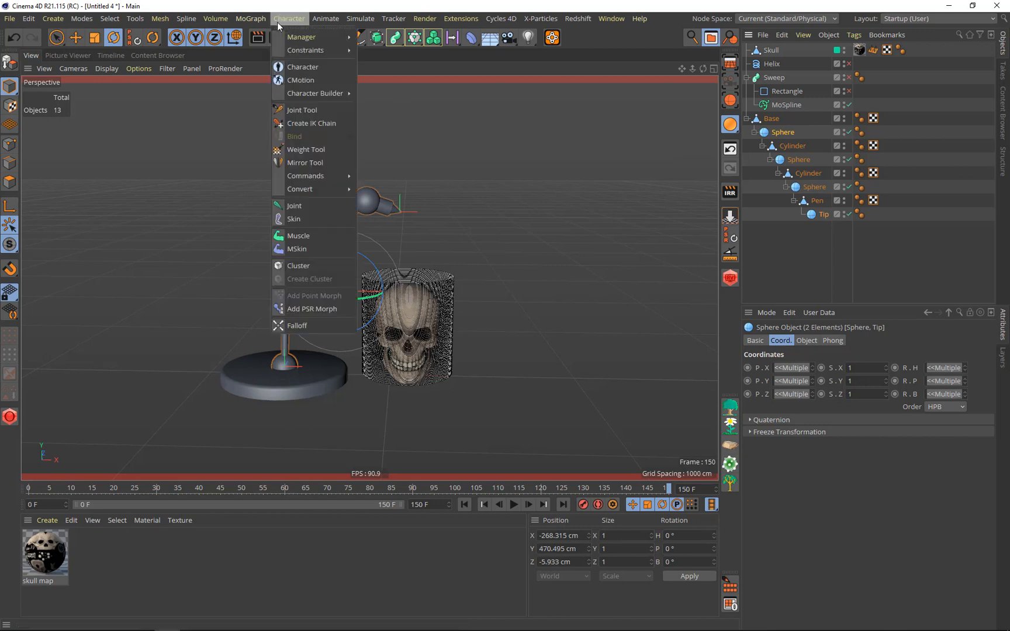
left_click(308, 124)
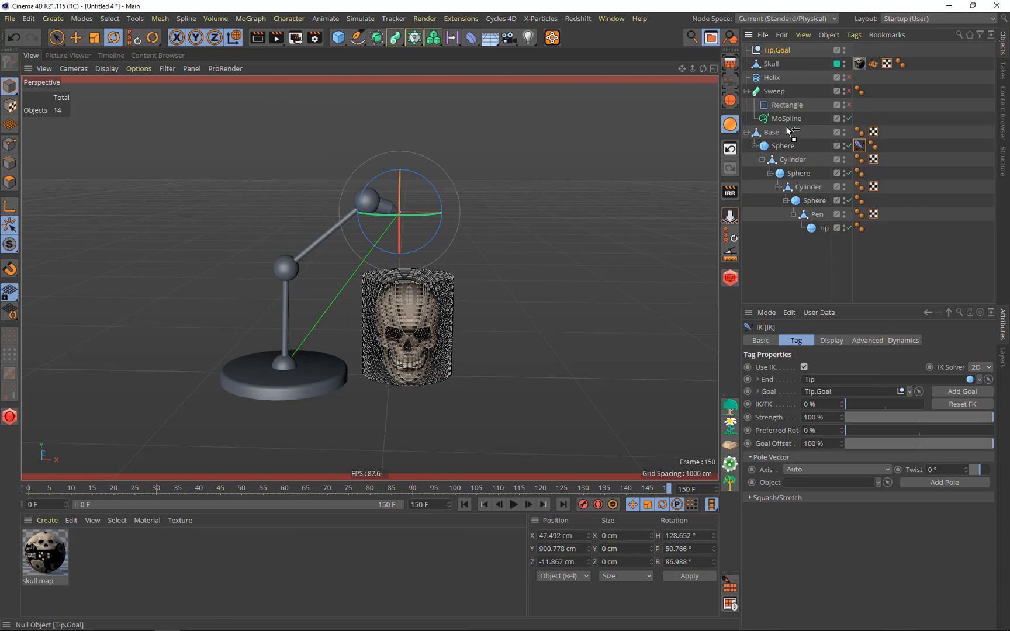
left_click_drag(786, 126, 786, 126)
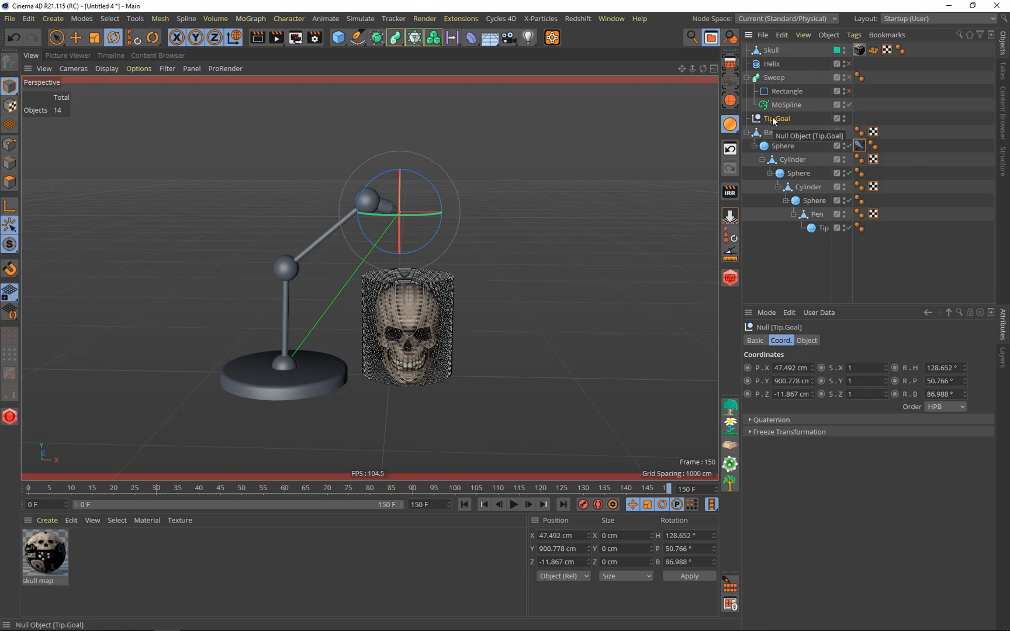
Add an Align to Spline tag to Tip.Goal and assign MoSpline as its spline path
right_click(773, 120)
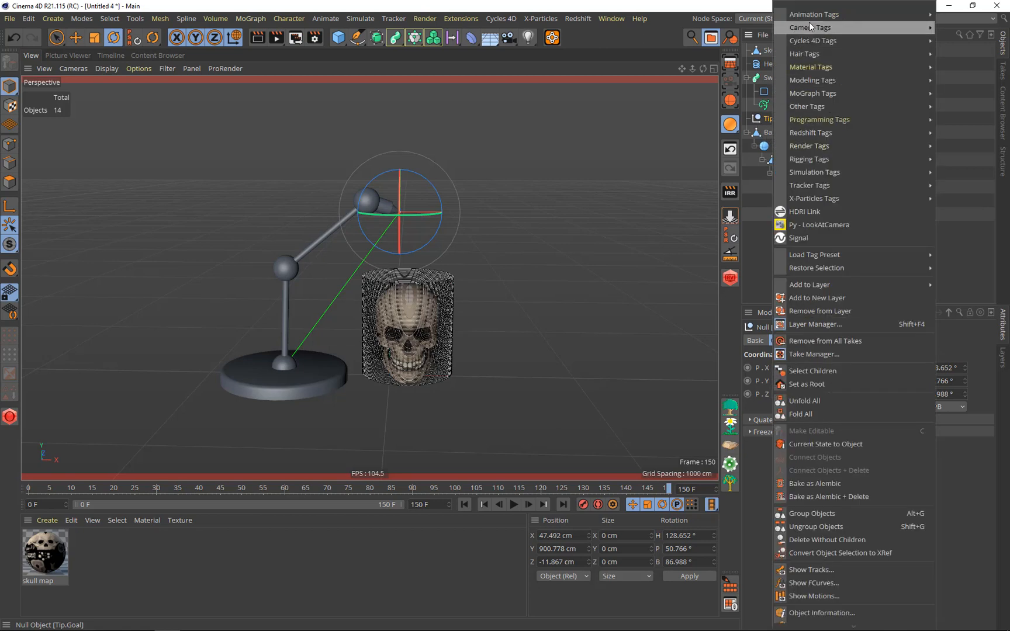
mouse_move(810, 15)
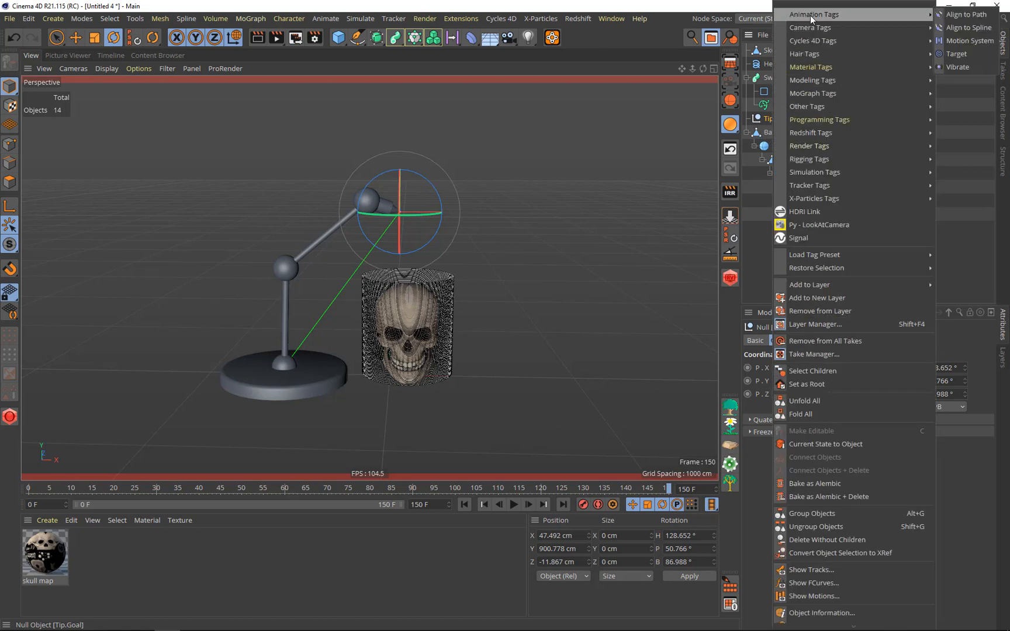
left_click(973, 29)
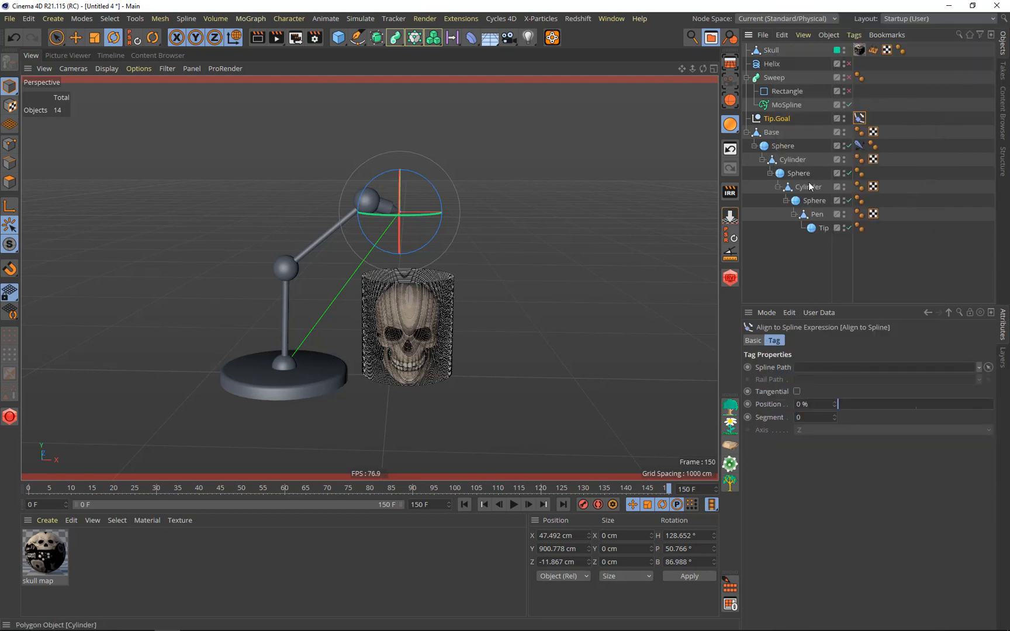
left_click_drag(787, 108, 811, 367)
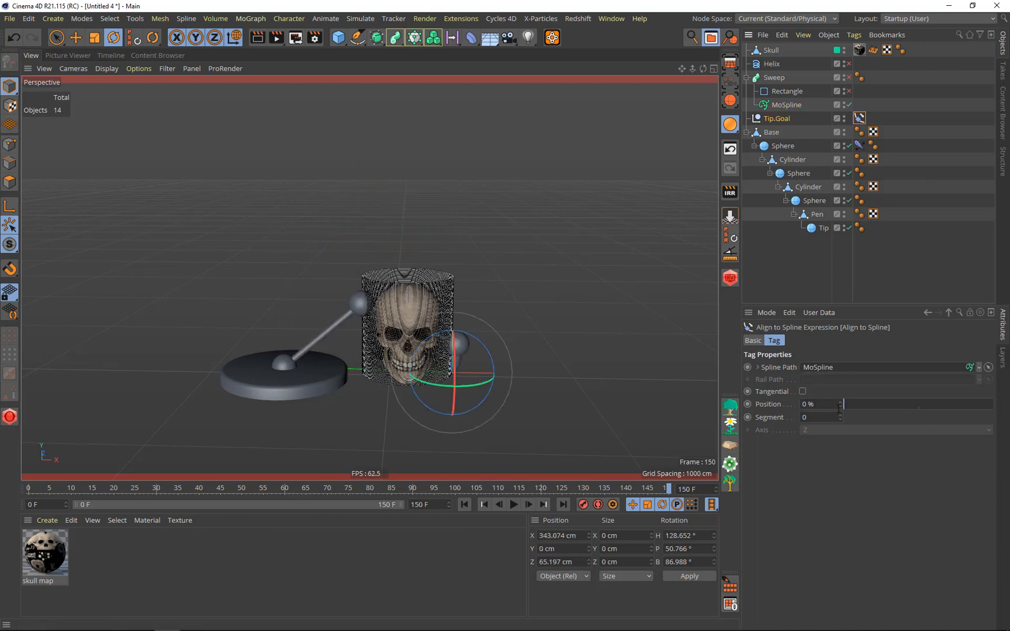
Set the Align to Spline position to 100% and scrub the animation to frame 126 to check the arm's motion
left_click_drag(842, 405, 580, 378)
type("10")
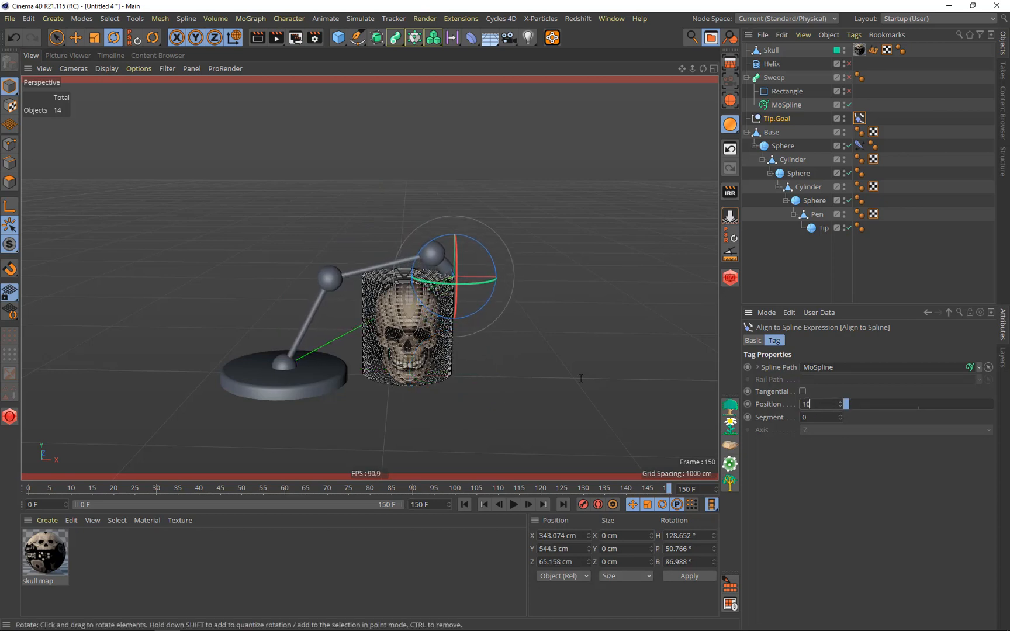
type("0")
key("Return")
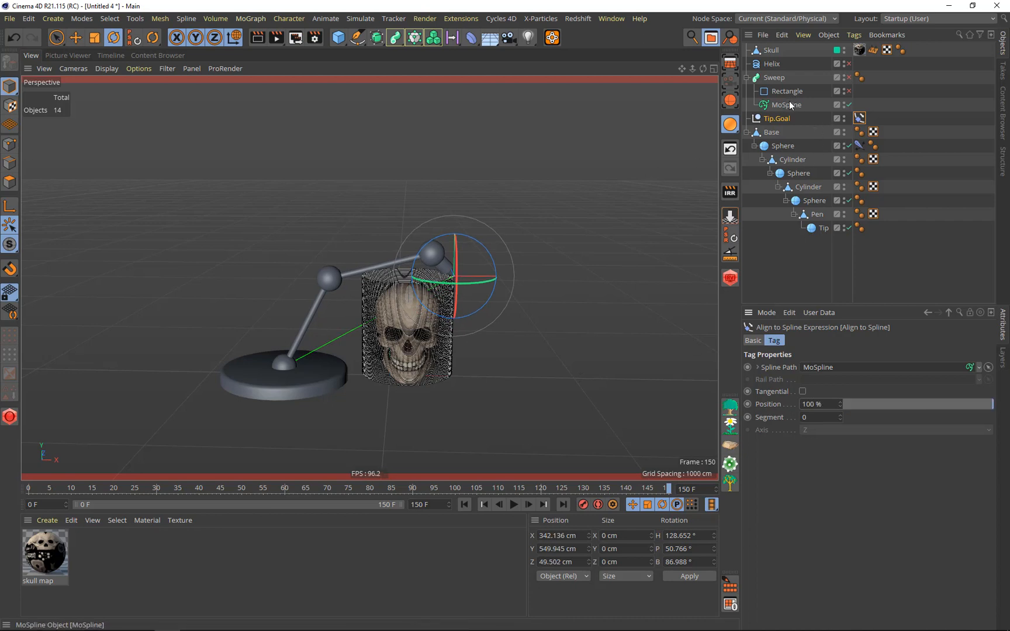
left_click(510, 488)
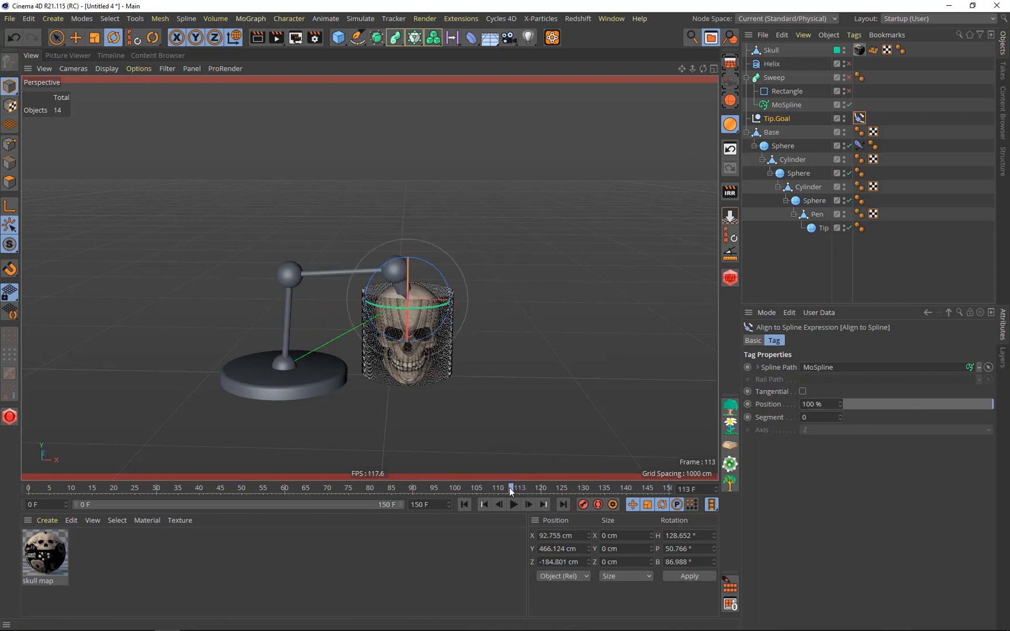
left_click_drag(358, 488, 524, 454)
scroll(385, 363, "up", 10)
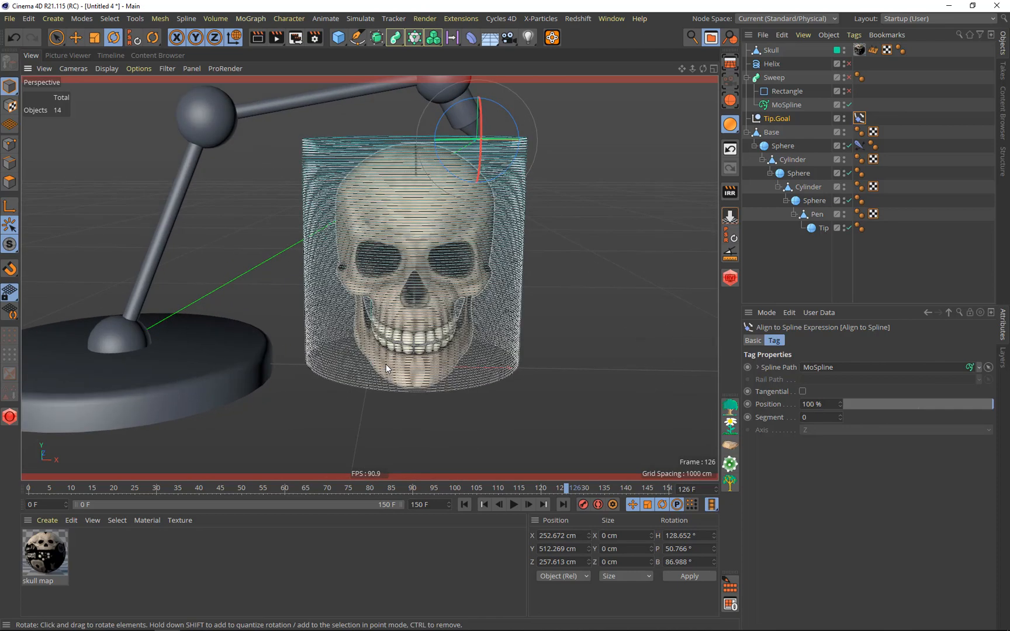
scroll(386, 363, "down", 5)
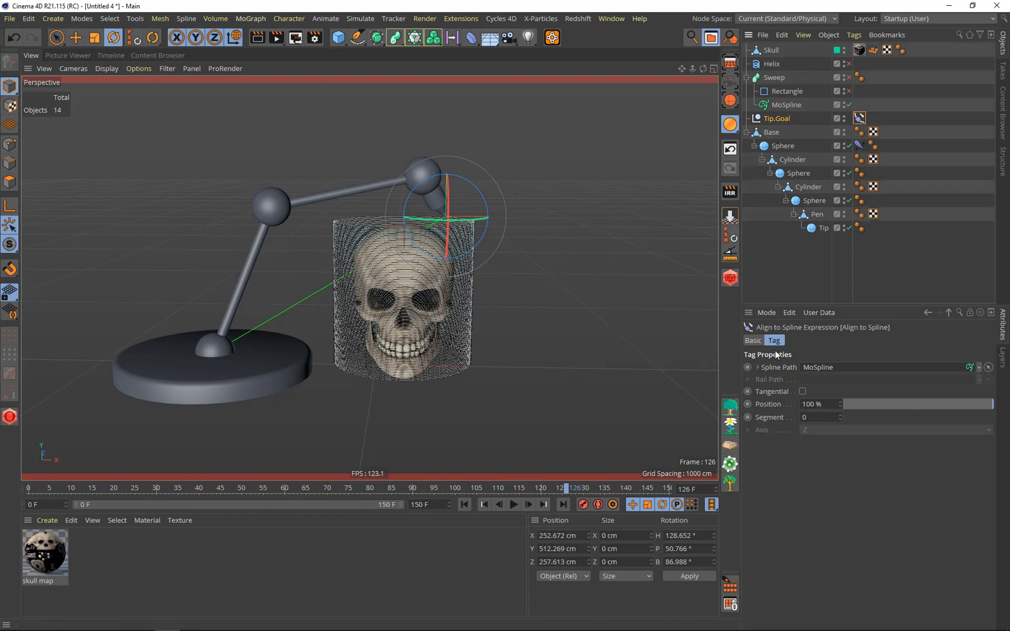
Disable the Align to Spline tag on Tip.Goal and hide the Base arm hierarchy in the viewport
left_click(750, 340)
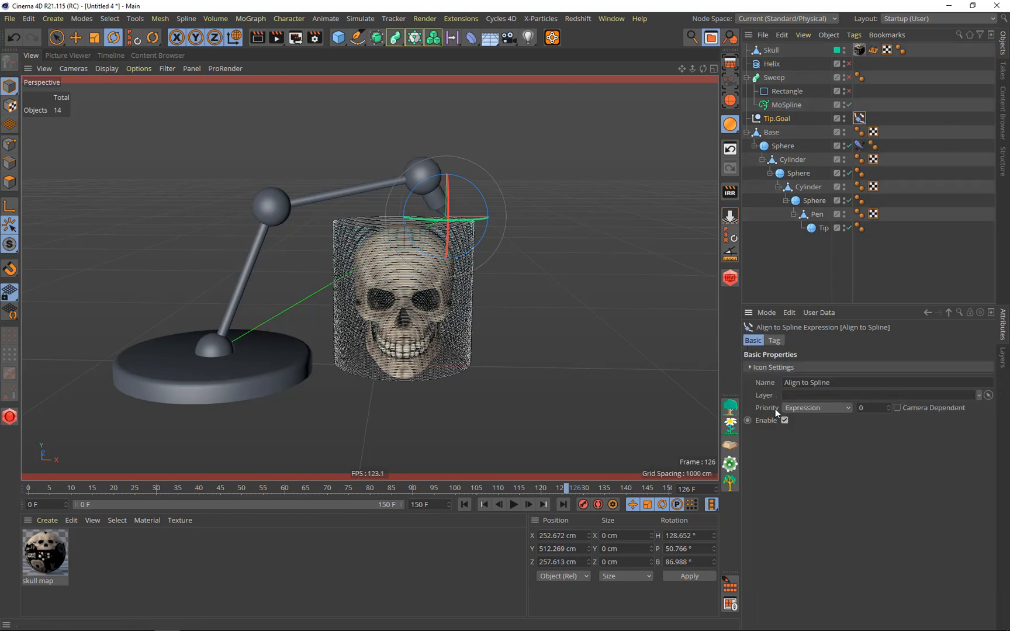
left_click(784, 421)
double_click(843, 130)
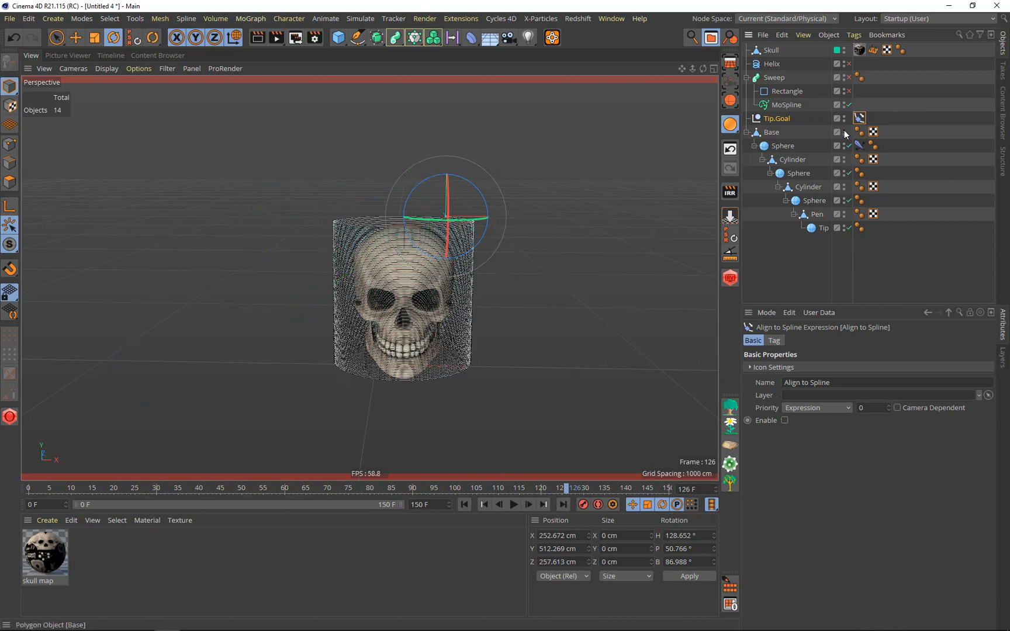
scroll(418, 306, "up", 2)
scroll(418, 306, "up", 2)
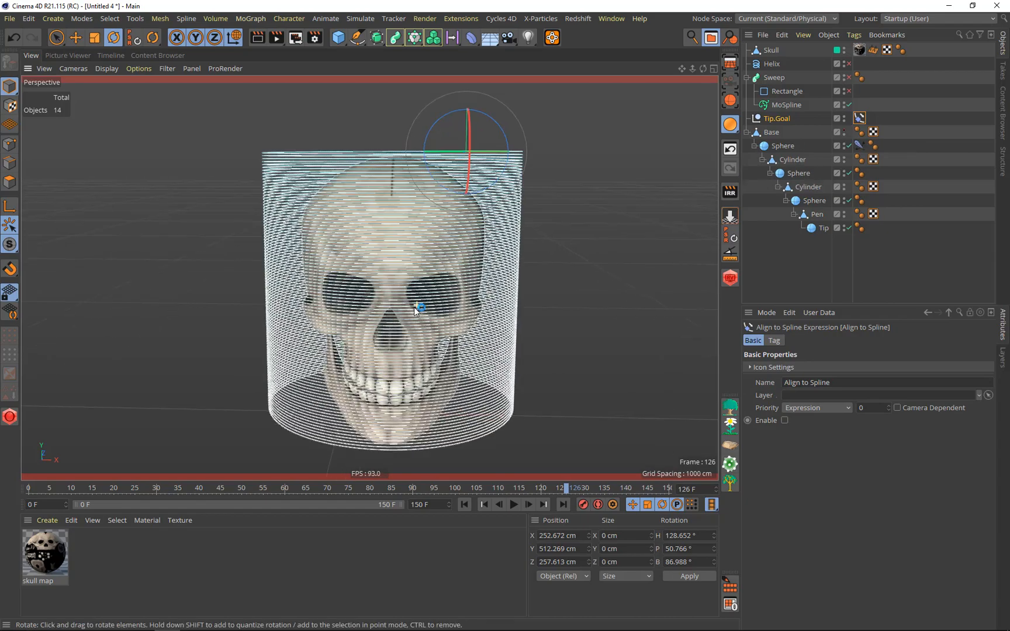
left_click_drag(703, 69, 738, 72)
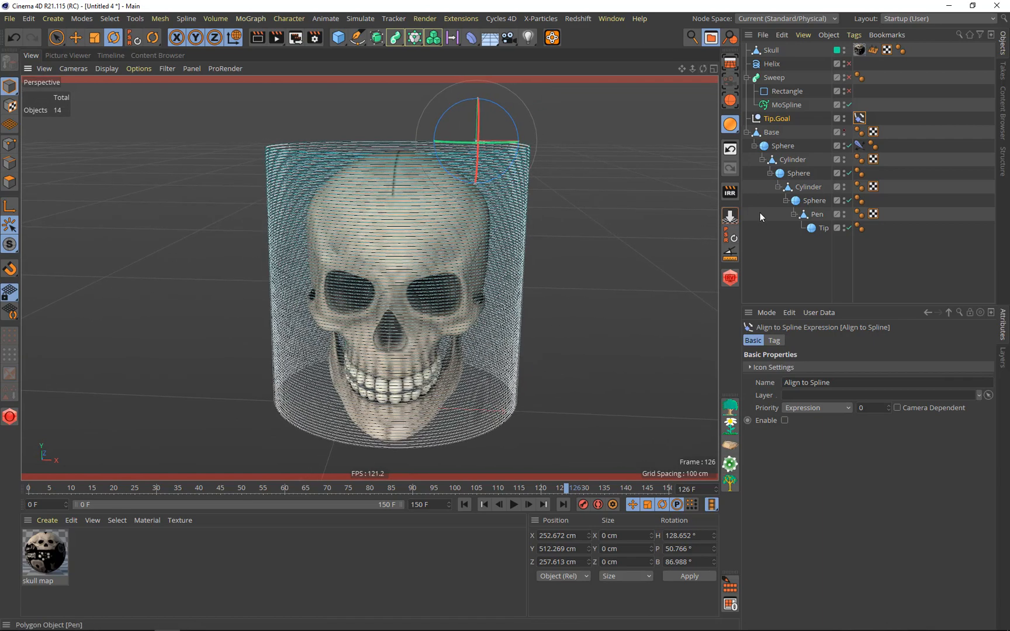
Disable the MoSpline and enable the Helix around the skull
left_click(849, 104)
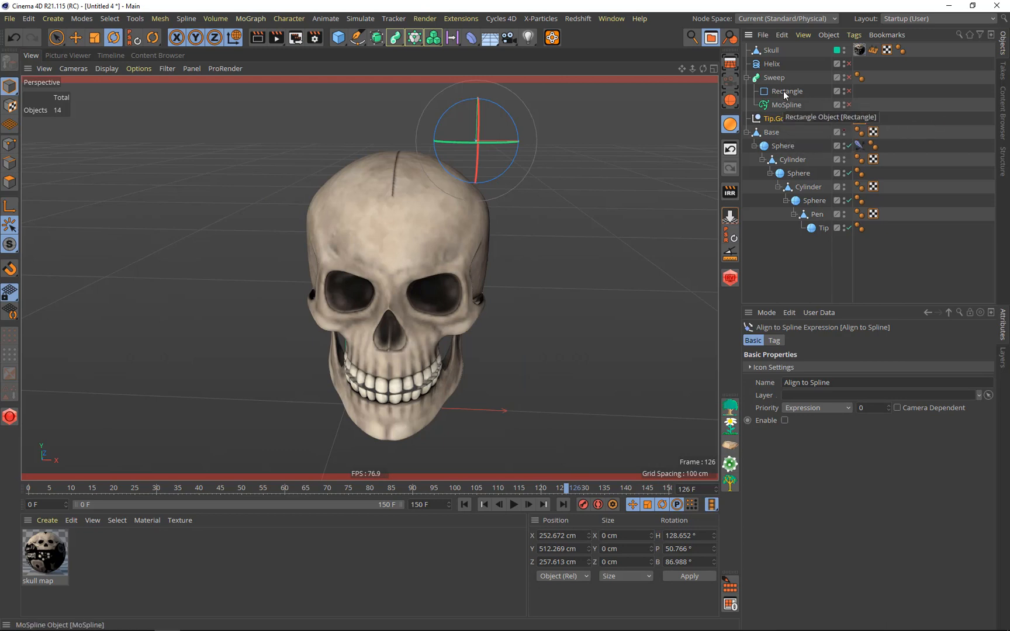
left_click(771, 64)
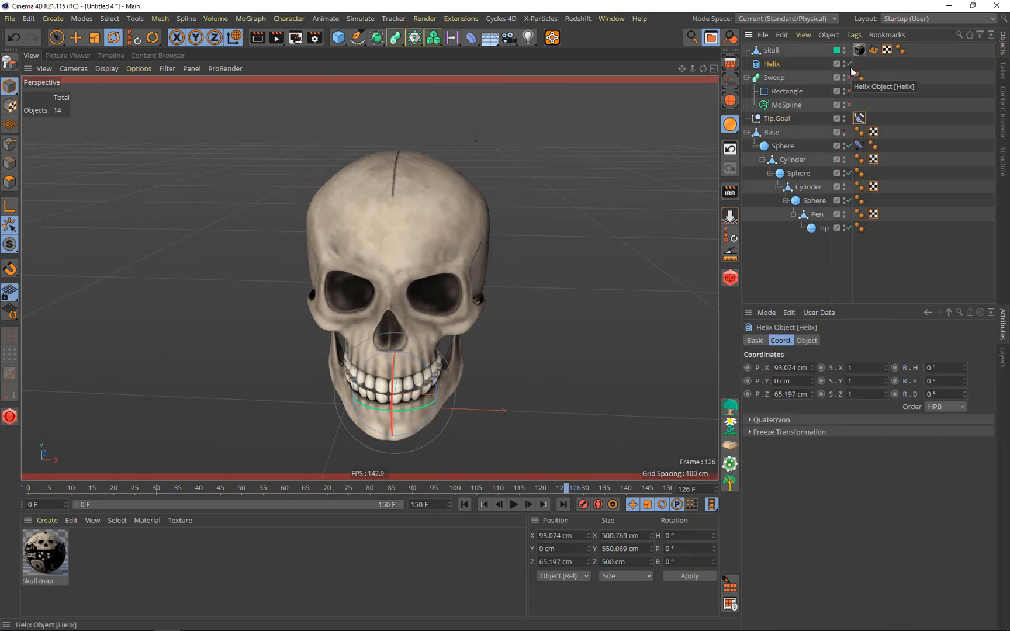
left_click(848, 64)
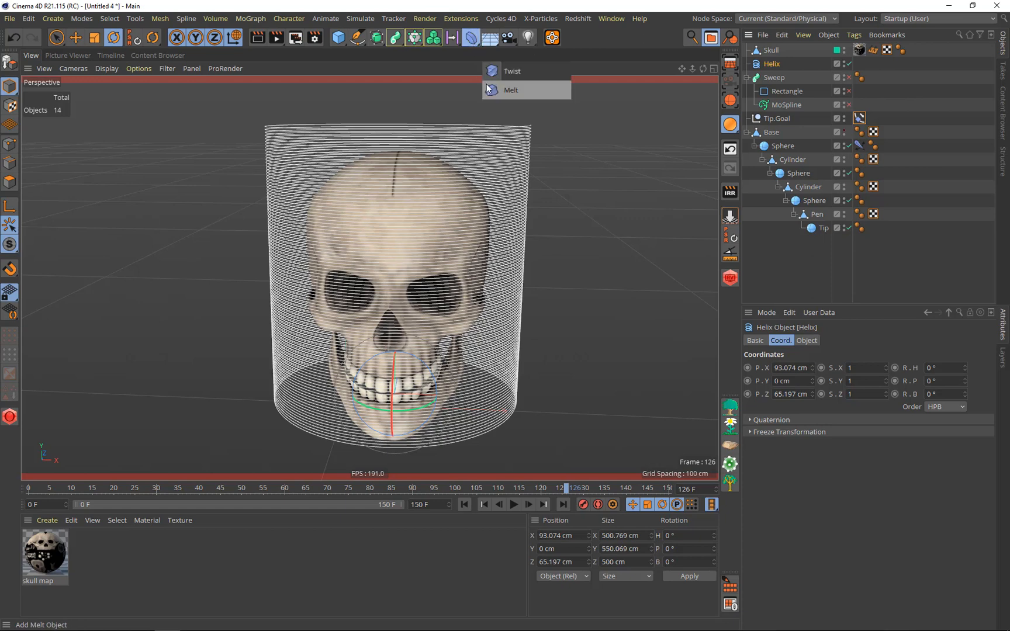
Add a Shrink Wrap deformer and make it a child of the Helix
left_click(470, 39)
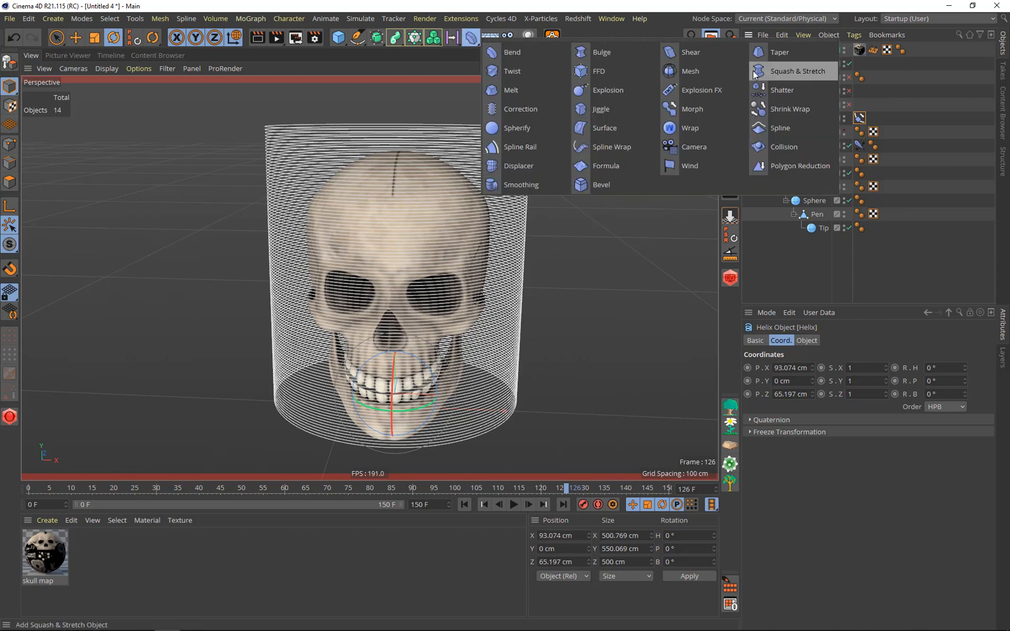
left_click(775, 109)
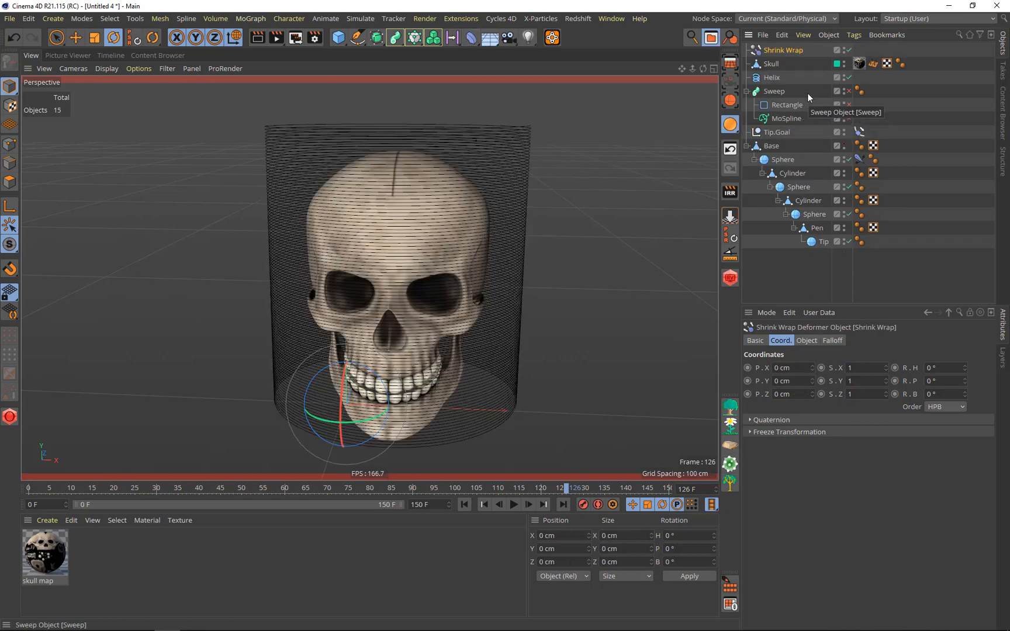
left_click_drag(784, 51, 777, 80)
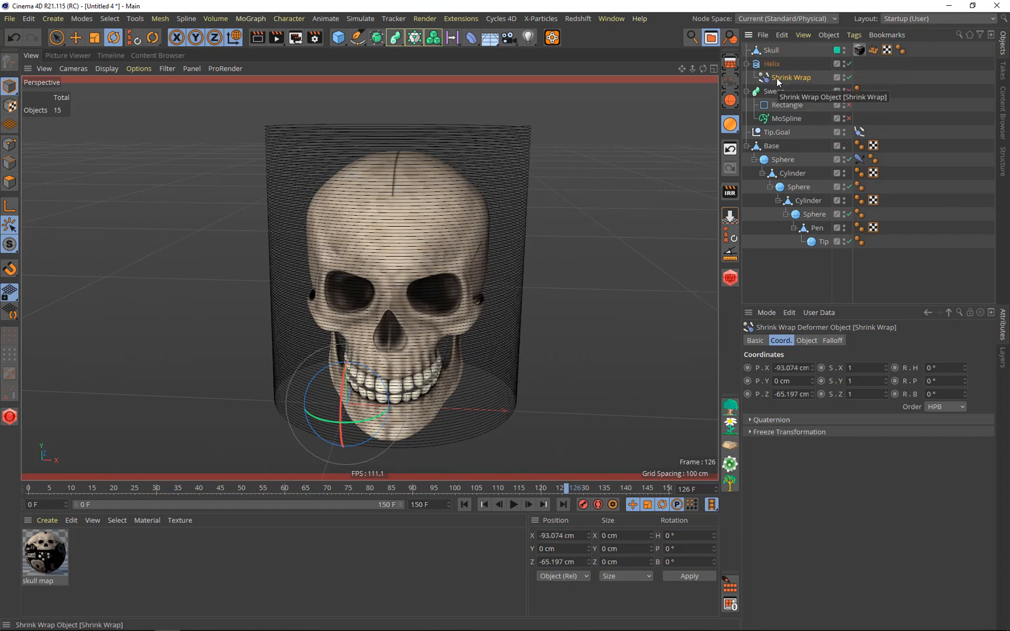
Set the Shrink Wrap deformer's target object to Skull and its mode to Target Axis
left_click(805, 342)
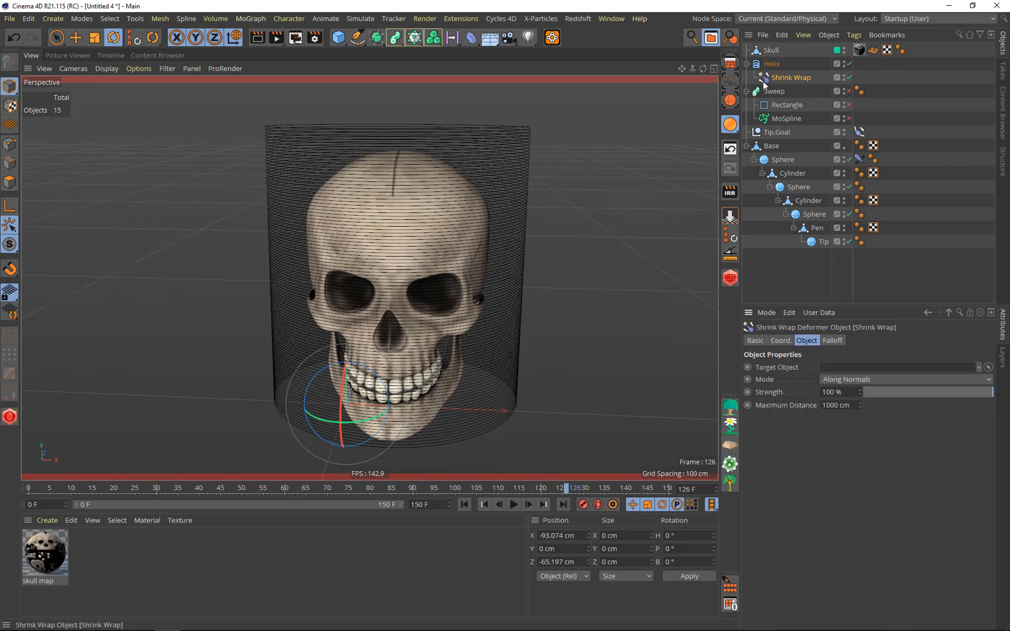
left_click_drag(770, 50, 842, 367)
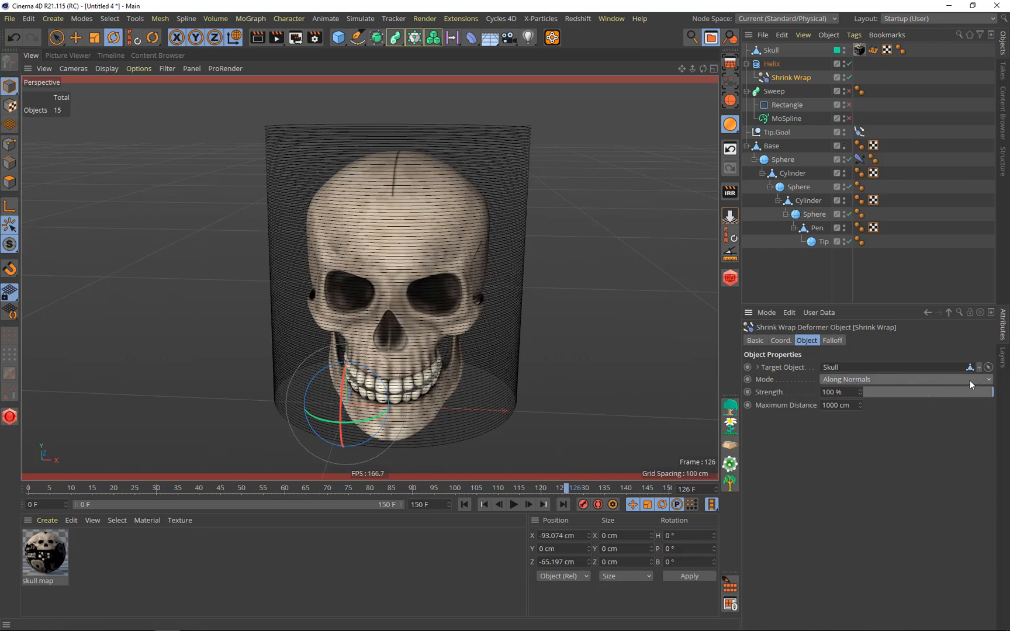
left_click(843, 381)
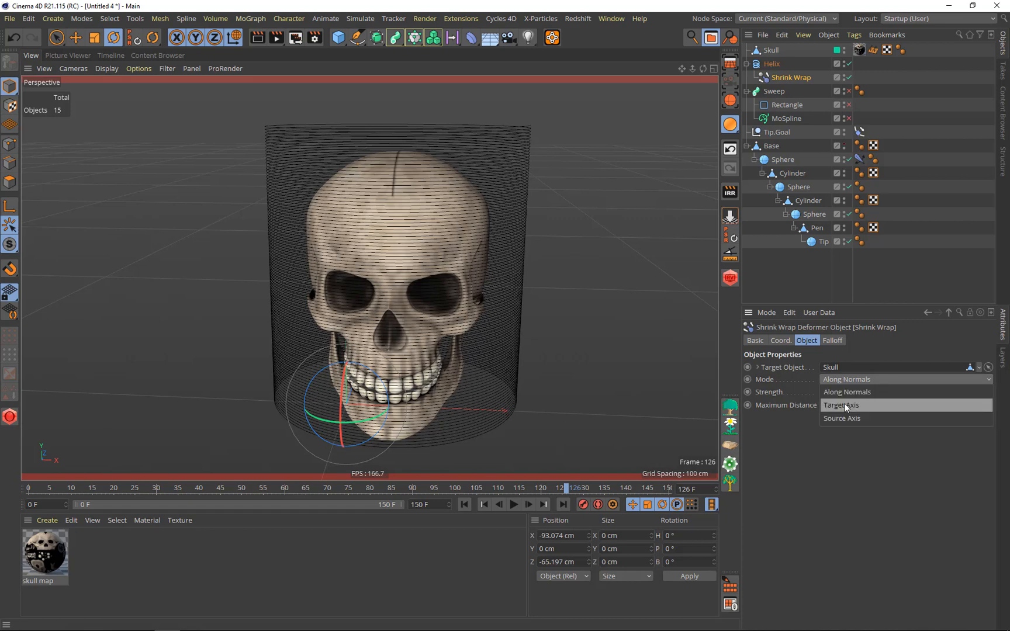
left_click(844, 404)
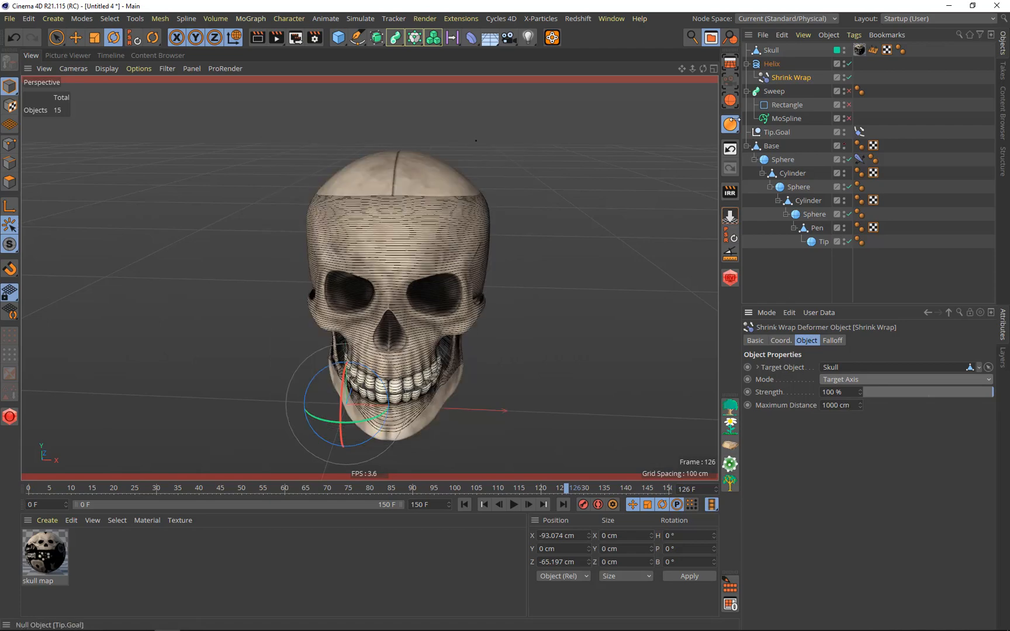
left_click_drag(702, 68, 607, 75)
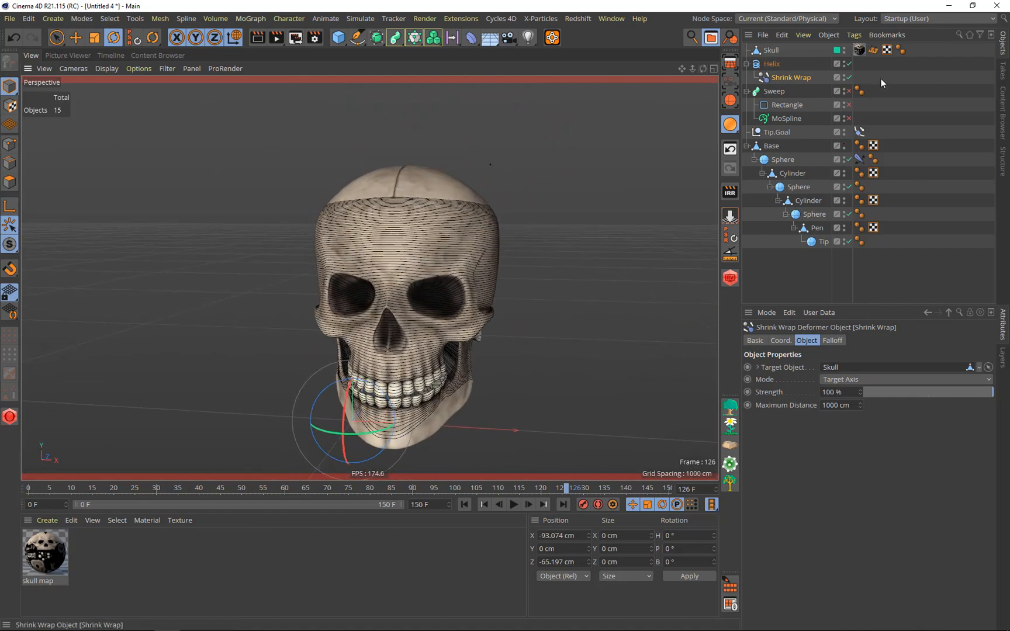
Hide the Skull in the viewport and enable the MoSpline, the Rectangle and the Sweep
left_click(845, 49)
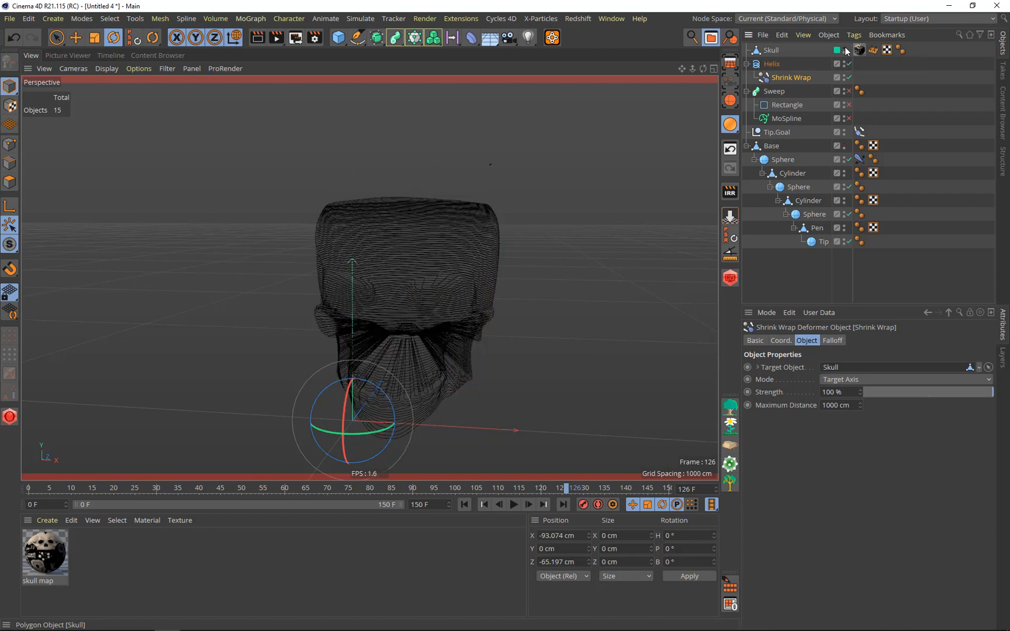
mouse_move(705, 69)
left_mouse_down()
mouse_move(632, 71)
mouse_move(684, 70)
left_mouse_up()
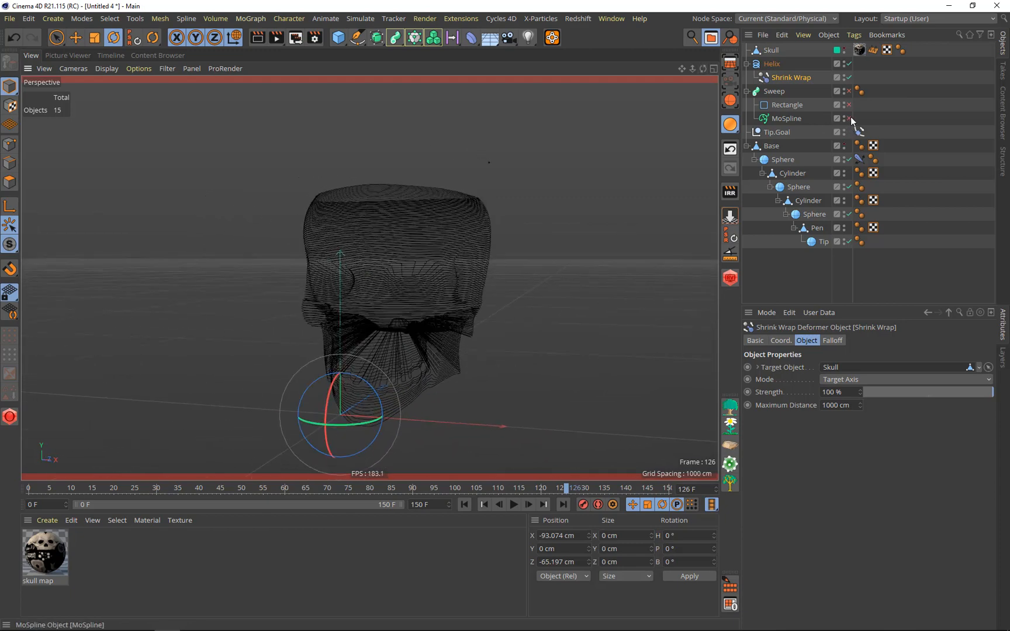
left_click(849, 118)
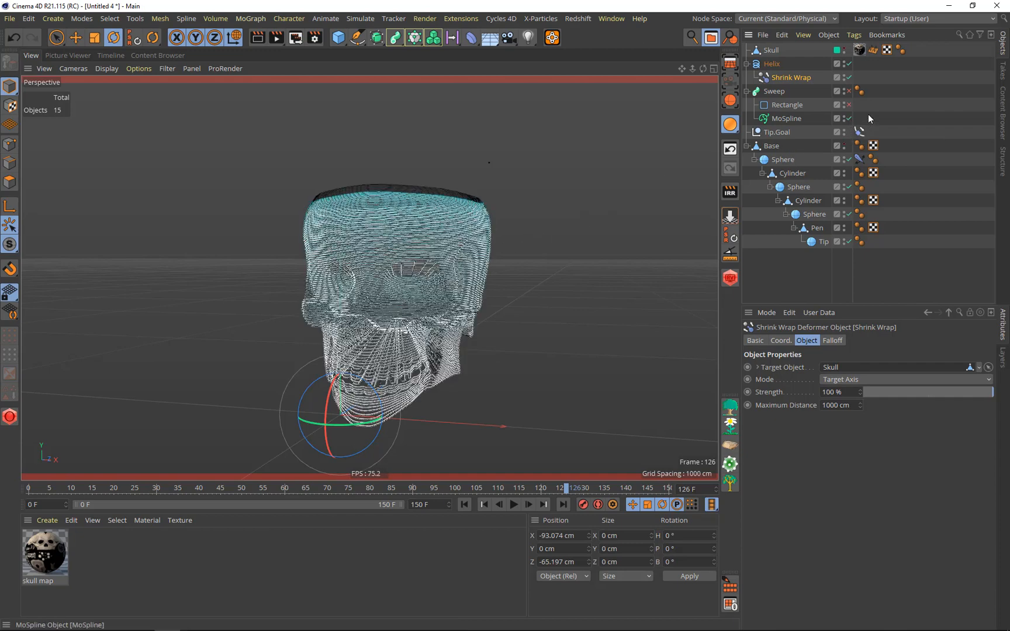
left_click(848, 105)
left_click(847, 92)
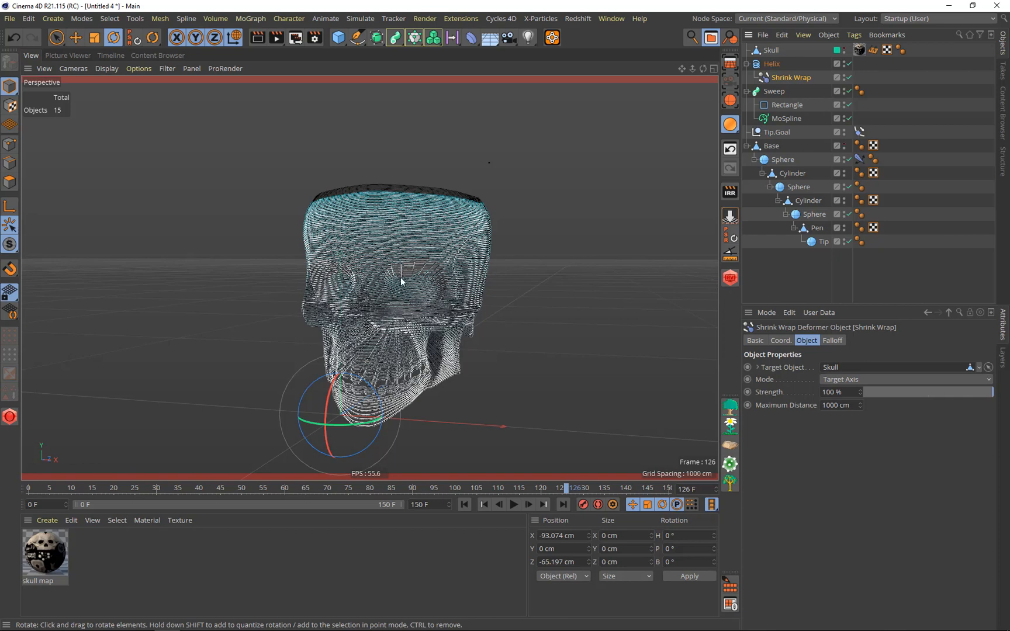
Set the MoSpline's spline width to 10 cm
scroll(401, 277, "up", 1)
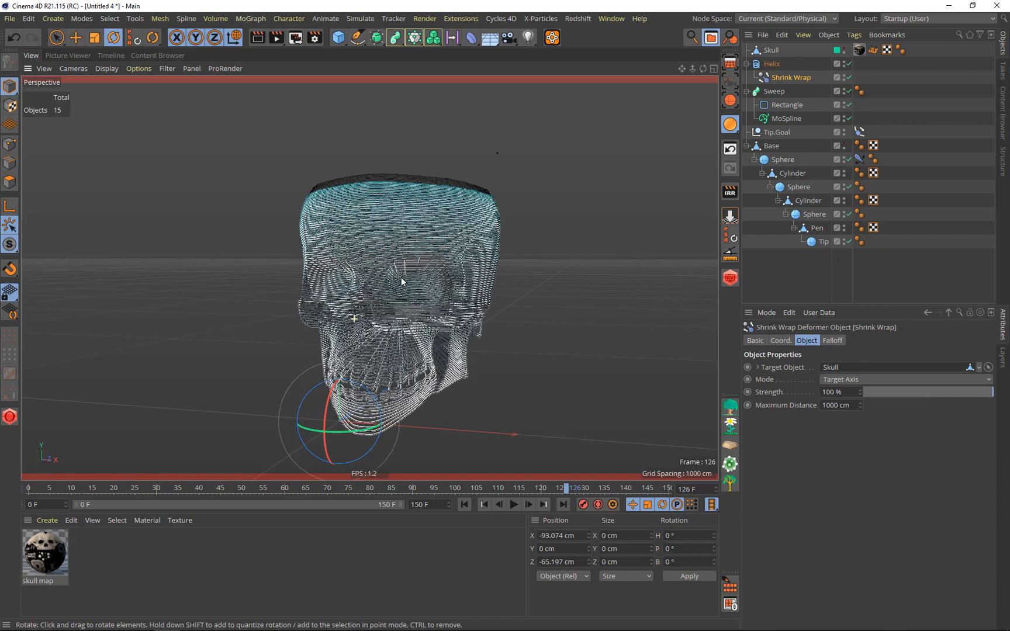
scroll(400, 281, "up", 1)
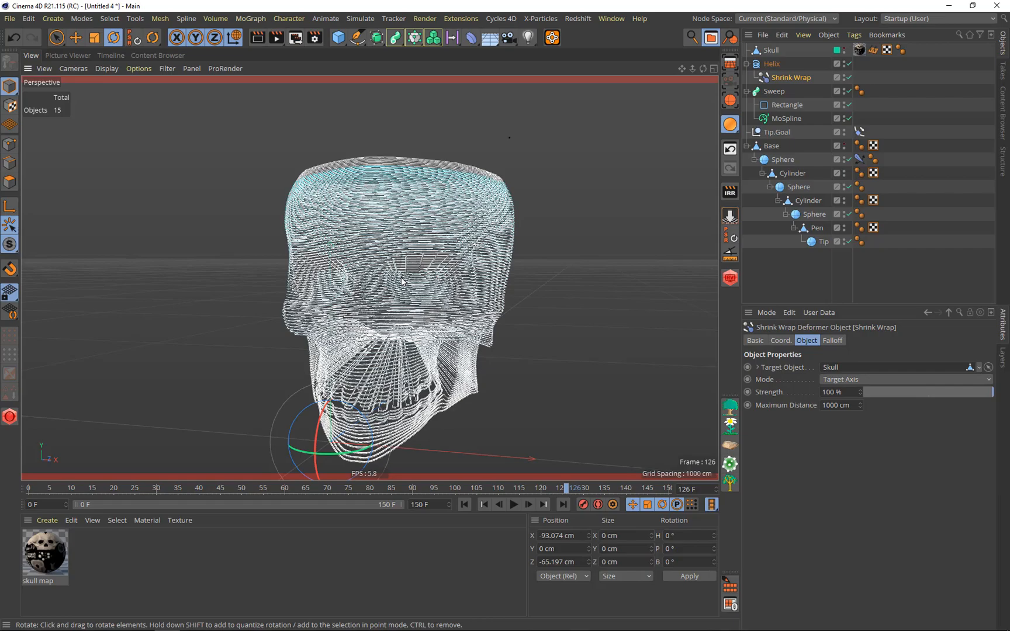
scroll(401, 281, "up", 6)
scroll(226, 288, "up", 3)
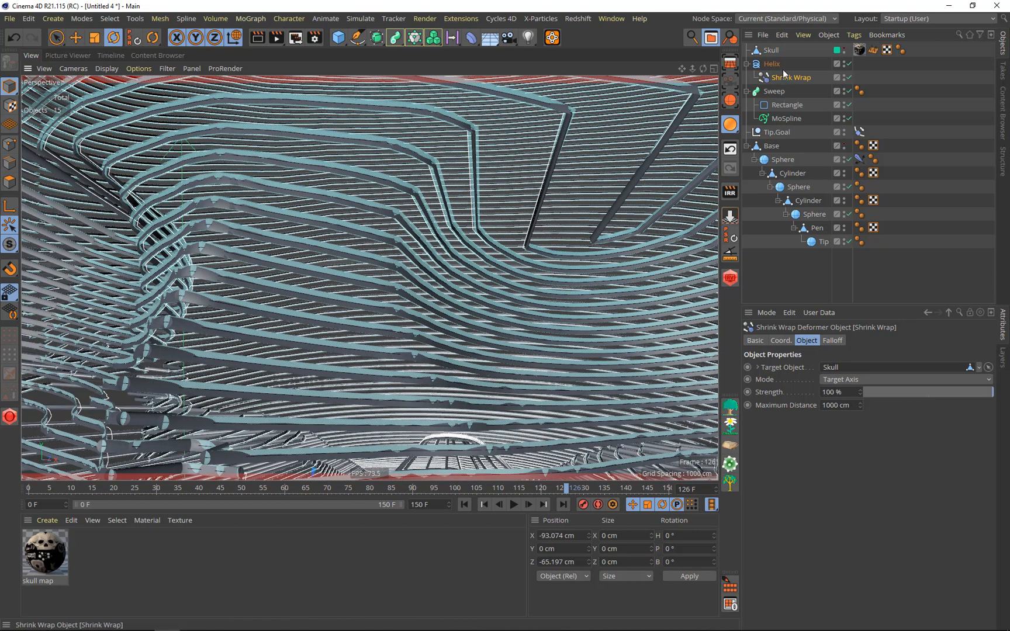
left_click(787, 119)
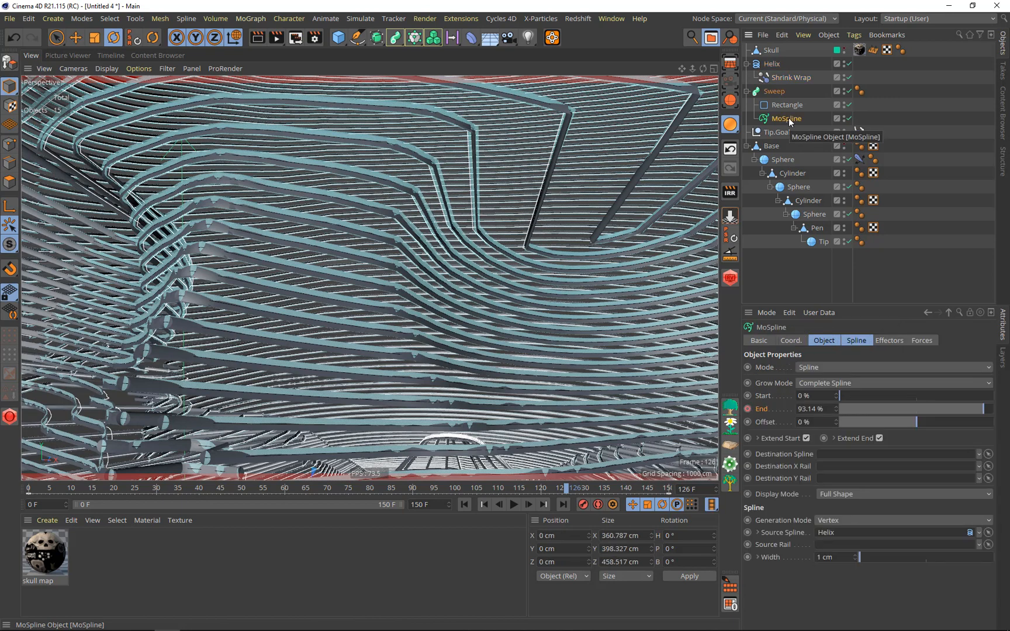
left_click(823, 341)
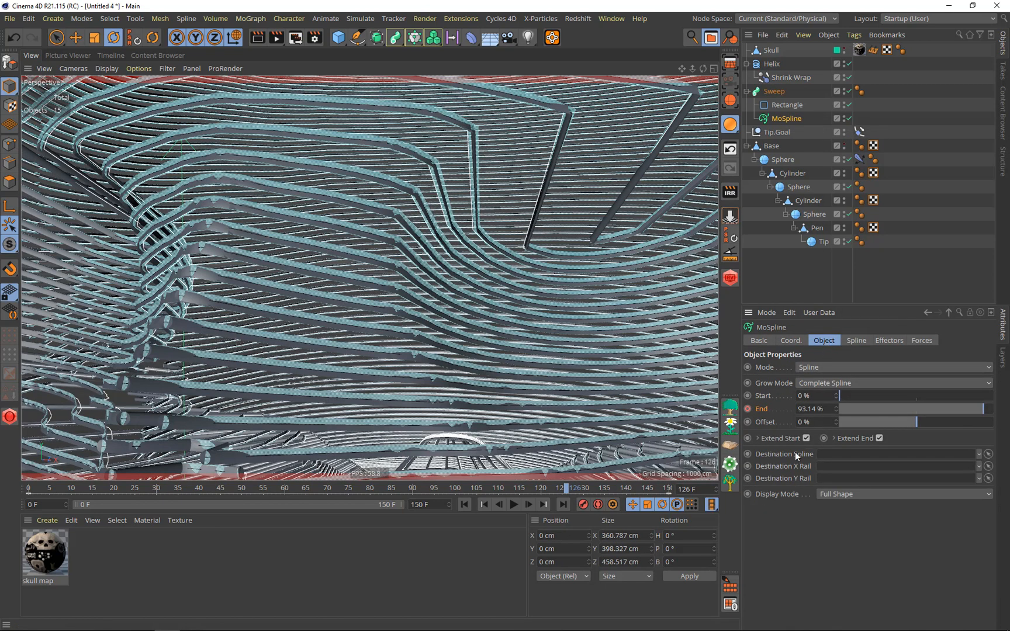
left_click(855, 341)
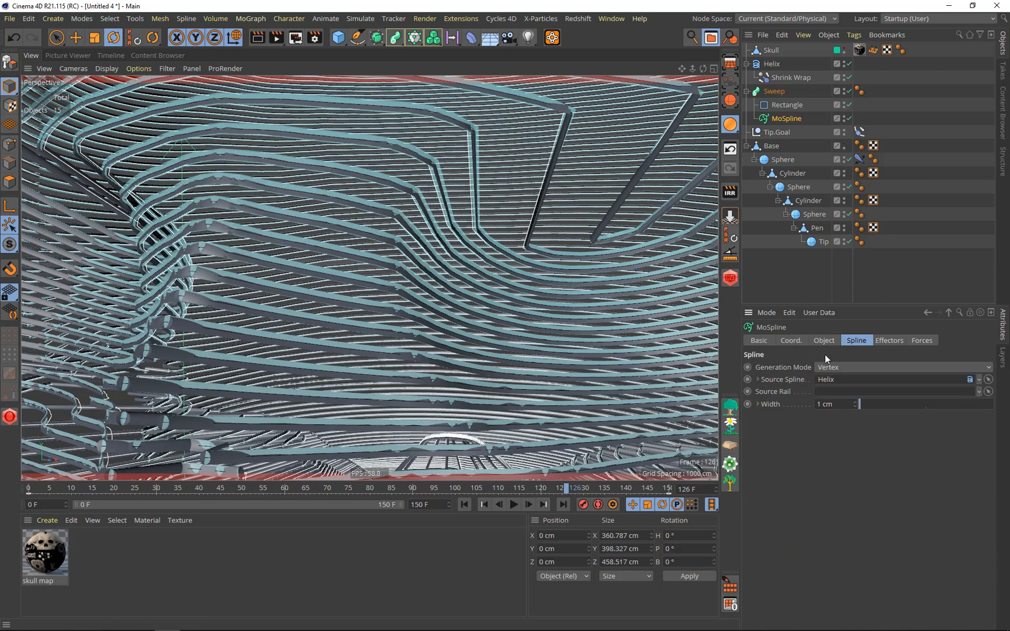
left_click(839, 403)
type("10")
key("Return")
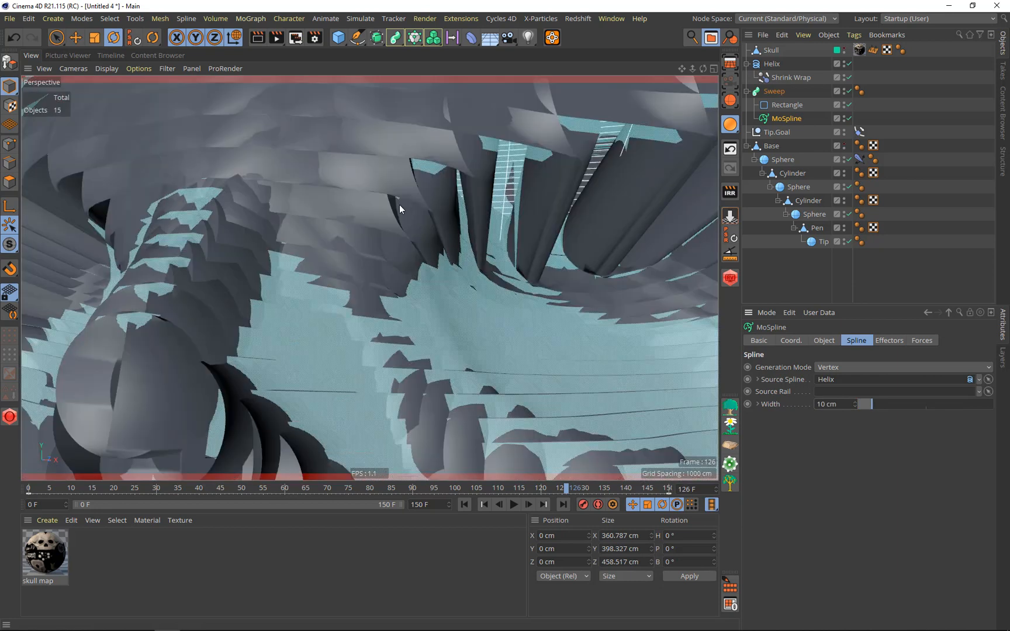
Render the view of the swept skull, hide the Skull object from rendering, and render the view again
left_click_drag(399, 205, 586, 183, "alt")
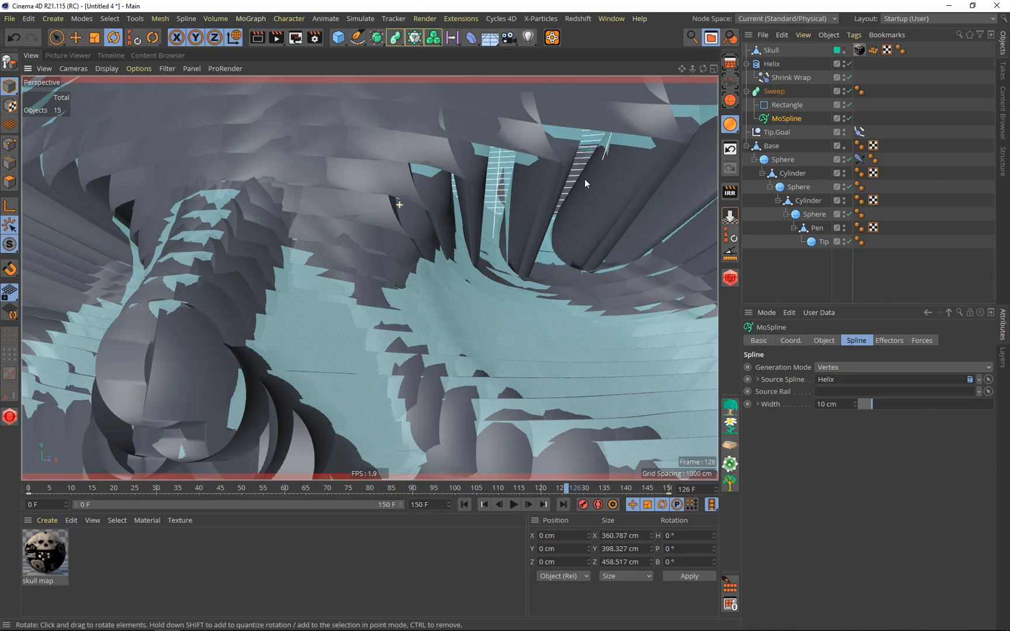
left_click(730, 101)
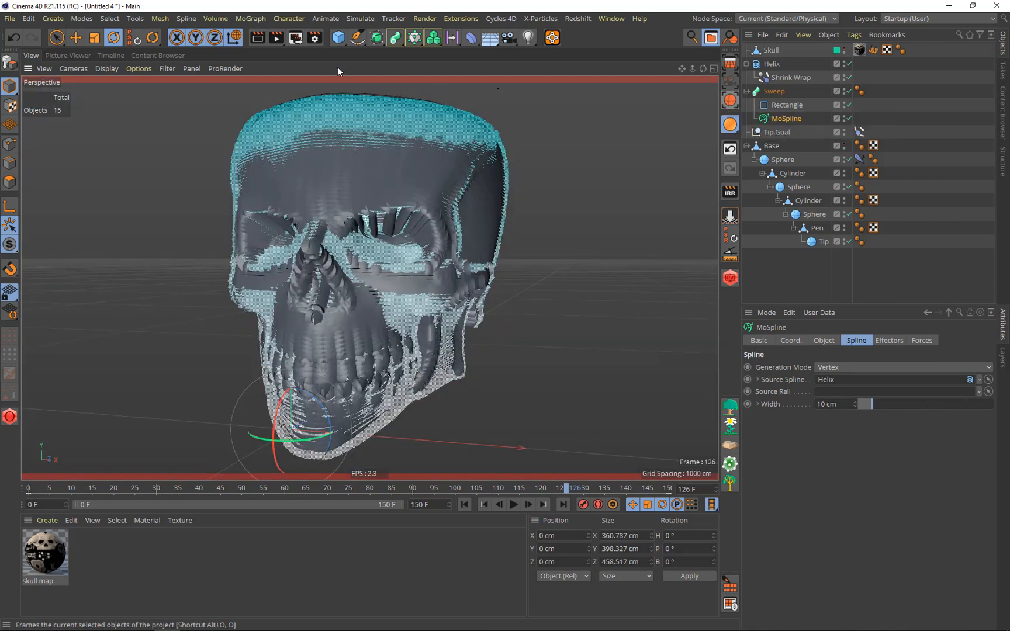
left_click(263, 39)
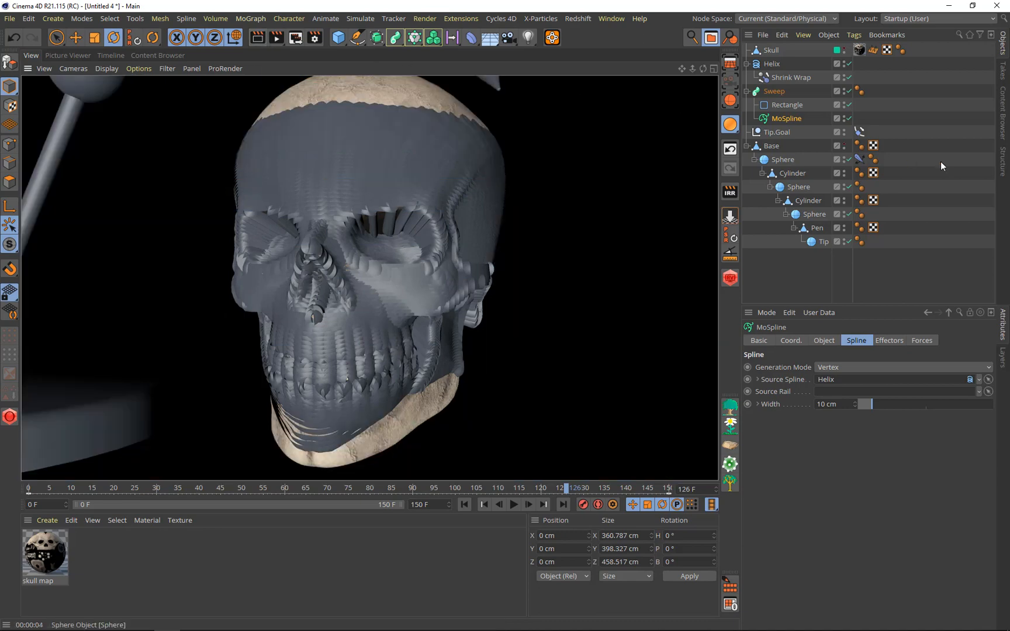
left_click(843, 54)
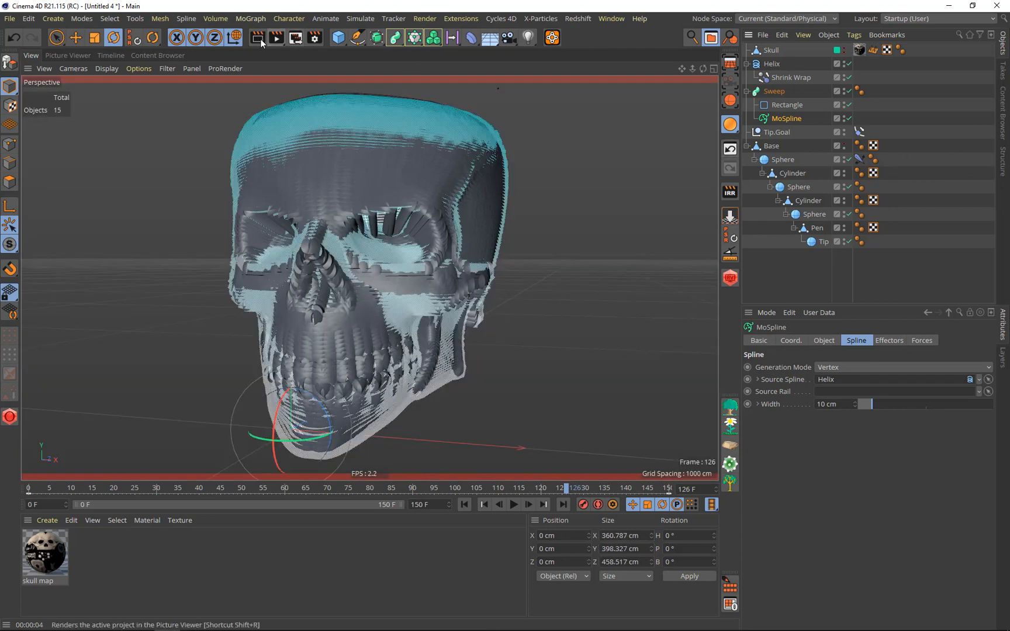
left_click(261, 42)
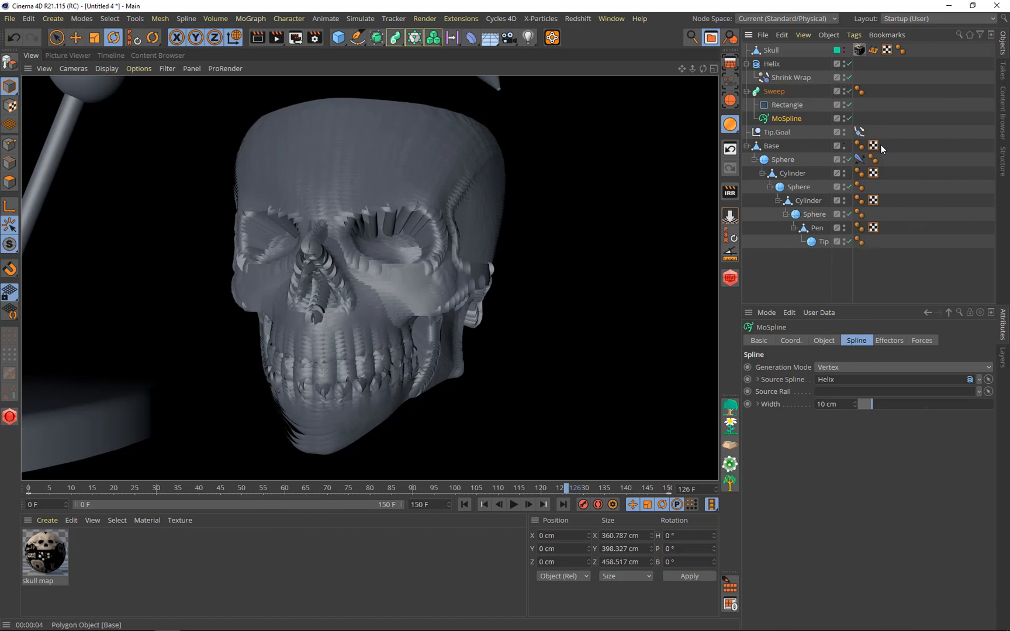
At frame 0, enable the Align to Spline tag on Tip.Goal and show the Base arm hierarchy in the viewport
left_click(465, 505)
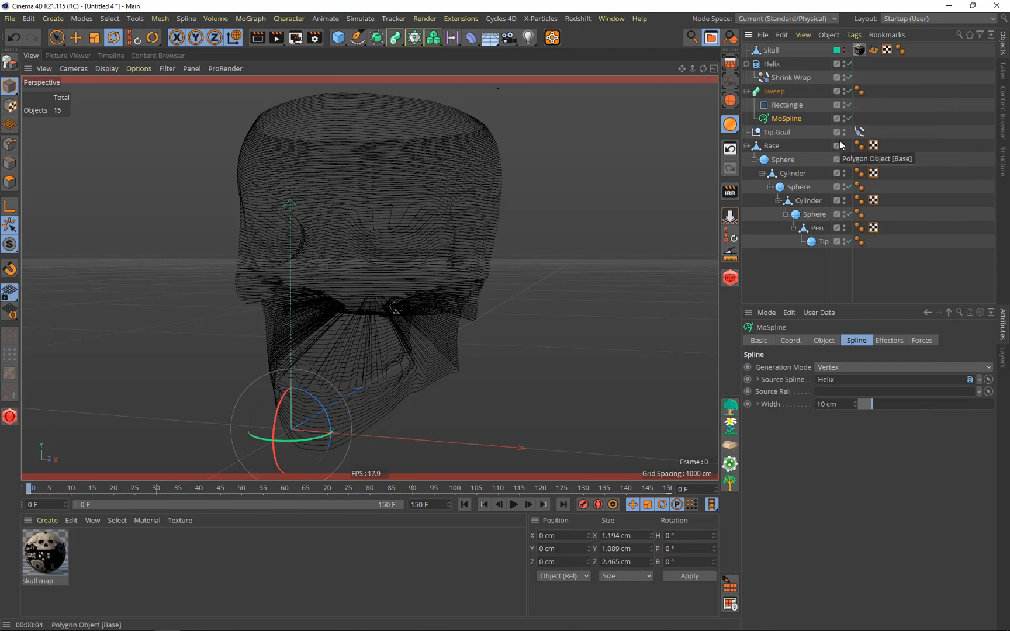
left_click(859, 131)
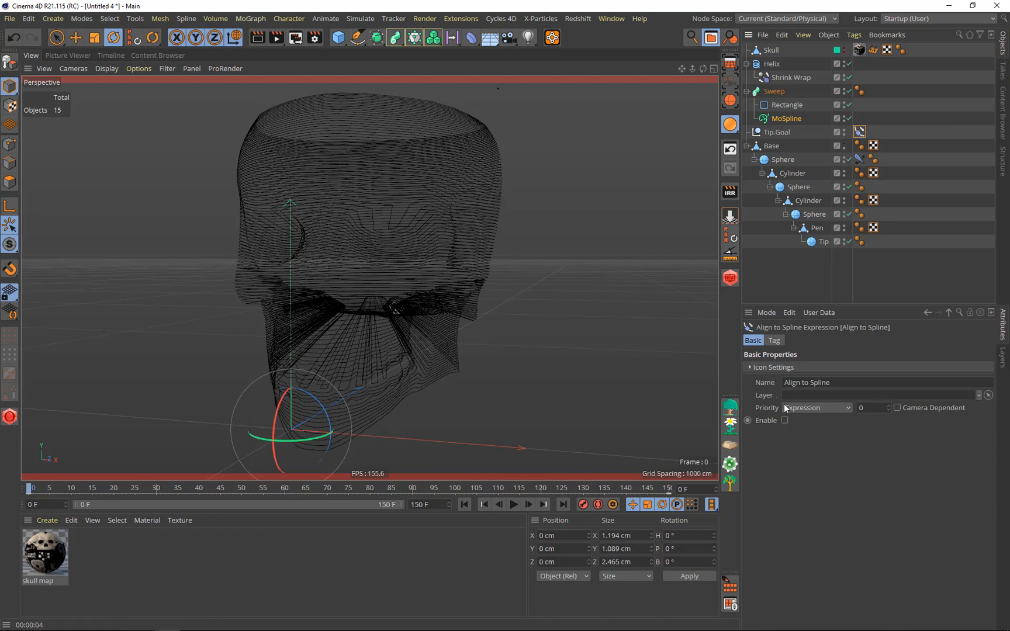
left_click(784, 420)
left_click(844, 146)
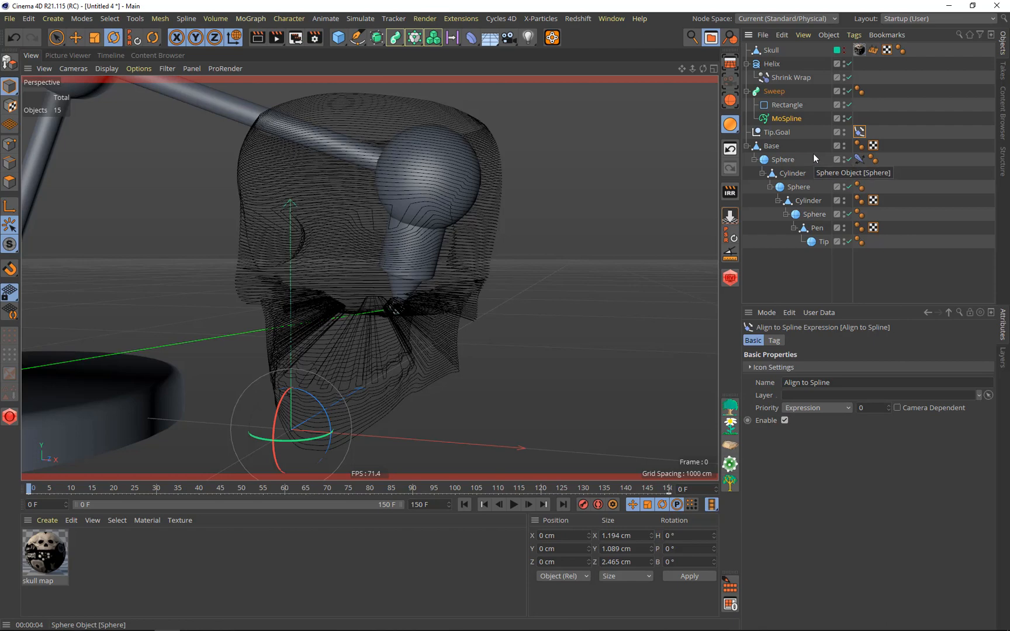
Preview the arm and spline at frame 127, and hide the Helix in the viewport back at frame 0
left_click(789, 120)
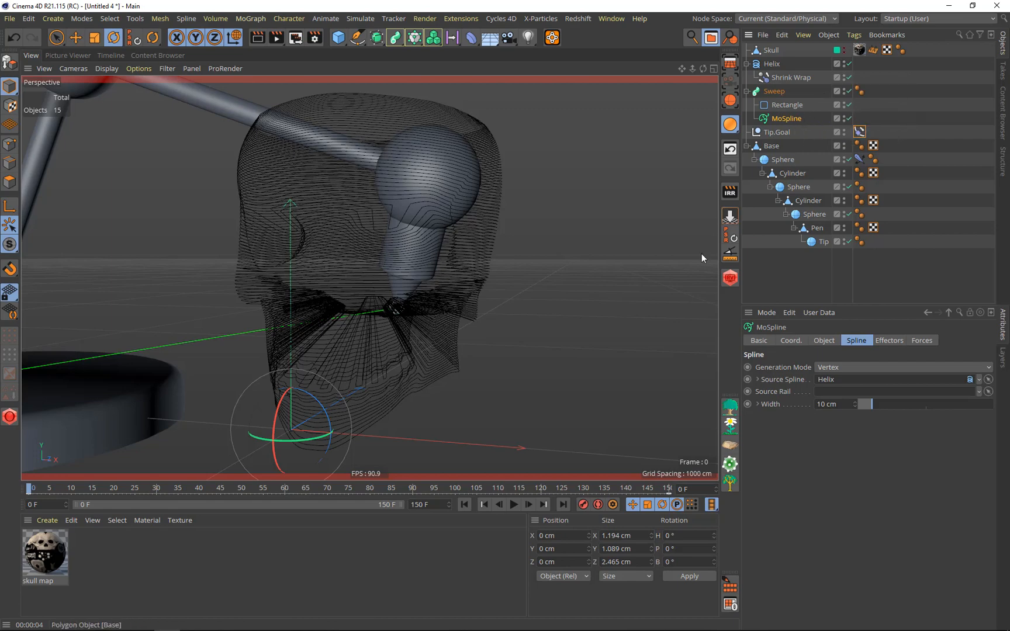
left_click(568, 487)
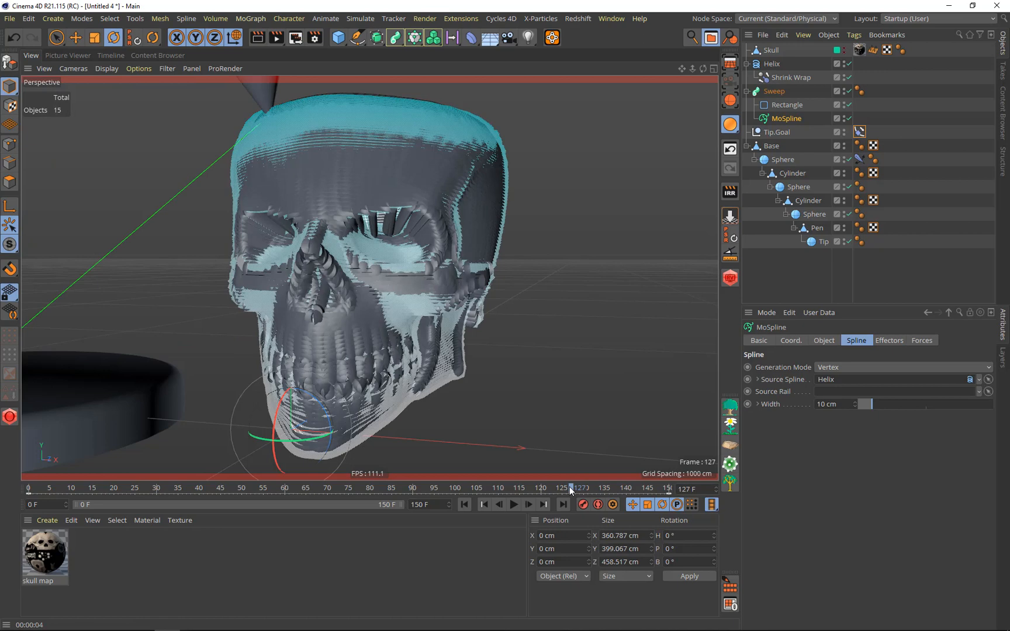
left_click(465, 505)
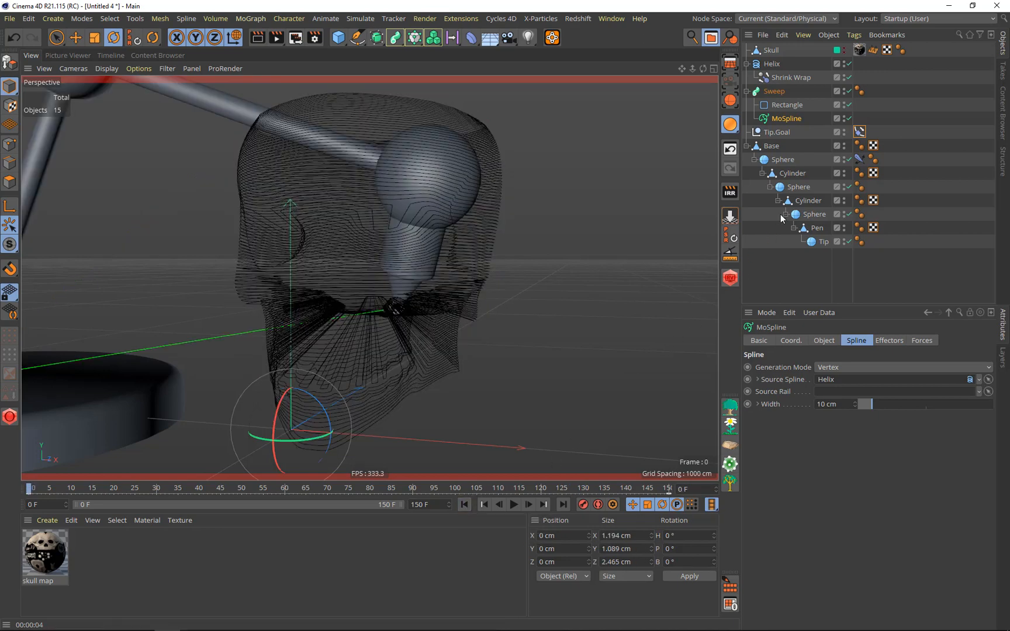
left_click(844, 63)
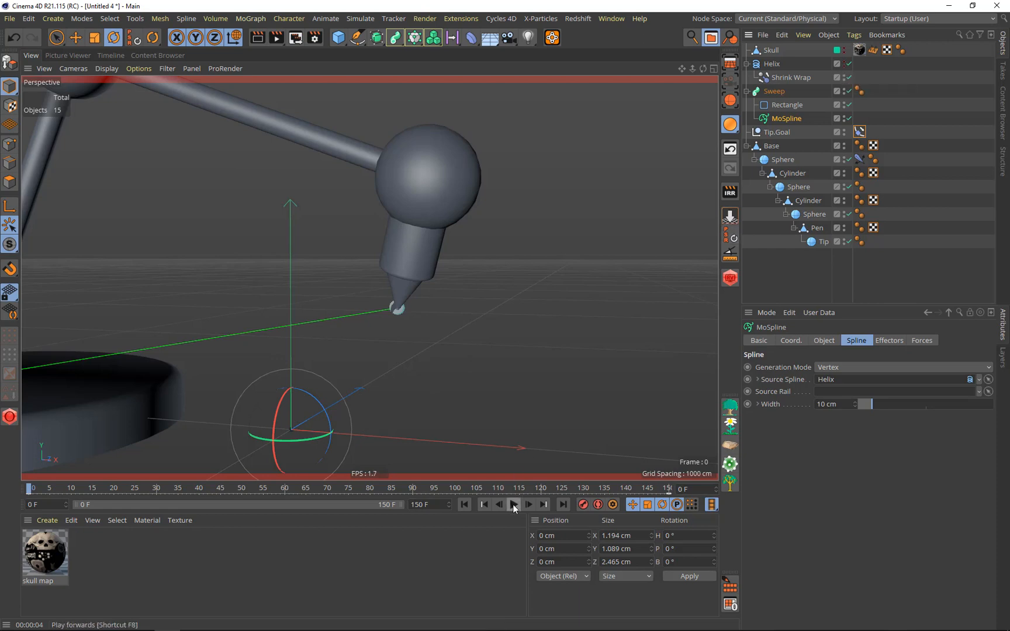
Play the animation with the whole arm in view and examine how the pen follows the growing skull spline
scroll(324, 296, "down", 8)
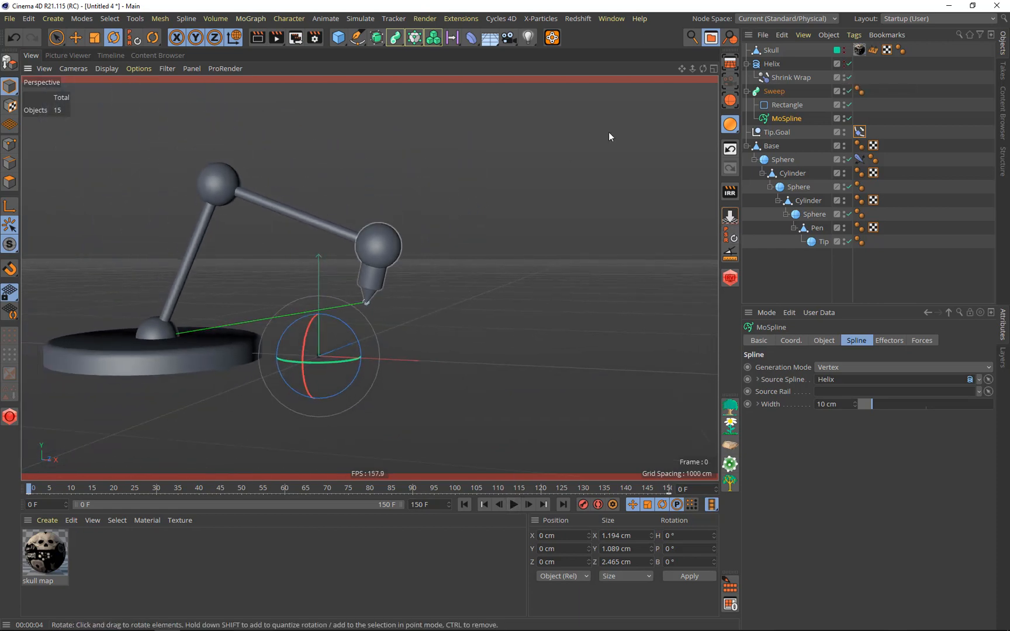
left_click_drag(681, 68, 698, 85)
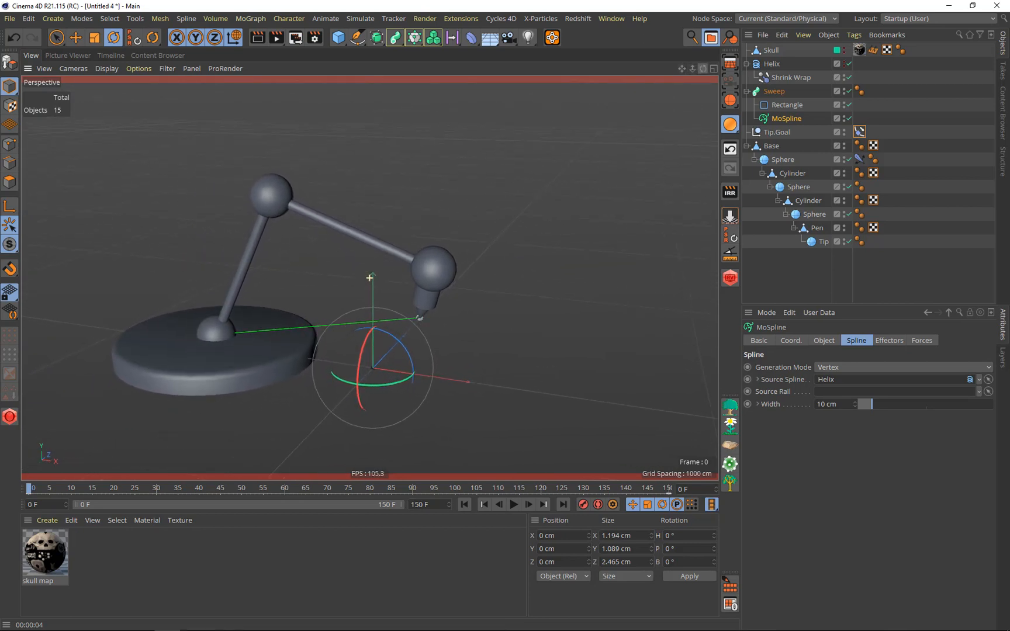
left_click(603, 328)
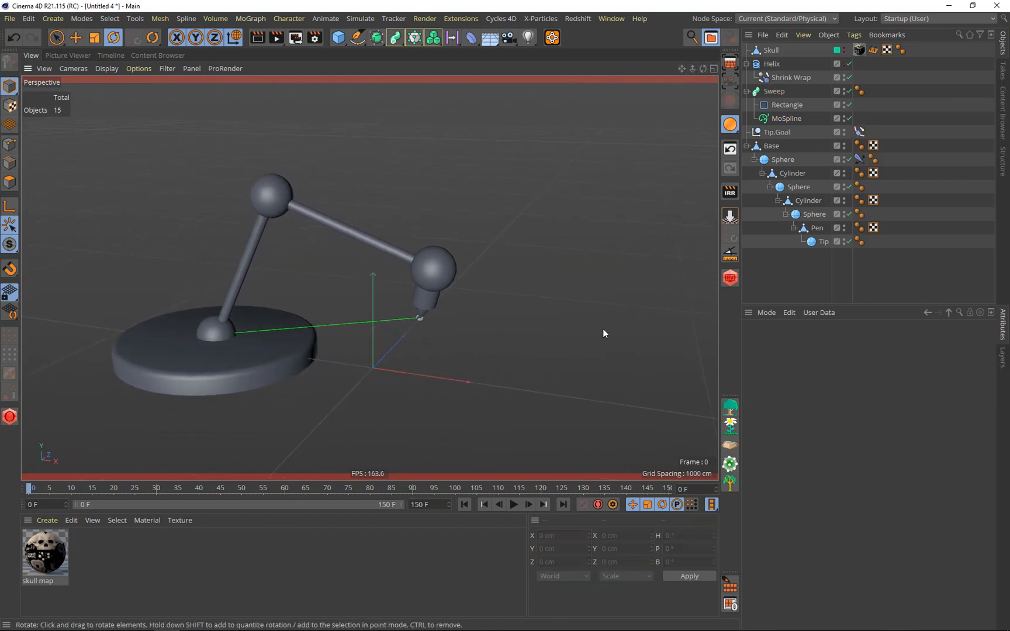
left_click(512, 505)
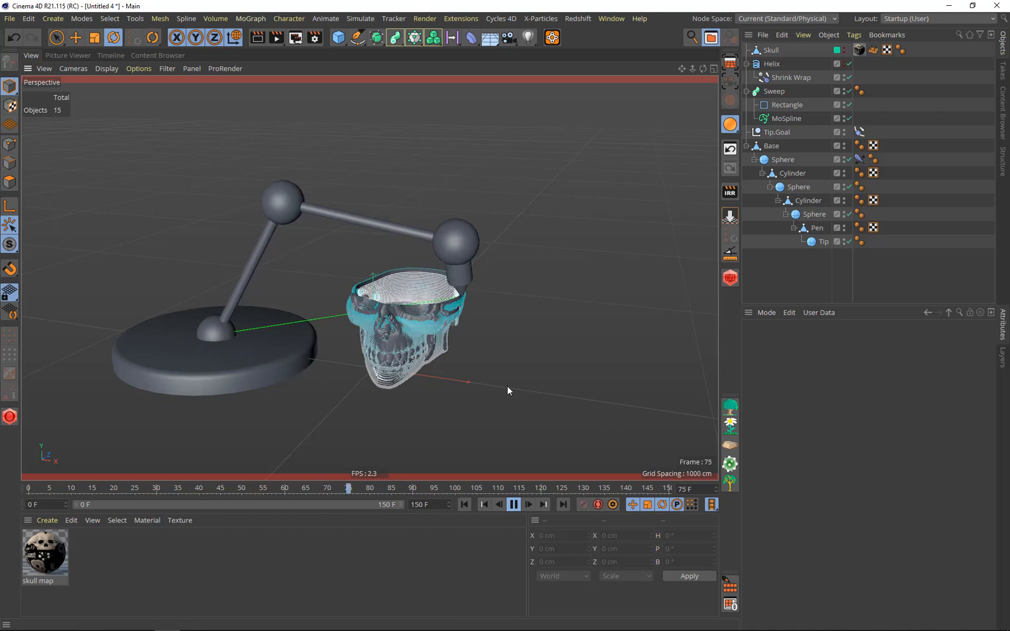
left_click(513, 505)
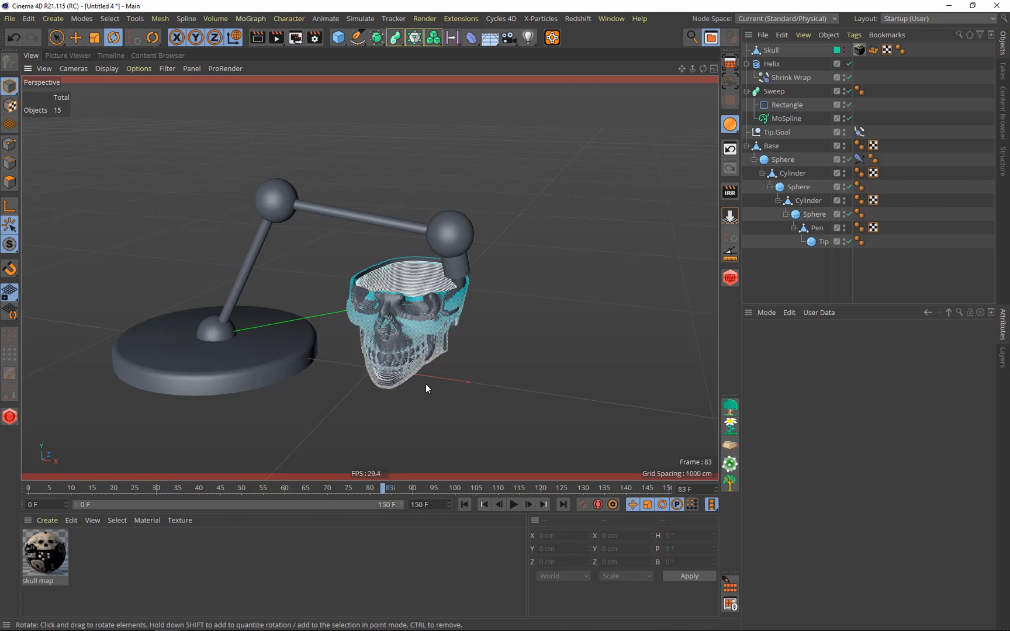
left_click(512, 504)
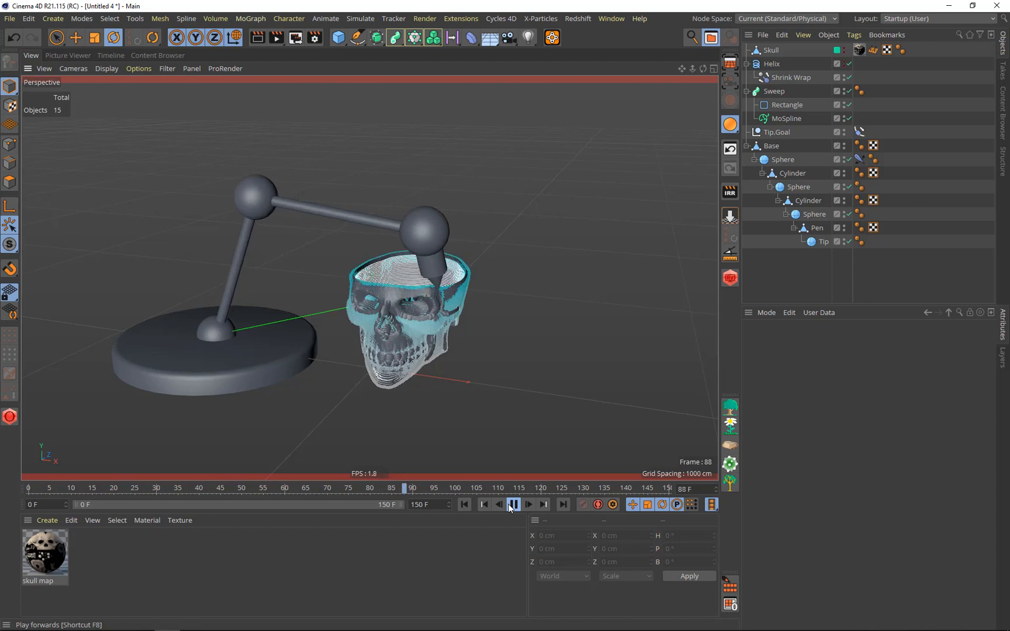
left_click(510, 505)
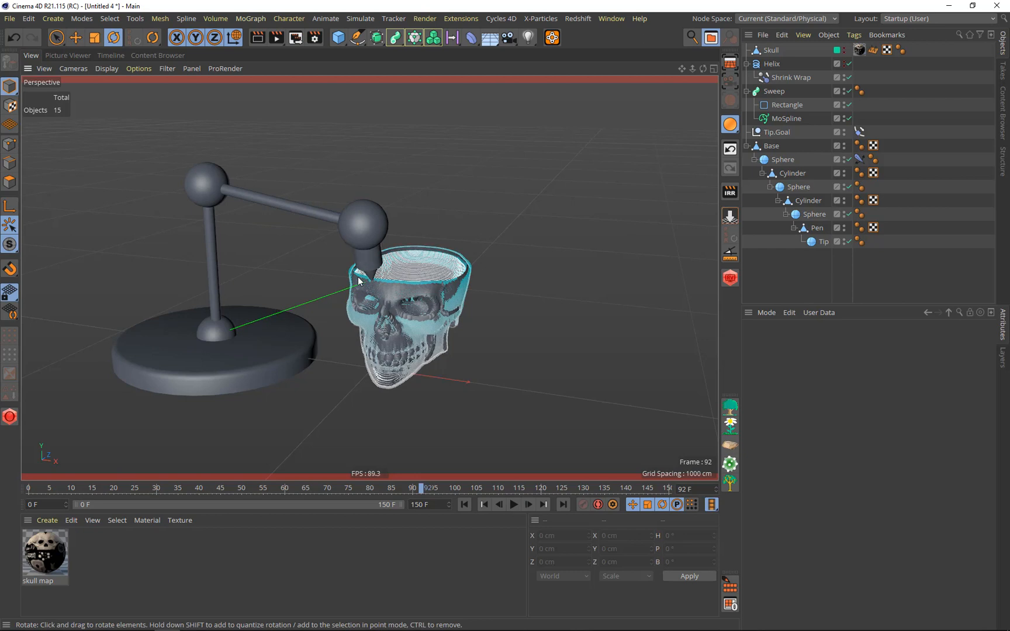
left_click(528, 504)
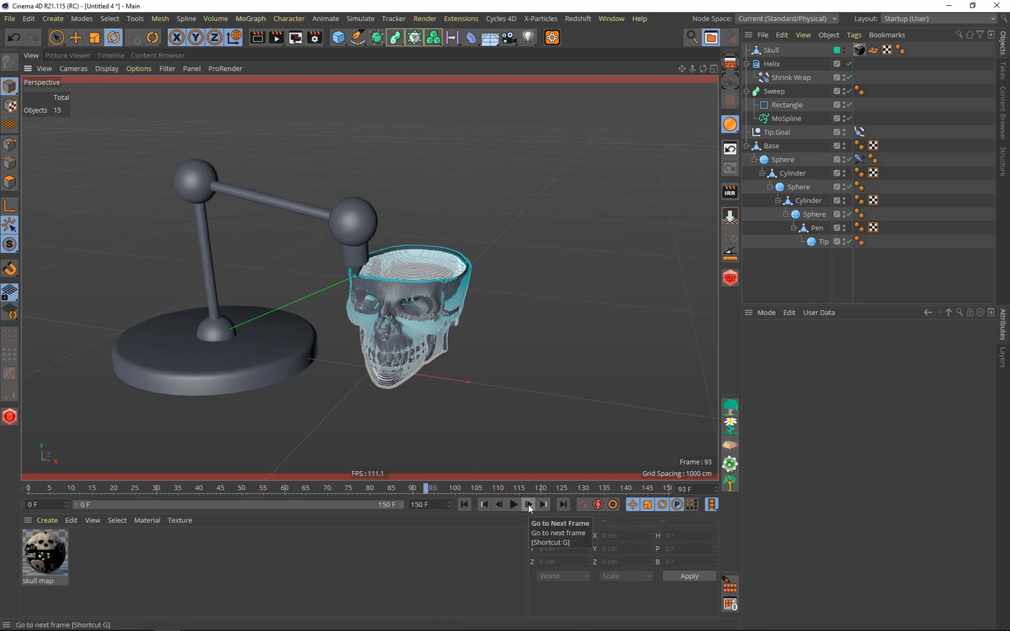
Set the project length to 3000 frames and extend the preview range to its full length
left_click_drag(428, 504, 316, 501)
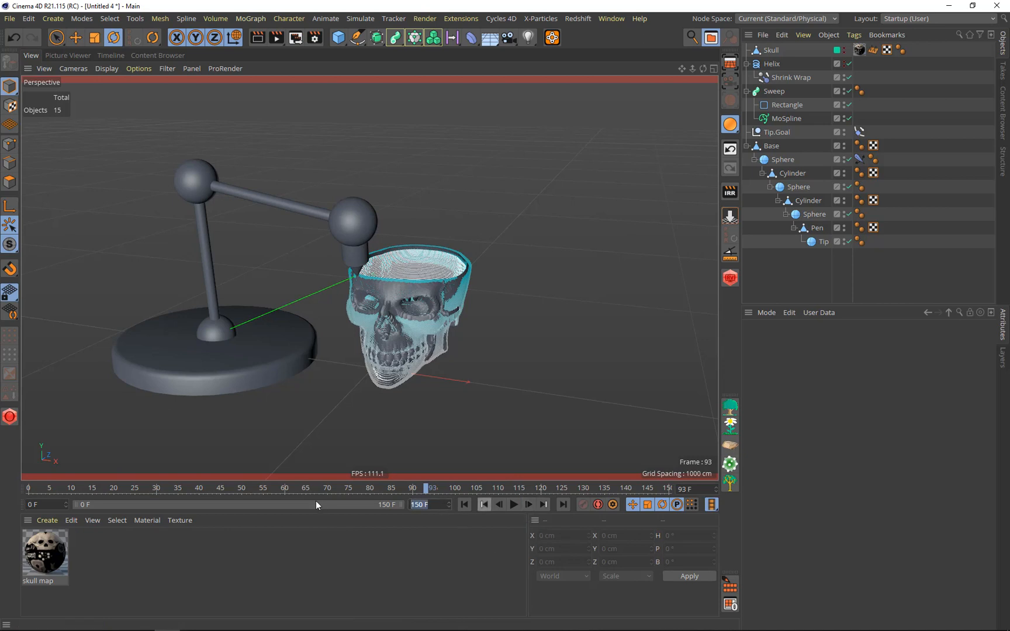
type("3000")
key("Return")
left_click_drag(105, 505, 452, 506)
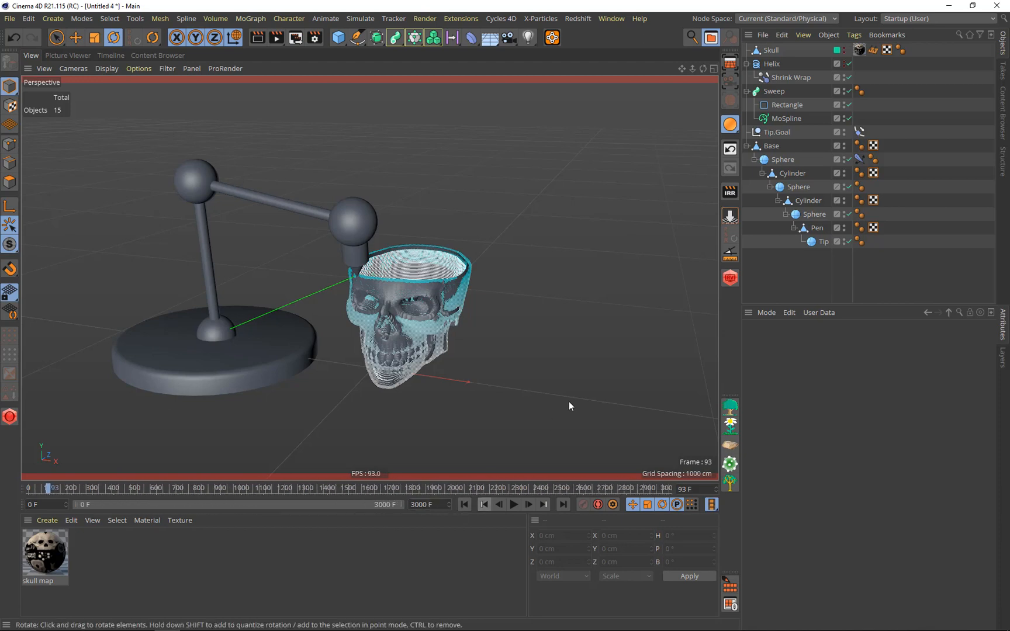
Delete the MoSpline's End keyframe at frame 150
left_click(782, 118)
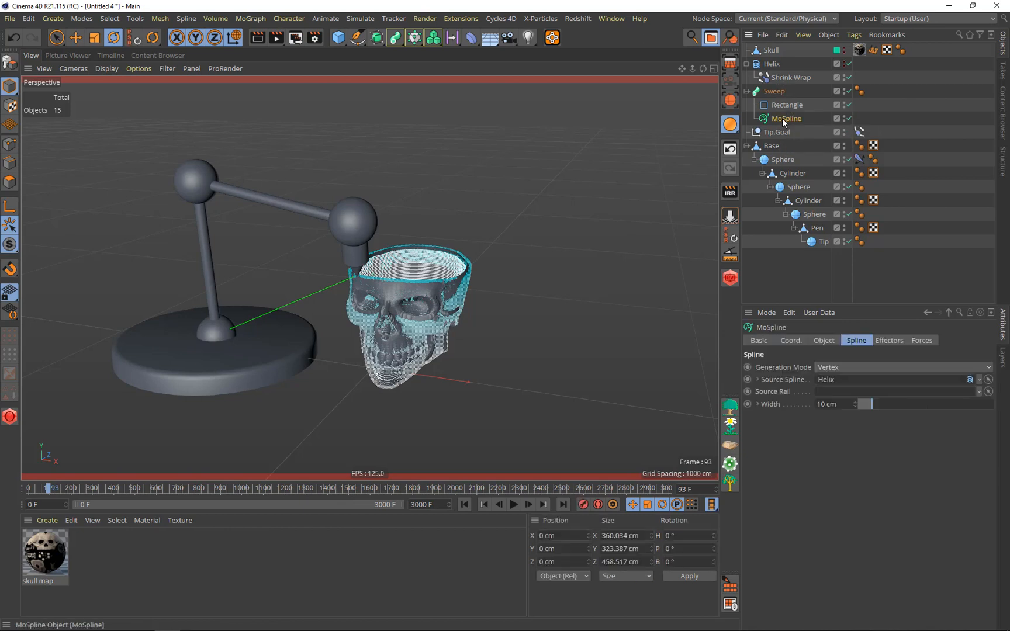
left_click(824, 340)
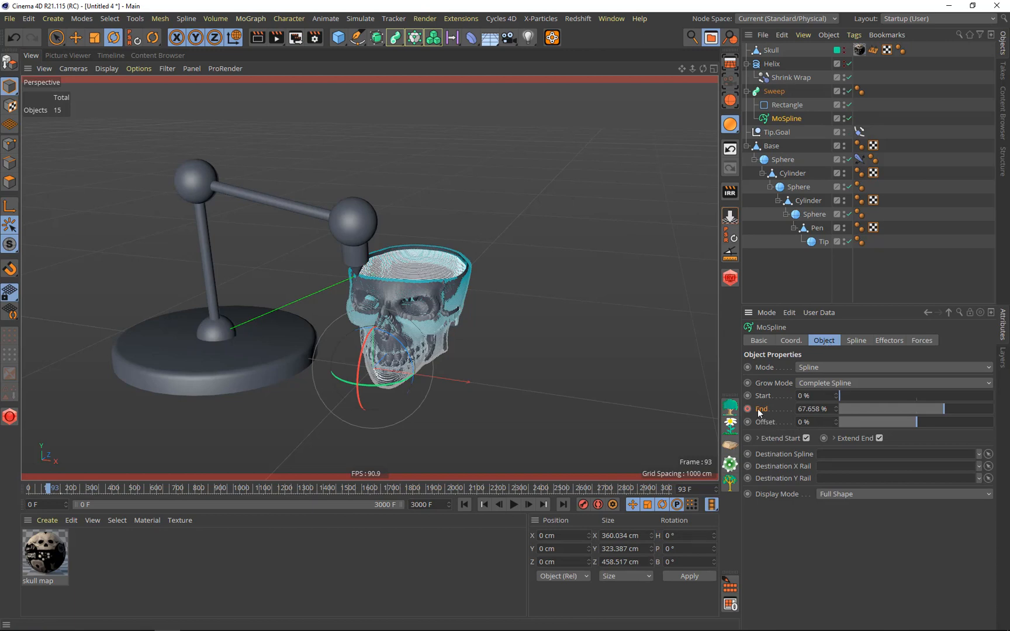
left_click(544, 505)
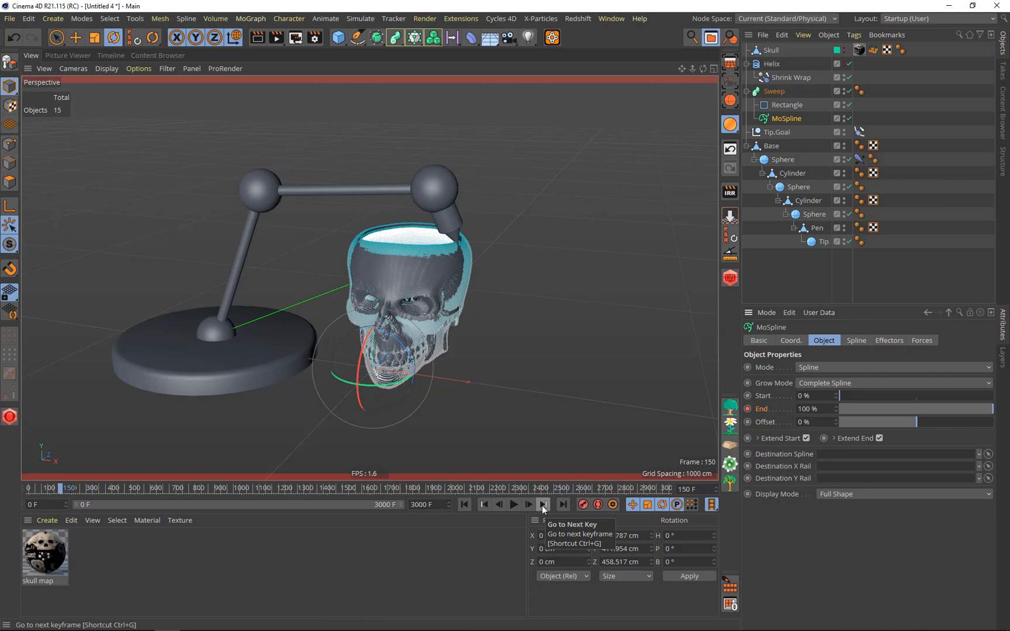
right_click(747, 408)
mouse_move(823, 415)
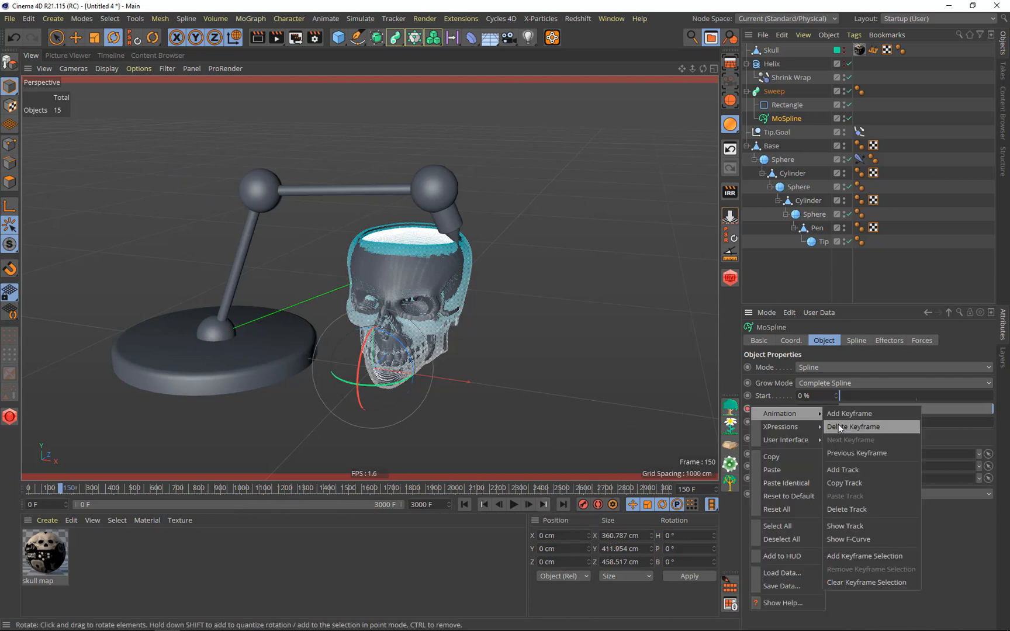
left_click(838, 427)
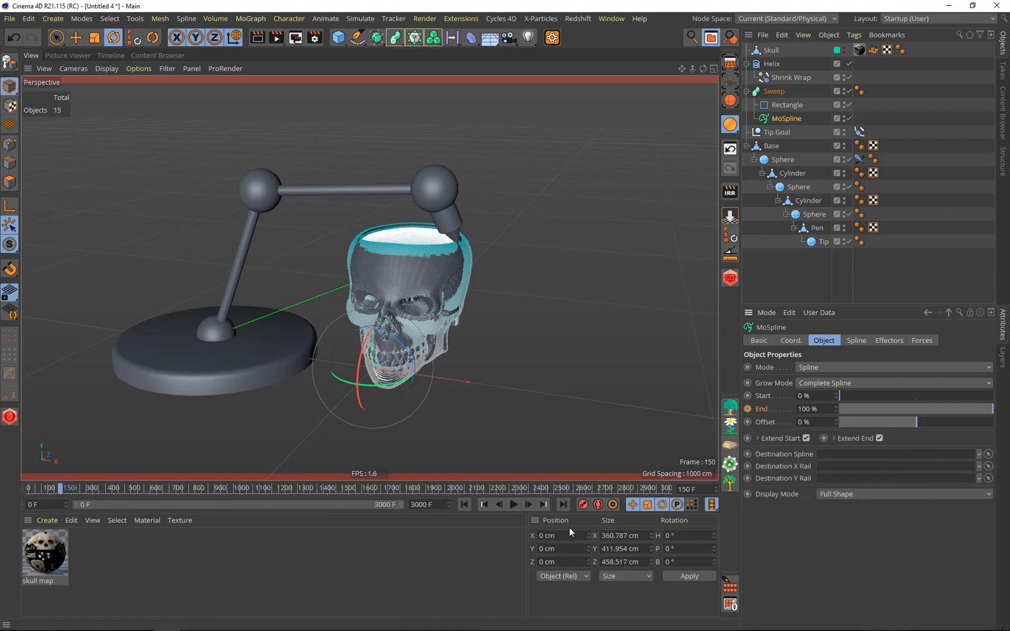
Keyframe the MoSpline's End value at 100% on frame 3000
left_click(564, 504)
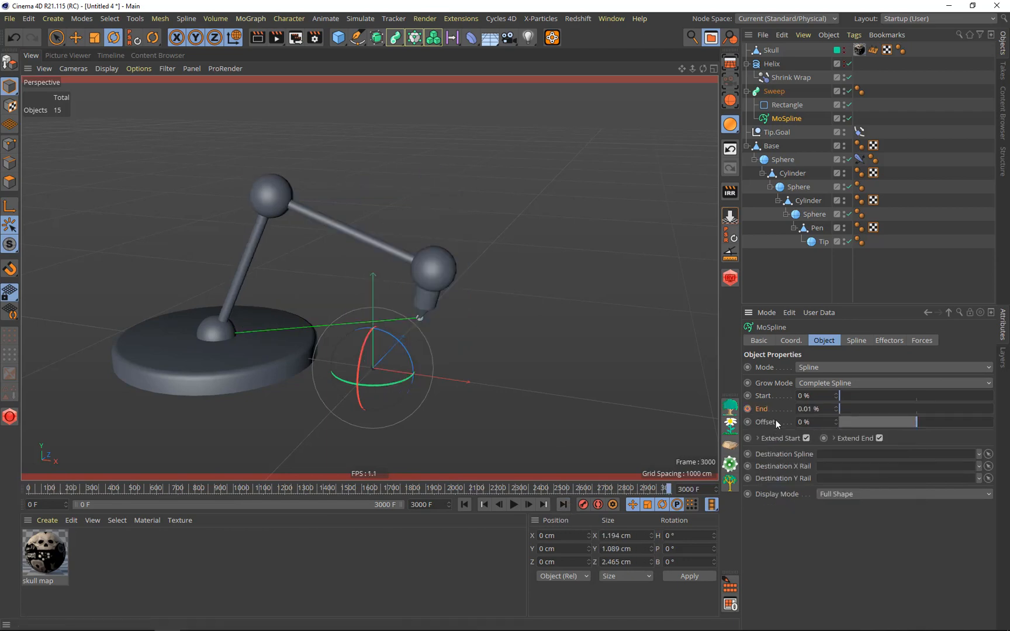
left_click_drag(849, 408, 1005, 408)
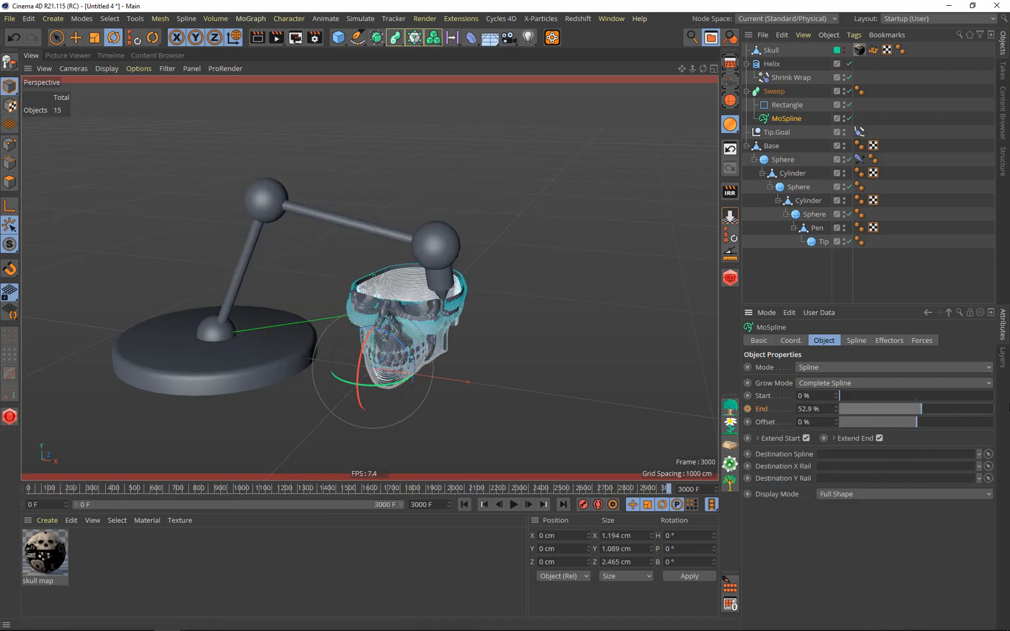
right_click(749, 410)
mouse_move(783, 417)
left_click(842, 417)
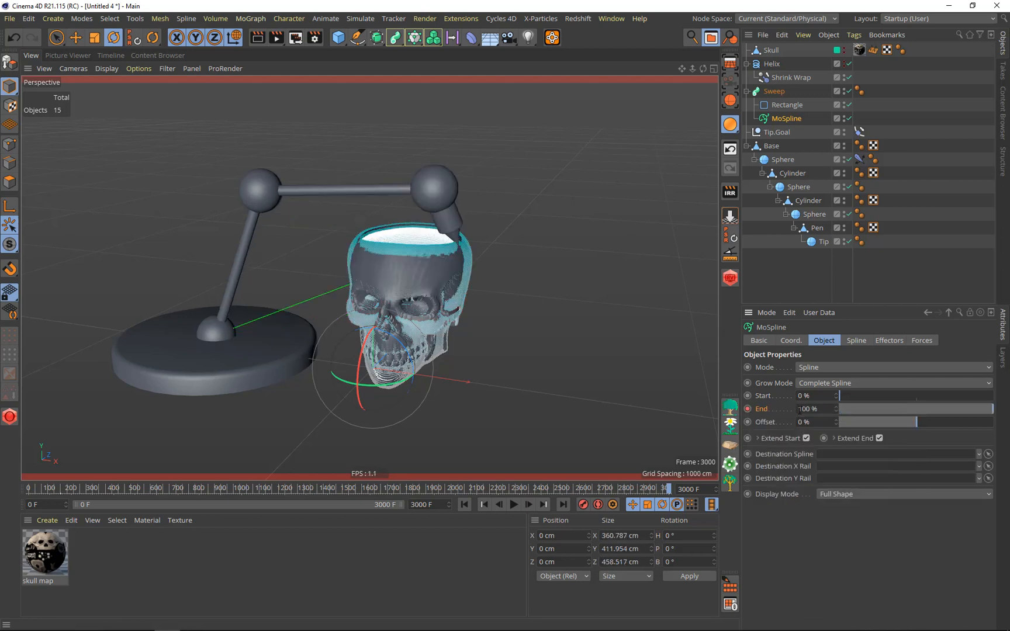
Play the slowed animation from frame 1485 and check how the arm traces the skull
left_click(346, 486)
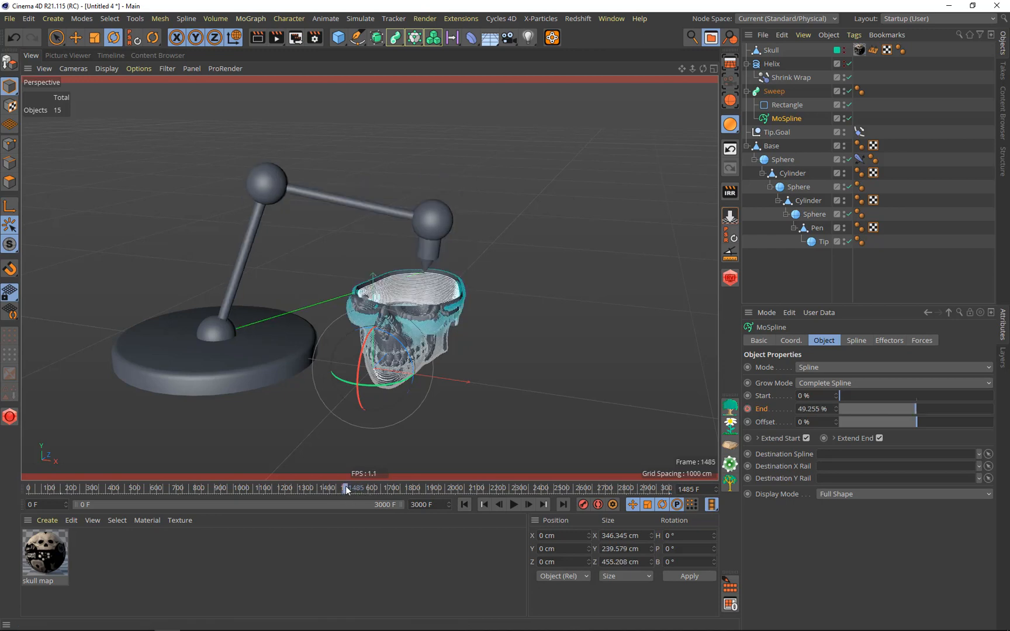
left_click(511, 506)
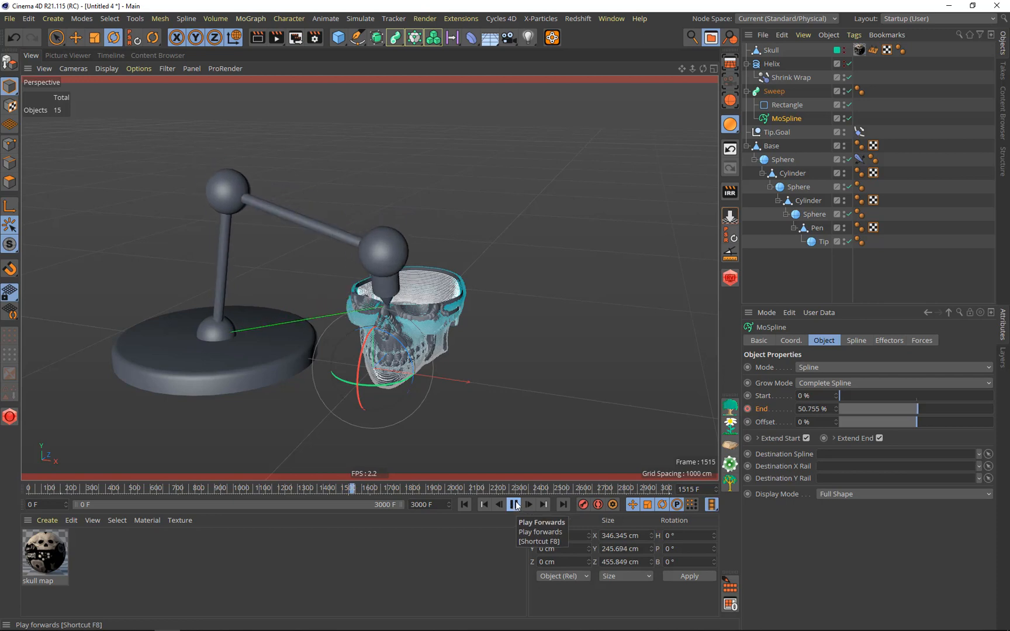
left_click(514, 504)
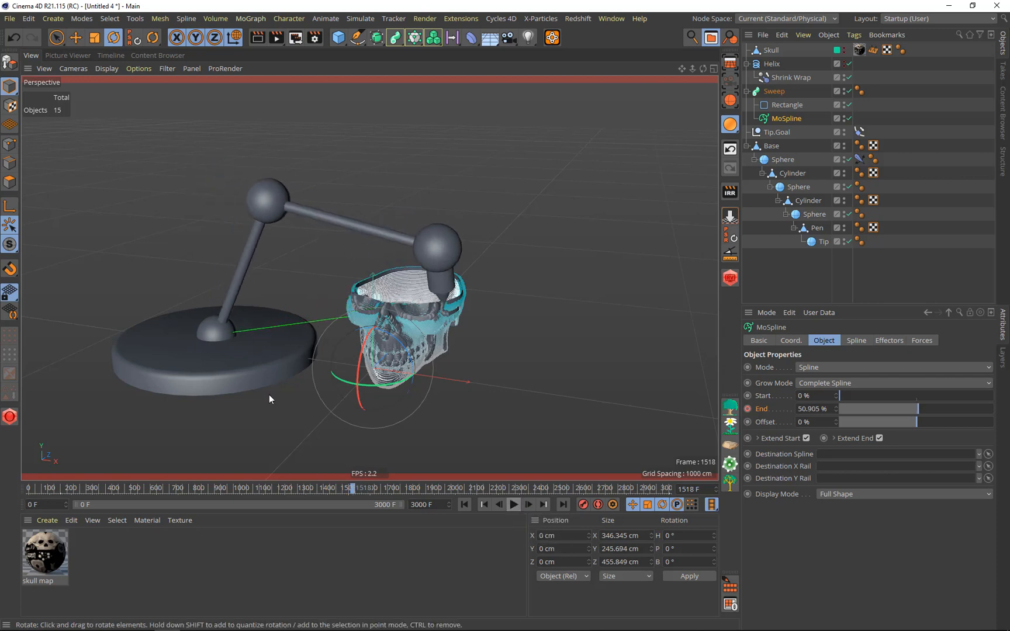
Render a closer view of the arm and the partly drawn skull at frame 1518
scroll(208, 380, "up", 1)
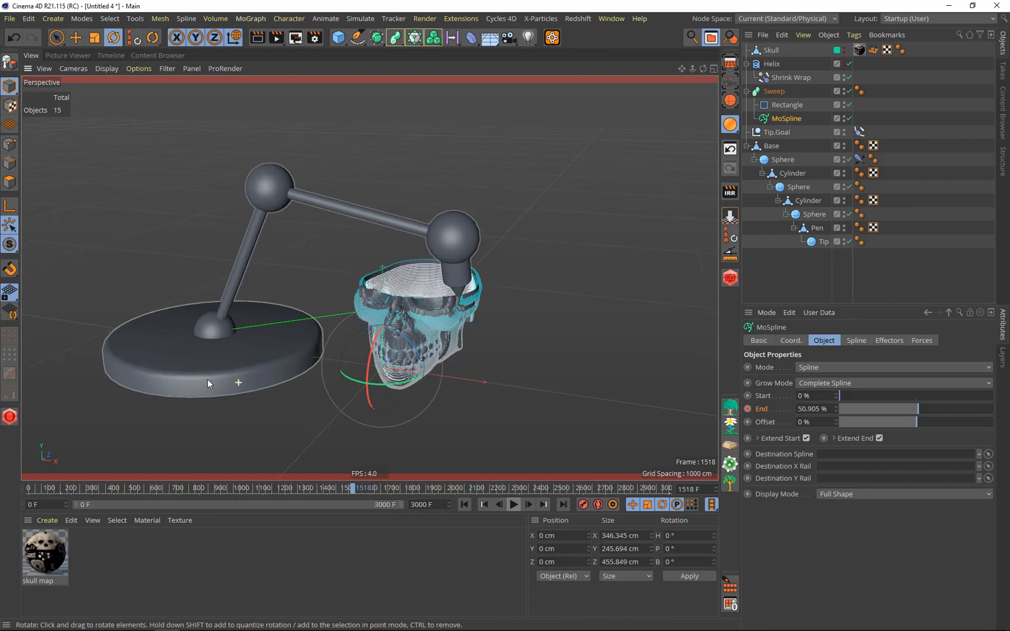
scroll(206, 377, "up", 2)
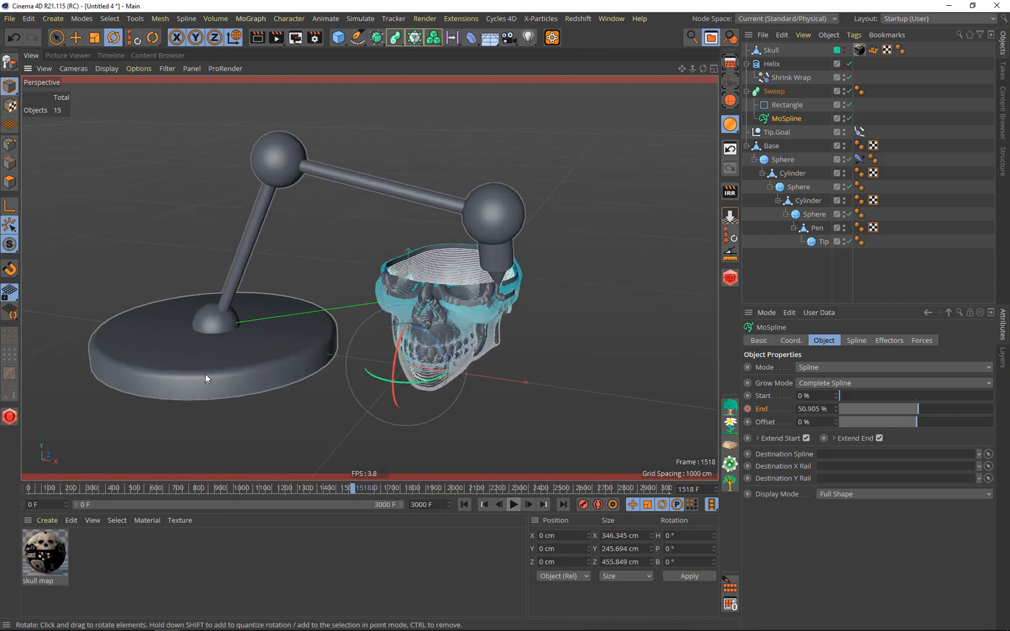
left_click(257, 38)
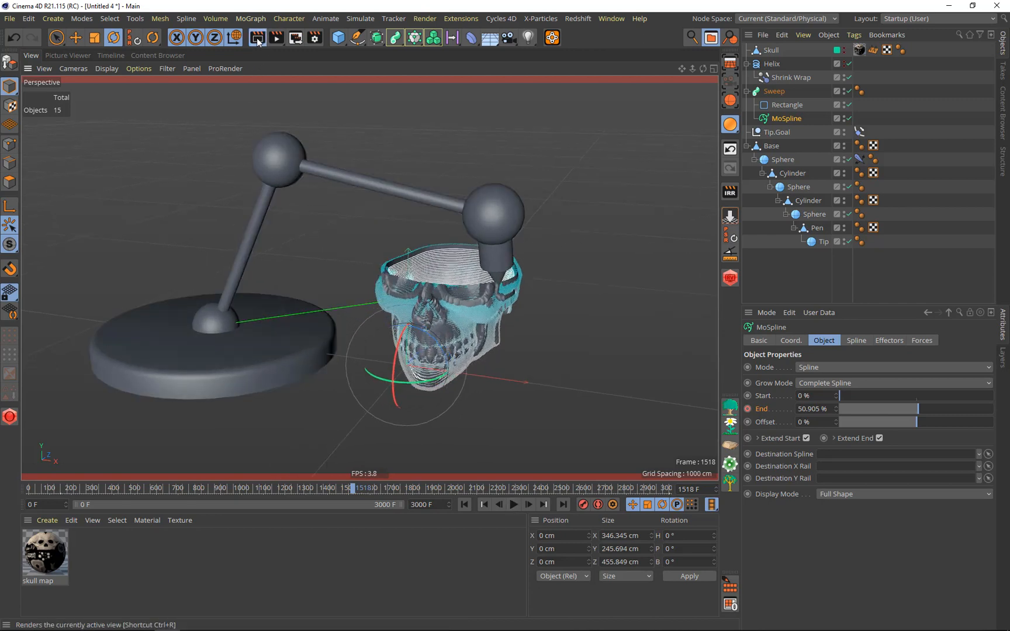